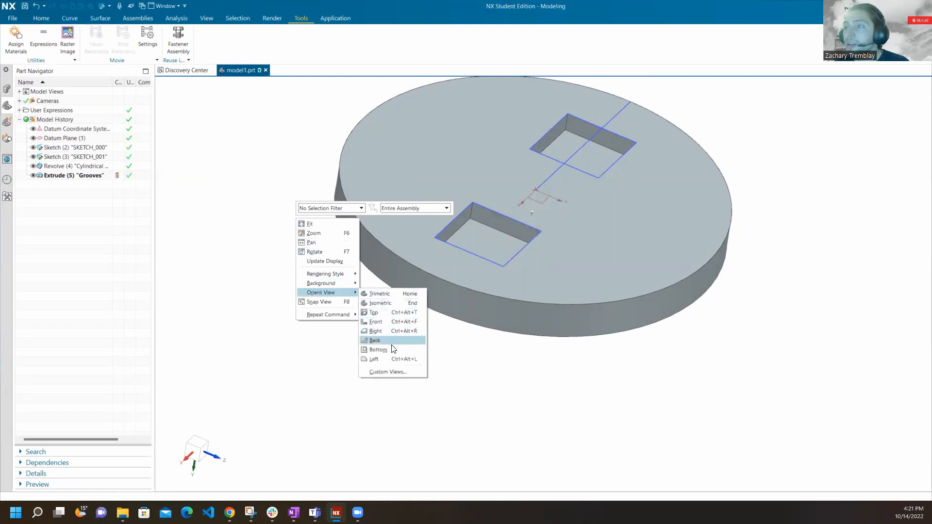
Orient the model to the Bottom view and examine the two rectangular grooves in the disc from other angles.
left_click(391, 348)
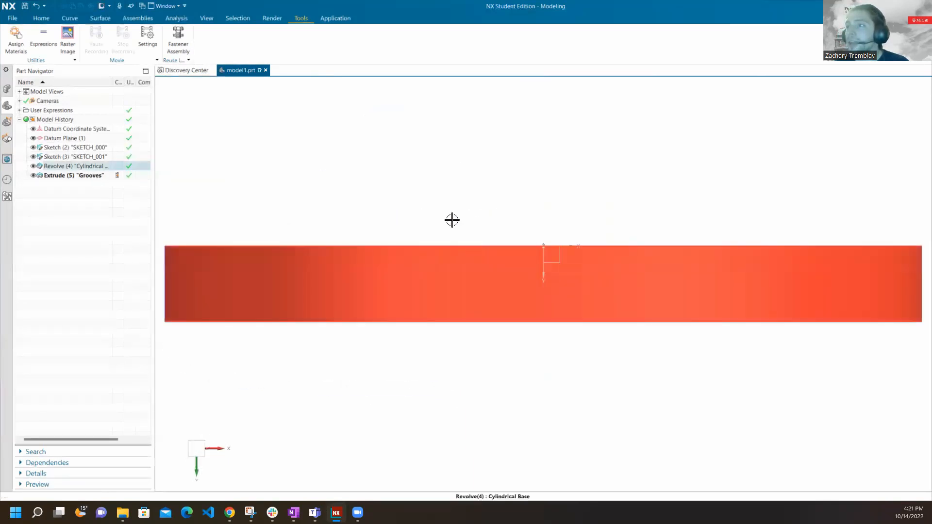
middle_click_drag(393, 147, 391, 246)
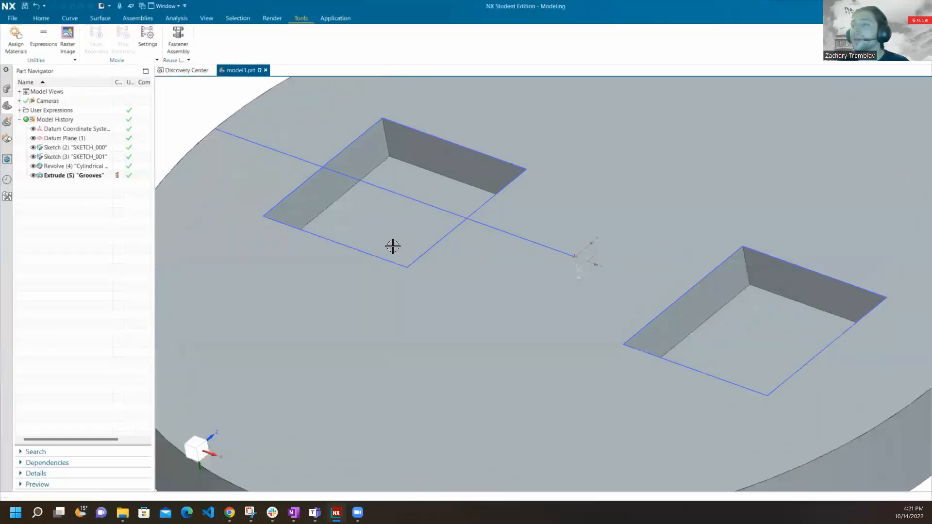
scroll(393, 249, "down", 3)
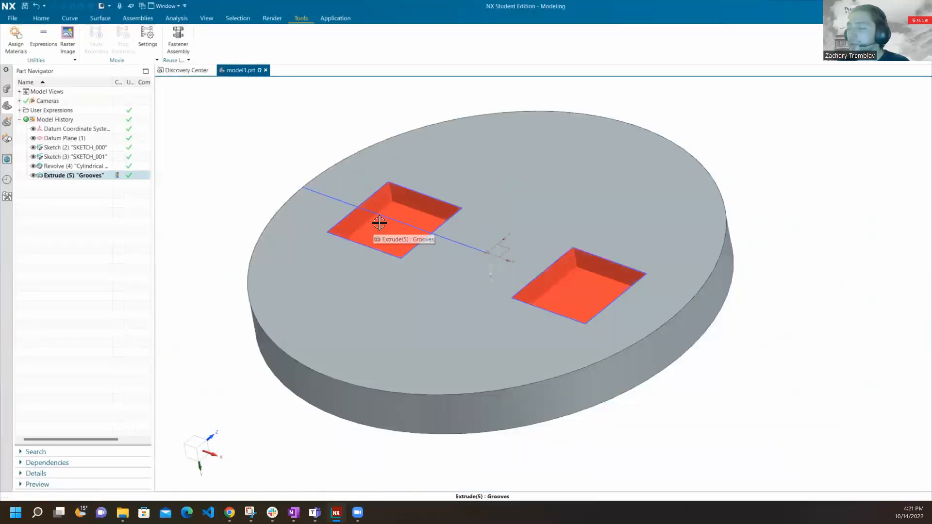
scroll(374, 224, "up", 2)
scroll(375, 225, "down", 4)
scroll(375, 226, "up", 2)
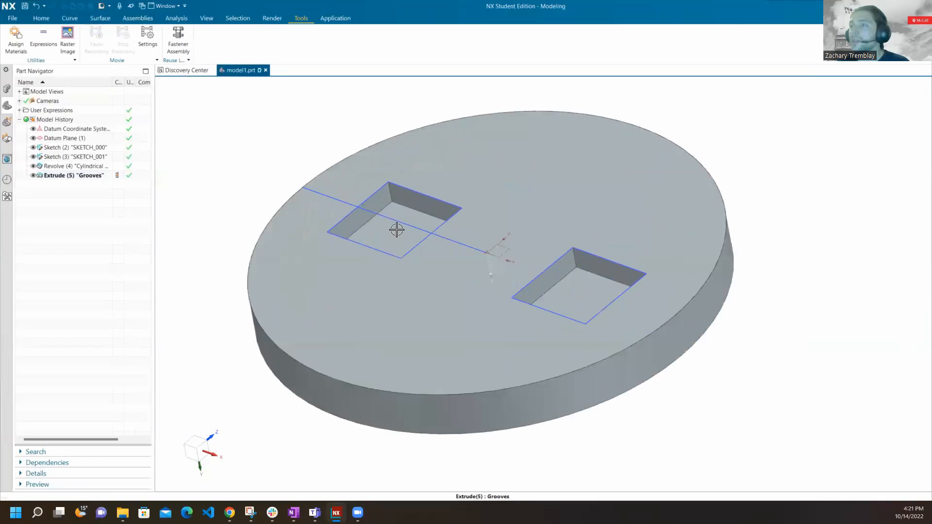
scroll(610, 252, "down", 2)
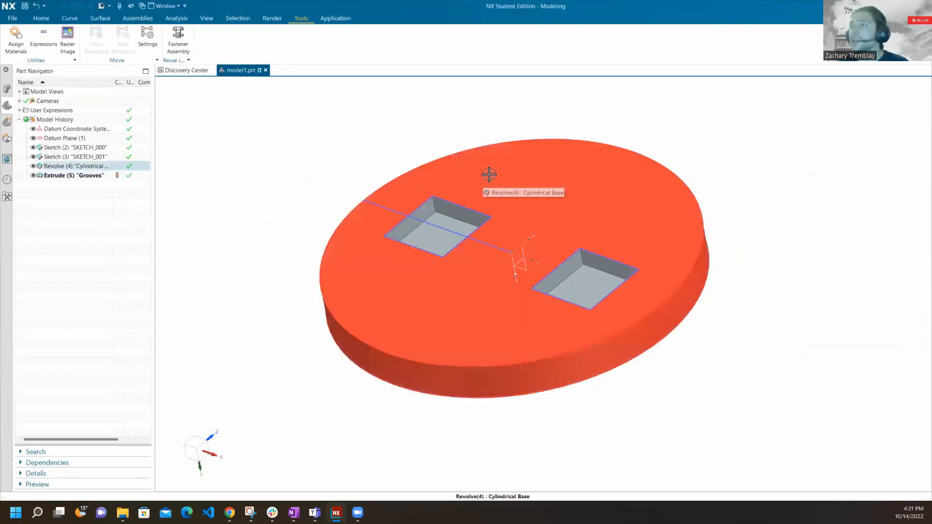
Try selecting the cylindrical base on its own and the whole model with a selection rectangle, clearing each selection.
left_click(488, 162)
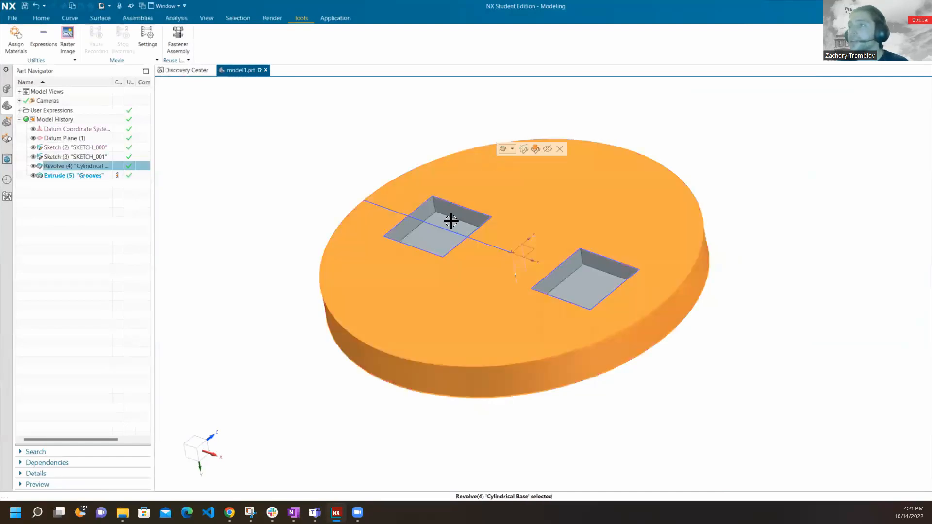
key("Escape")
left_click_drag(253, 95, 758, 413)
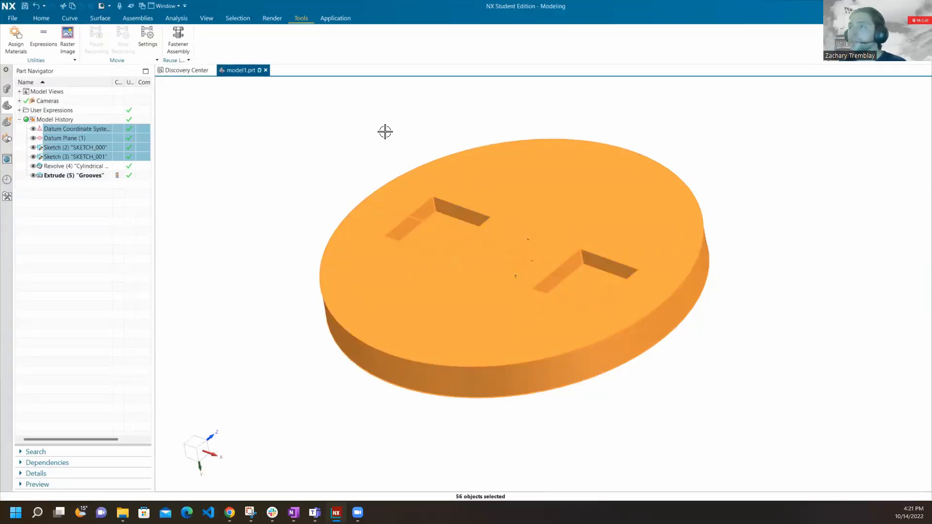
key("Escape")
middle_click_drag(345, 169, 447, 248)
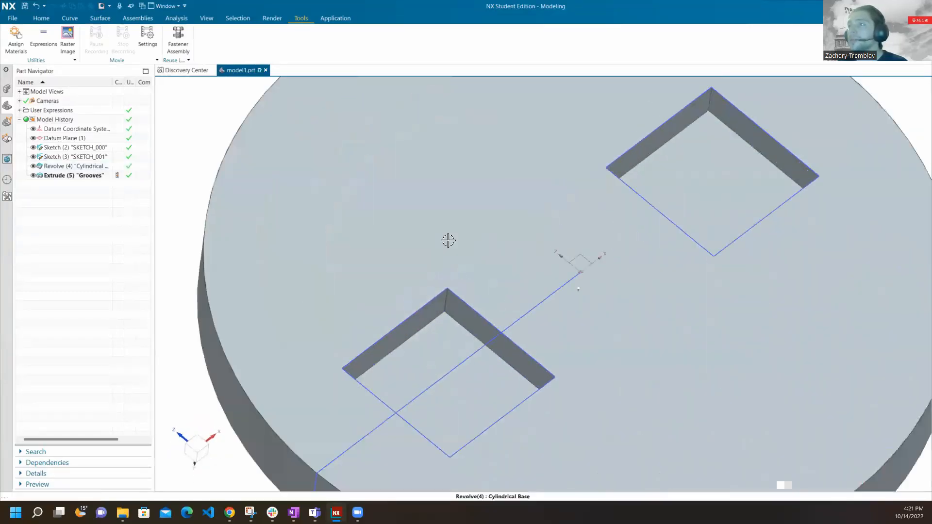
scroll(533, 221, "up", 1)
scroll(277, 191, "down", 2)
scroll(279, 192, "up", 4)
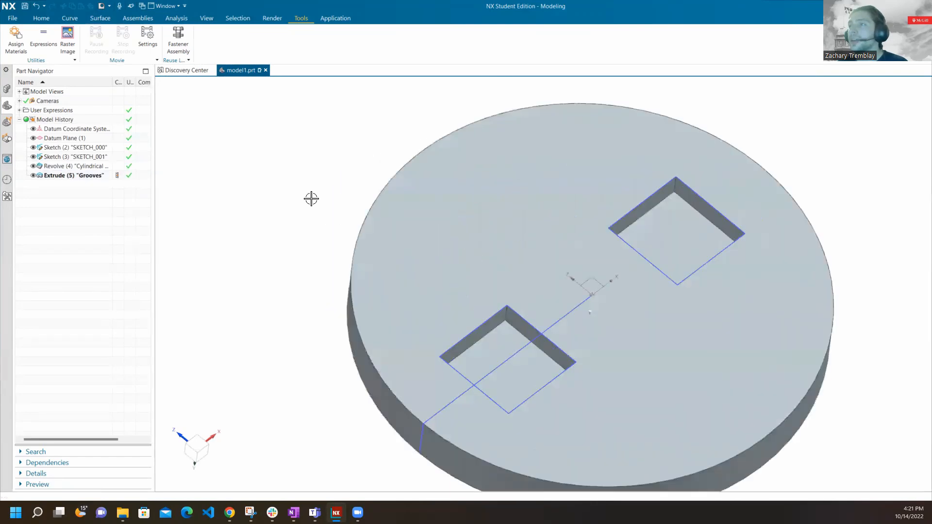
scroll(388, 208, "down", 2)
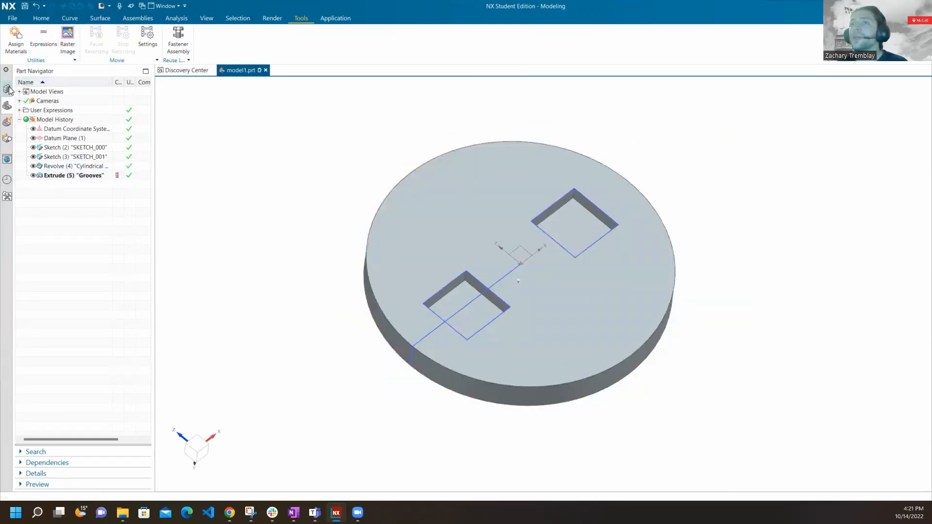
Close model1.prt without saving and start creating a new file.
left_click(265, 70)
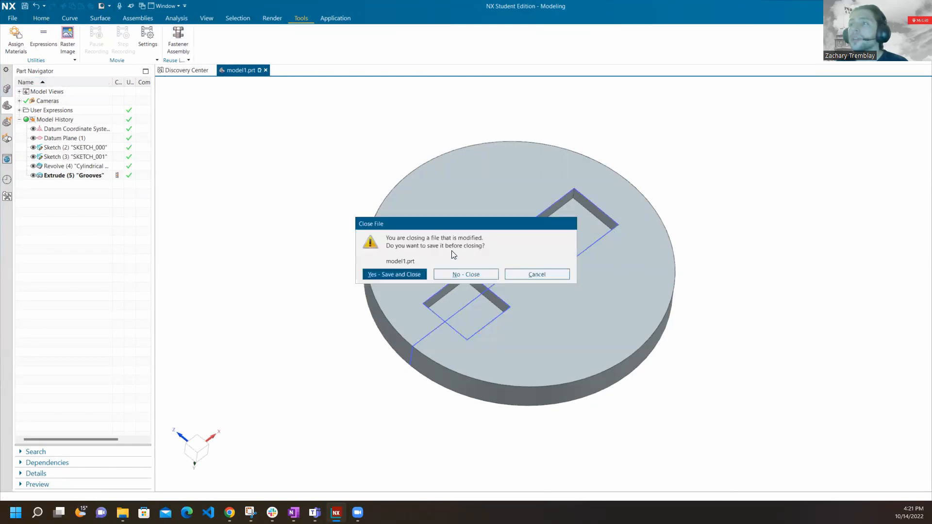
left_click(464, 274)
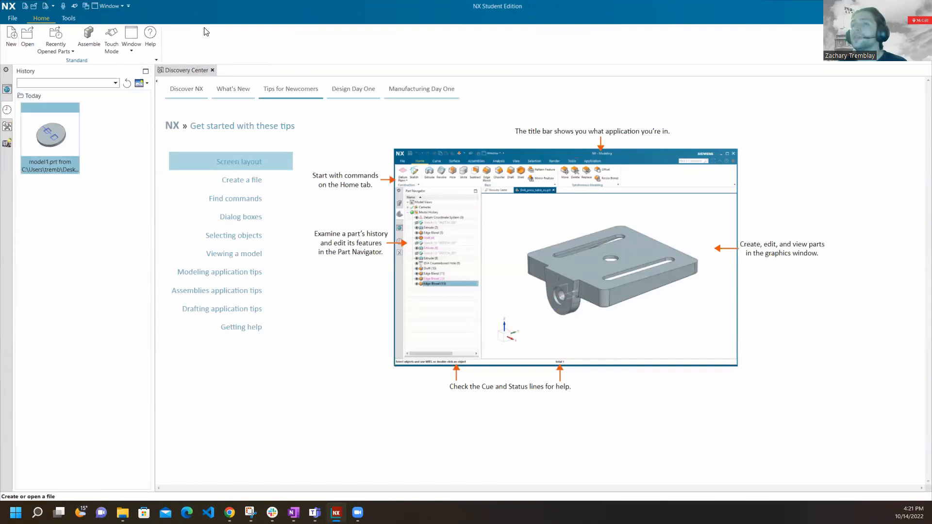
left_click(10, 37)
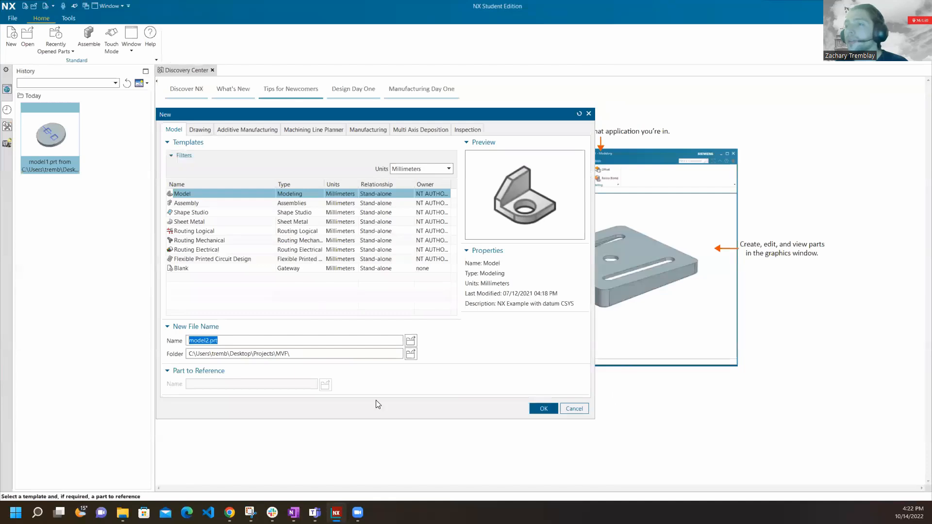
Look through the new-file templates, including Assembly, Shape Studio, Sheet Metal, the Routing types and Flexible Printed Circuit Design.
left_click(207, 203)
left_click(211, 213)
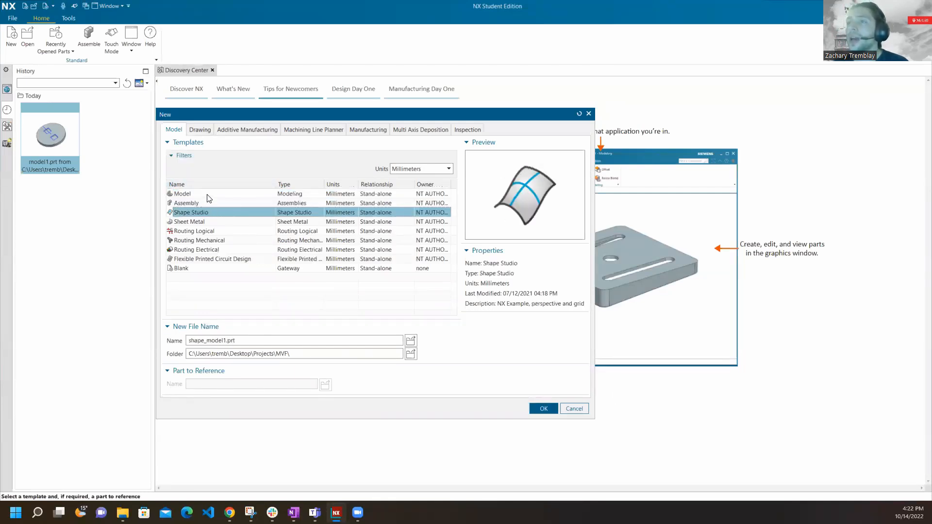
left_click(208, 194)
left_click(209, 204)
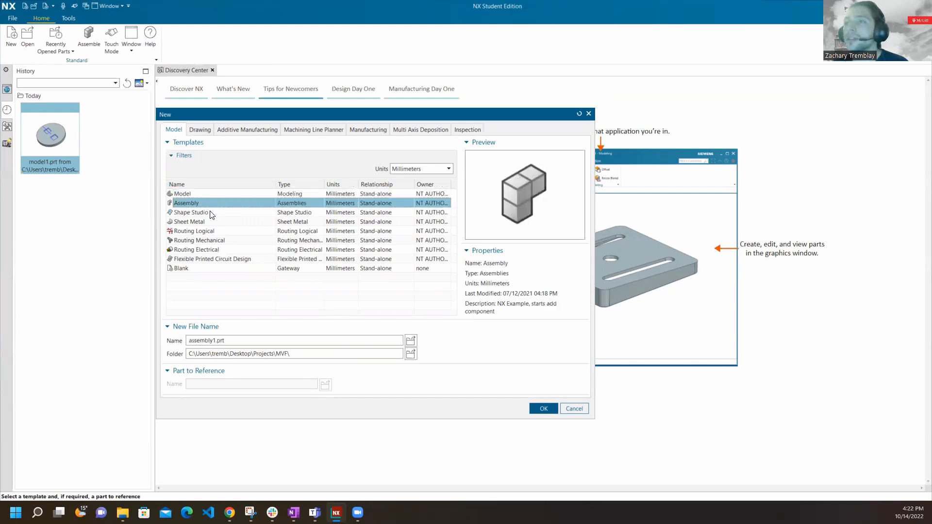
left_click(211, 212)
left_click(215, 221)
left_click(219, 231)
left_click(241, 240)
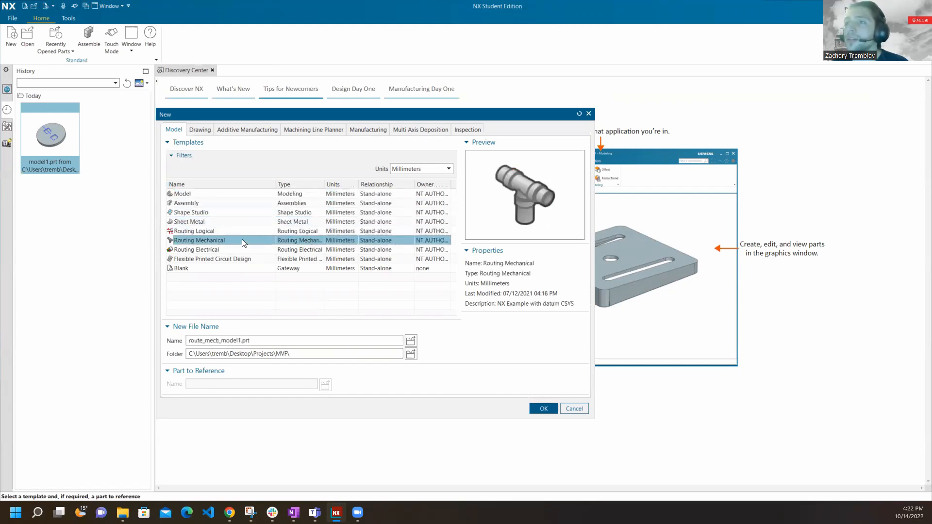
left_click(255, 231)
left_click(257, 240)
left_click(244, 249)
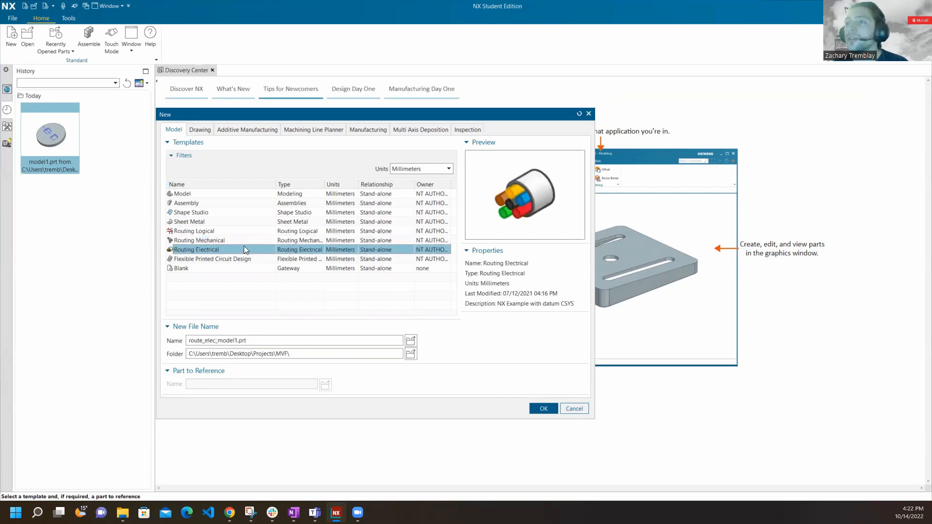
left_click(221, 261)
left_click(227, 240)
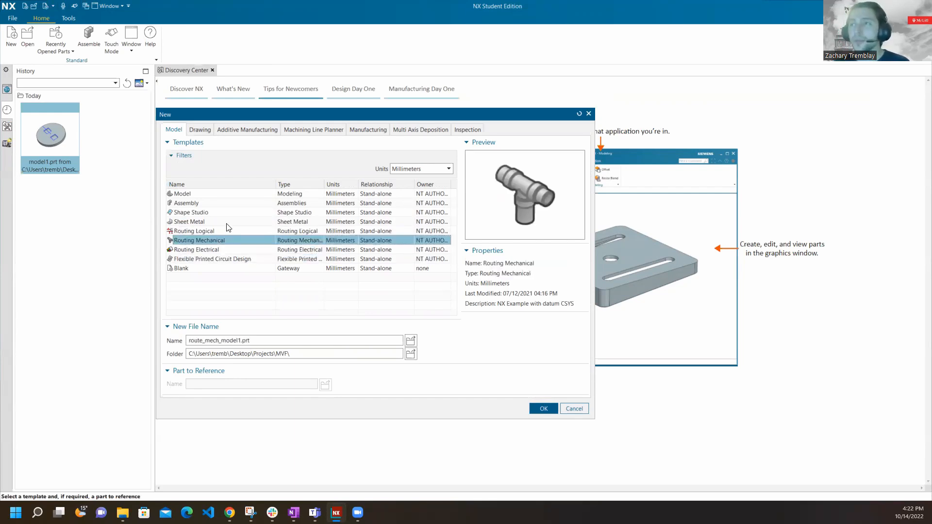
left_click(198, 204)
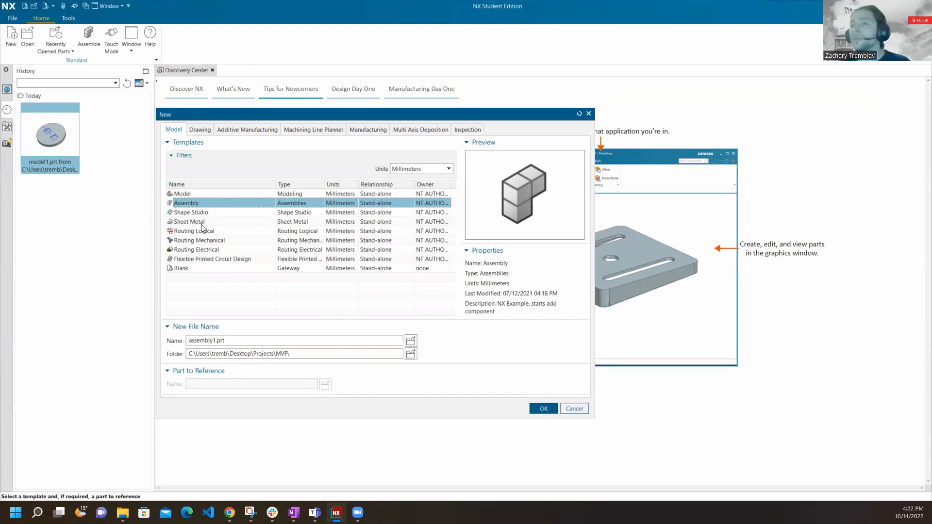
Create a new part named model2.prt in the MVF folder from the millimetre Model template.
left_click(189, 194)
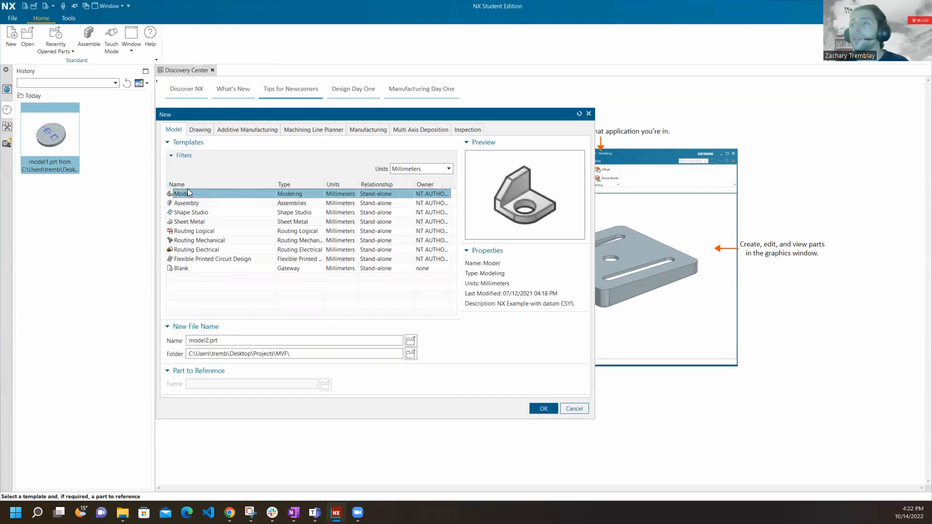
left_click(209, 341)
double_click(205, 339)
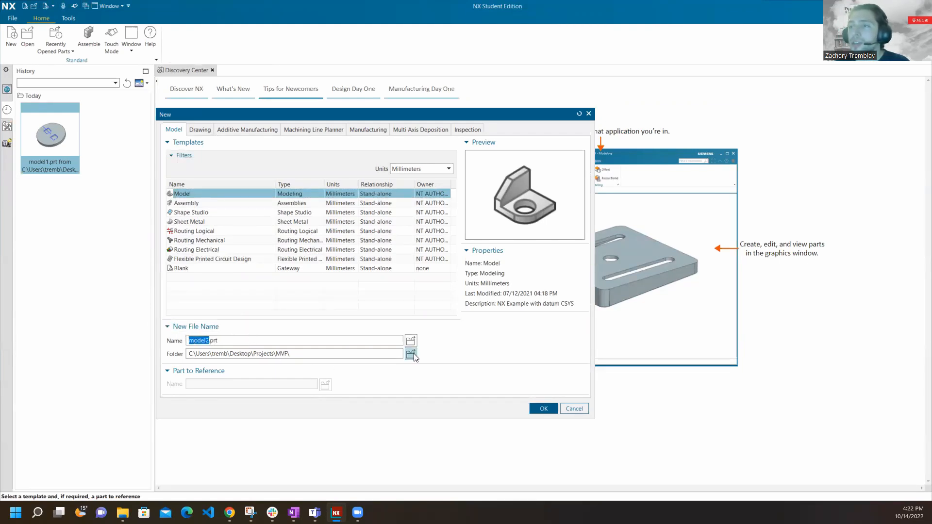
left_click(452, 332)
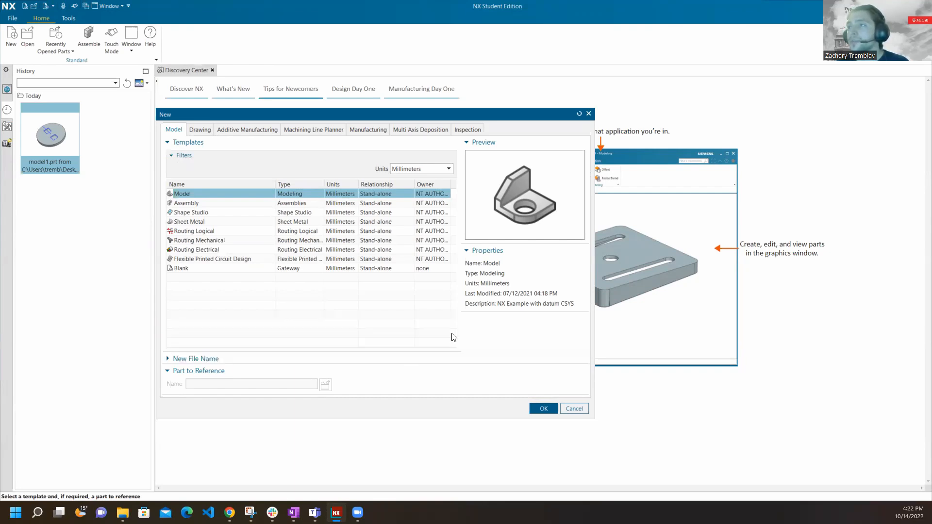
left_click(443, 358)
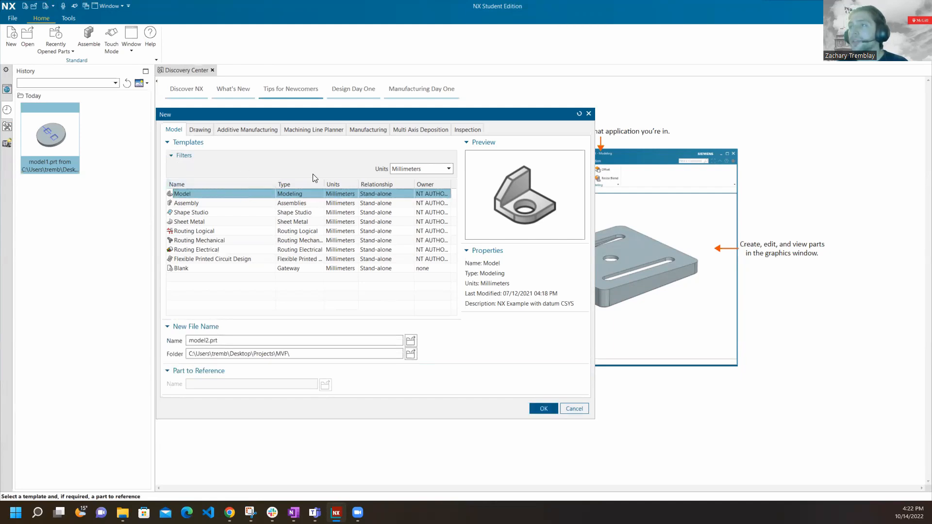
left_click(544, 409)
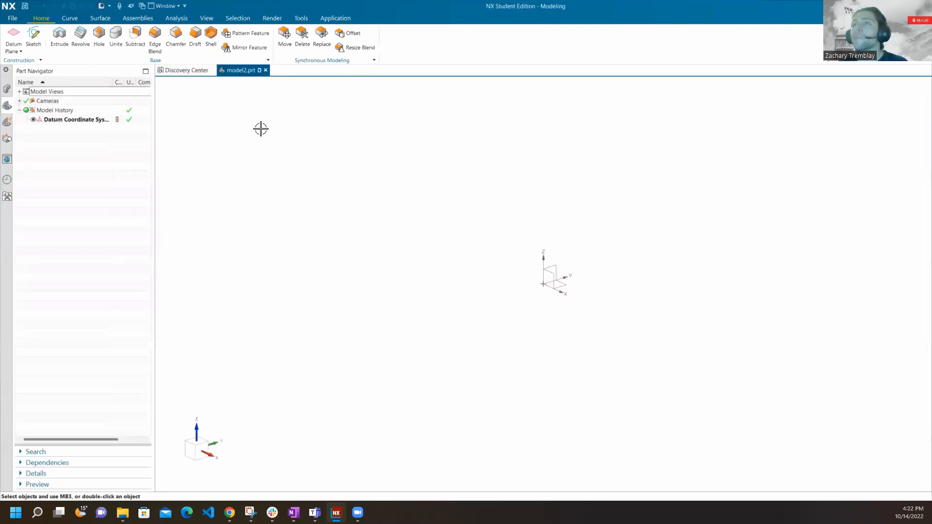
Examine the datum coordinate system in the empty part and its entry under the model history.
middle_click_drag(580, 253, 590, 311)
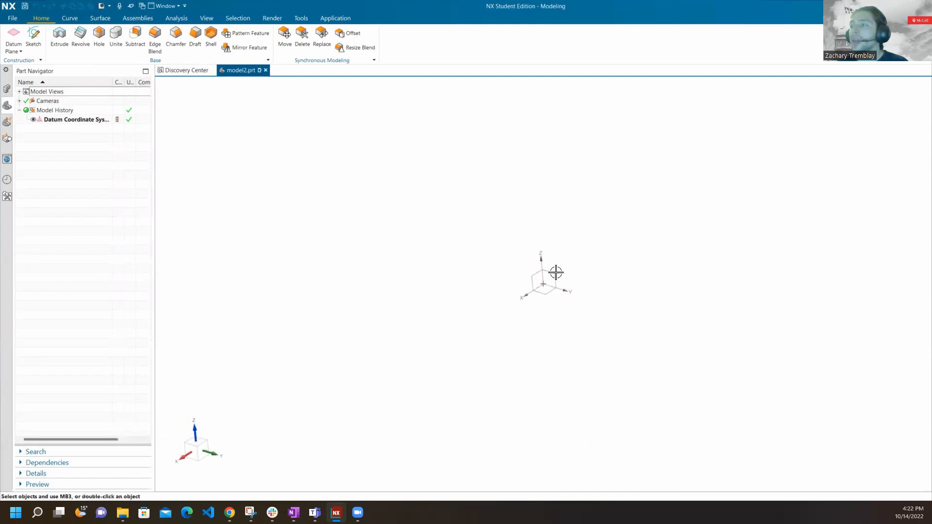
left_click(542, 280)
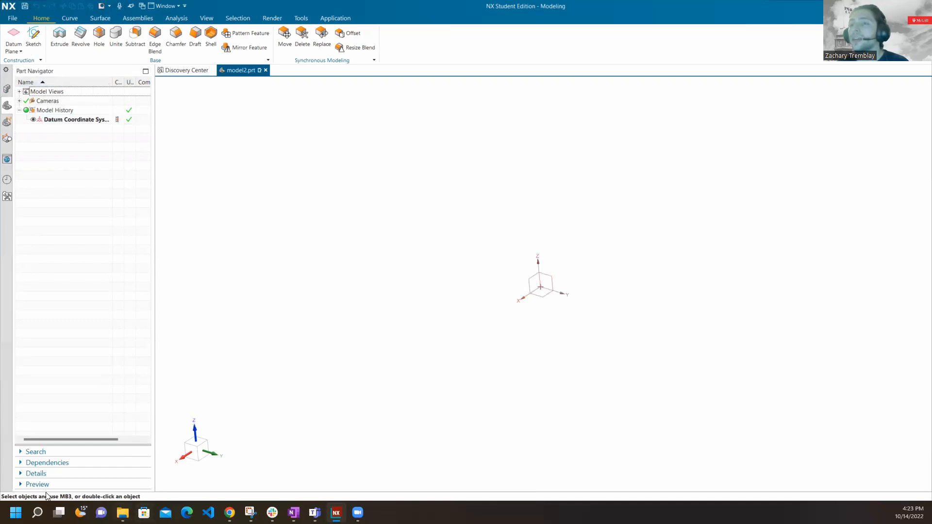
left_click(73, 120)
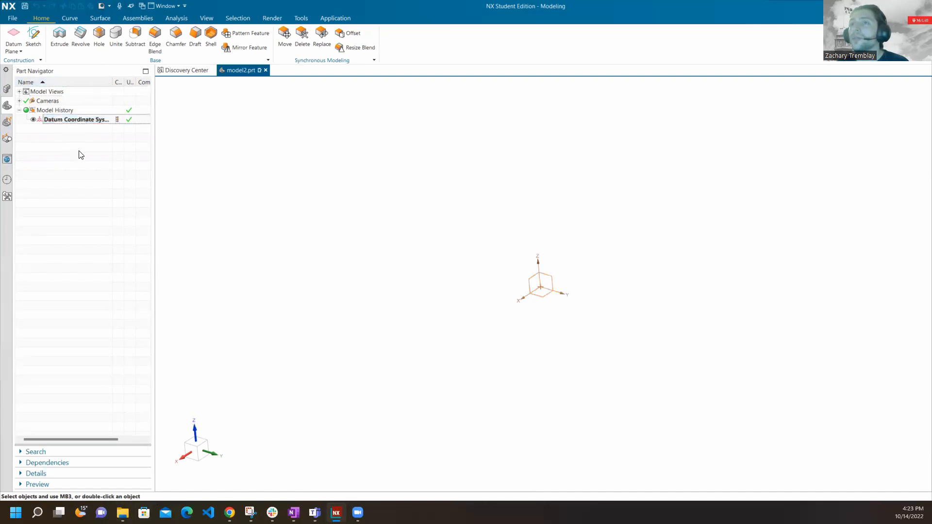
double_click(49, 110)
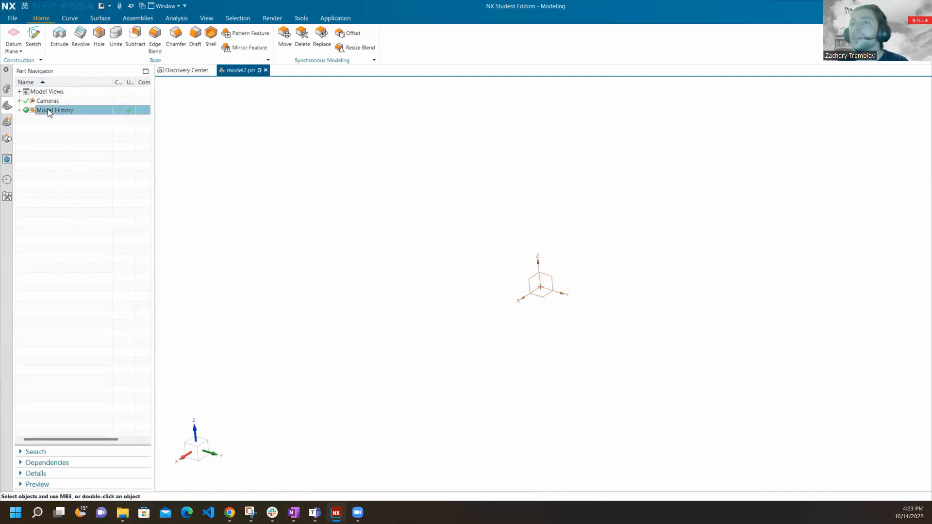
left_click(20, 110)
Go through the part's saved model views, making Isometric and finally Left the work view.
left_click(20, 92)
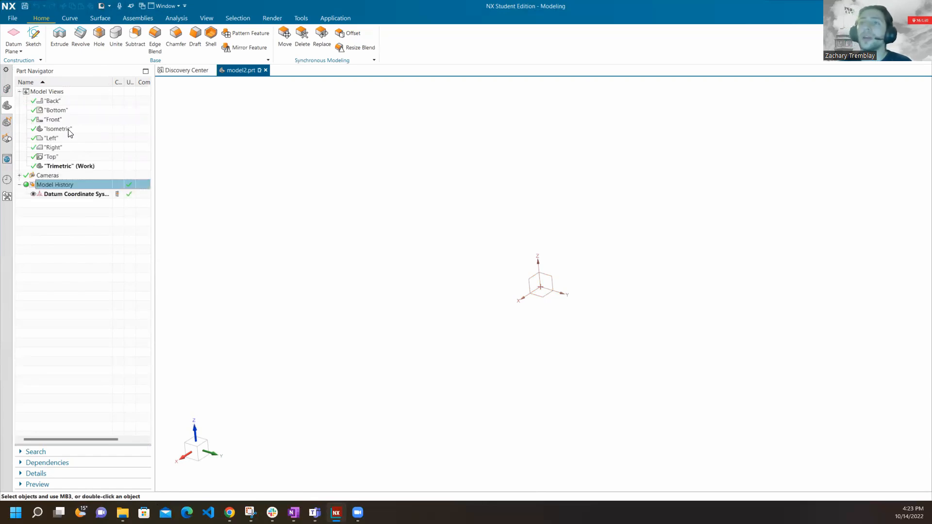
left_click(62, 101)
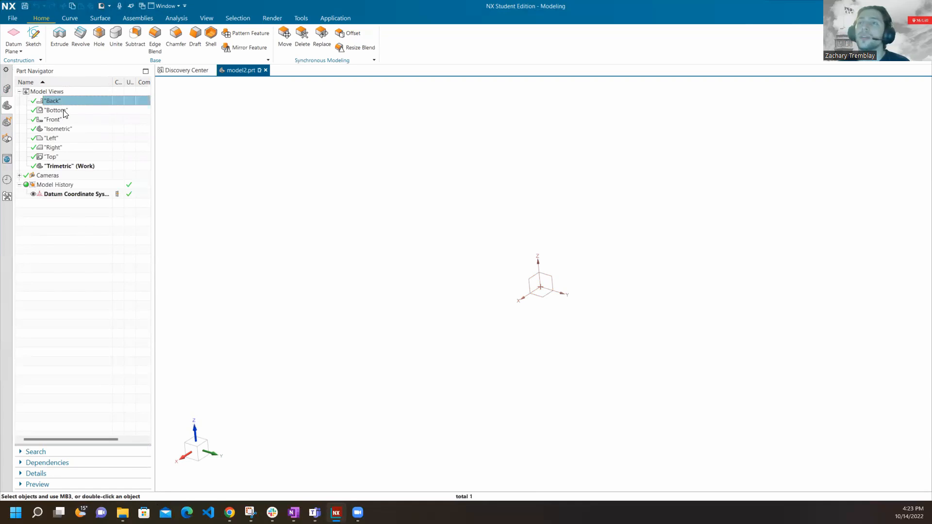
left_click(63, 110)
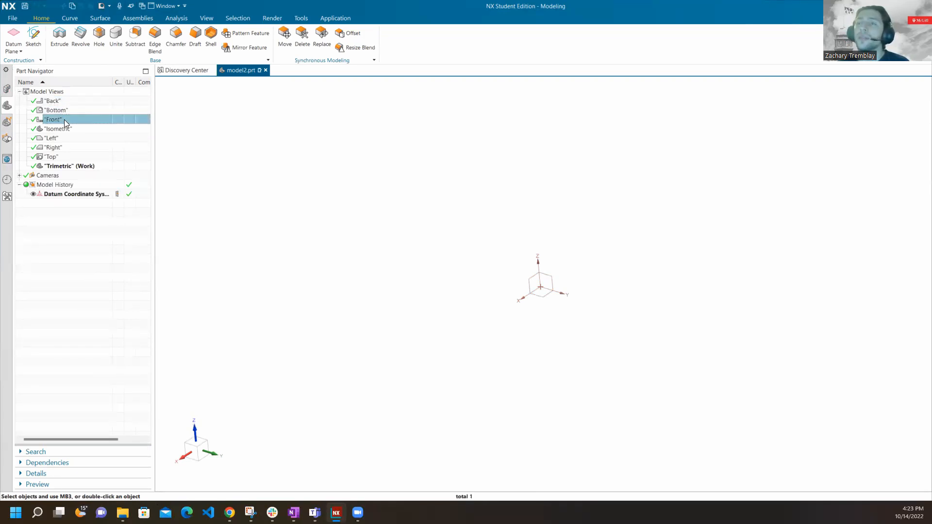
double_click(64, 120)
double_click(68, 129)
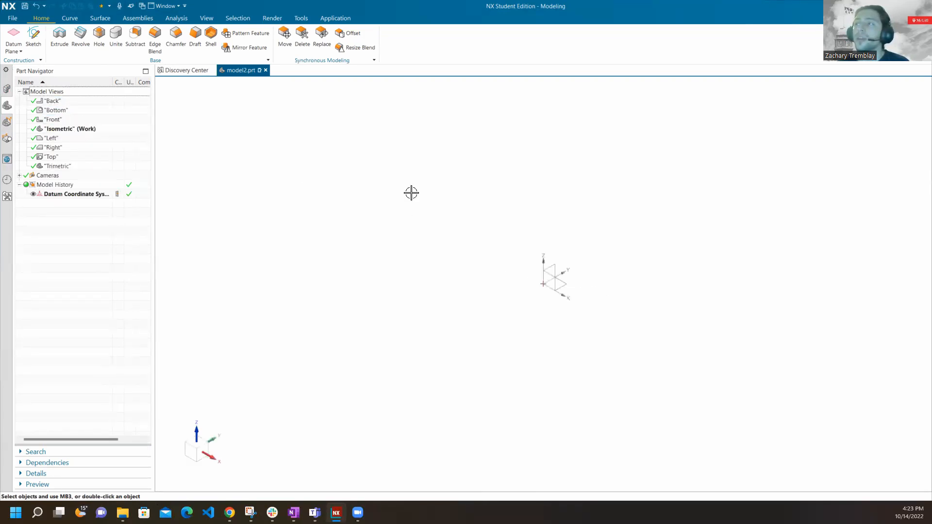
double_click(94, 140)
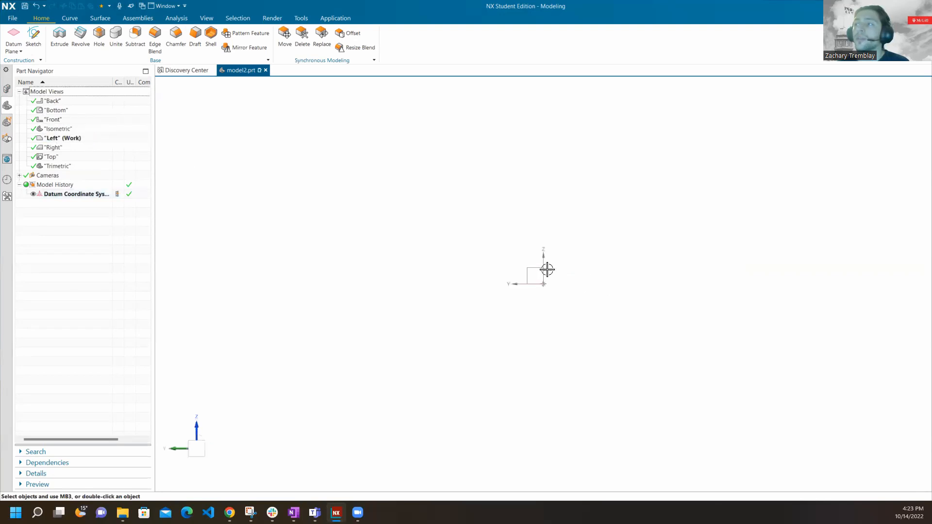
Orbit away from the Left view, list the part's saved cameras, and collapse the model views.
middle_click_drag(398, 180, 258, 233)
left_click(19, 175)
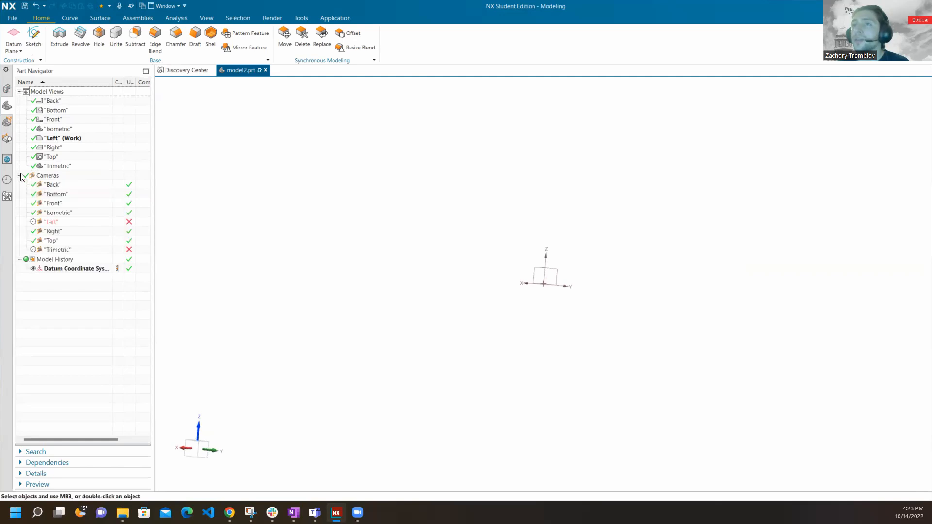
left_click(19, 92)
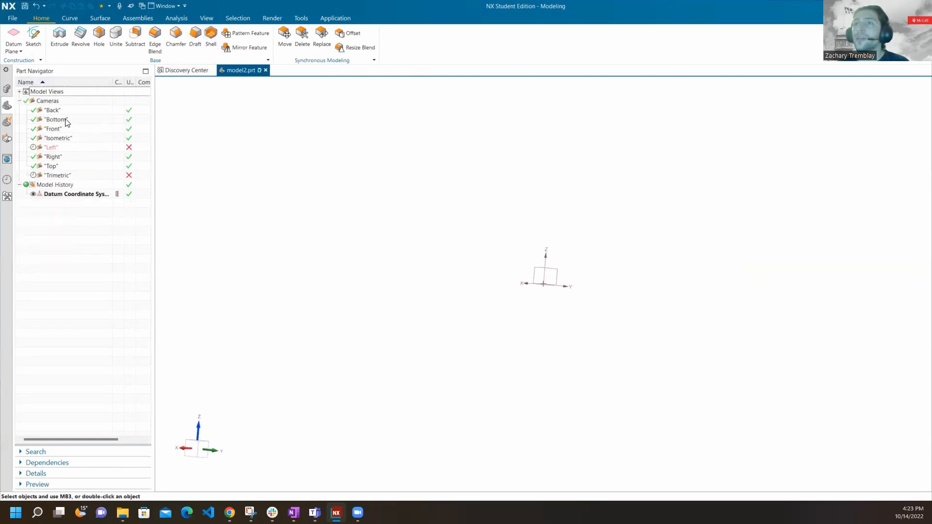
Collapse the list of cameras and examine the datum coordinate system from several angles.
left_click(20, 101)
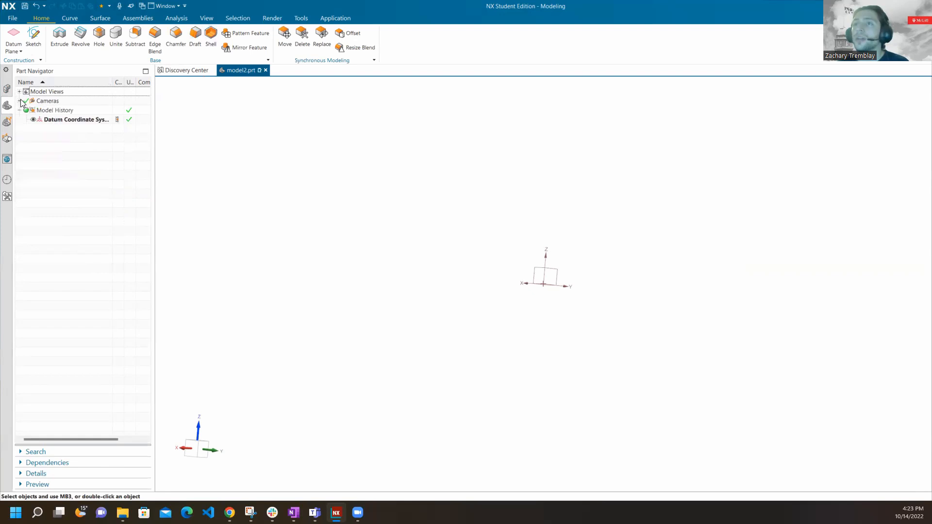
left_click(63, 120)
middle_click_drag(545, 275, 539, 242)
left_click(489, 220)
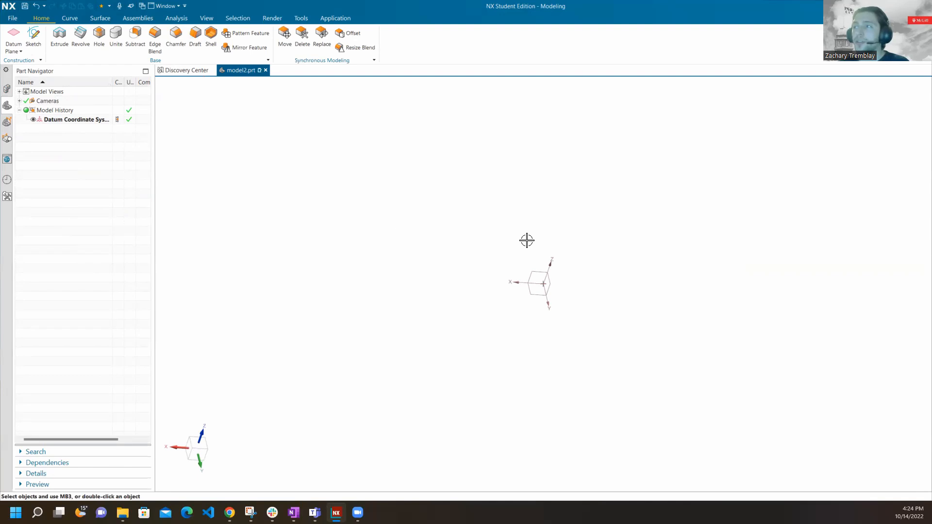
mouse_move(520, 249)
middle_mouse_down()
mouse_move(530, 222)
mouse_move(524, 252)
mouse_move(518, 237)
middle_mouse_up()
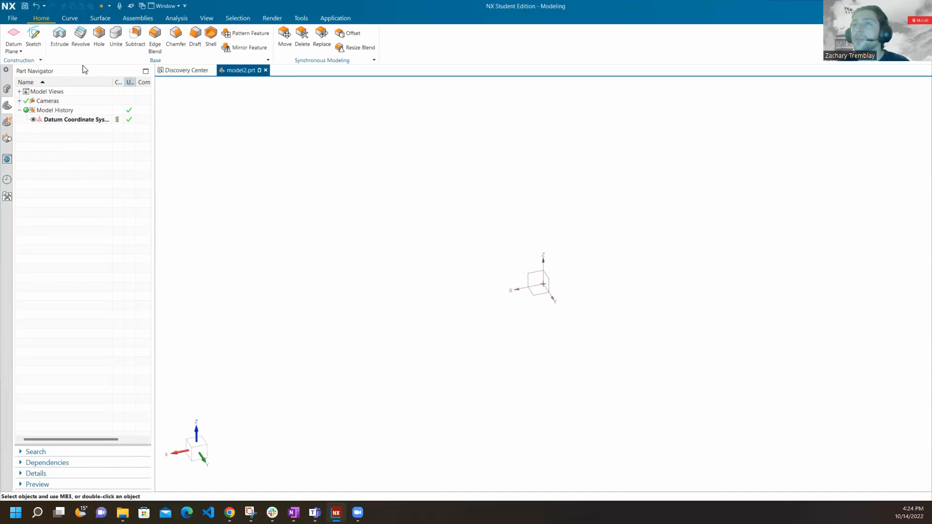
Create a new sketch on the Top principal plane.
left_click(34, 39)
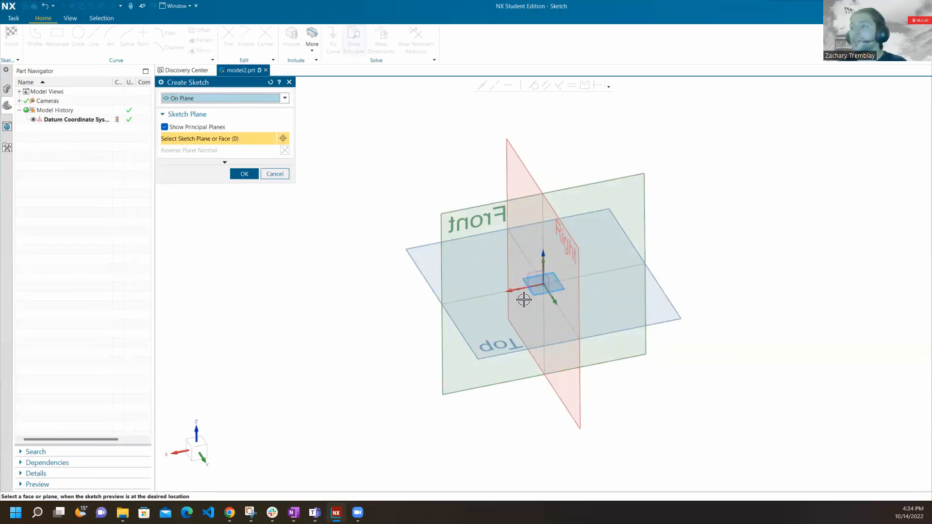
middle_click_drag(463, 278, 611, 344)
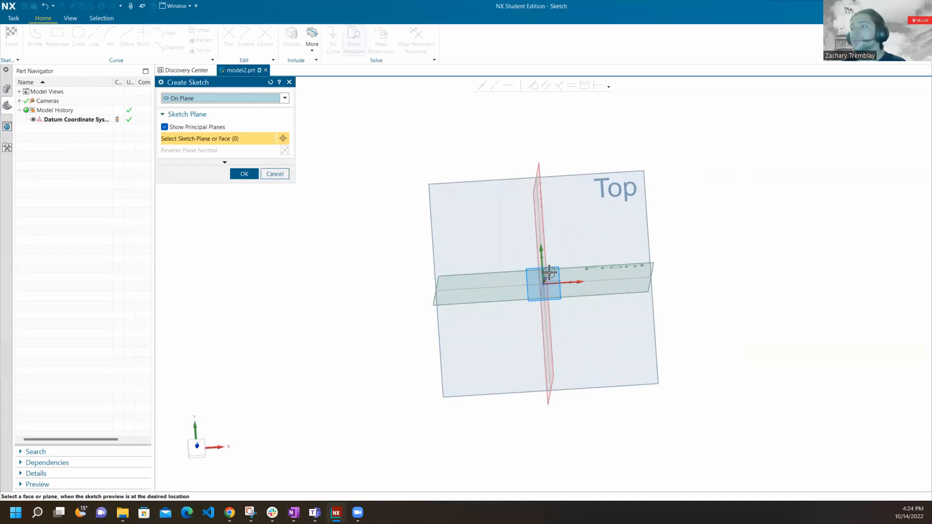
middle_click_drag(557, 257, 563, 216)
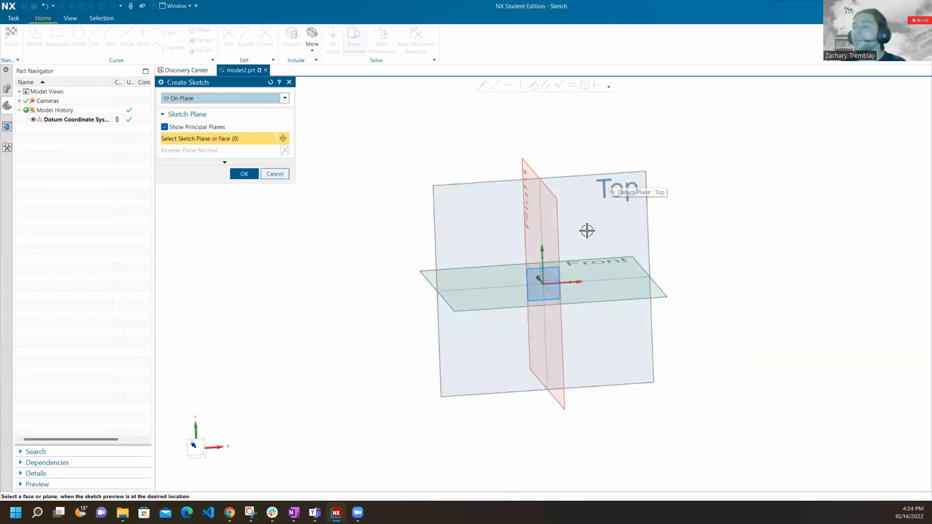
left_click(484, 183)
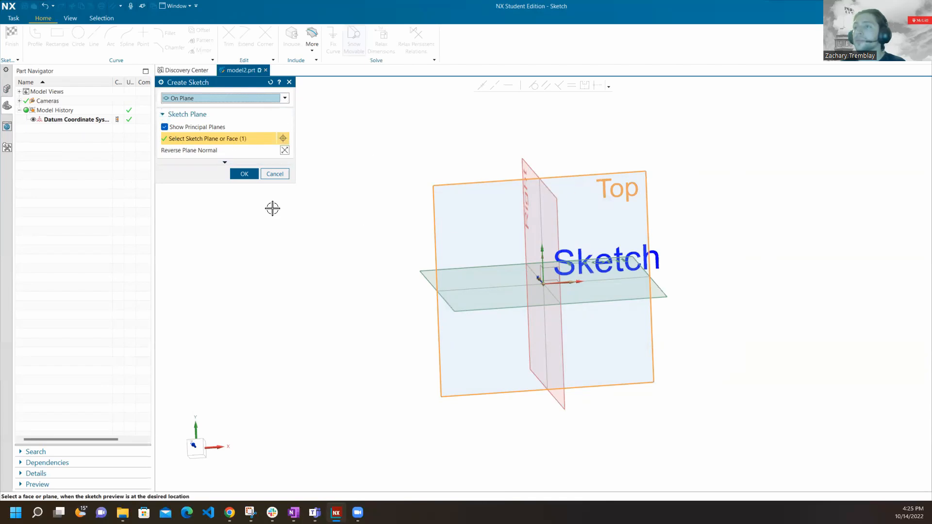
left_click(244, 174)
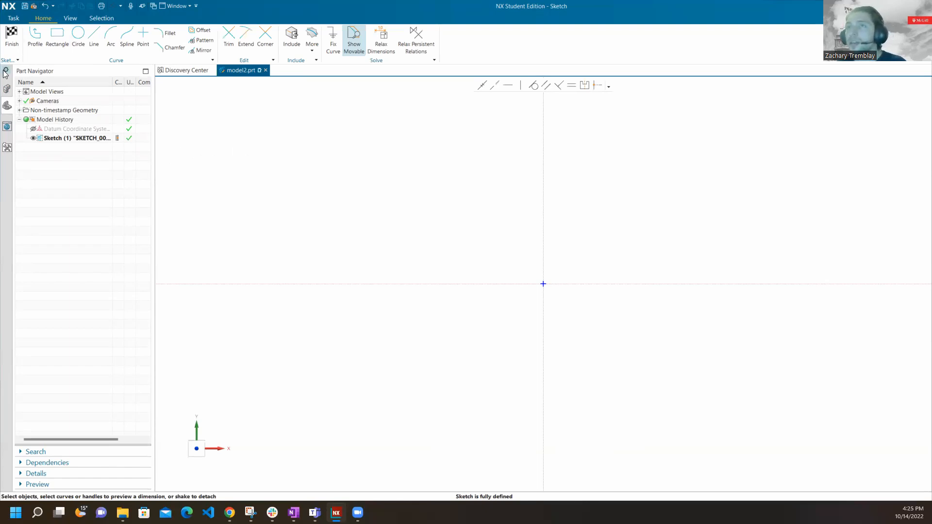
Try to open model1.prt from the recent files in File Explorer while the sketch is still active.
mouse_move(122, 512)
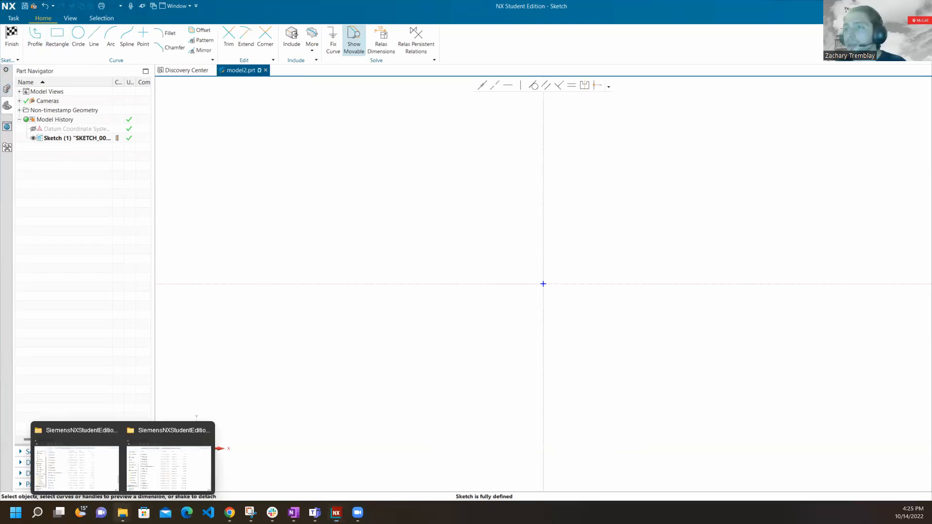
left_click(157, 469)
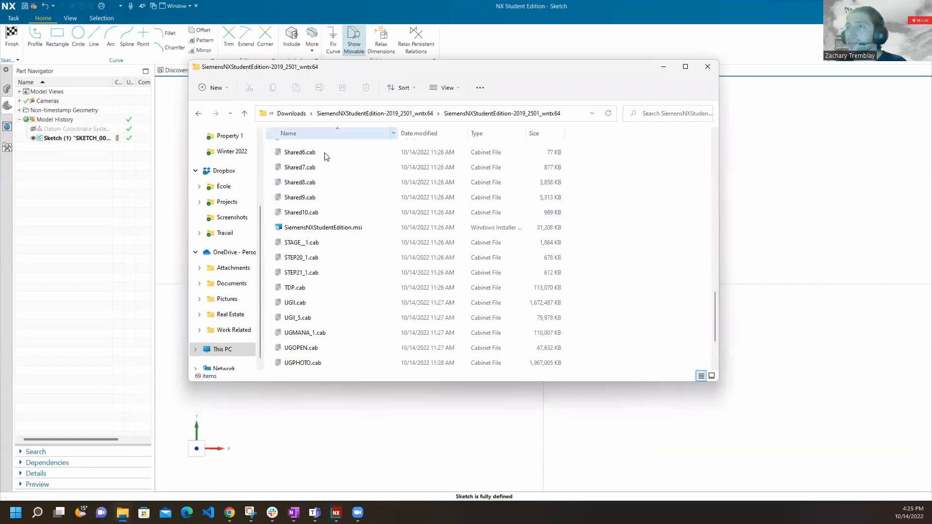
scroll(241, 159, "up", 3)
left_click(229, 140)
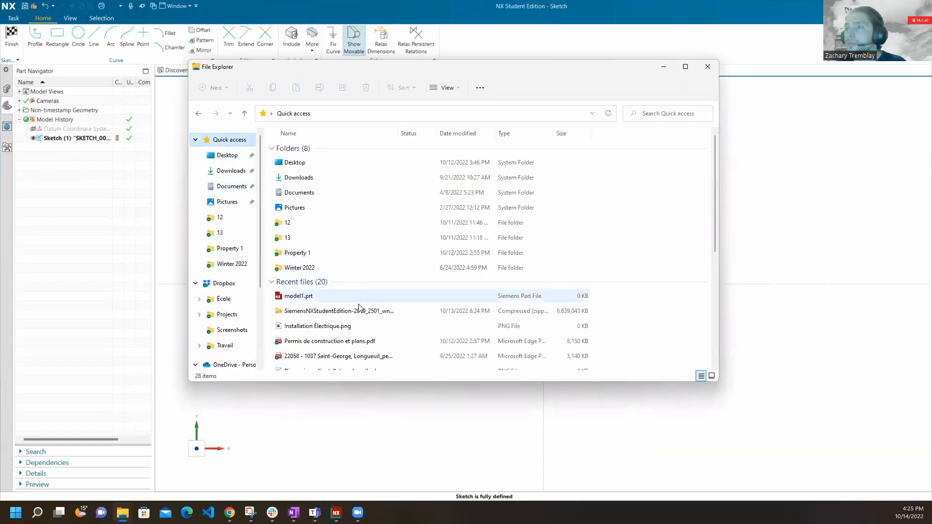
double_click(333, 300)
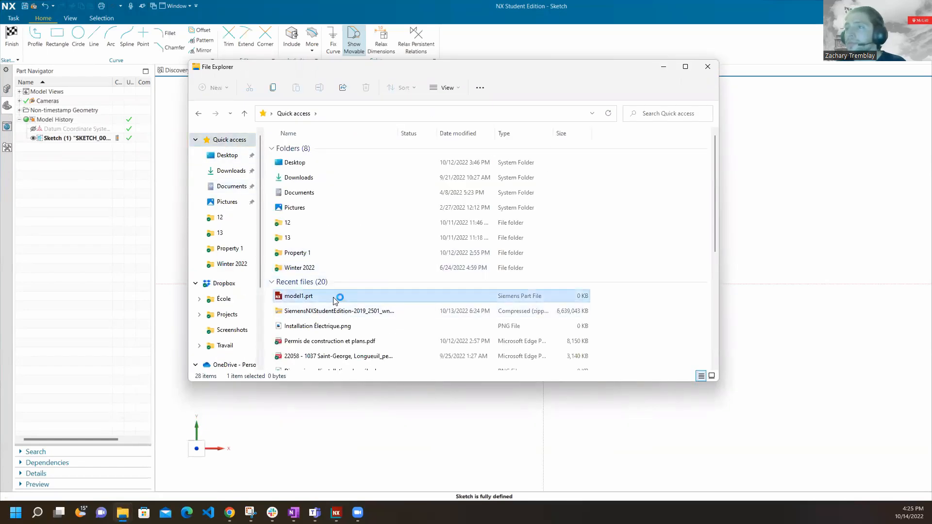
left_click(663, 66)
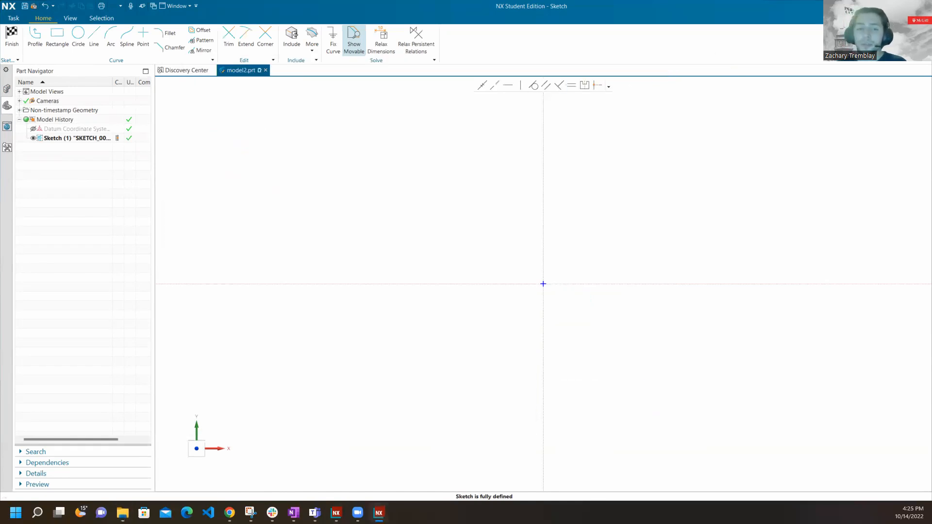
Finish the empty sketch and open model1.prt from the recent files in File Explorer.
left_click(12, 36)
mouse_move(123, 510)
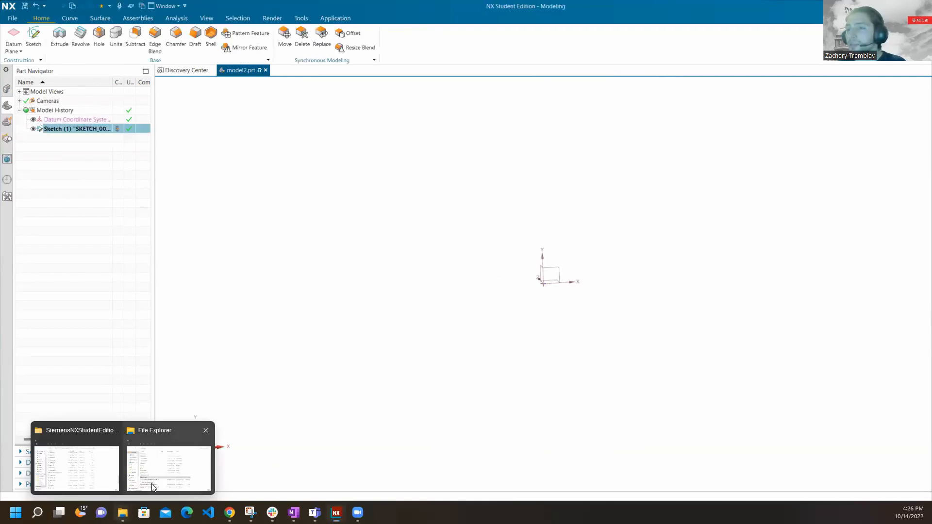
left_click(165, 458)
double_click(297, 296)
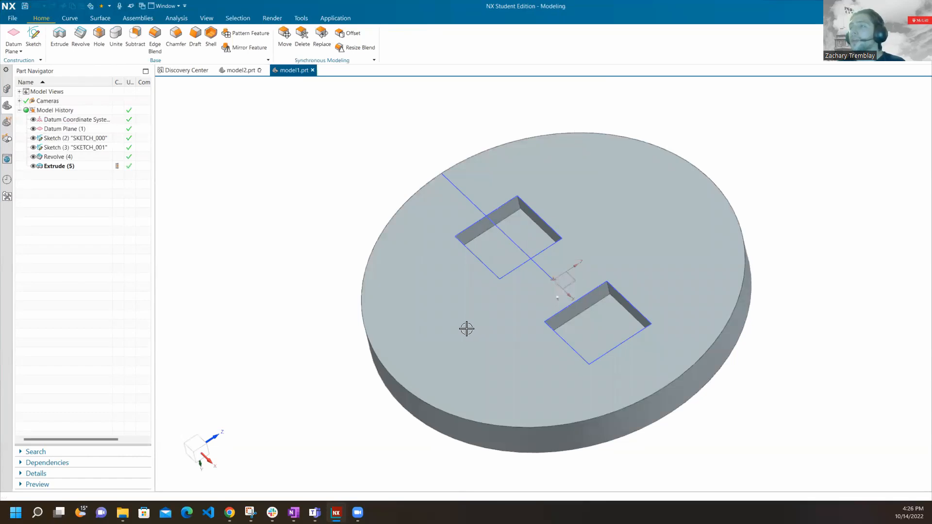
middle_click_drag(464, 310, 512, 335)
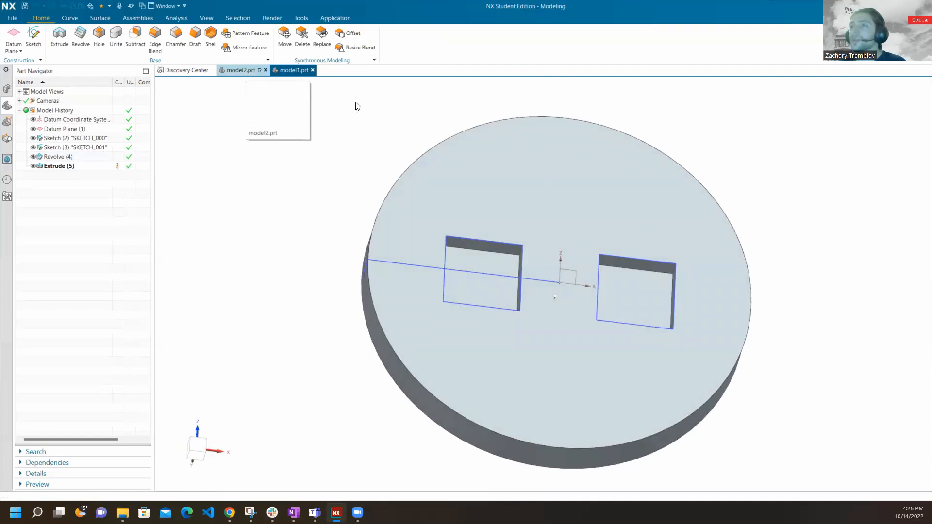
Return to model2.prt and snap its view to the nearest orthogonal orientation.
left_click(269, 73)
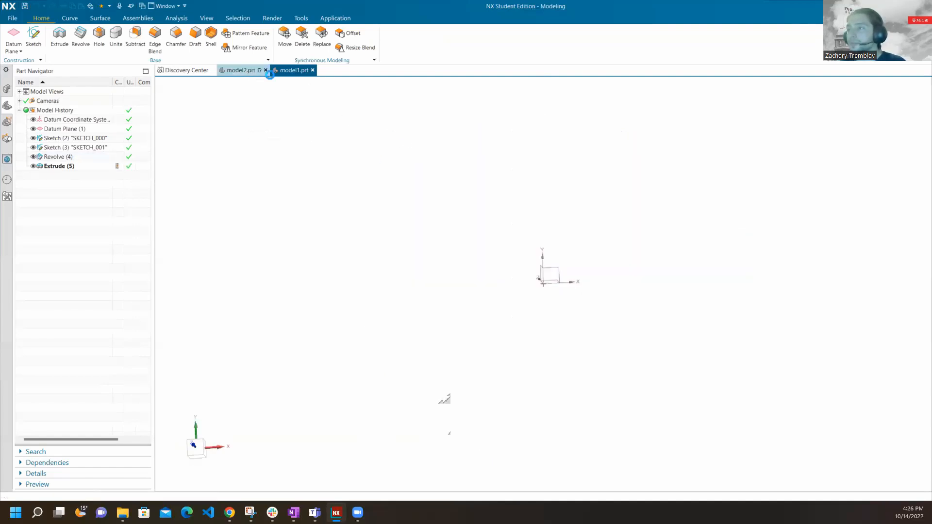
middle_click_drag(508, 192, 502, 262)
key("F8")
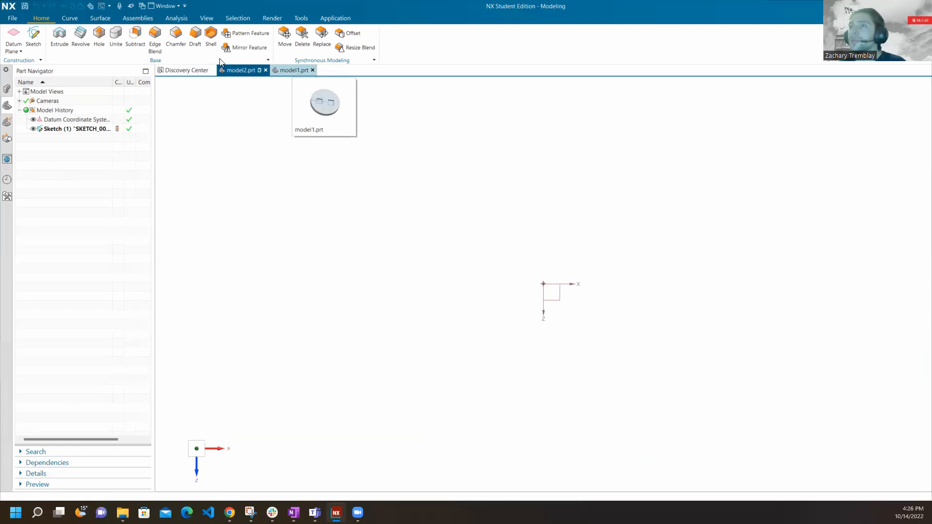
Reopen the existing sketch in the model history for editing instead of creating a new one.
left_click(39, 38)
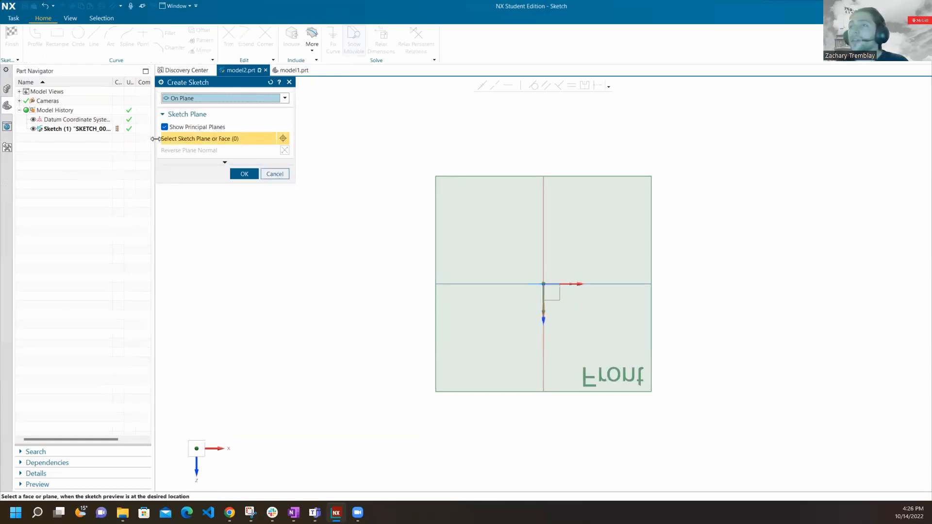
left_click(272, 174)
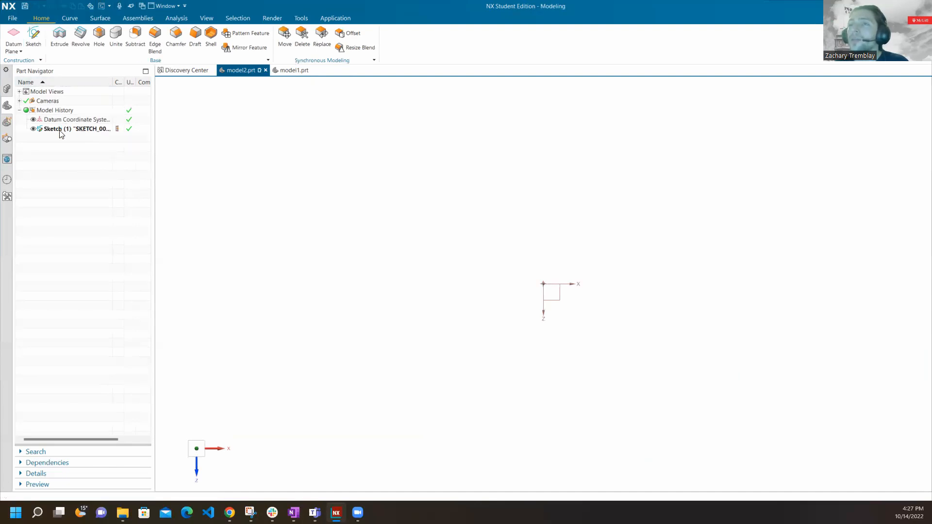
left_click(74, 129)
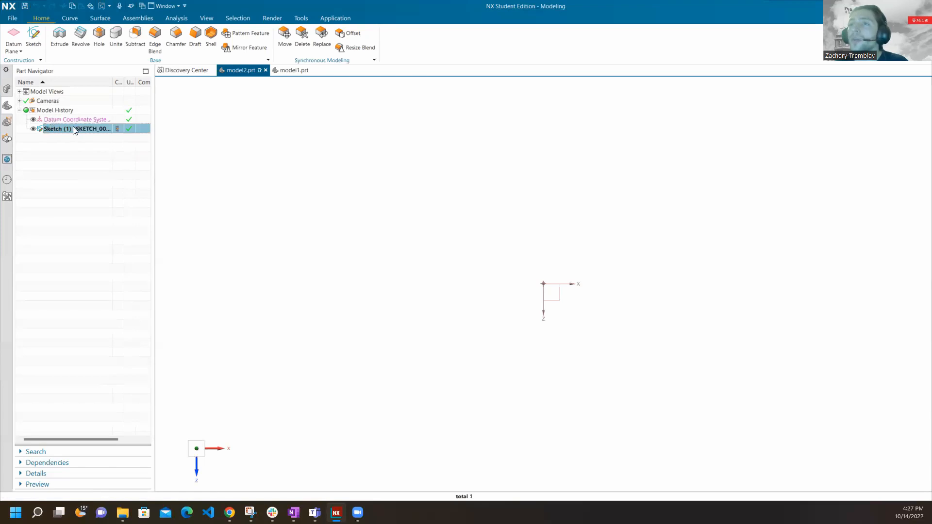
double_click(72, 126)
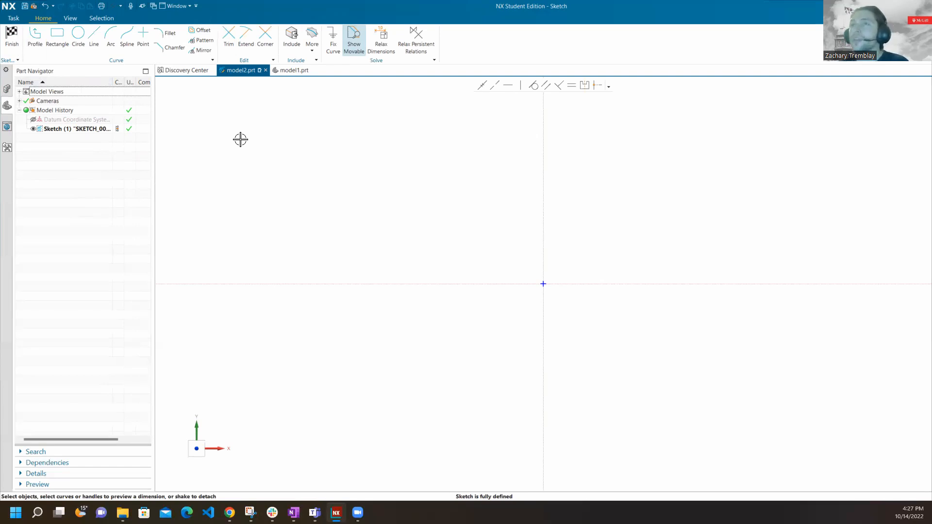
Draw a circle about 200 mm in diameter centred on the sketch origin.
left_click(78, 39)
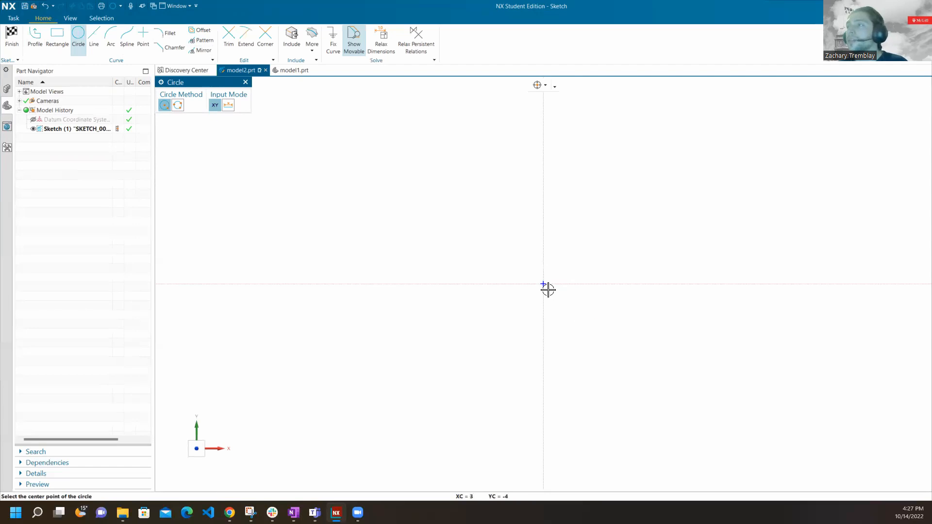
mouse_move(544, 283)
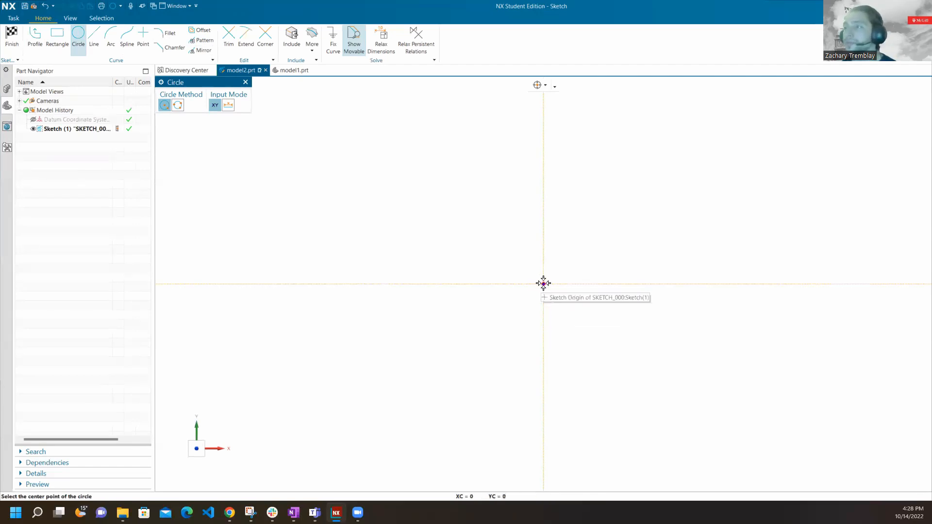
left_click(543, 284)
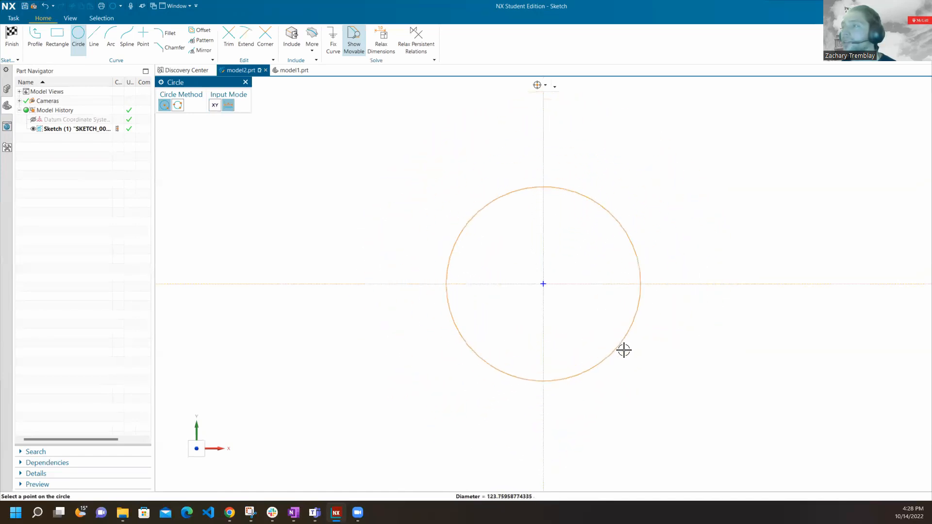
left_click(664, 379)
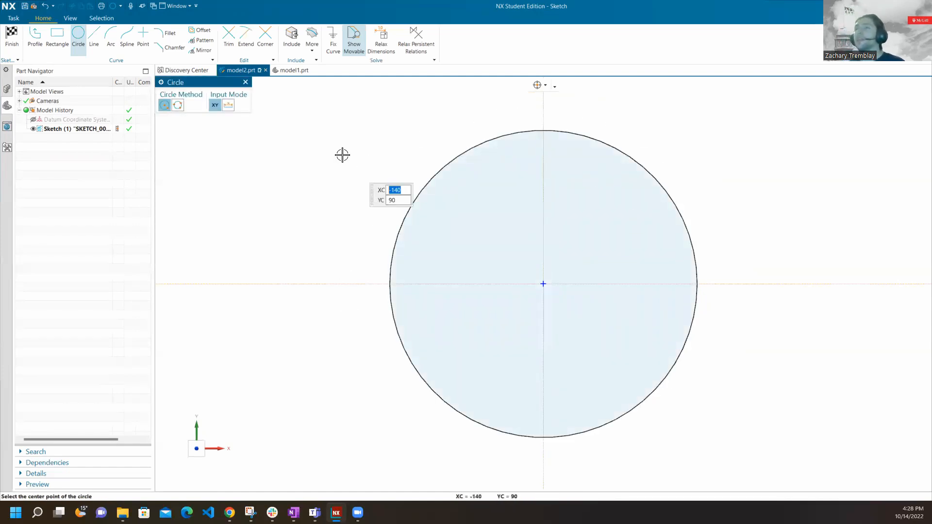
key("Escape")
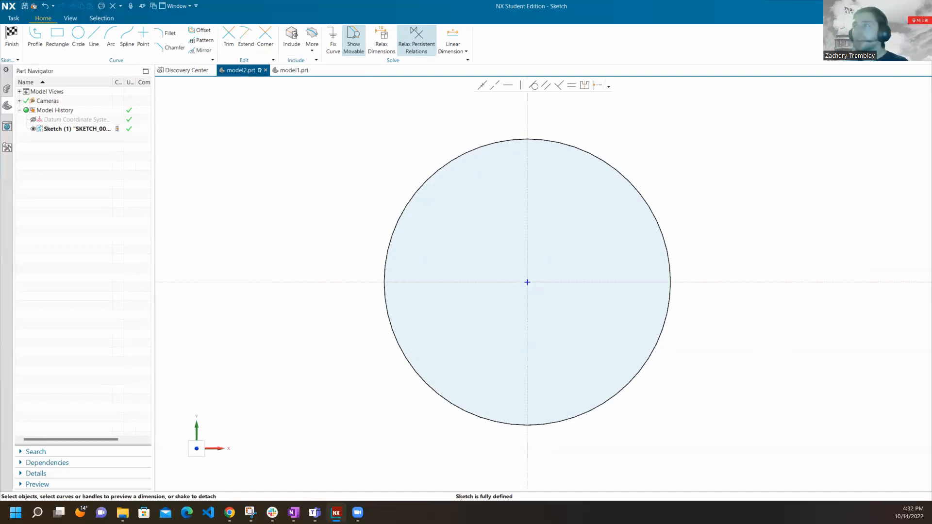
Add a rapid dimension from the circle's centre to its edge, placed above the circle.
key("d")
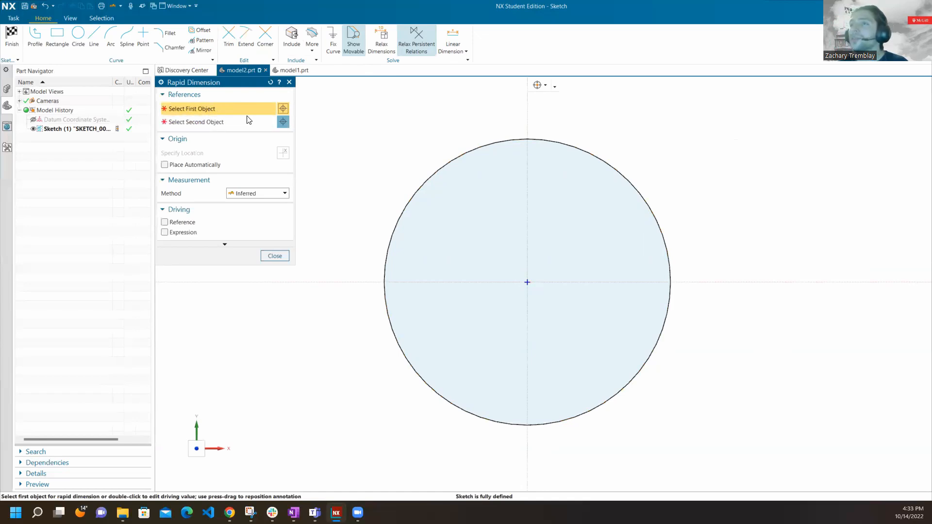
left_click(527, 282)
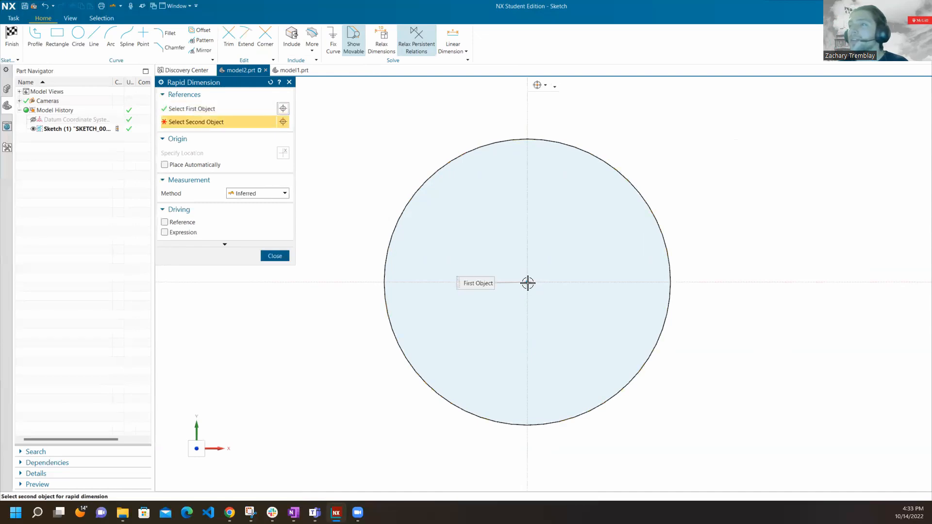
left_click(672, 281)
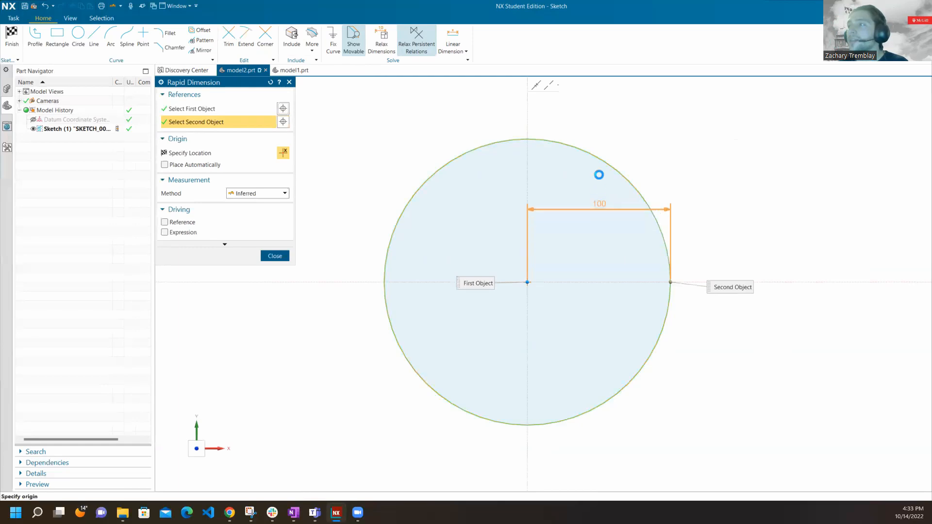
left_click(595, 119)
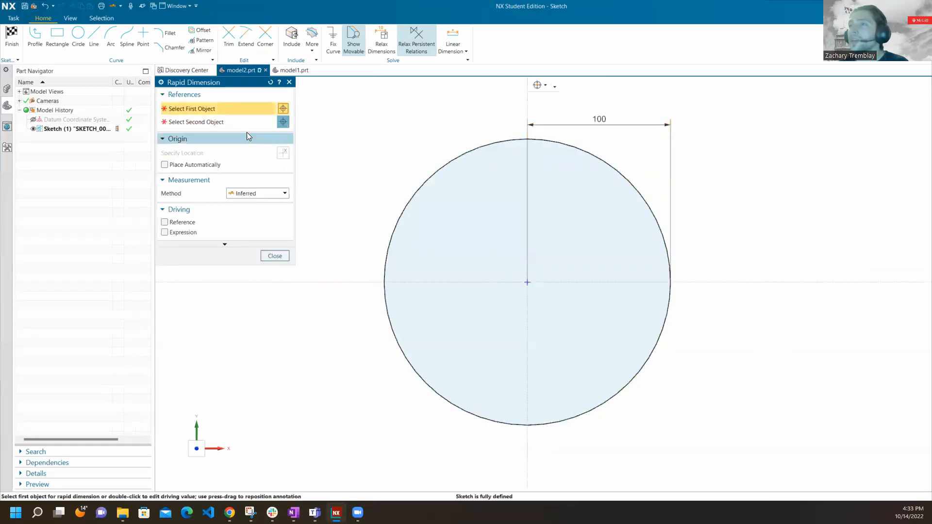
left_click(275, 256)
Delete the linear dimension between the circle's centre and its edge.
right_click(603, 120)
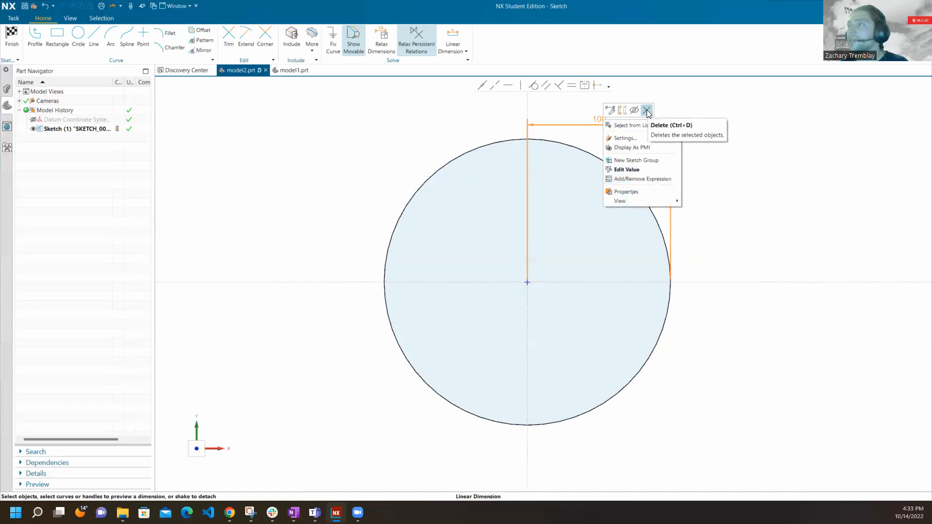
right_click(592, 120)
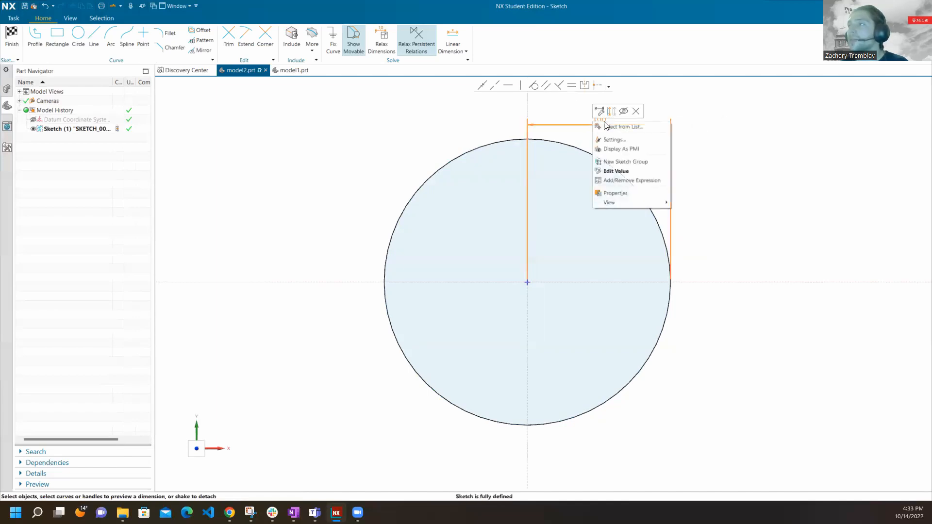
left_click(636, 112)
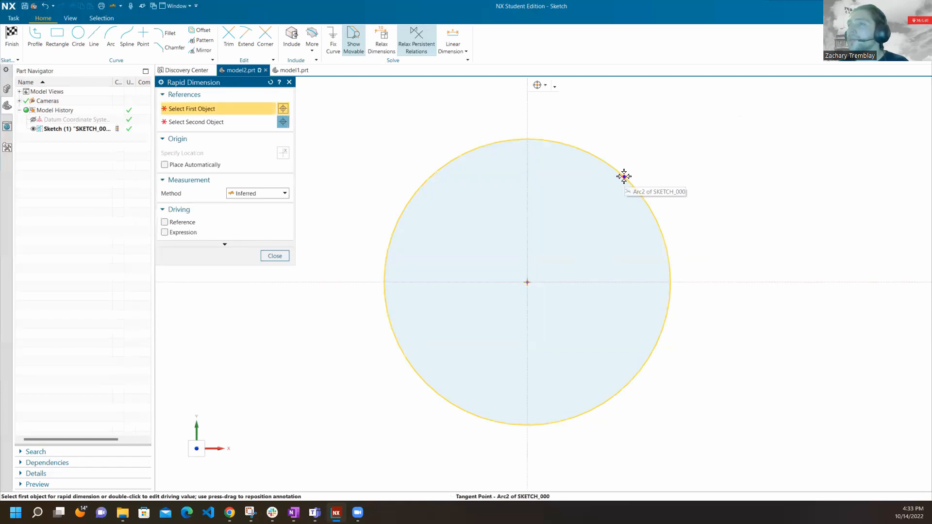
Add a rapid diameter dimension to the circle, placed outside its upper-right edge.
left_click(623, 176)
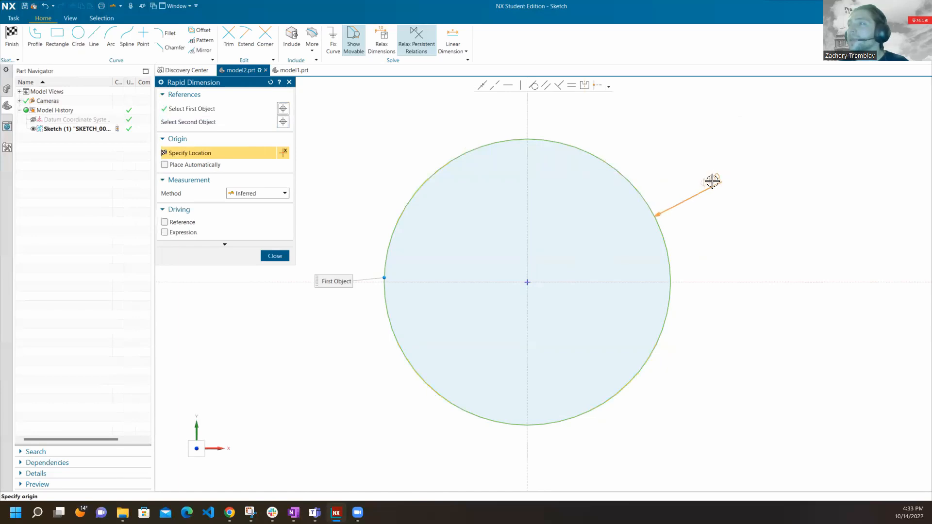
left_click(737, 181)
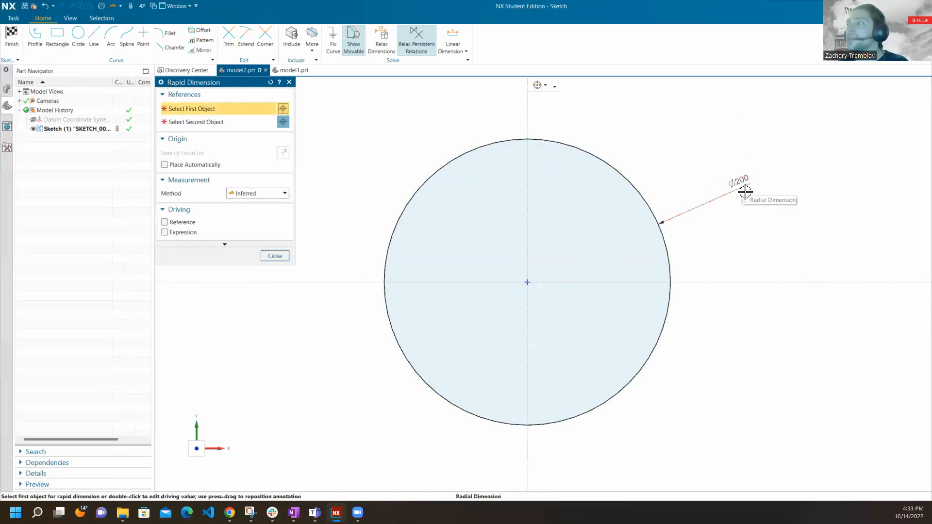
left_click(275, 256)
left_click(737, 182)
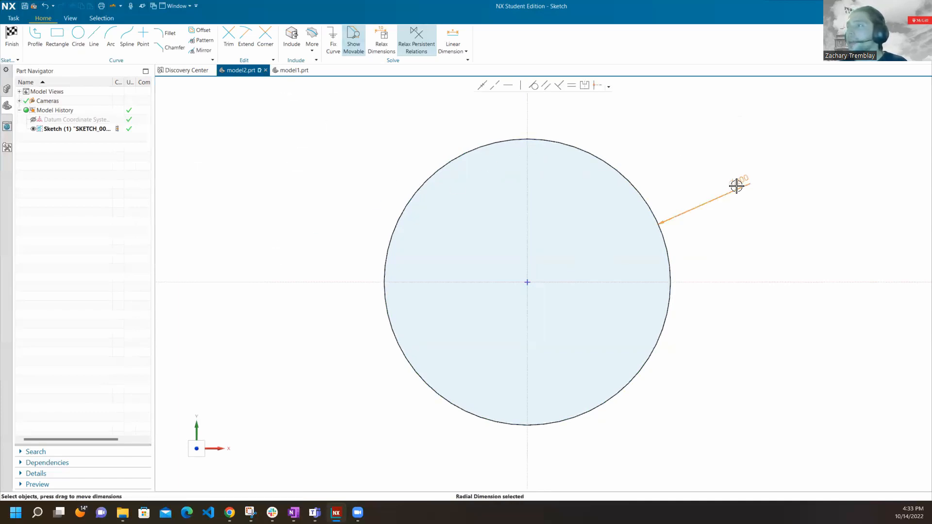
left_click(722, 137)
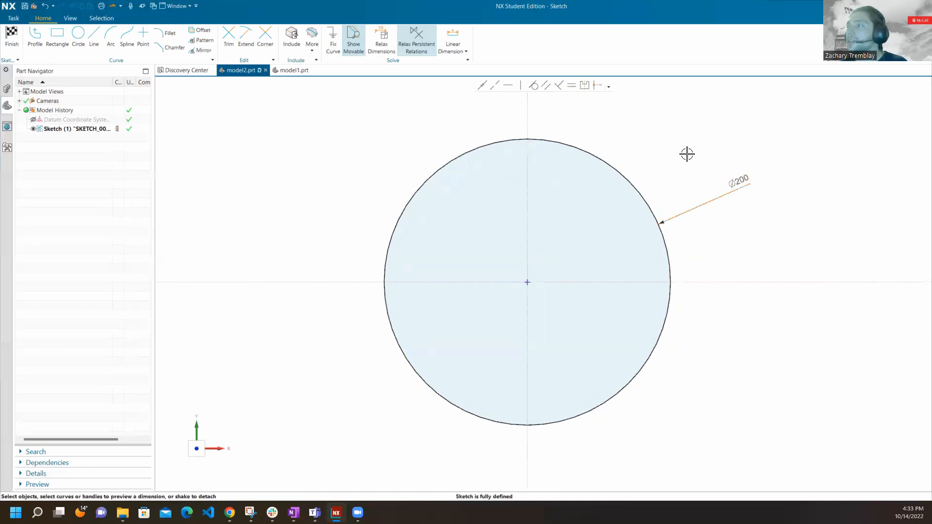
Set the circle's diameter dimension to 2 mm and scale the entire sketch with it.
double_click(742, 189)
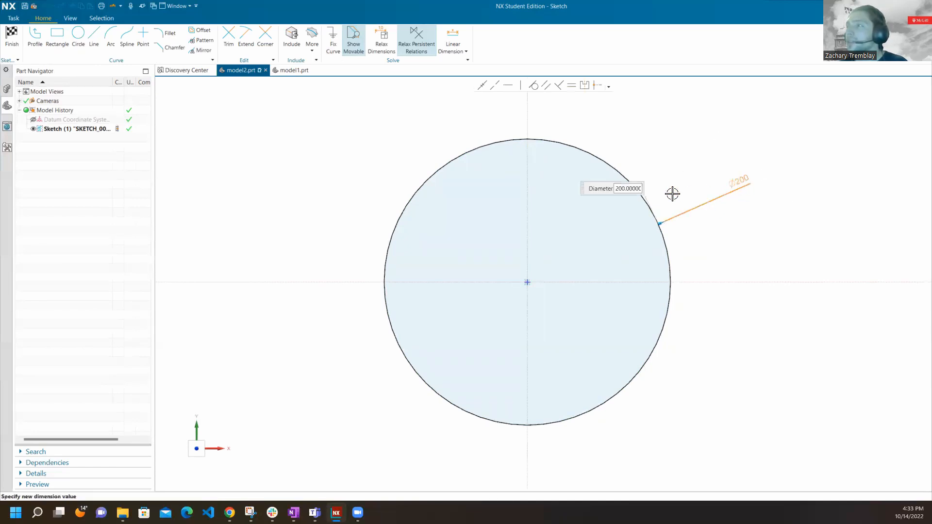
left_click_drag(599, 190, 670, 174)
double_click(695, 174)
type("2")
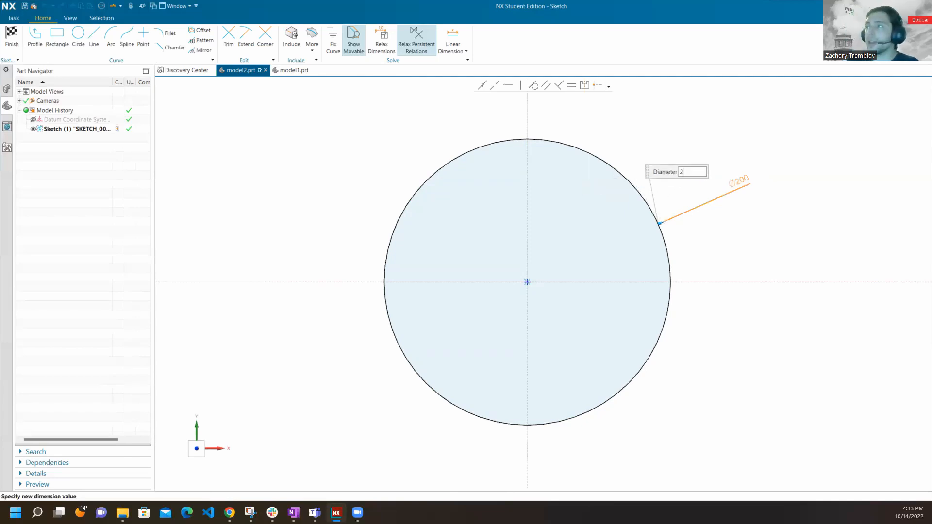
key("Return")
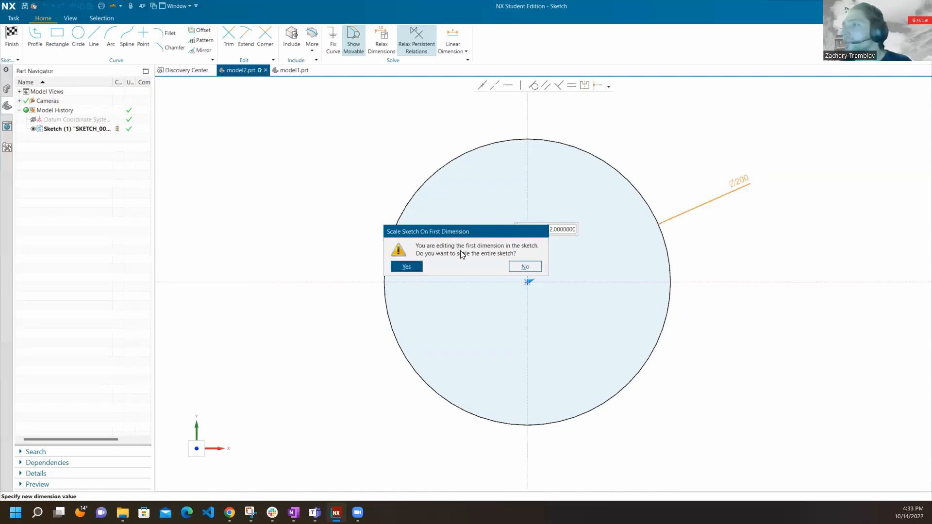
left_click(409, 267)
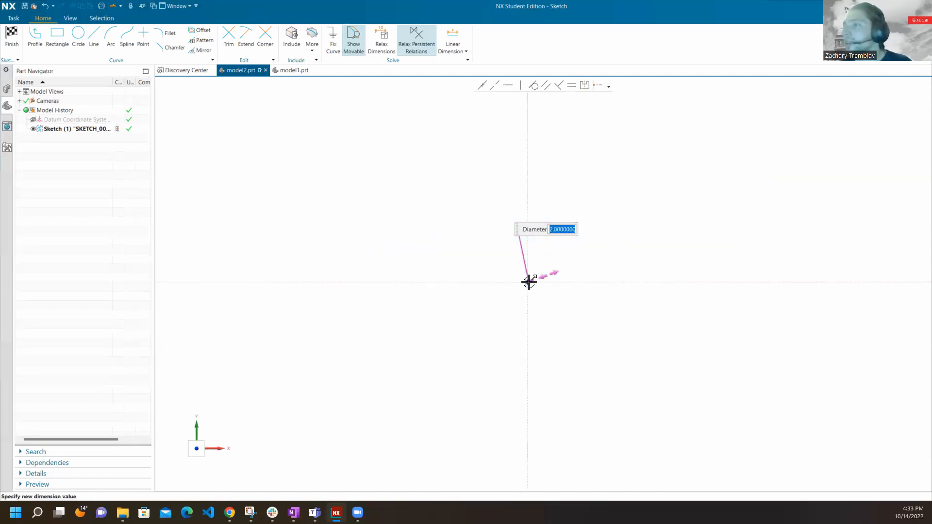
Set the circle's diameter to 200 mm and finish editing the dimension.
type("200")
key("Return")
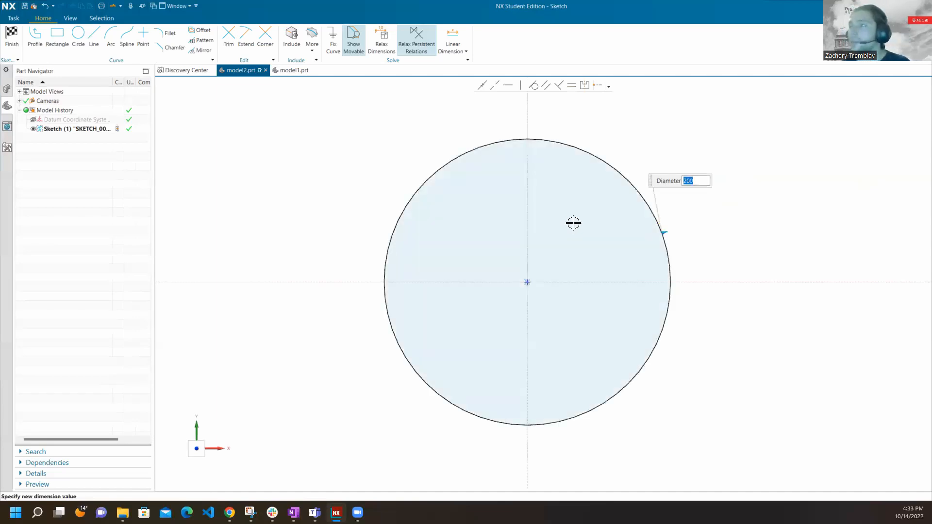
left_click(657, 124)
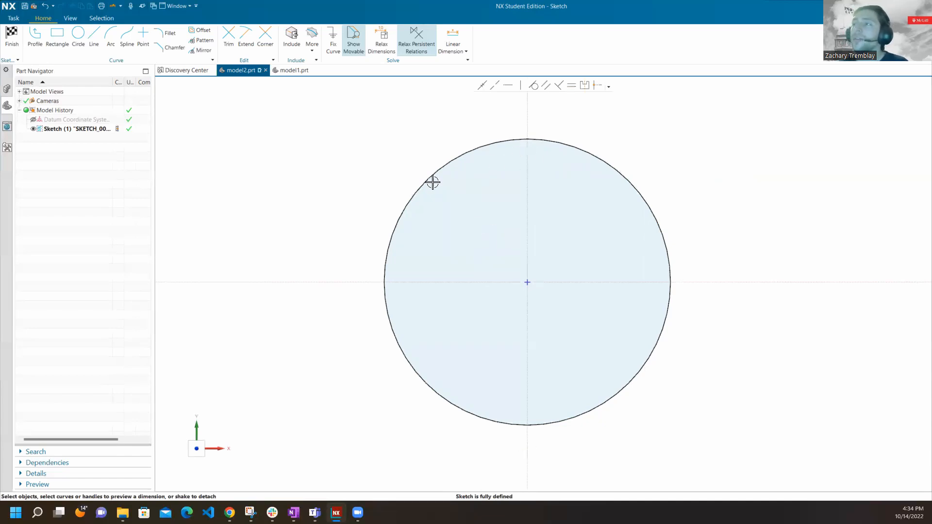
Move the circle off the sketch origin to several different positions around it.
left_click(603, 160)
left_click(663, 148)
left_click_drag(647, 202, 715, 193)
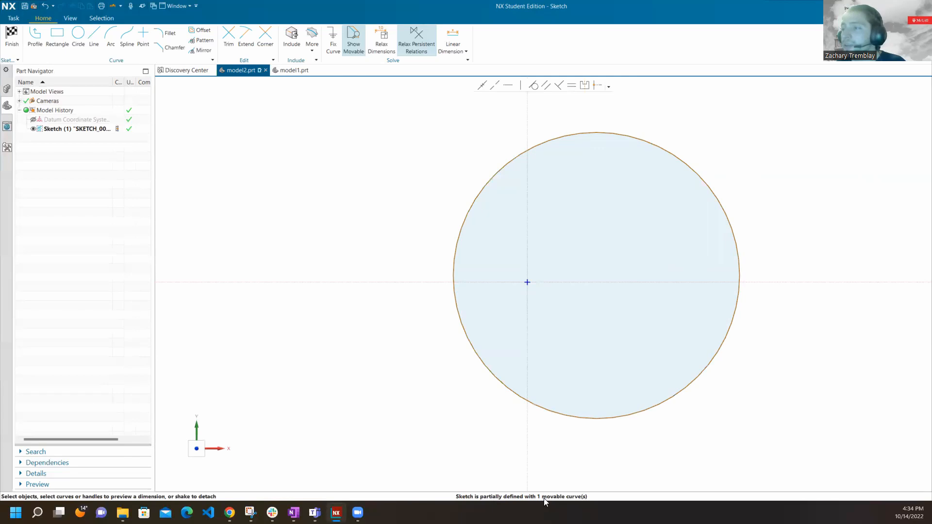
left_click_drag(709, 198, 546, 164)
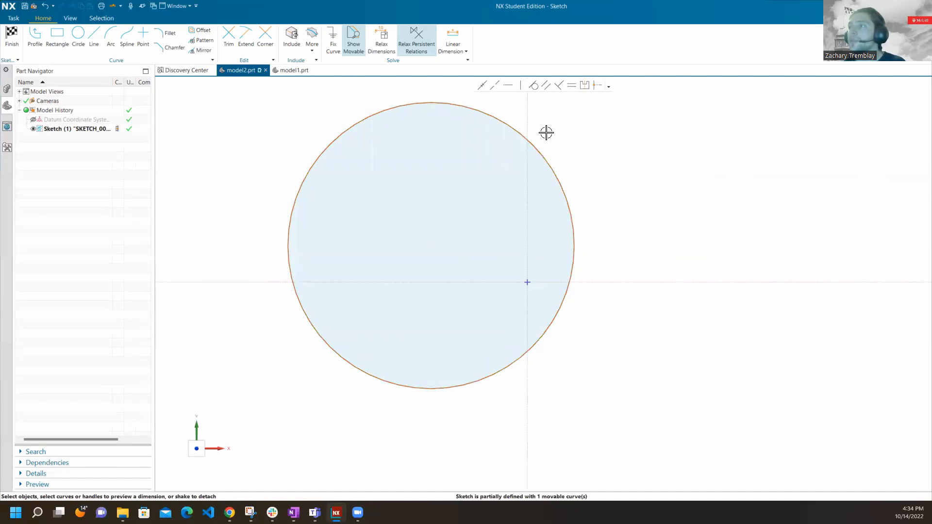
left_click_drag(534, 141, 694, 150)
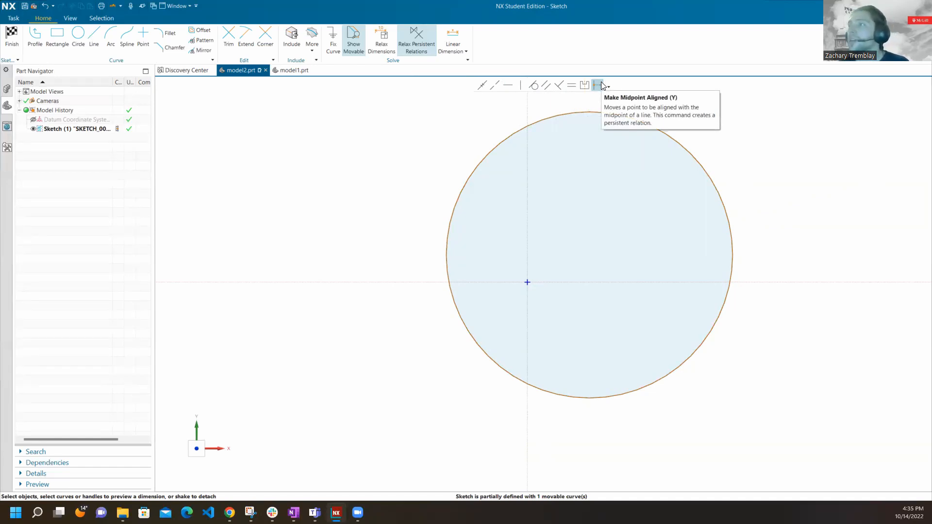
Make the circle's centre coincident with the sketch origin and finish the sketch.
left_click(482, 85)
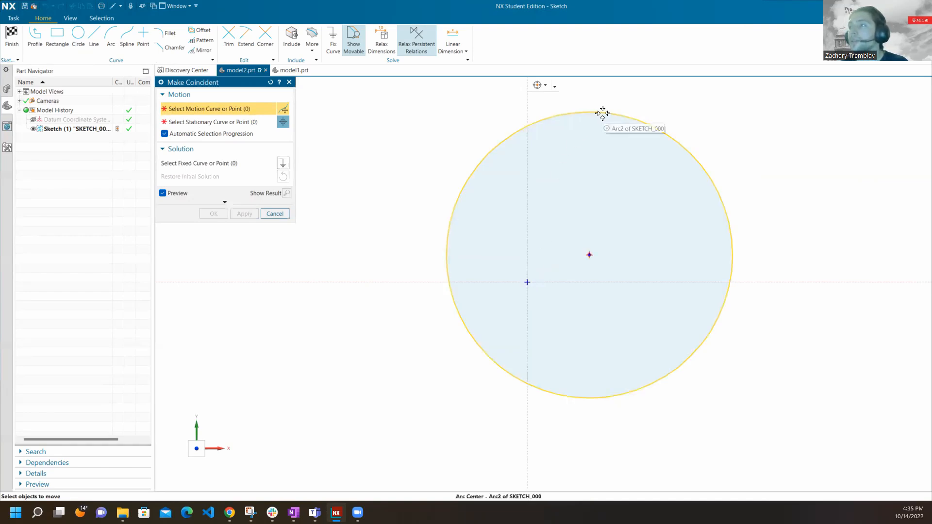
left_click(590, 254)
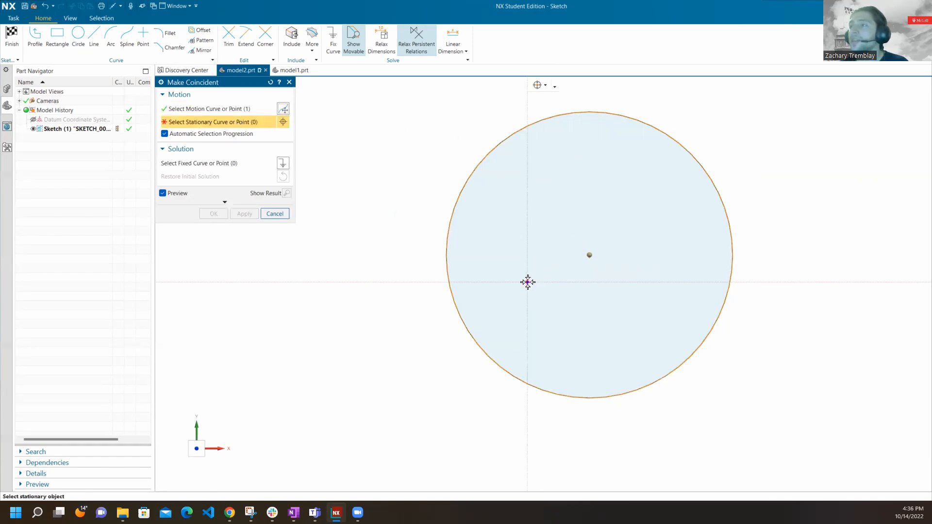
left_click(528, 281)
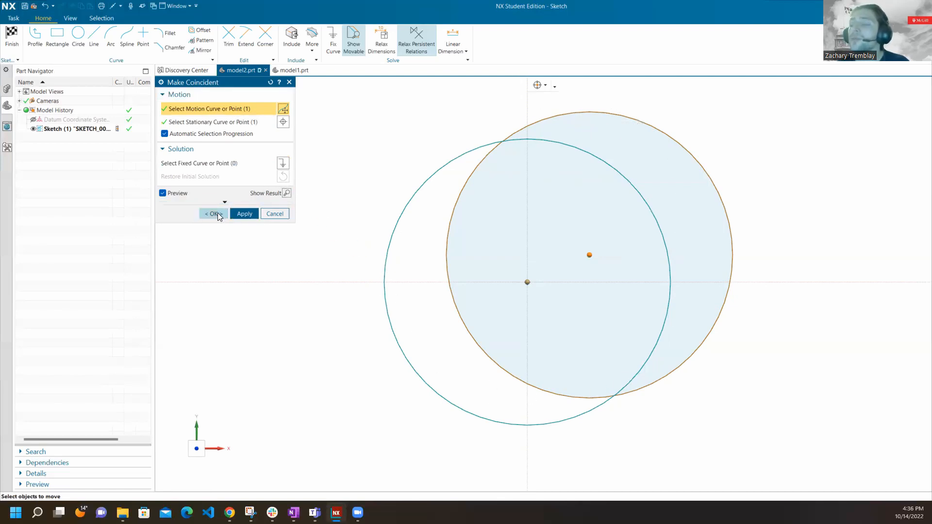
left_click(244, 214)
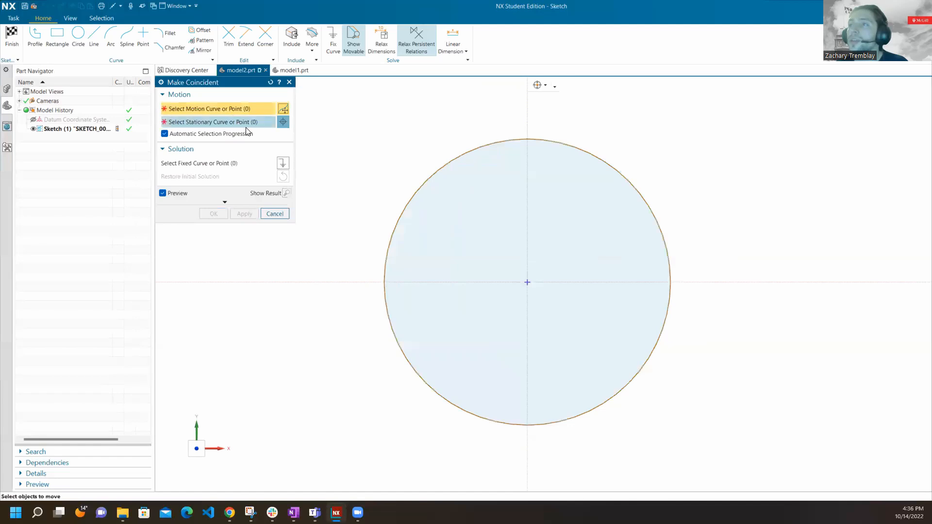
left_click(274, 213)
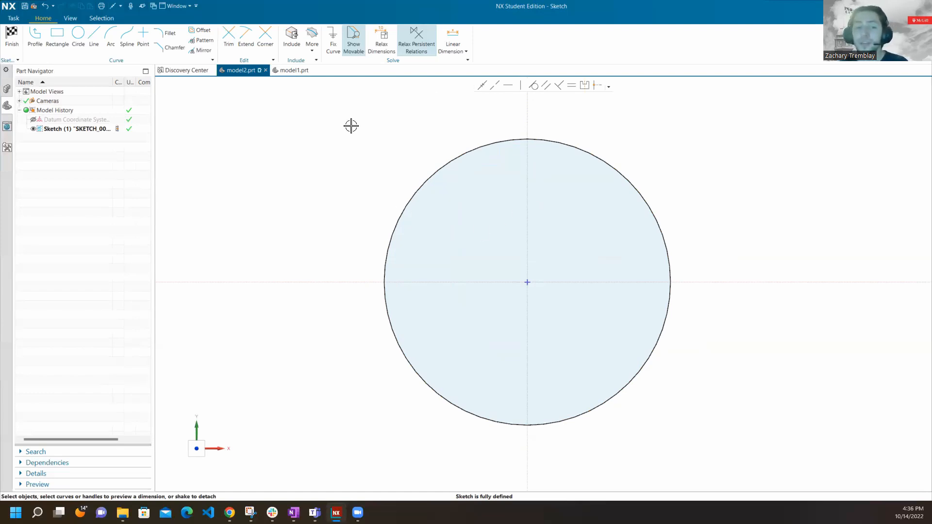
left_click(12, 35)
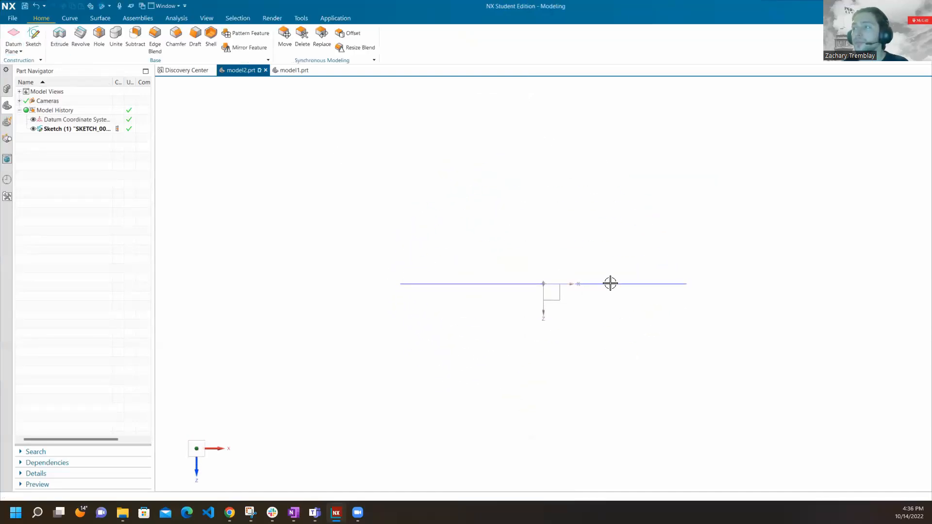
Orbit around the finished circle sketch and snap the view to the nearest orthographic orientation.
middle_click_drag(567, 246, 671, 327)
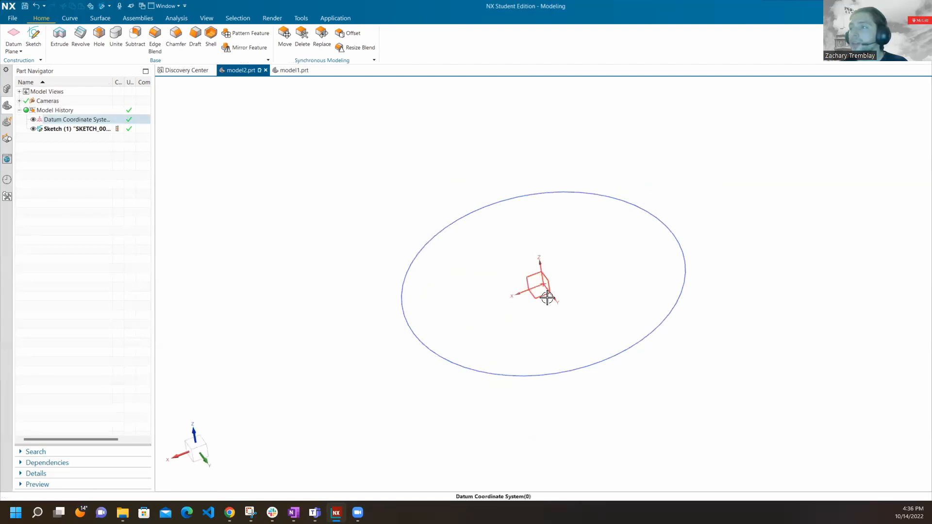
middle_click_drag(574, 297, 555, 270)
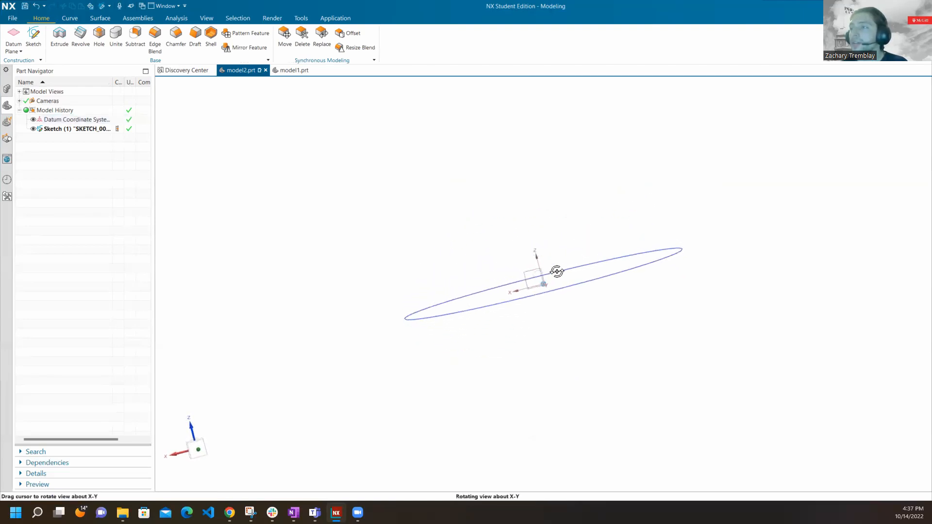
right_click(568, 197)
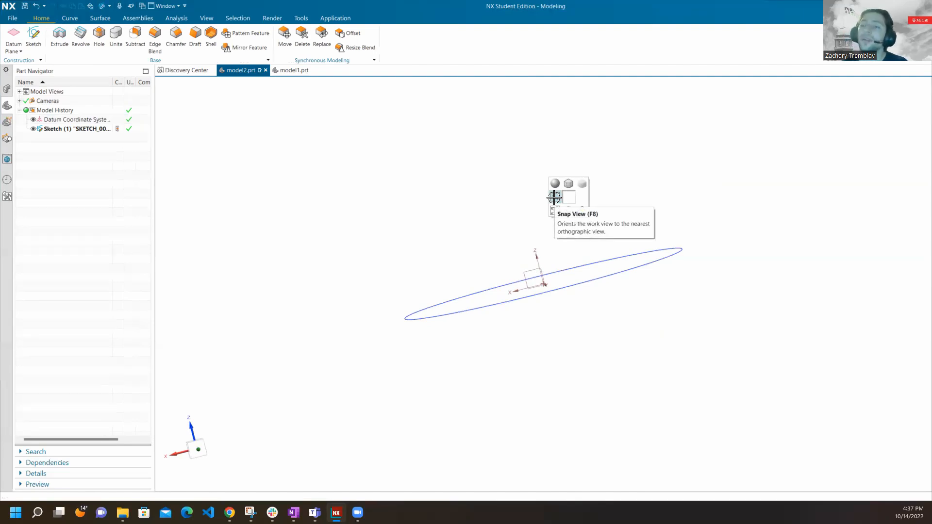
left_click(554, 197)
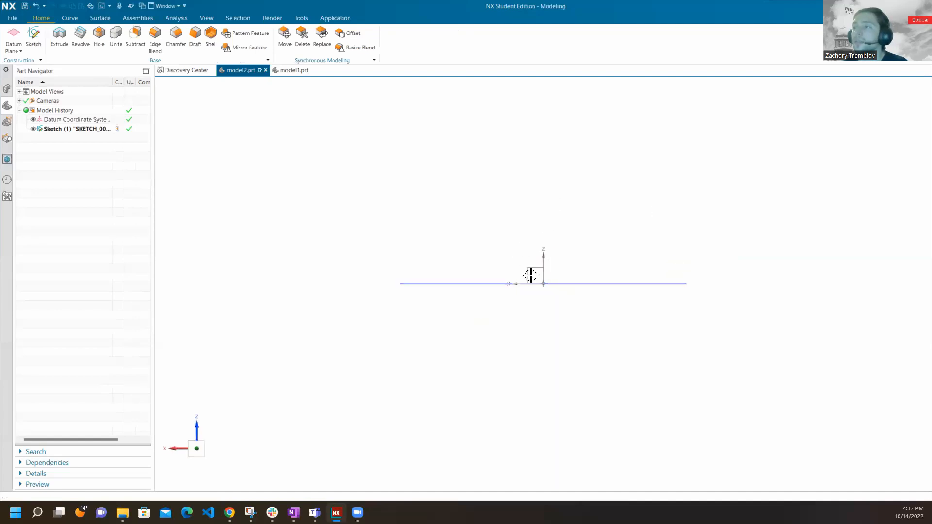
Square the view onto the circle from above and orbit around it to examine the sketch from other angles.
middle_click_drag(529, 189, 603, 262)
right_click(602, 224)
right_click(558, 227)
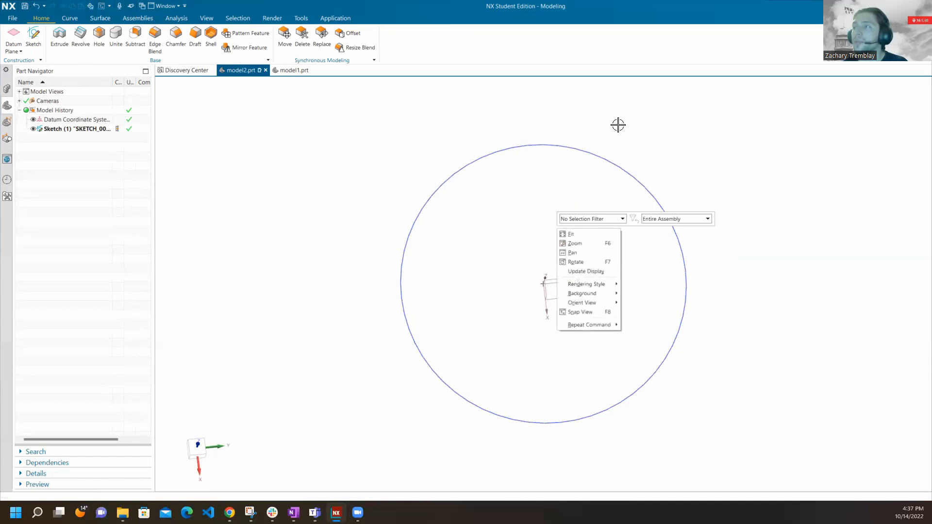
left_click(647, 118)
right_click_drag(651, 114, 611, 117)
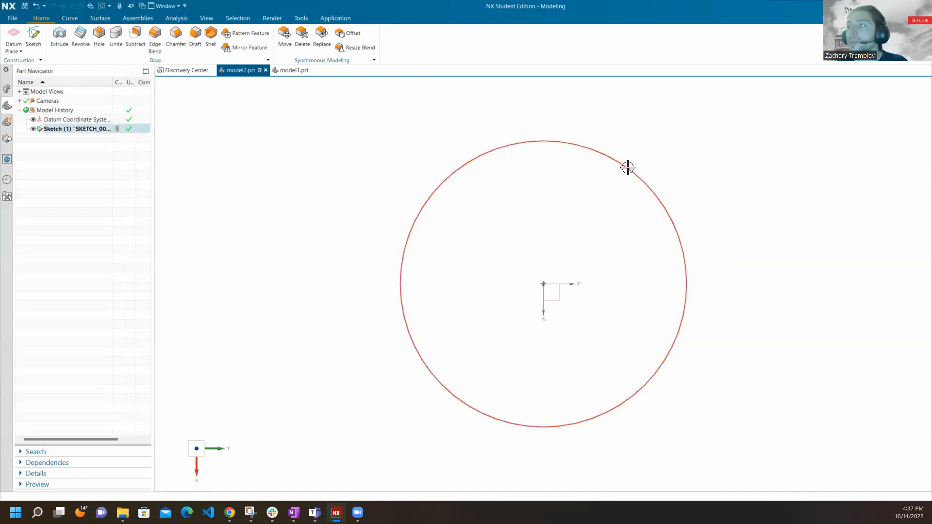
middle_click_drag(525, 173, 542, 123)
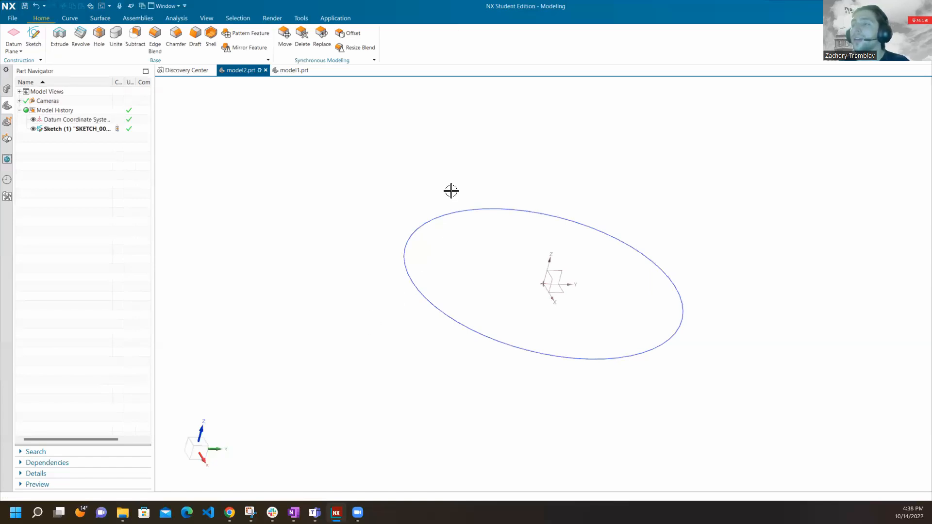
middle_click_drag(464, 249, 532, 260)
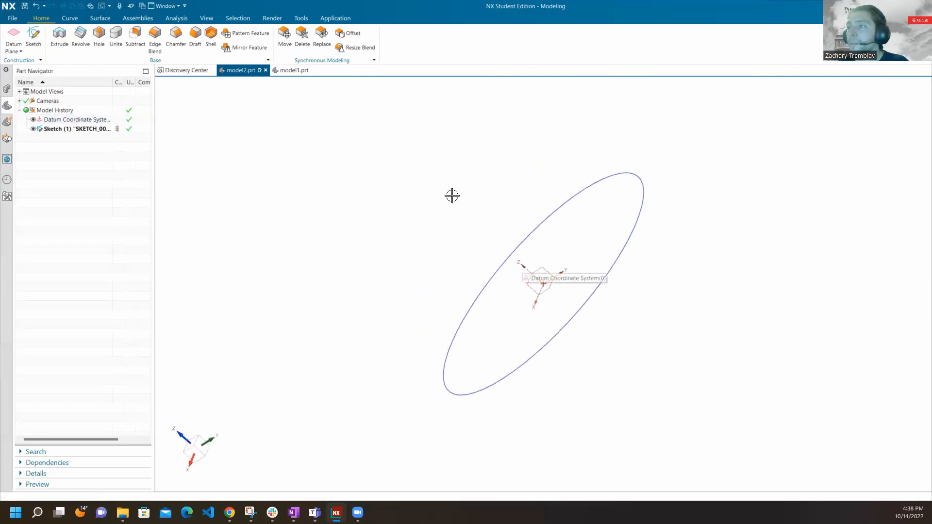
middle_click_drag(440, 334, 449, 268)
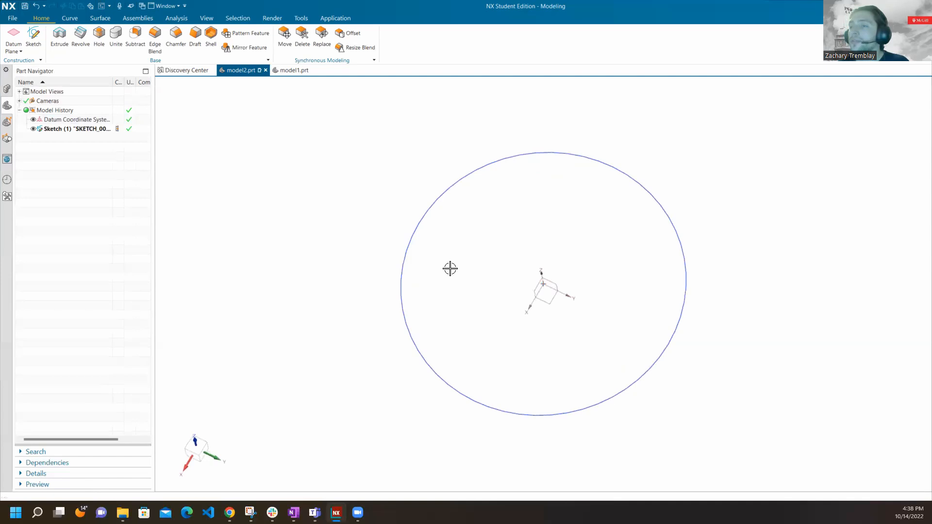
left_click(33, 38)
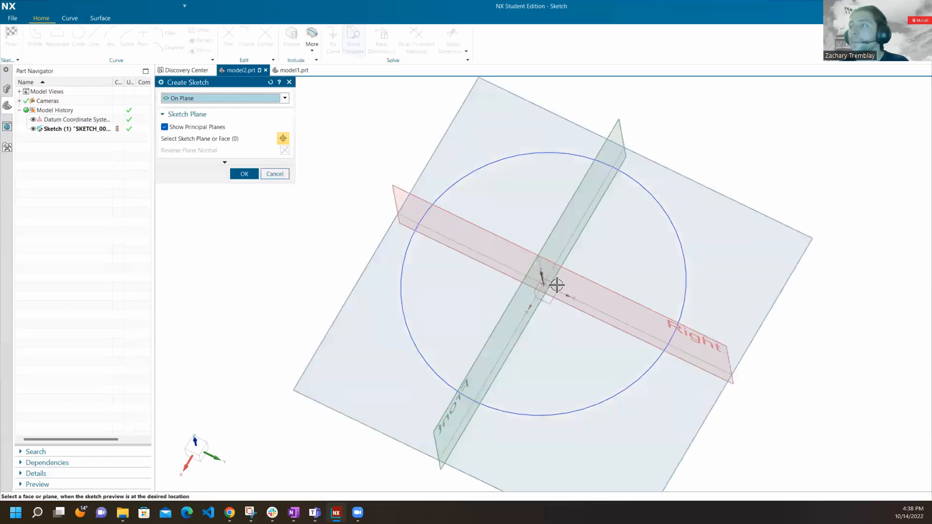
middle_click_drag(574, 263, 603, 237)
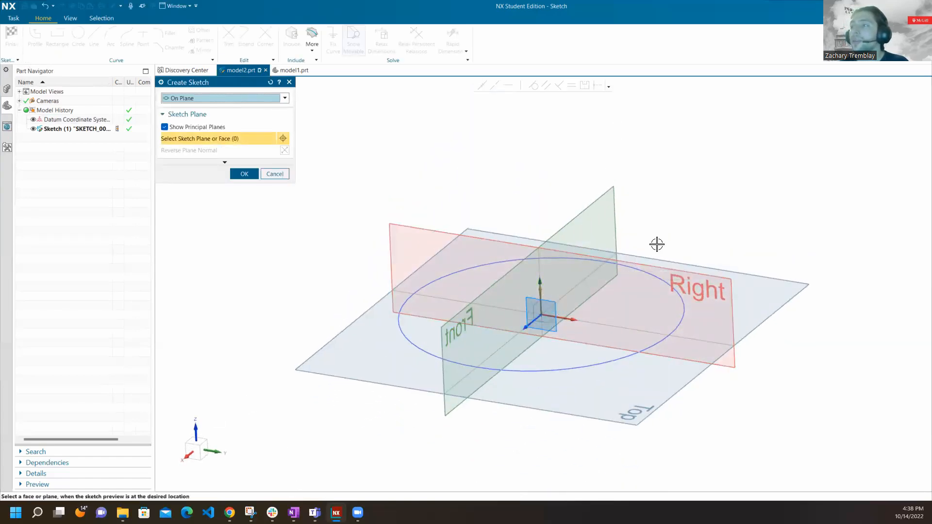
left_click(273, 174)
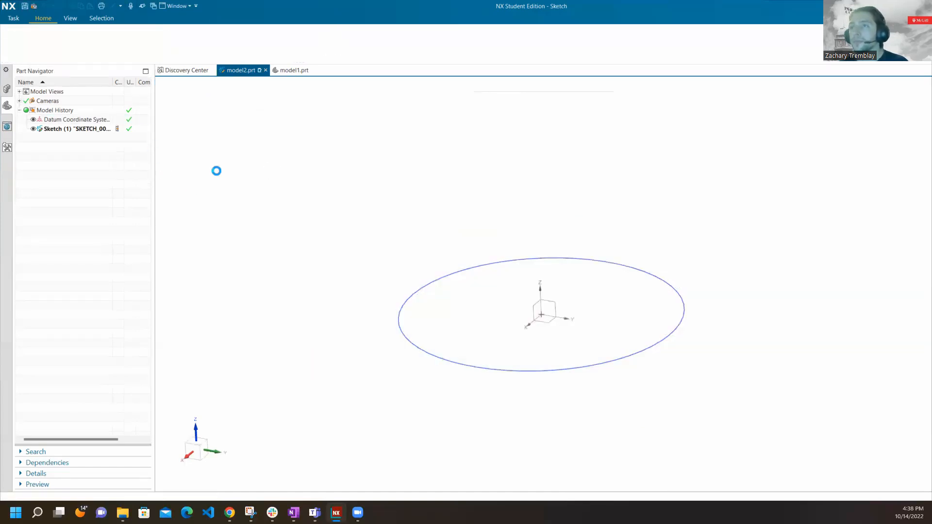
middle_click_drag(453, 260, 466, 320)
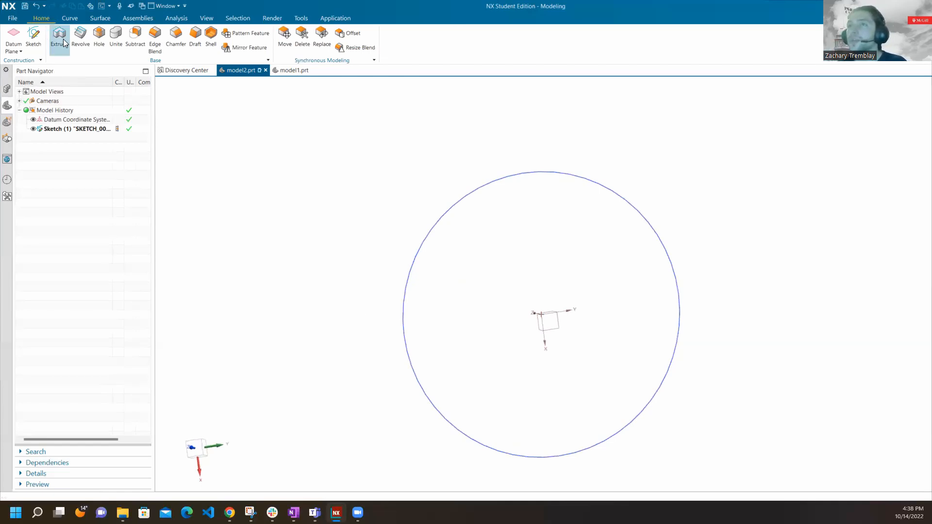
mouse_move(449, 199)
middle_mouse_down()
mouse_move(452, 159)
mouse_move(431, 183)
mouse_move(432, 208)
middle_mouse_up()
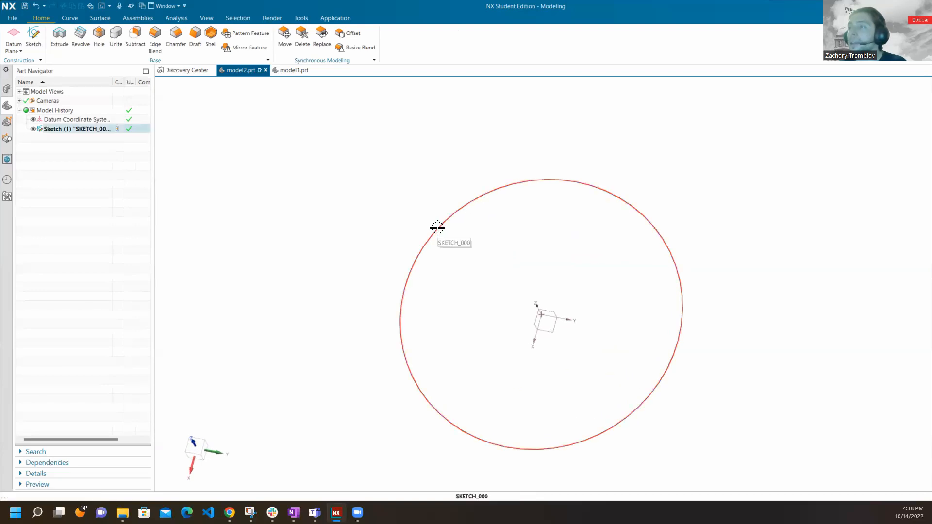
left_click(437, 228)
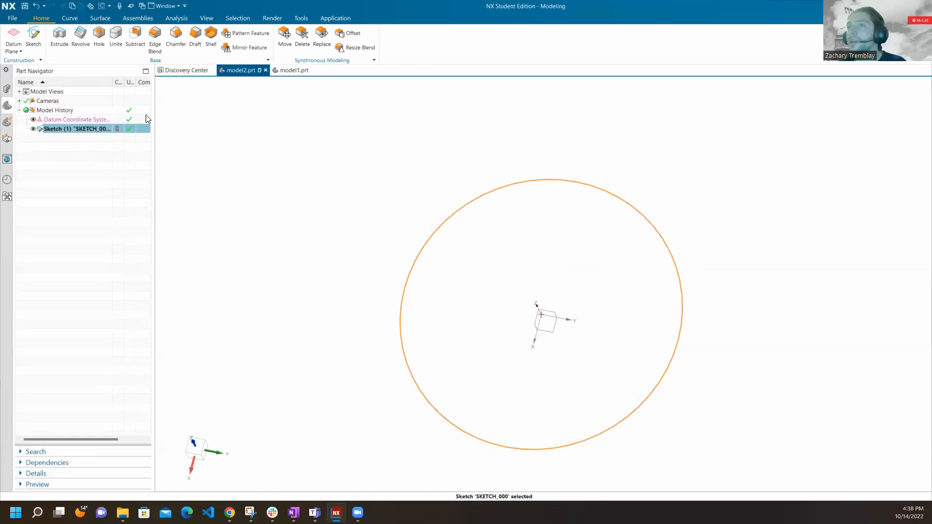
left_click(66, 40)
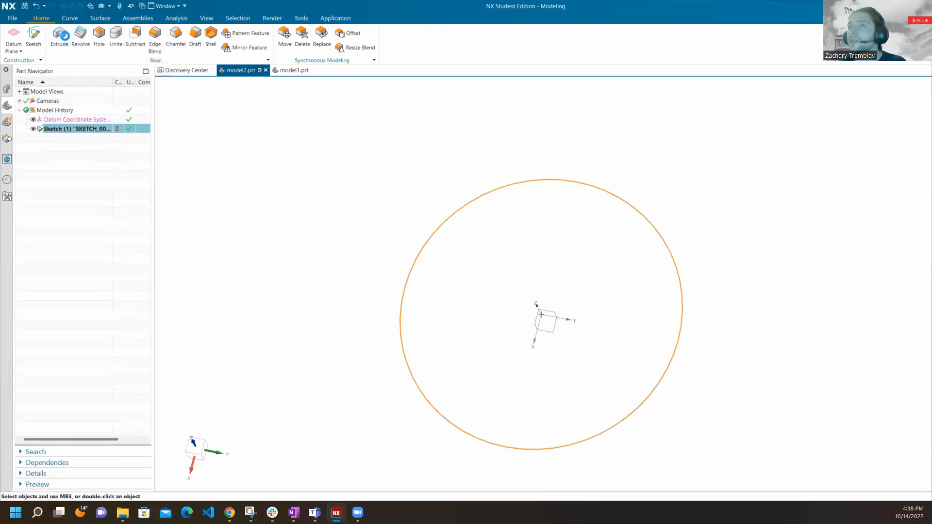
middle_click_drag(452, 268, 373, 259)
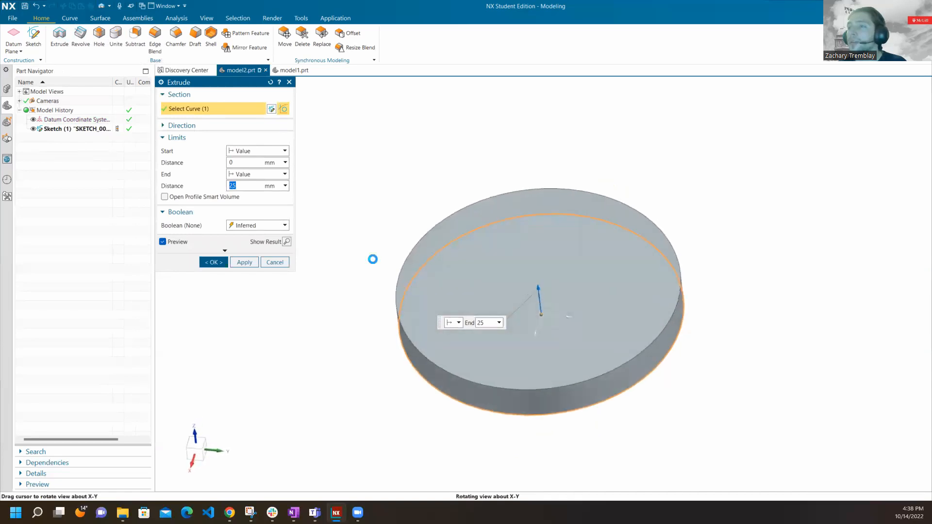
left_click(273, 262)
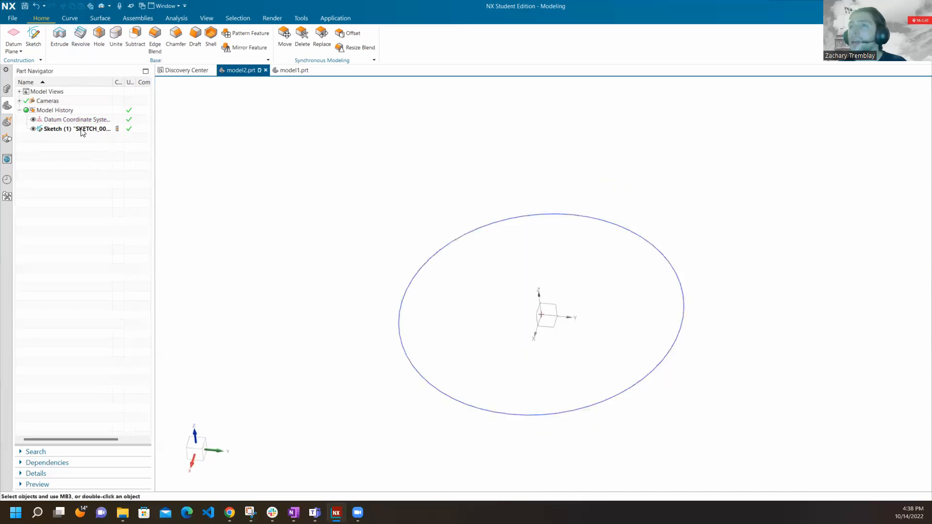
Start an Extrude of the circle sketch and inspect its preview squarely from the side.
left_click(61, 35)
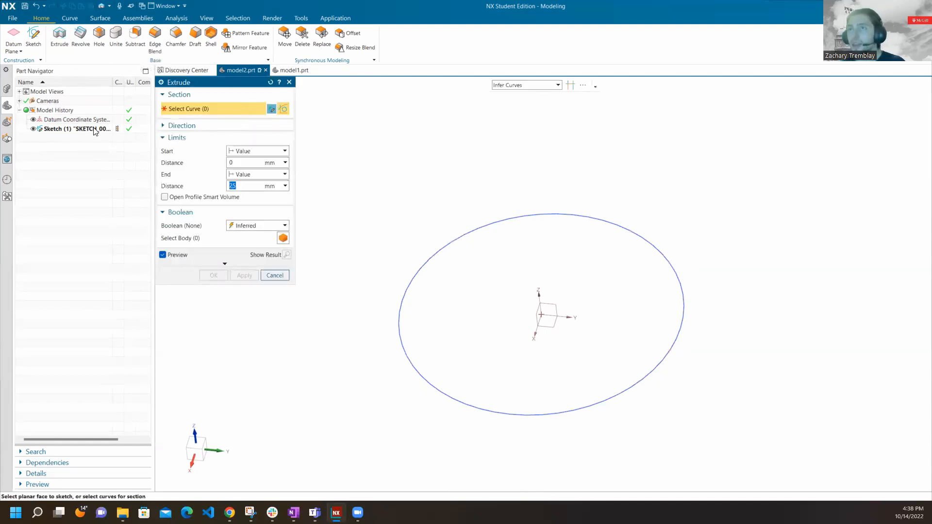
left_click(67, 130)
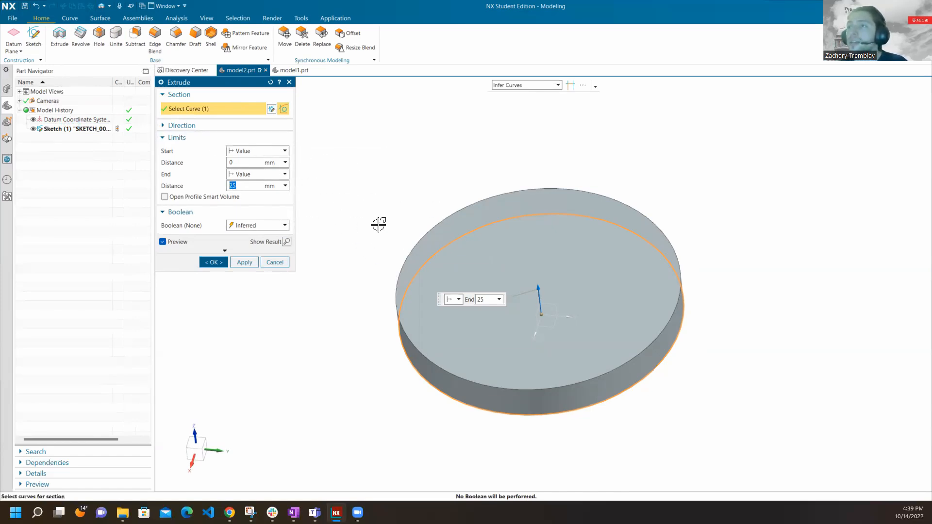
middle_click_drag(452, 268, 457, 243)
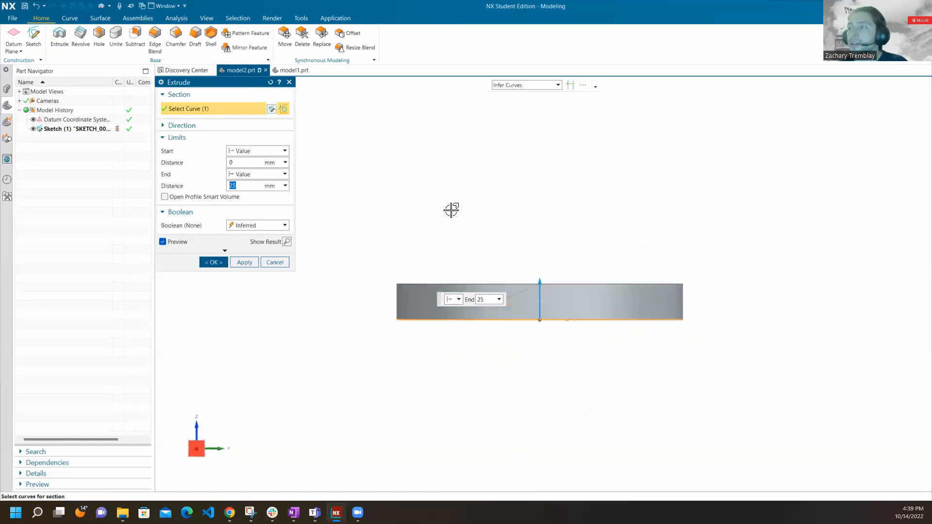
right_click(406, 167)
left_click(471, 326)
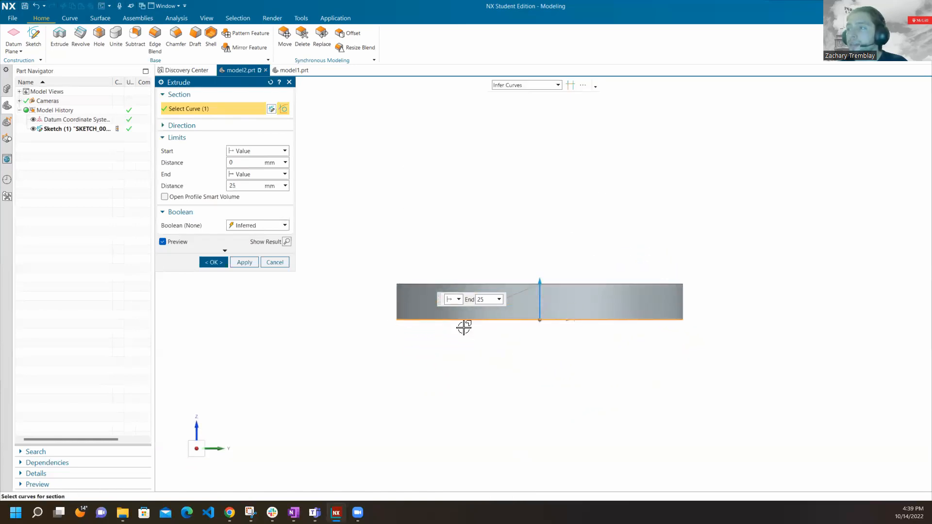
scroll(535, 320, "up", 4)
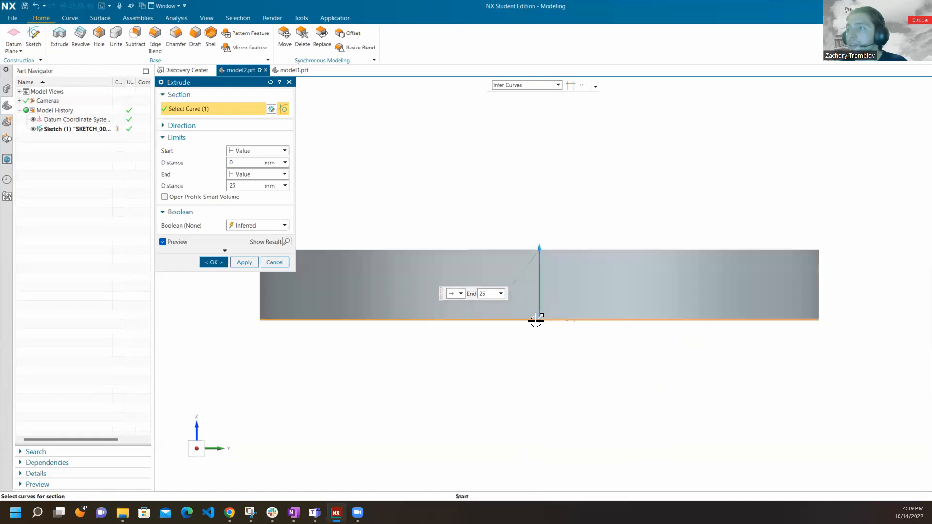
scroll(487, 310, "down", 2)
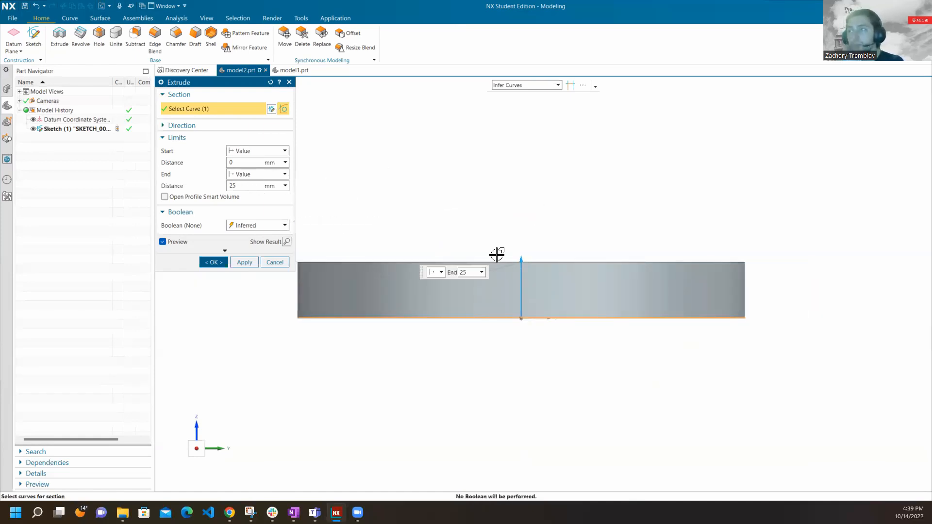
Try to set the extrusion's end distance to "1 inch".
left_click_drag(247, 187, 234, 187)
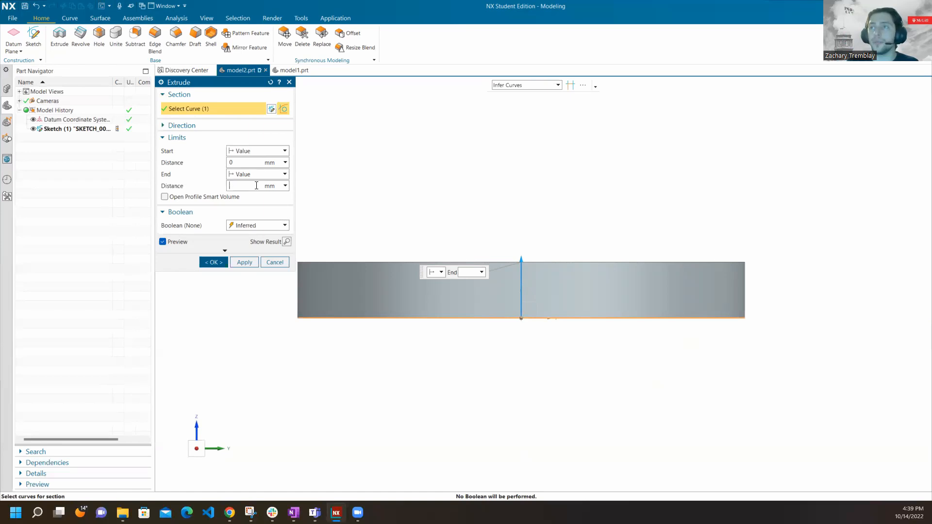
key("BackSpace")
key("BackSpace")
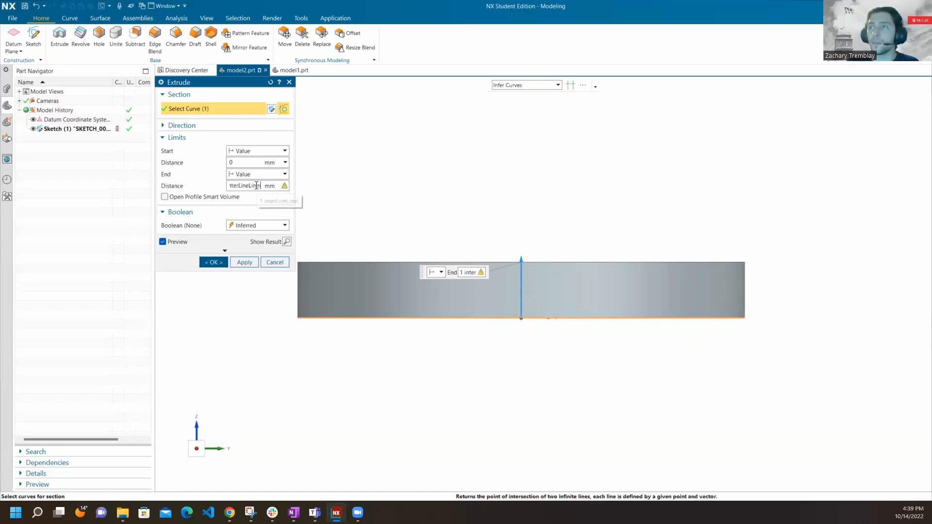
key("BackSpace")
key("BackSpace")
key("BackSpace")
key("BackSpace")
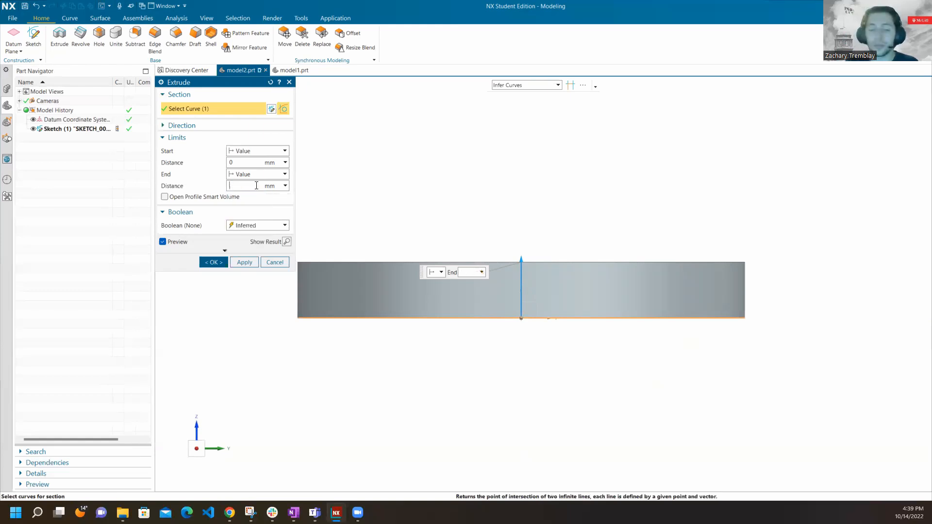
type("1 inch")
key("Return")
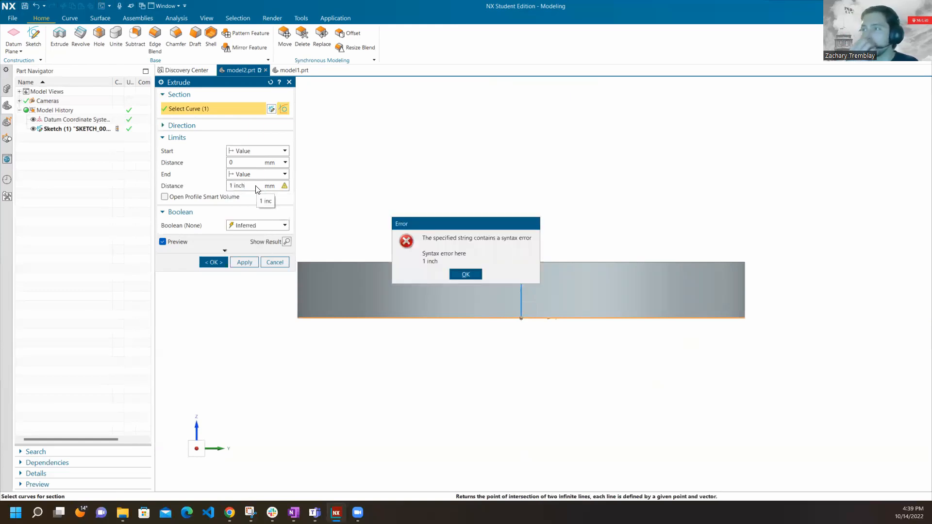
Dismiss the error and enter 1in as the extrusion's end distance.
left_click(465, 274)
type("1in")
key("Return")
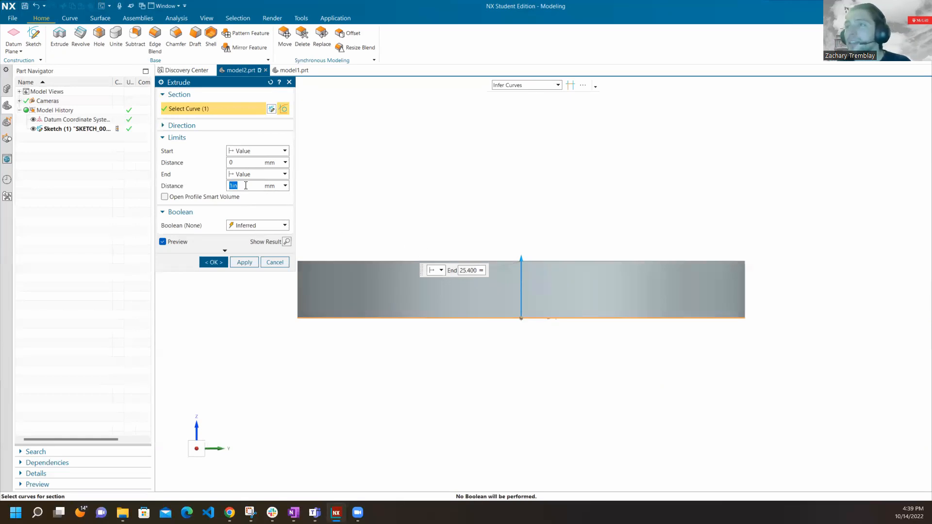
Set the extrusion's end distance to 25 mm, create the disc and orbit around it.
key("BackSpace")
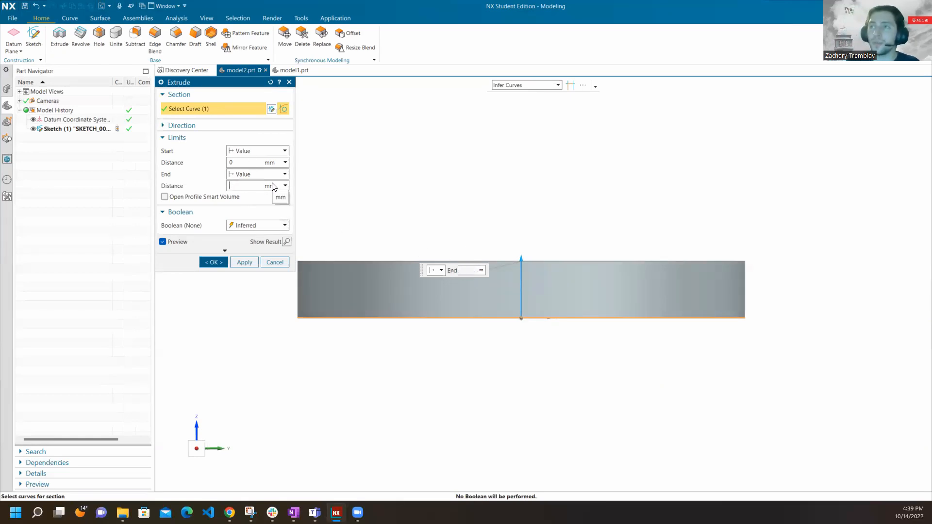
type("1in")
key("Return")
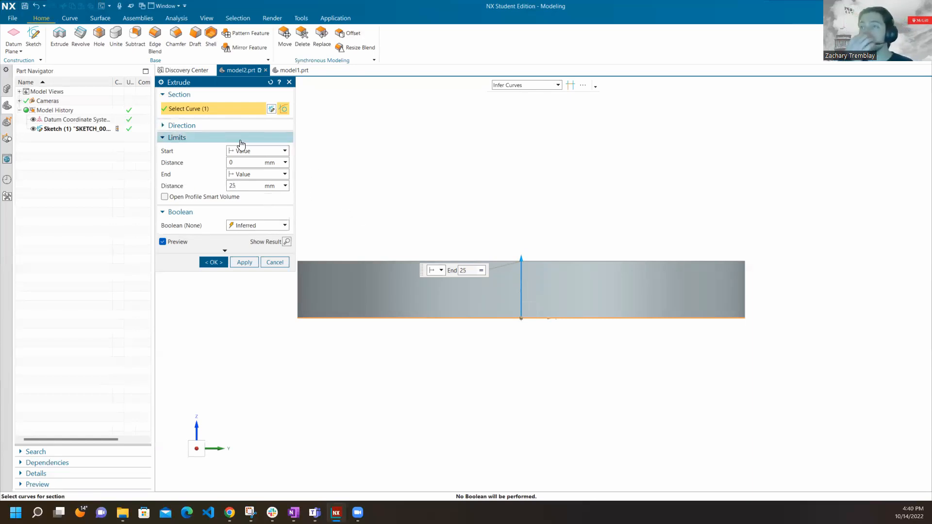
left_click(223, 261)
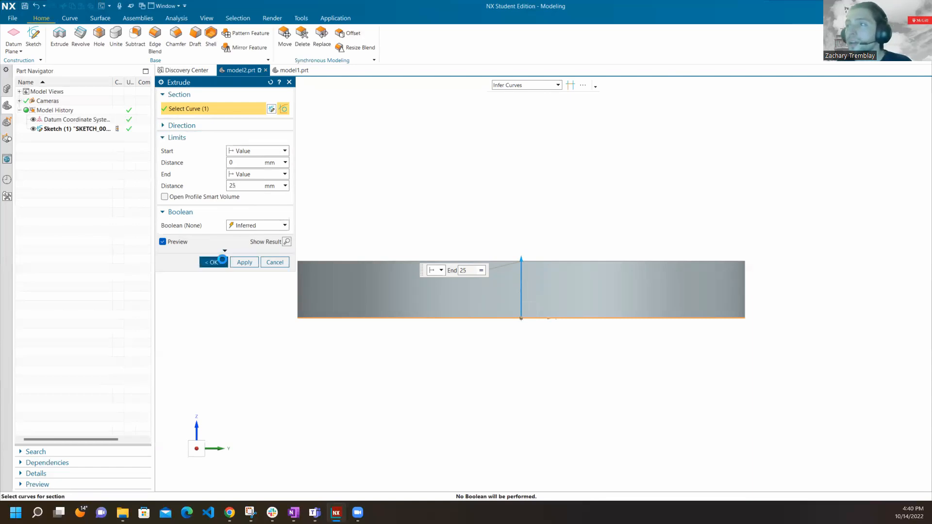
middle_click_drag(537, 276, 564, 346)
Compare the extruded disc in model2.prt with the finished disc in model1.prt, and return to model2.prt.
left_click(293, 70)
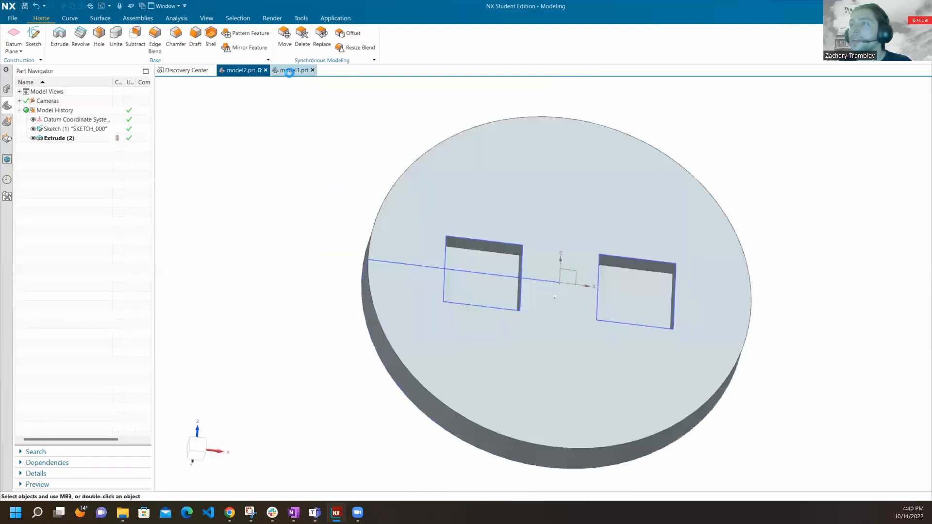
left_click(237, 70)
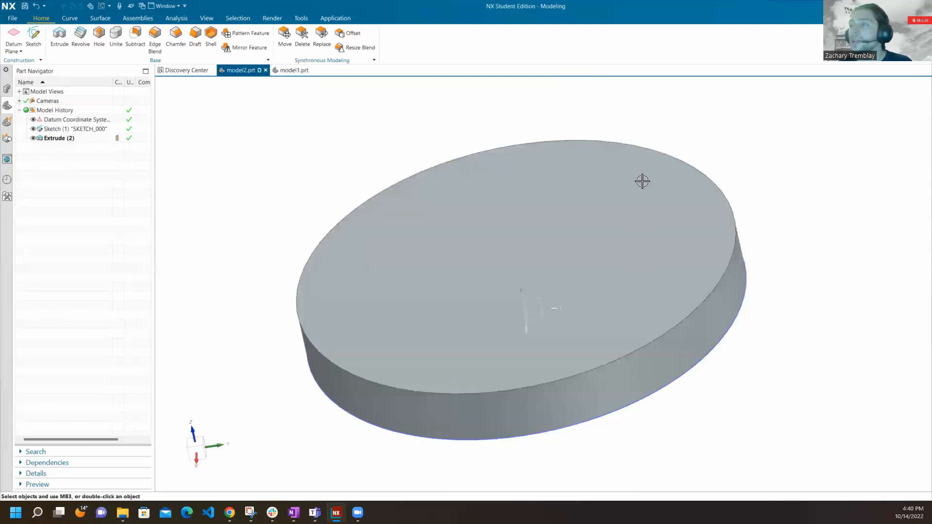
left_click(297, 70)
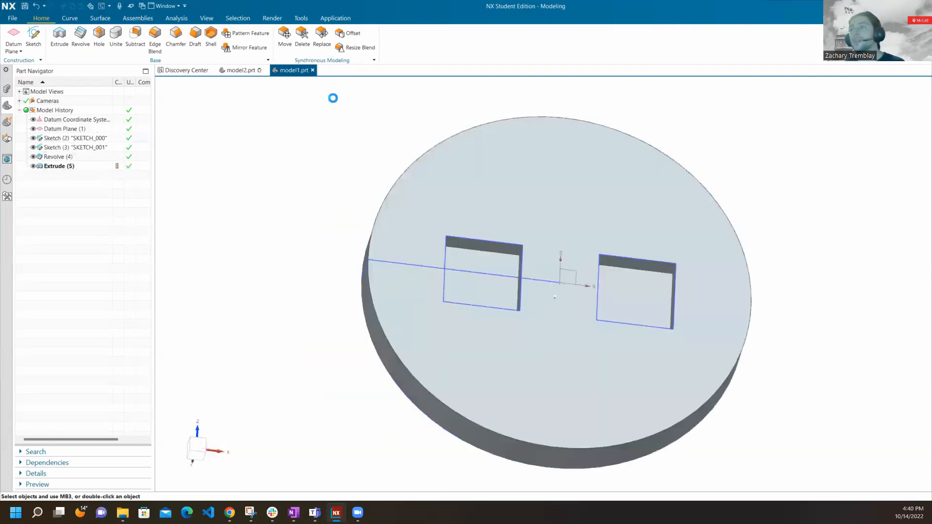
left_click(659, 270)
left_click(240, 71)
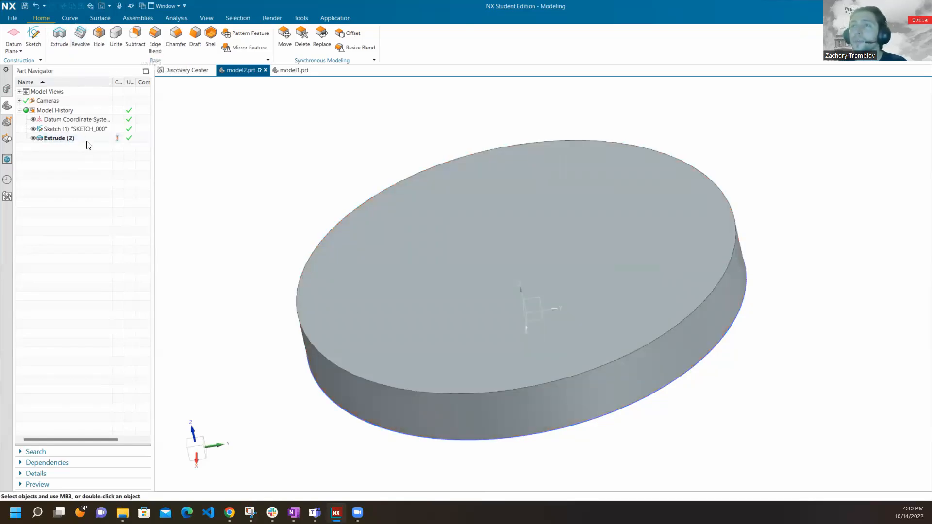
Delete the extruded disc and its circle sketch from the model history.
right_click(71, 138)
left_click(114, 302)
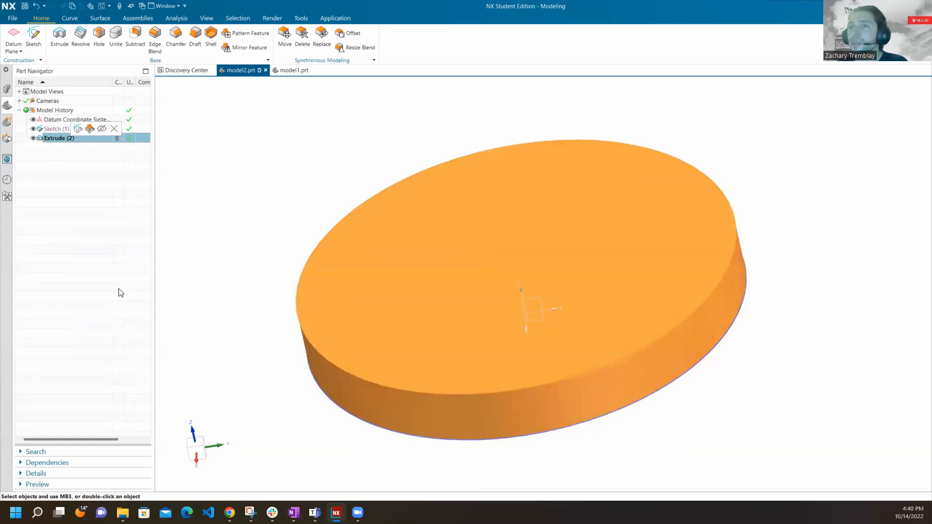
right_click(88, 131)
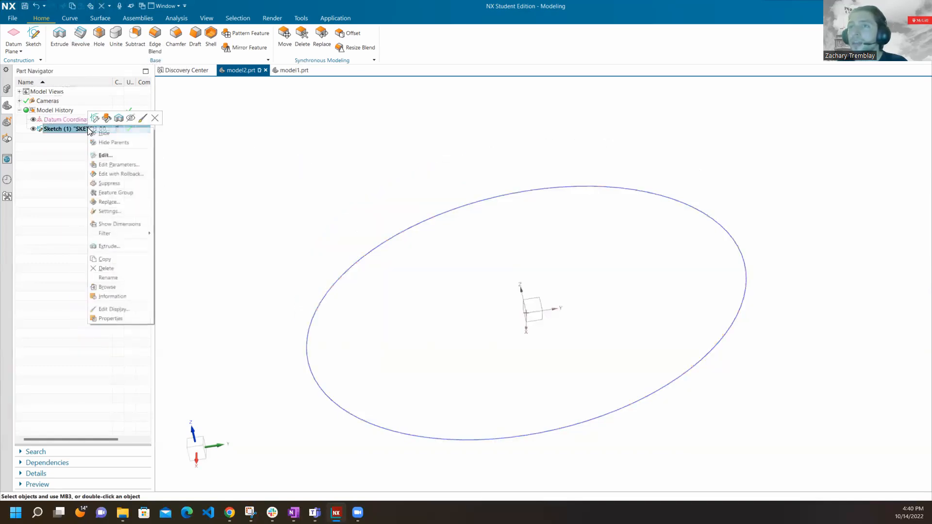
left_click(114, 268)
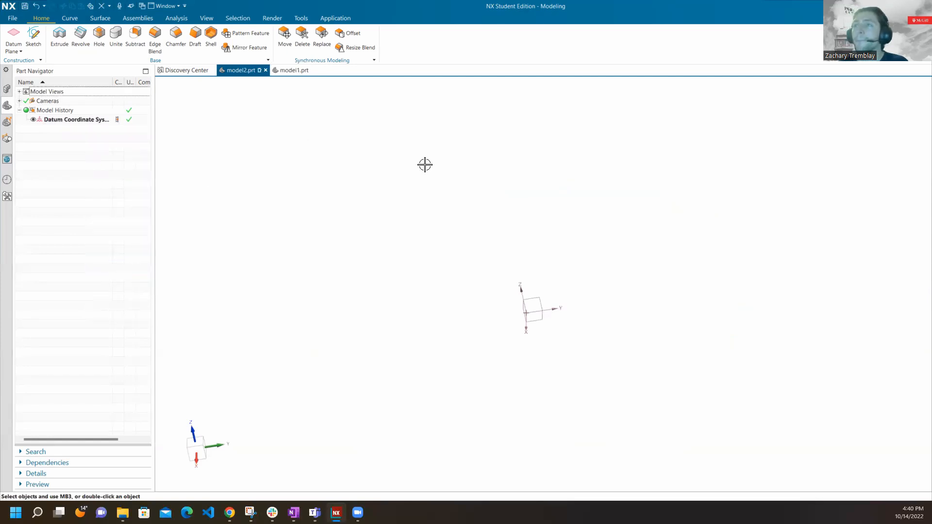
Create a new sketch on the vertical YZ plane of the datum coordinate system.
middle_click_drag(380, 214, 521, 245)
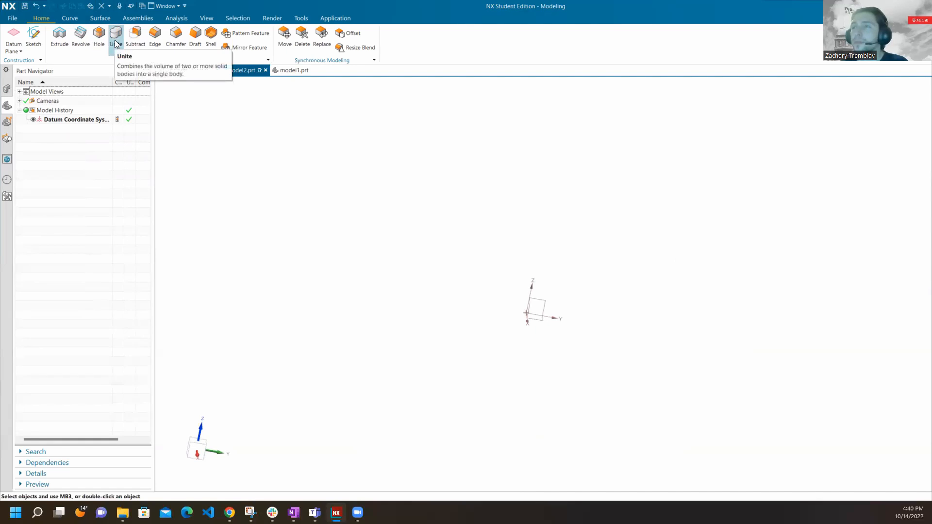
middle_click_drag(329, 226, 509, 185)
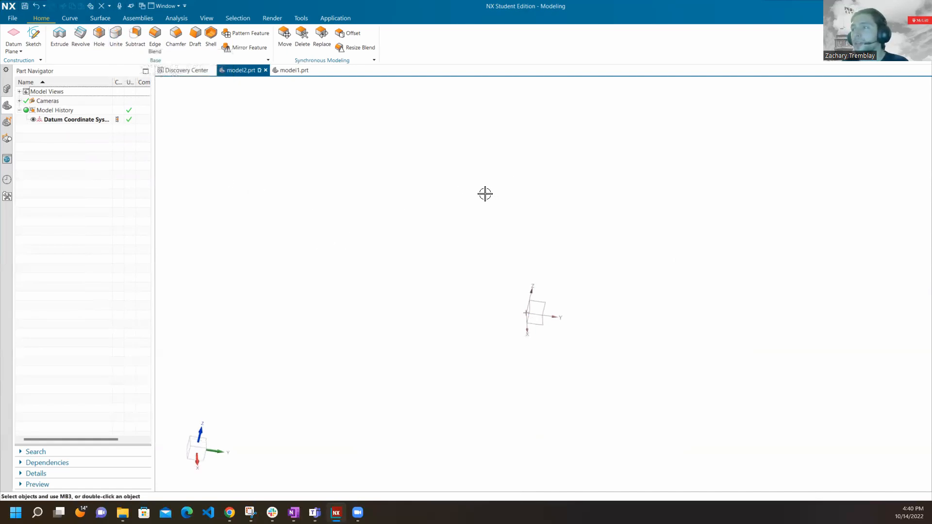
left_click(39, 39)
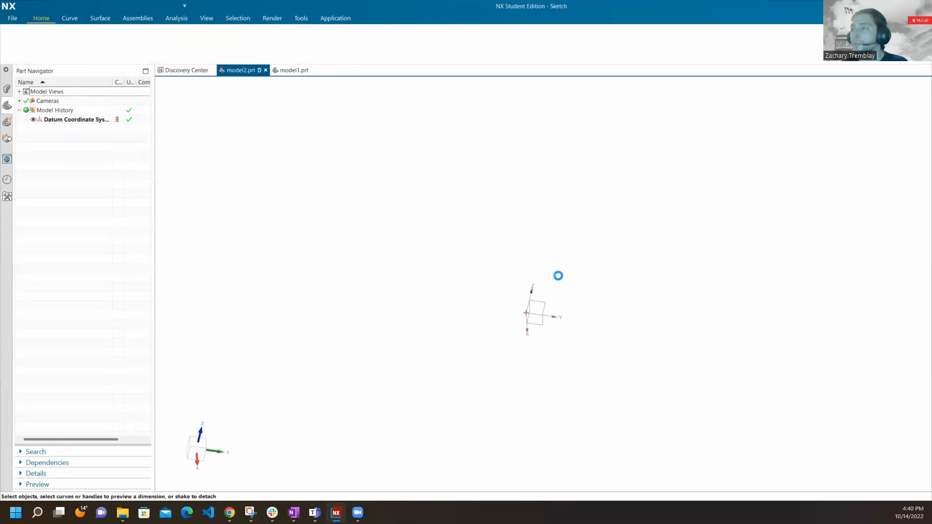
left_click(605, 238)
left_click(243, 173)
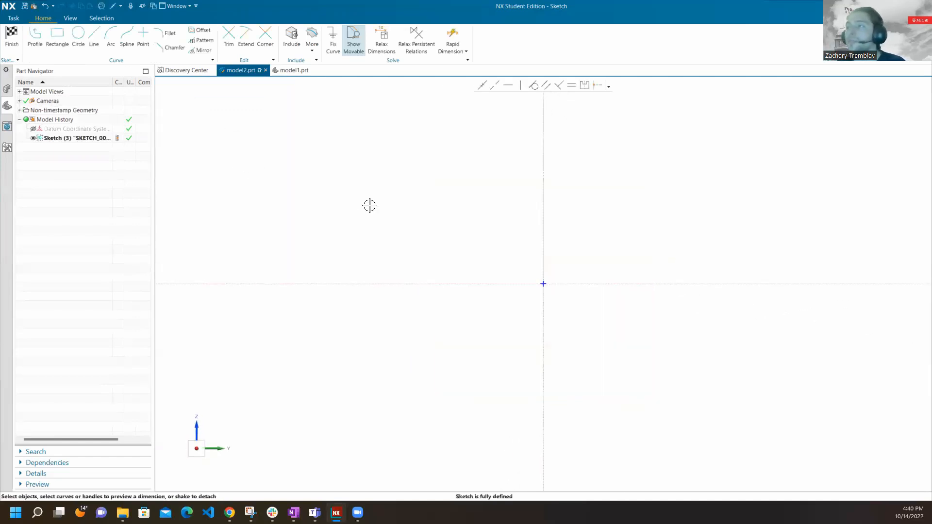
Sketch a rectangle about 111 mm wide and 20 mm high with its lower corner on the sketch origin.
left_click(57, 35)
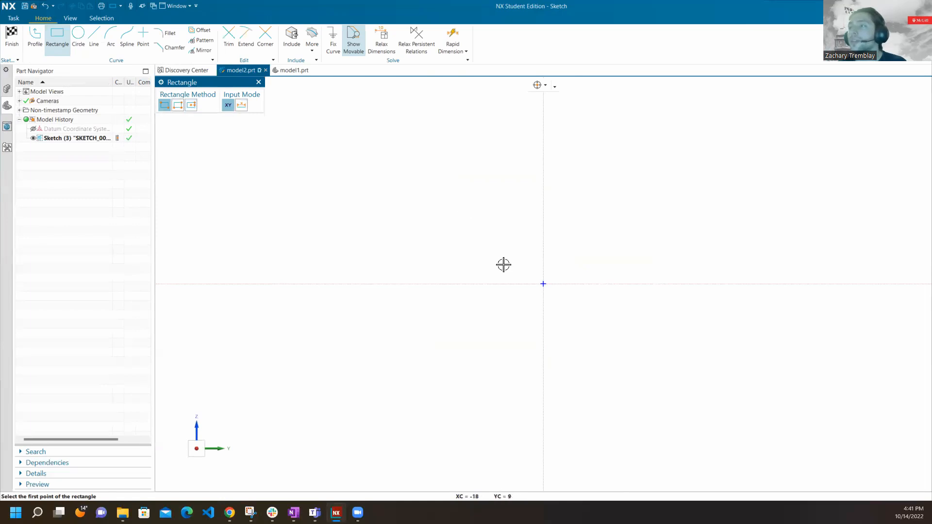
mouse_move(288, 117)
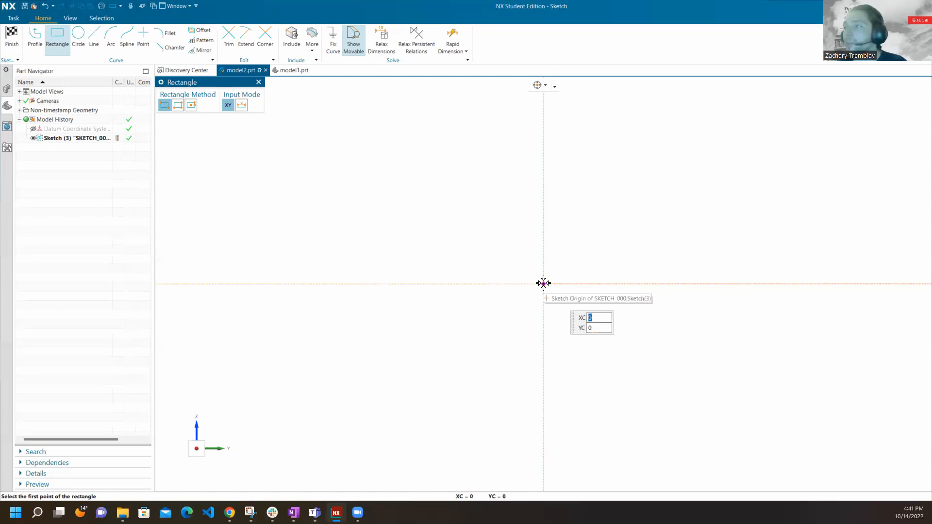
left_click(542, 283)
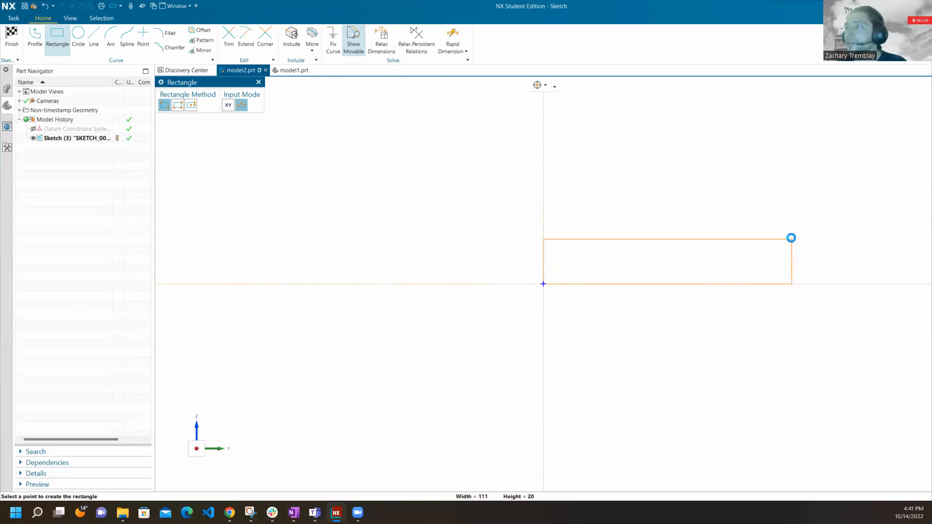
left_click(791, 238)
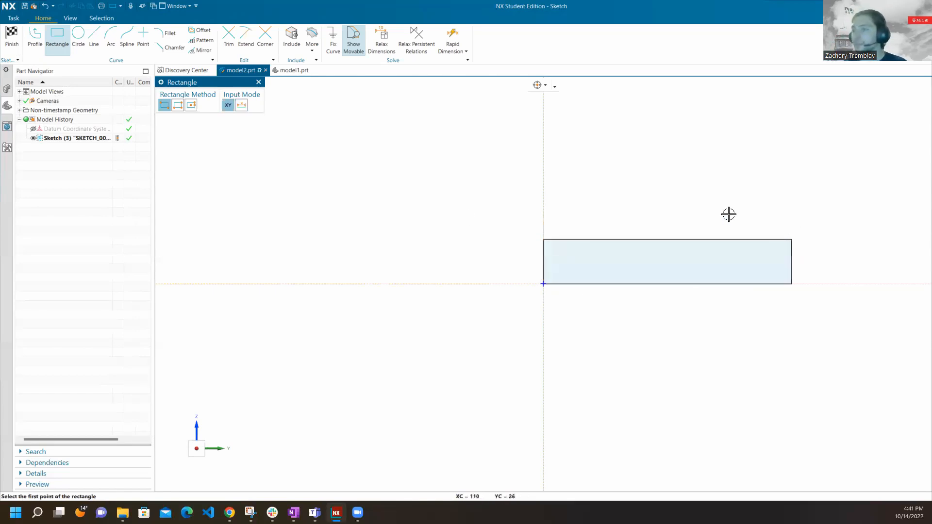
Dimension the rectangle's left edge with Rapid Dimension, and delete that dimension.
left_click(259, 82)
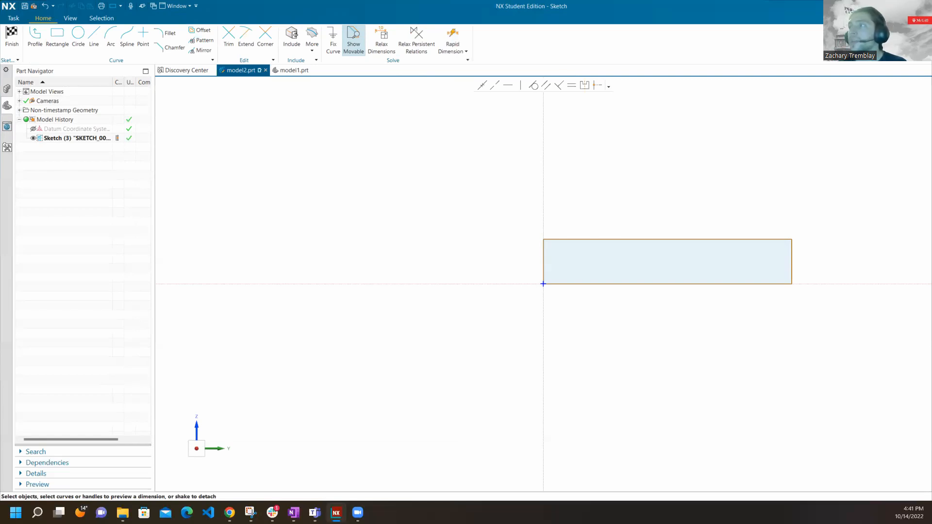
left_click(459, 41)
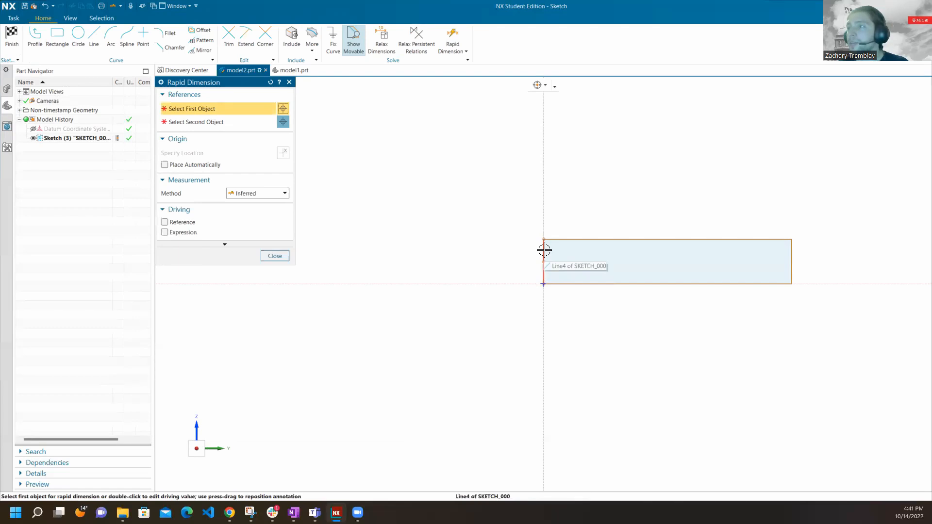
scroll(544, 257, "up", 4)
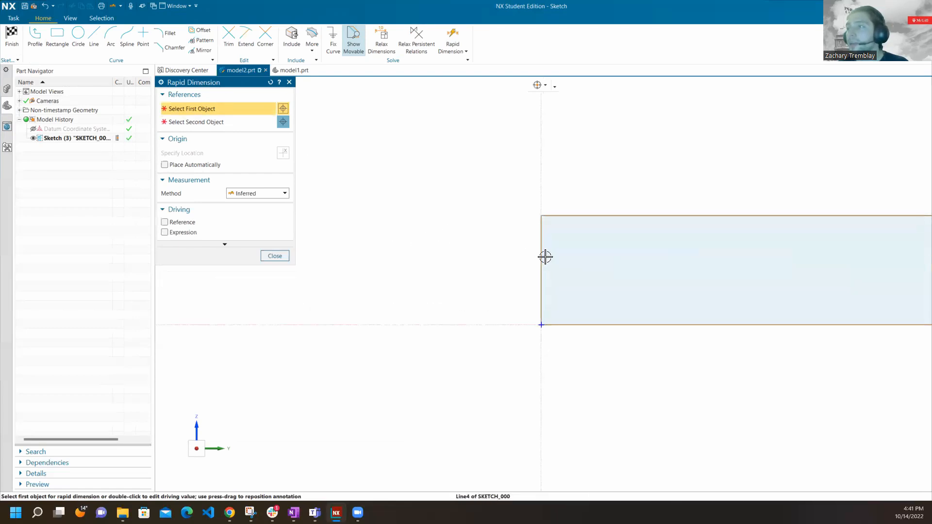
left_click(541, 245)
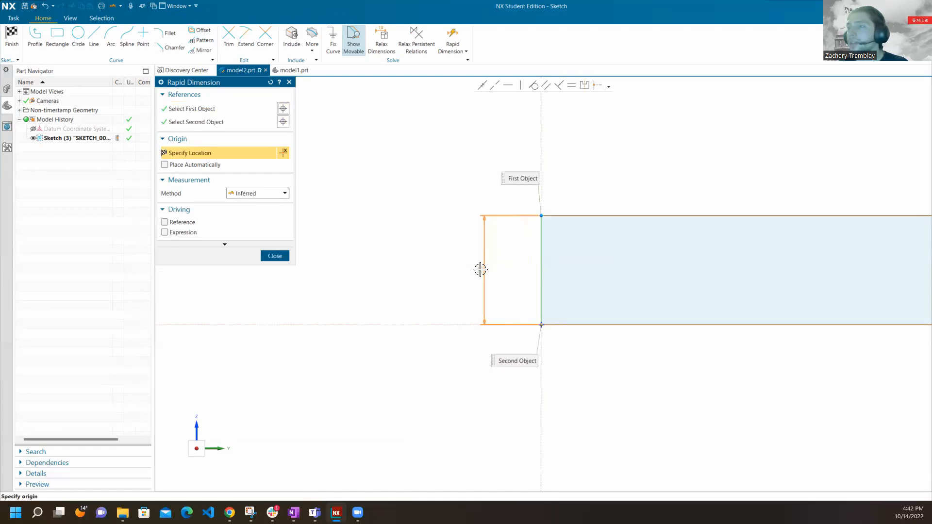
left_click(480, 269)
left_click(284, 253)
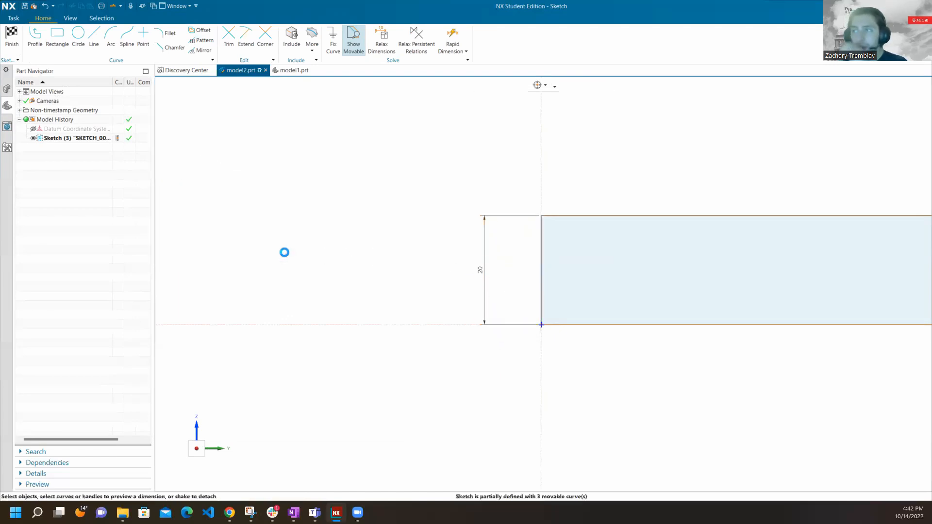
right_click(482, 270)
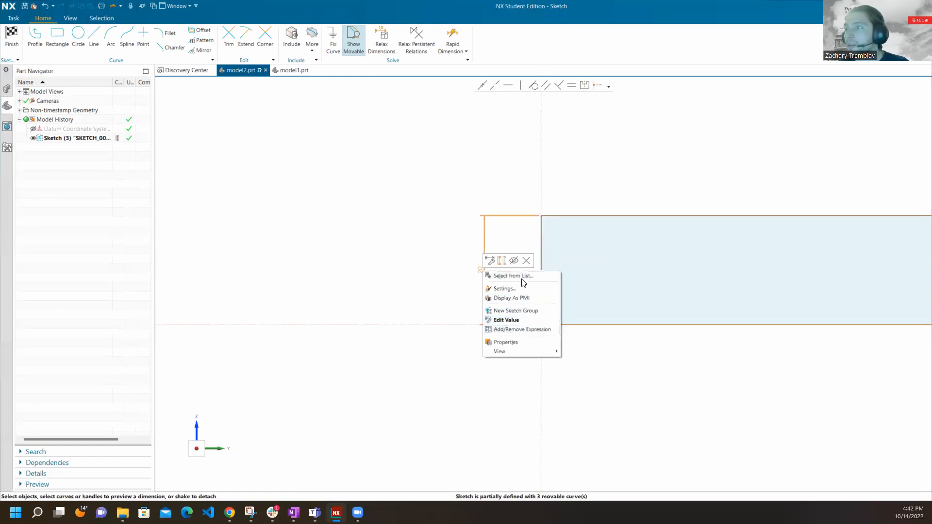
left_click(526, 261)
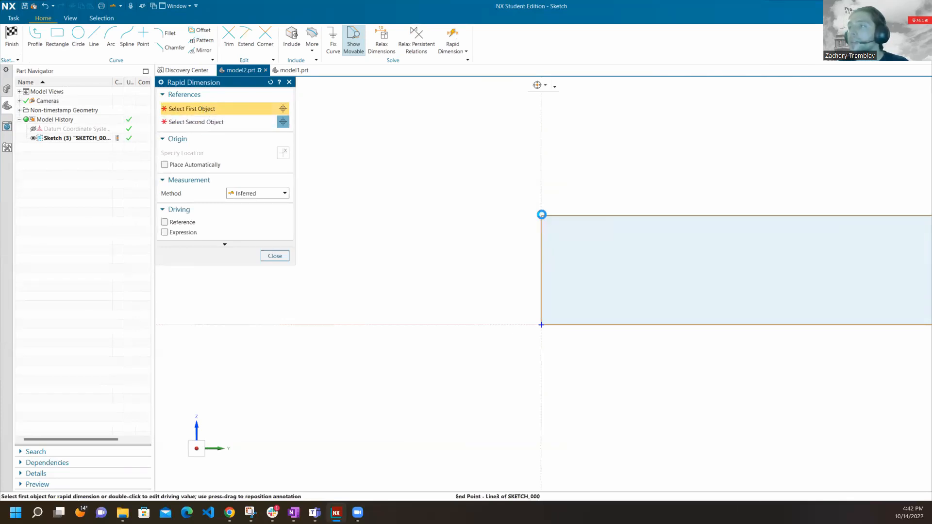
Add a vertical Rapid Dimension from the rectangle's upper-left corner to the sketch origin.
left_click(540, 215)
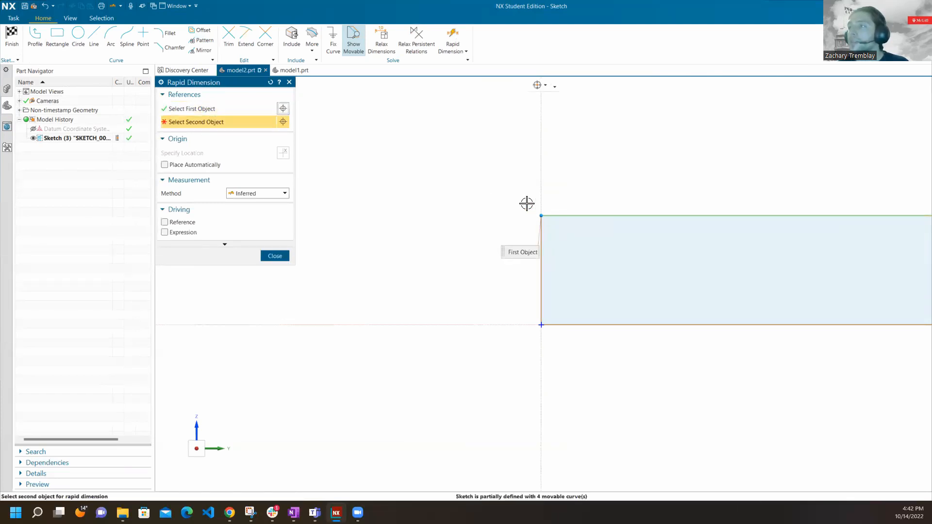
left_click(541, 325)
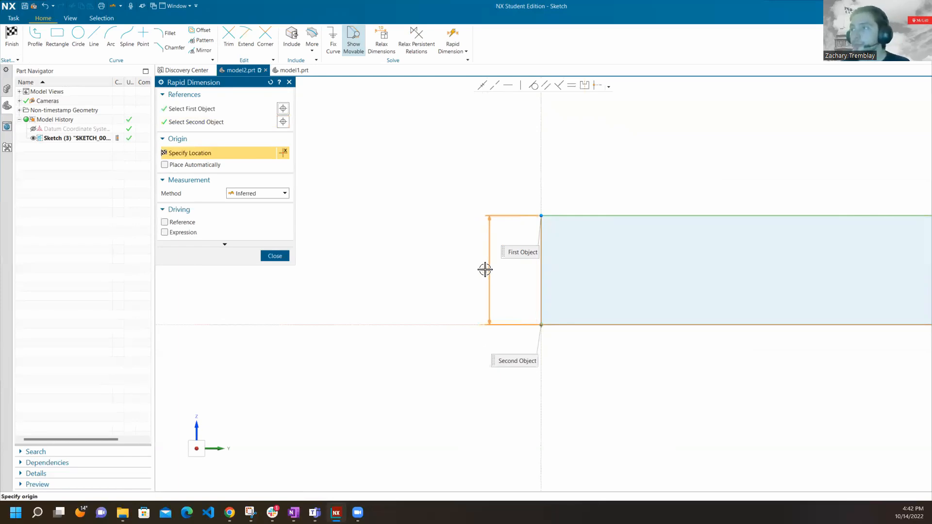
left_click(487, 266)
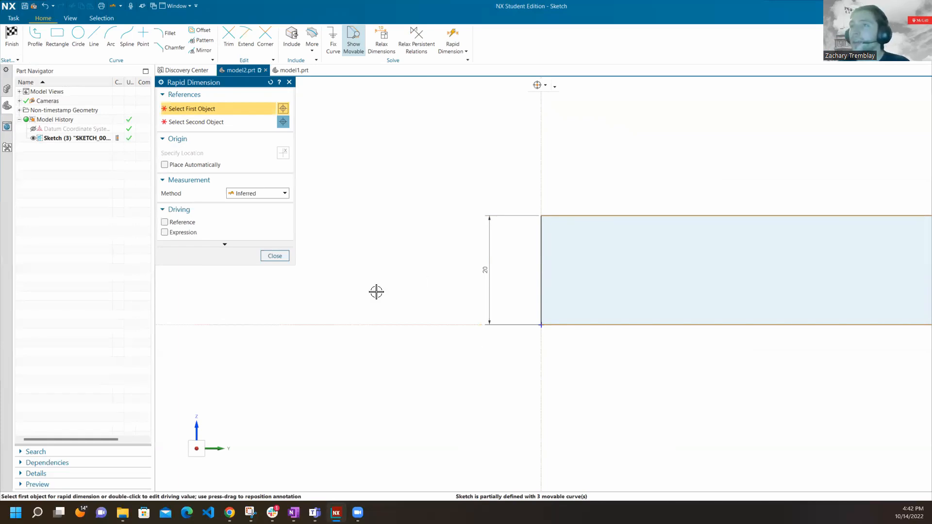
left_click(274, 255)
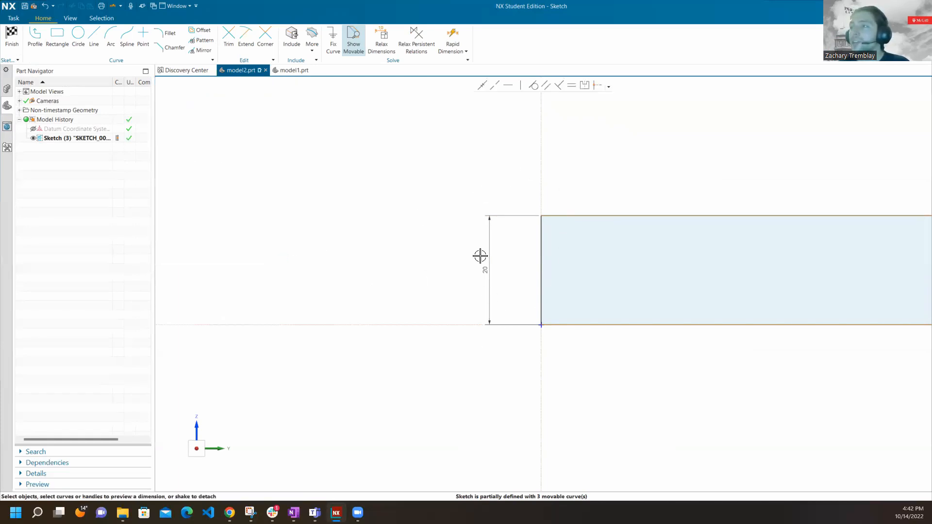
Set the rectangle's height dimension to 1 in and scale the entire sketch with it.
double_click(485, 267)
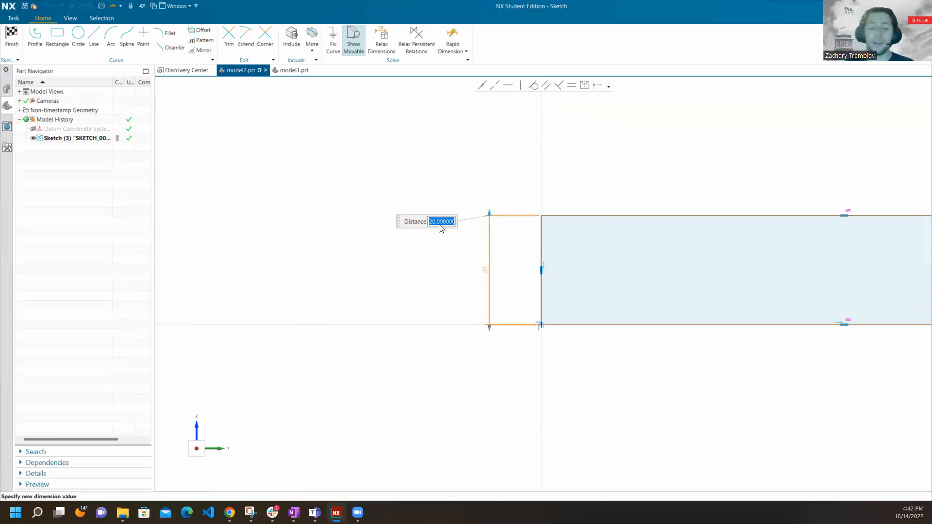
type("25.4")
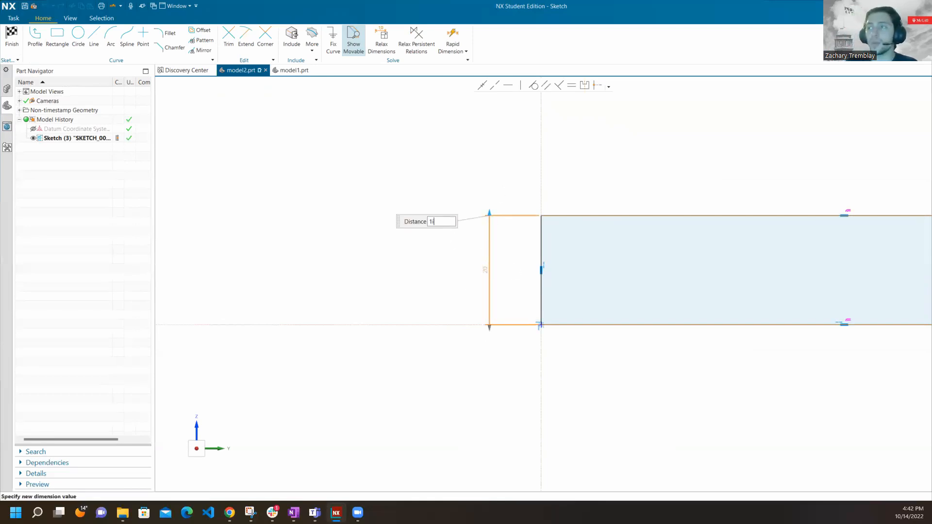
key("Return")
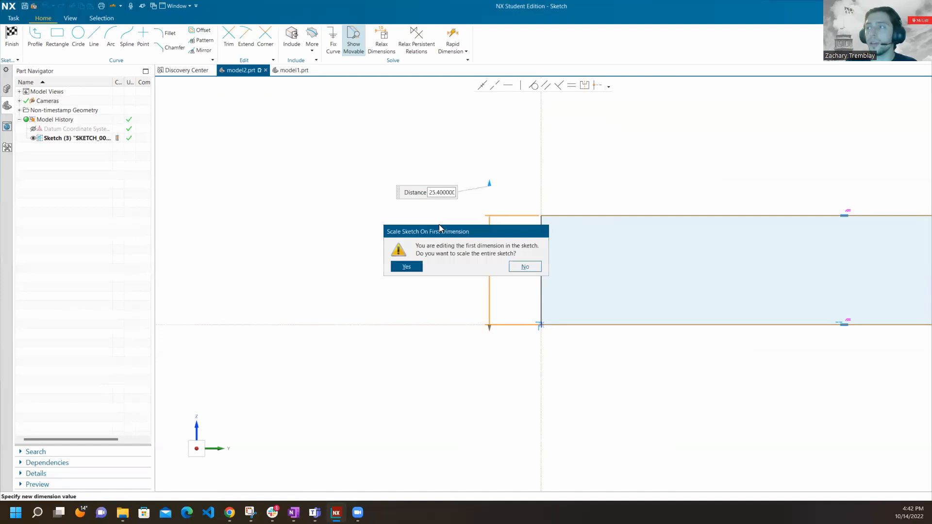
left_click(405, 267)
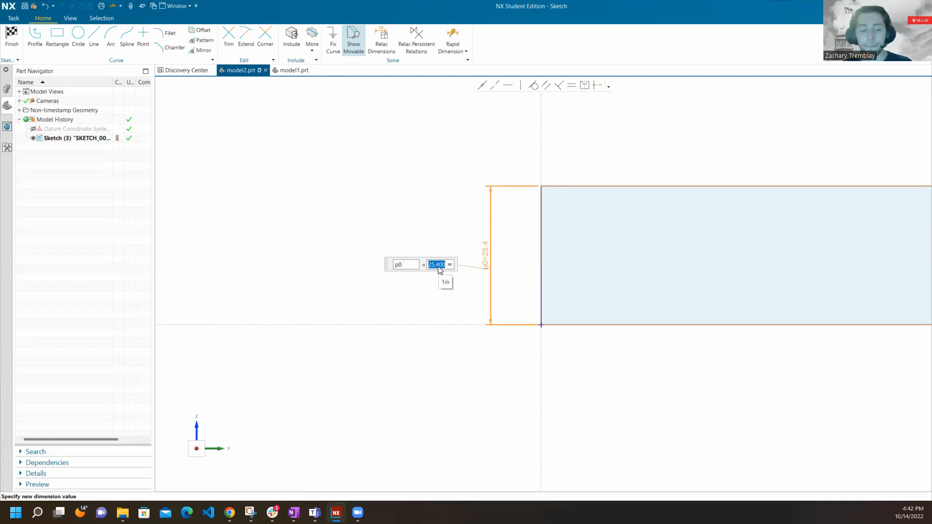
Try to replace the height dimension's inch expression with the 25.4000[mm] value.
left_click(423, 237)
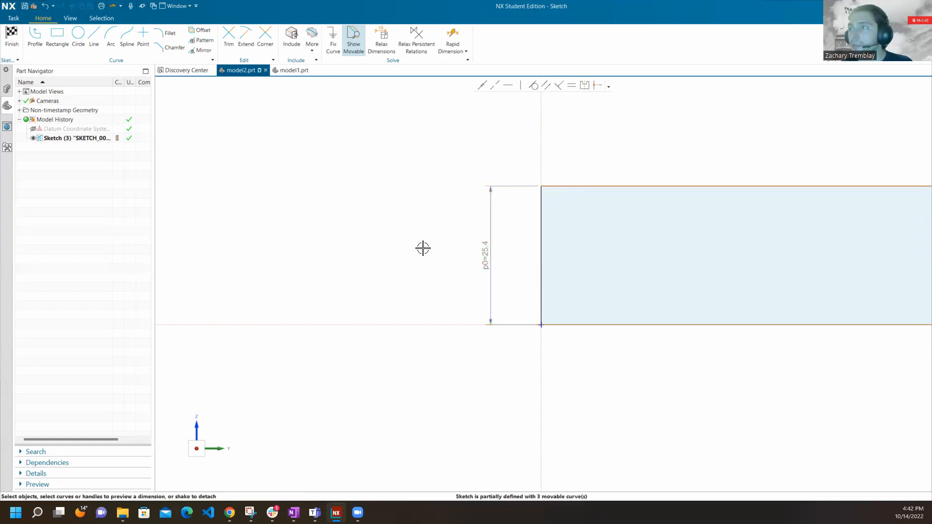
double_click(488, 245)
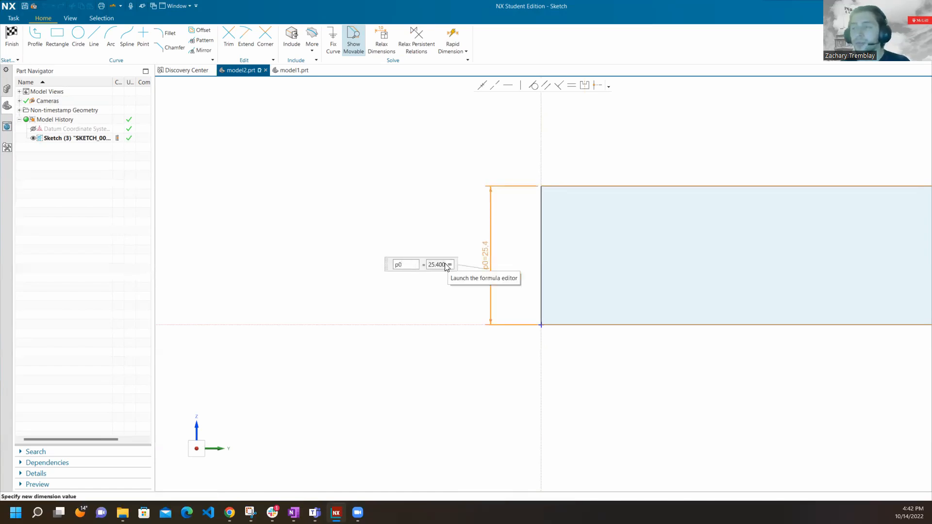
left_click(425, 196)
double_click(482, 256)
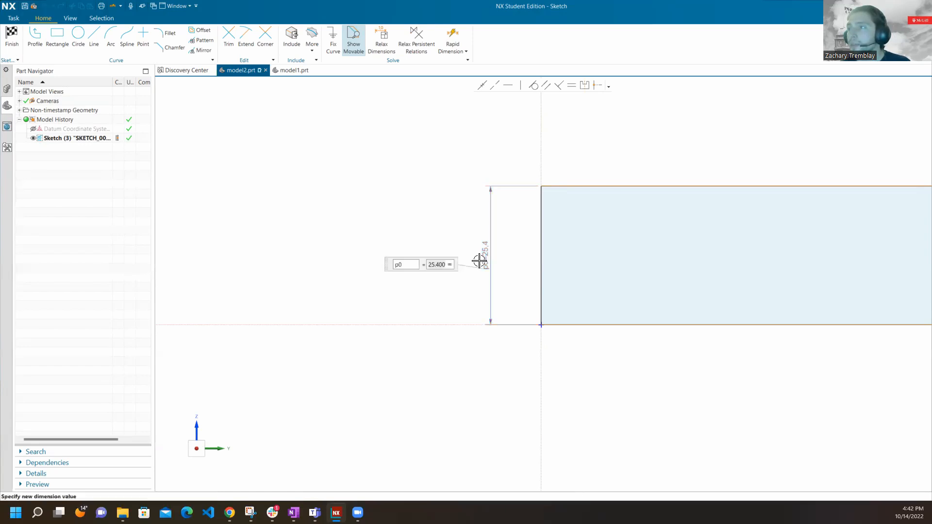
right_click(444, 267)
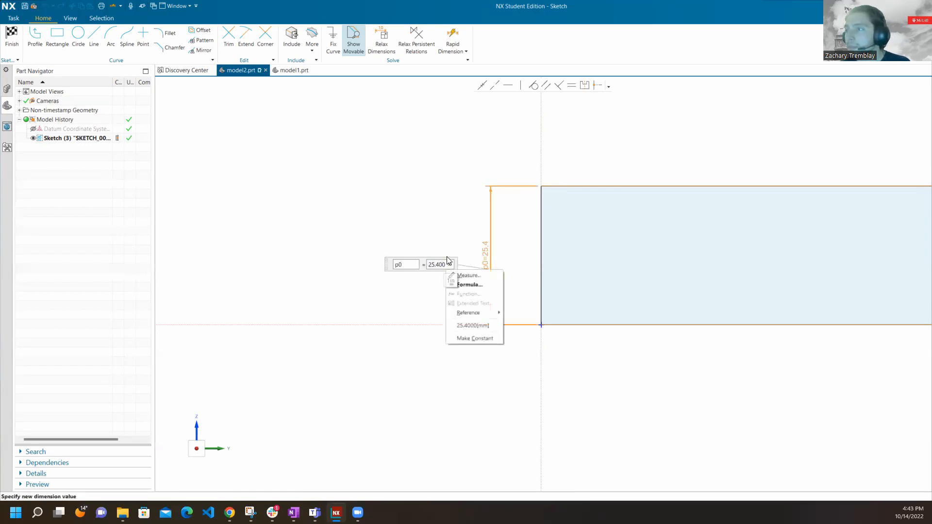
left_click(487, 324)
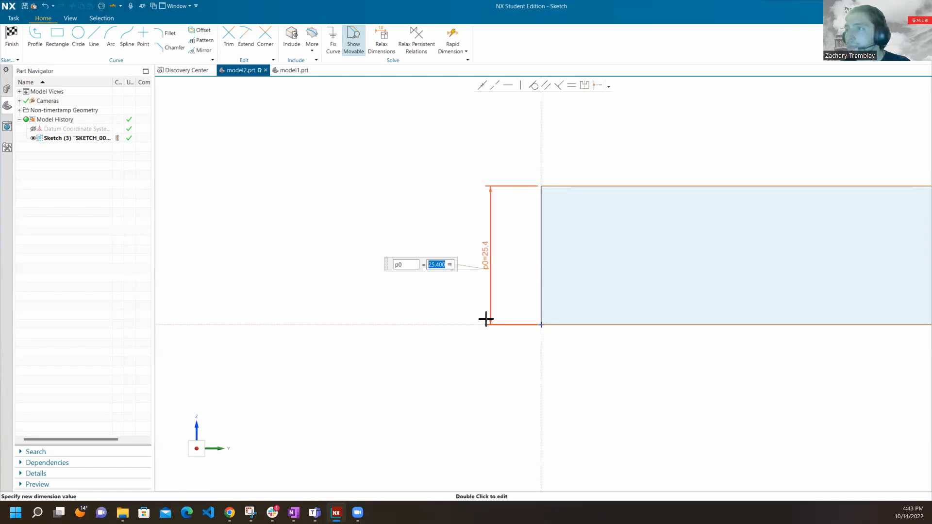
left_click(445, 265)
left_click(450, 294)
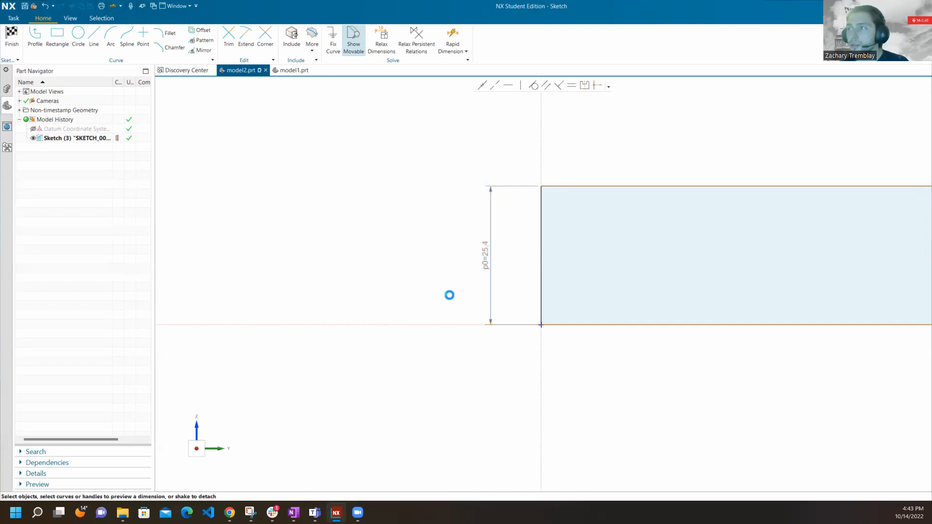
Delete the height dimension and add a new one from the rectangle's upper-left corner to the sketch origin.
right_click(484, 260)
left_click(529, 248)
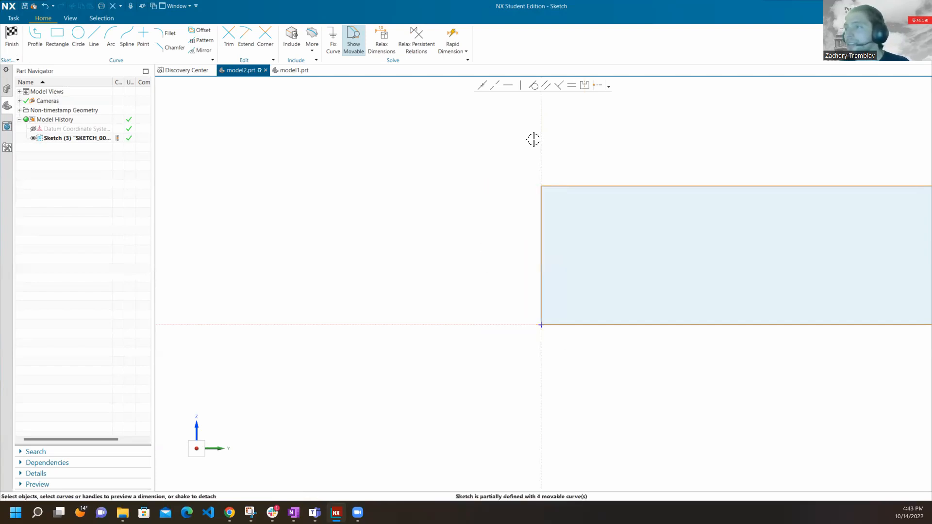
left_click(451, 38)
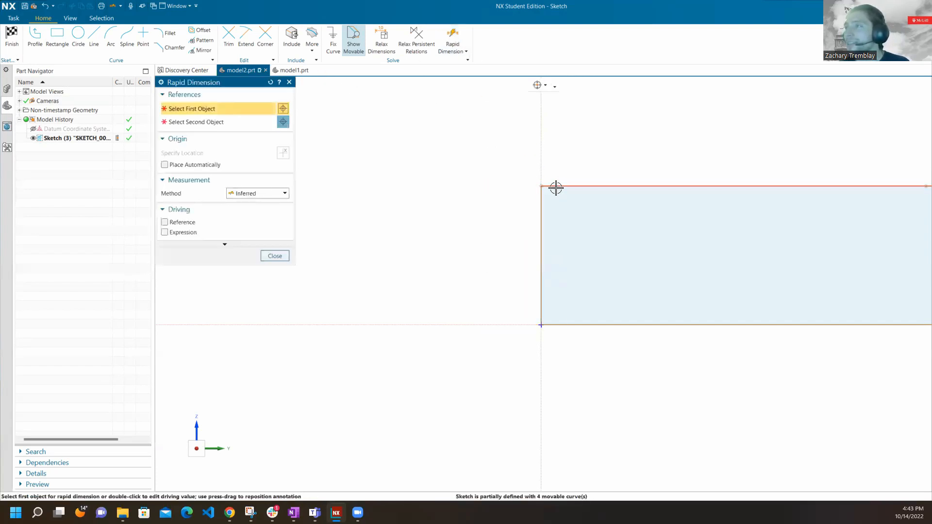
left_click(542, 186)
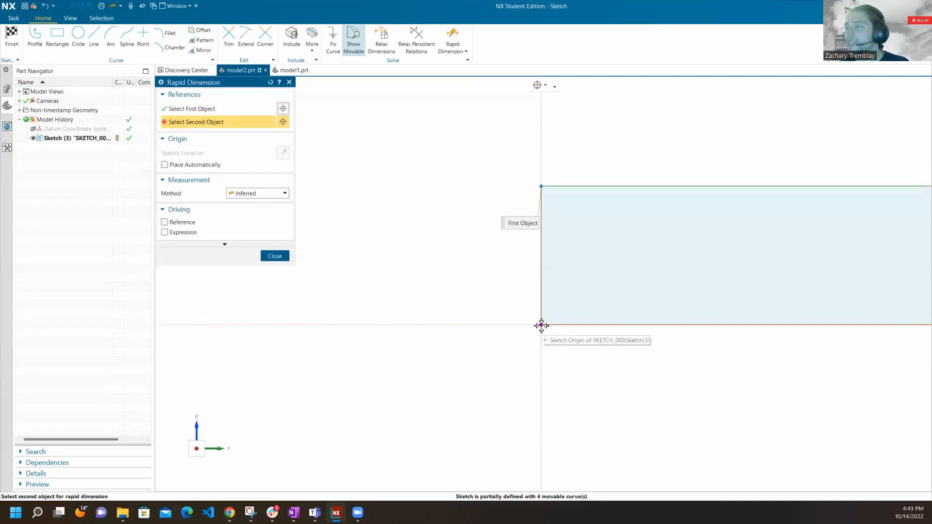
left_click(541, 325)
left_click(489, 256)
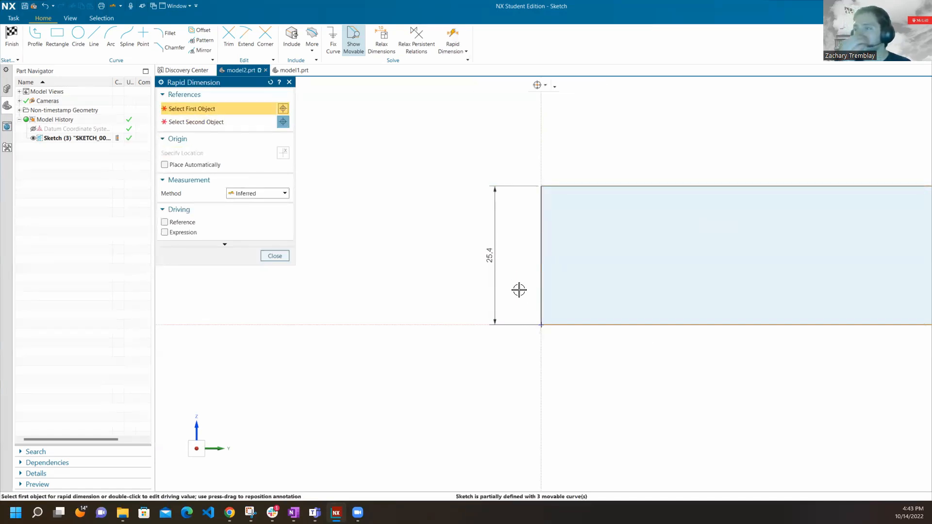
left_click(275, 256)
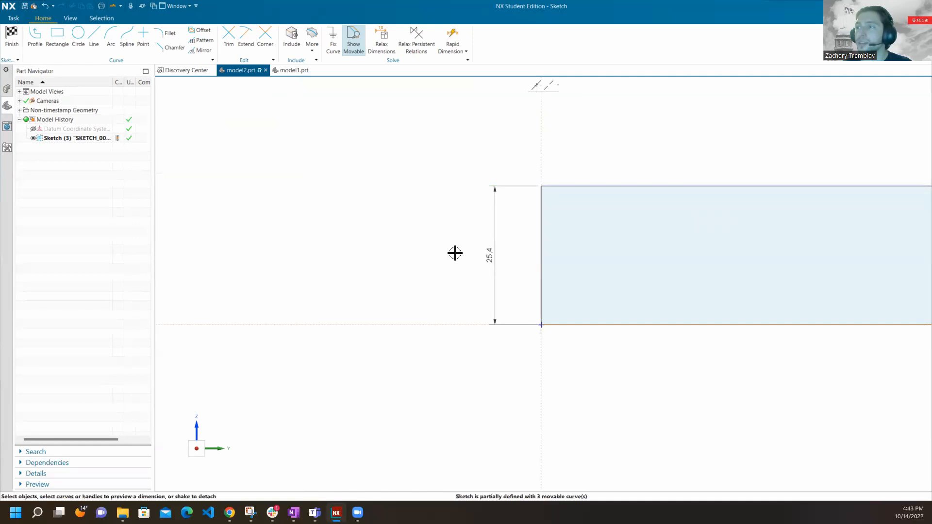
Set the rectangle's height to 25 mm and scale the entire sketch with it.
double_click(489, 256)
type("25")
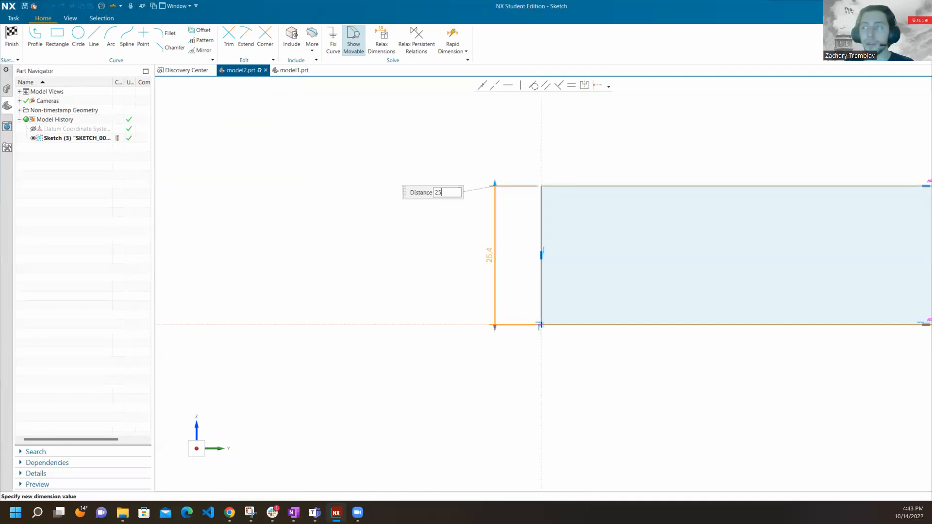
key("Return")
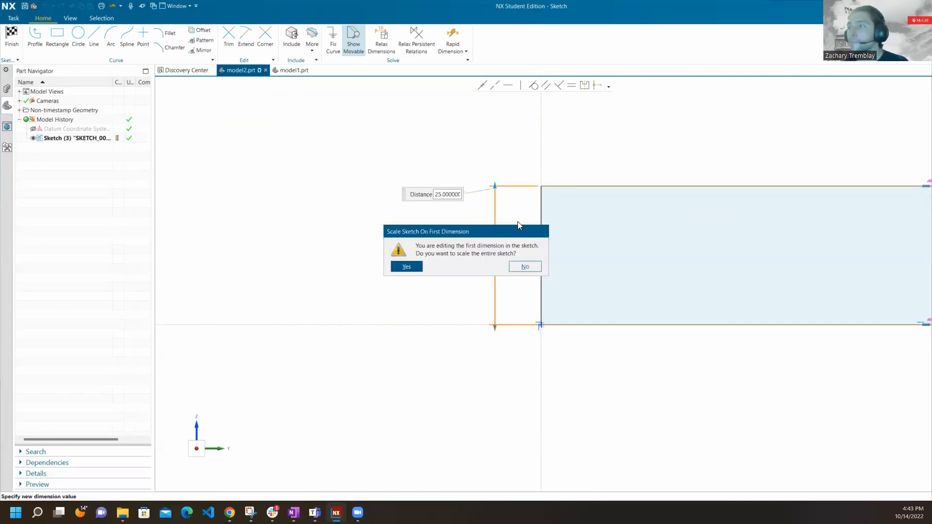
left_click(412, 266)
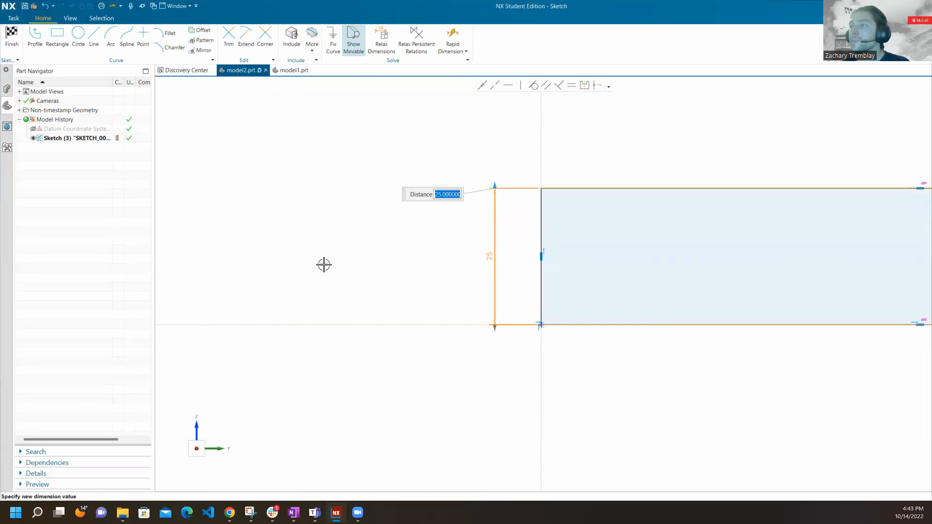
Add a horizontal Rapid Dimension between the rectangle's upper-left and upper-right corners, placing it above the top edge.
scroll(323, 264, "up", 2)
scroll(324, 265, "down", 7)
scroll(494, 253, "up", 3)
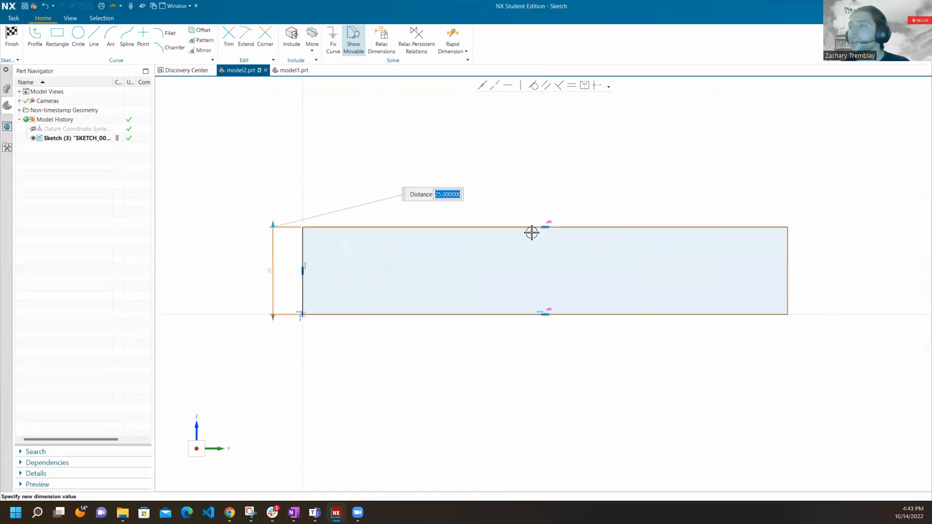
left_click(453, 37)
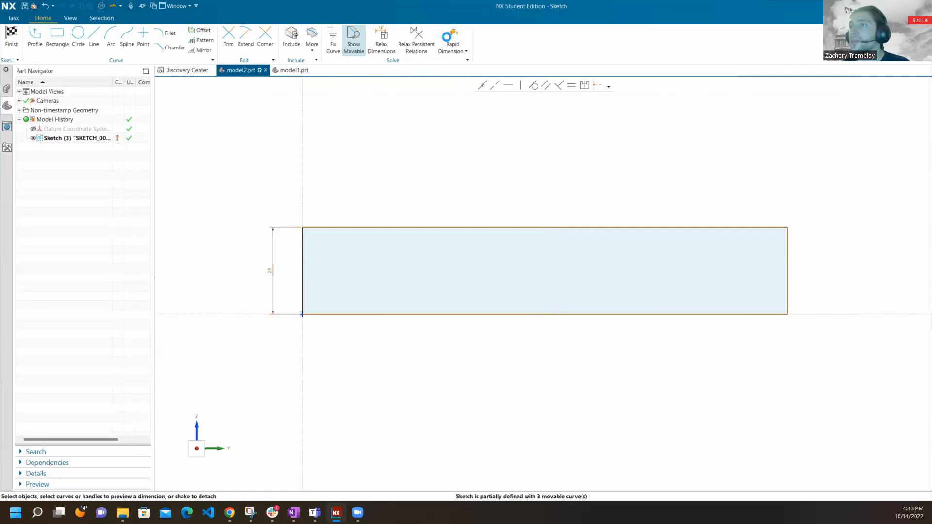
scroll(574, 216, "up", 1)
scroll(582, 219, "down", 2)
scroll(376, 245, "up", 3)
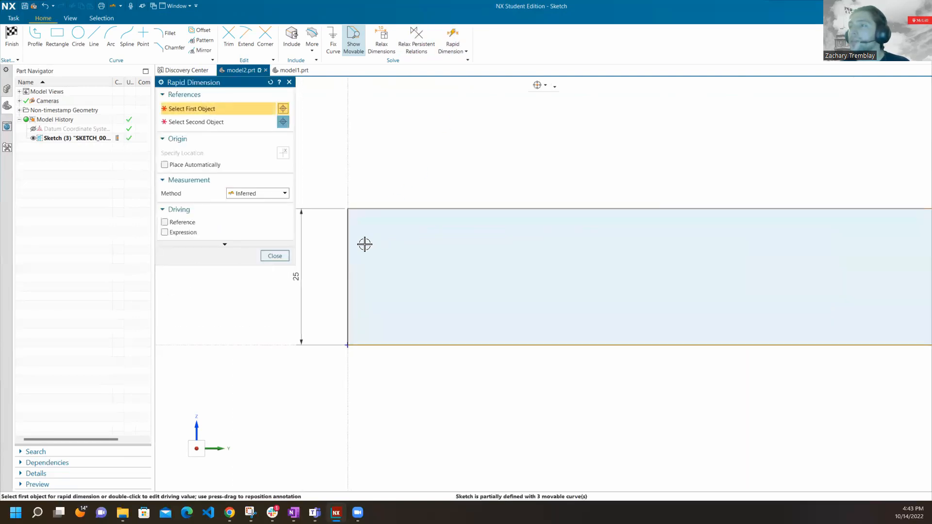
left_click(339, 231)
scroll(329, 199, "down", 3)
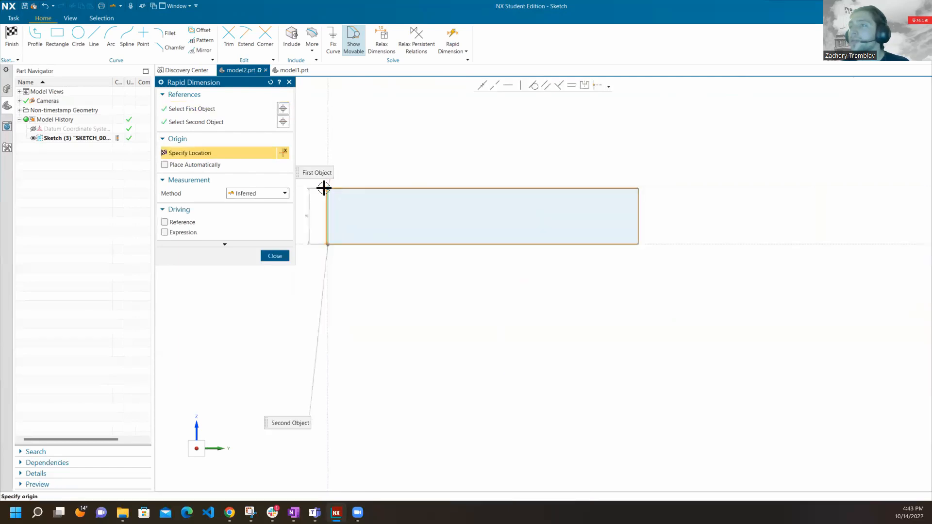
left_click(247, 121)
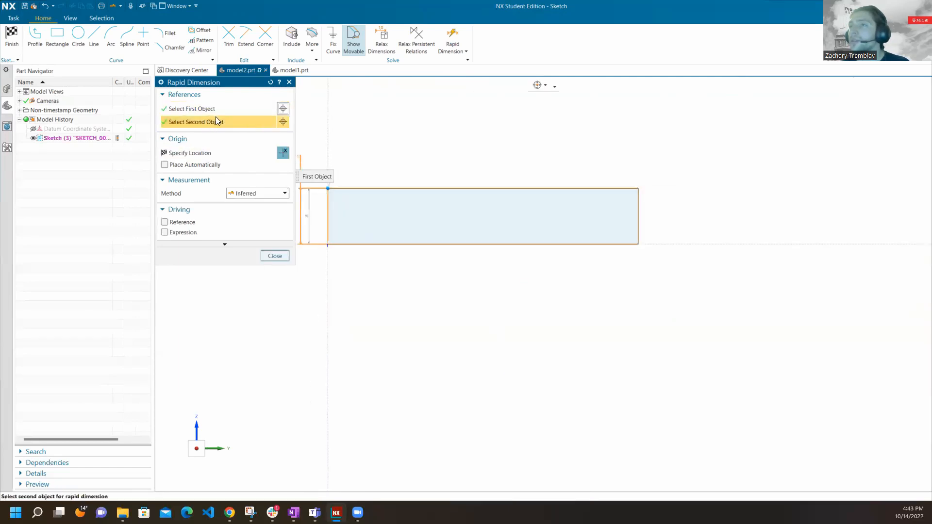
scroll(645, 202, "up", 2)
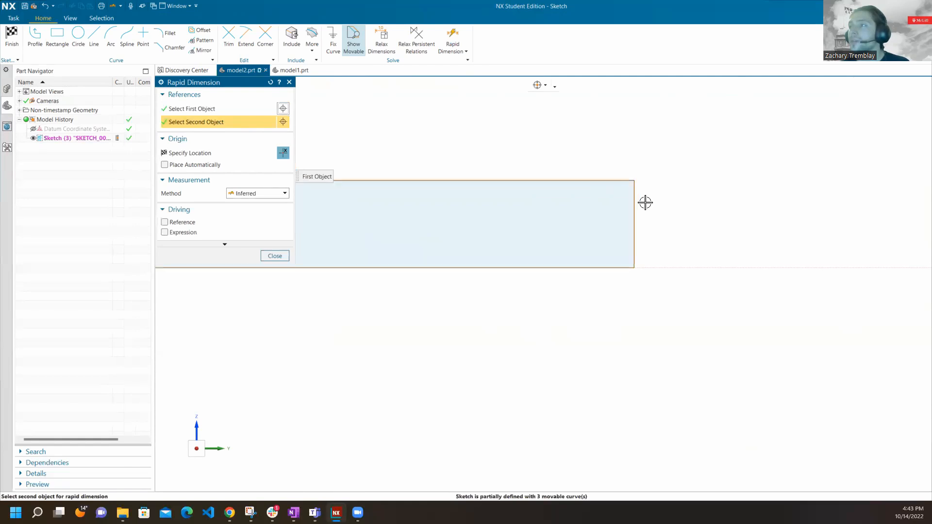
left_click(631, 190)
scroll(680, 231, "down", 2)
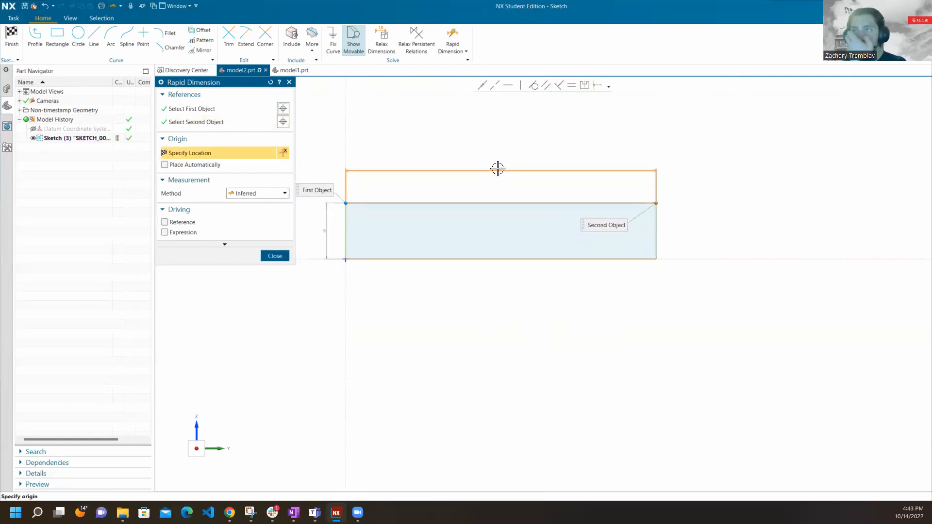
left_click(497, 169)
scroll(509, 166, "down", 1)
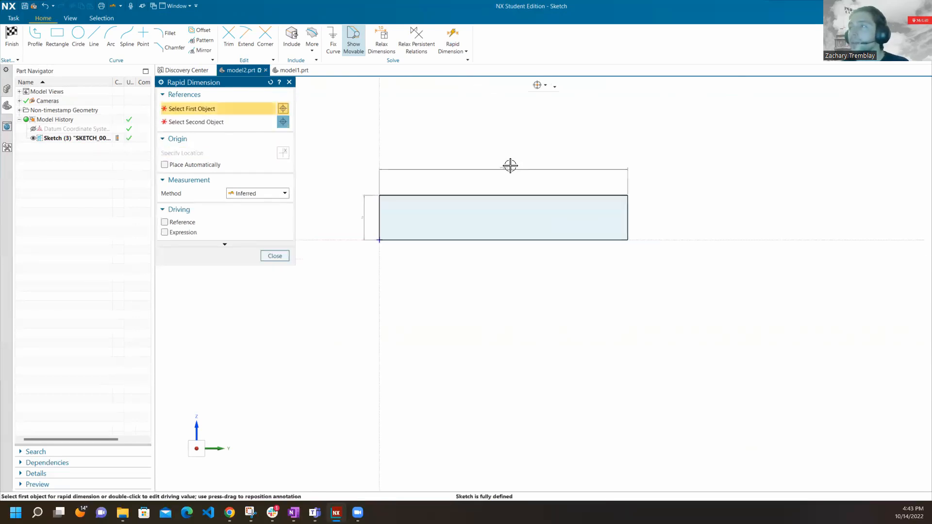
scroll(510, 165, "up", 3)
scroll(499, 184, "up", 2)
left_click(275, 256)
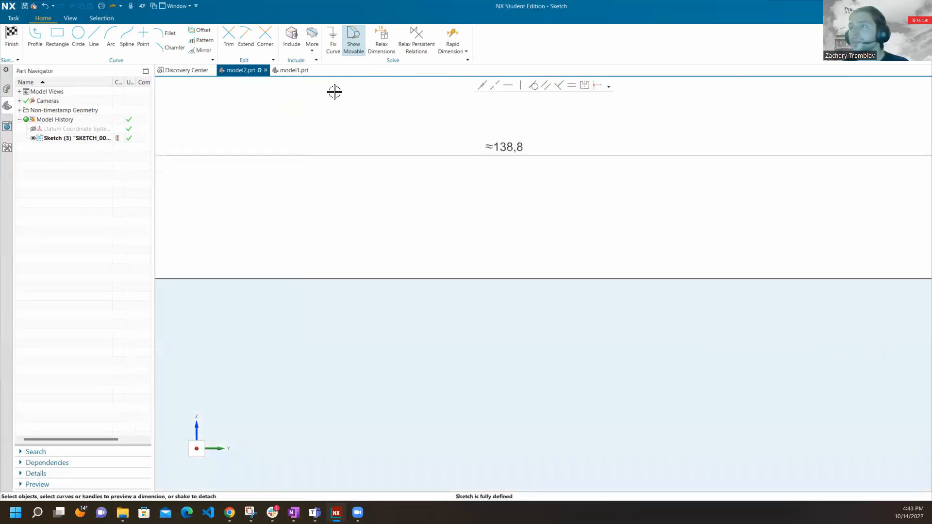
Set the rectangle's width dimension to 100 mm.
double_click(511, 148)
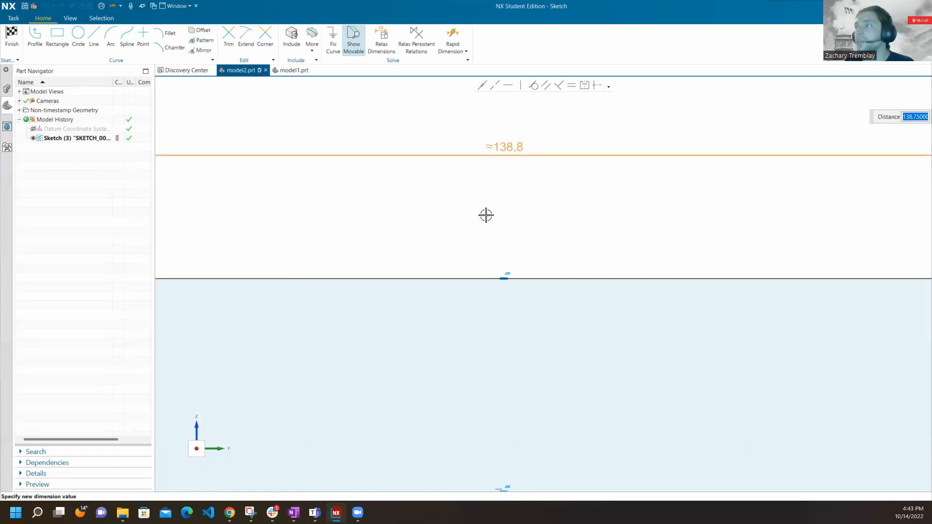
type("1")
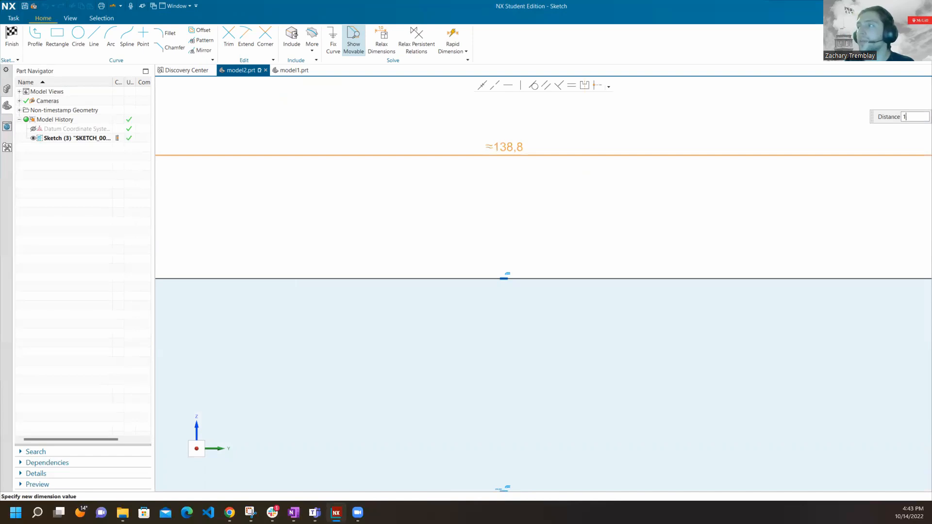
key("Return")
scroll(679, 213, "down", 6)
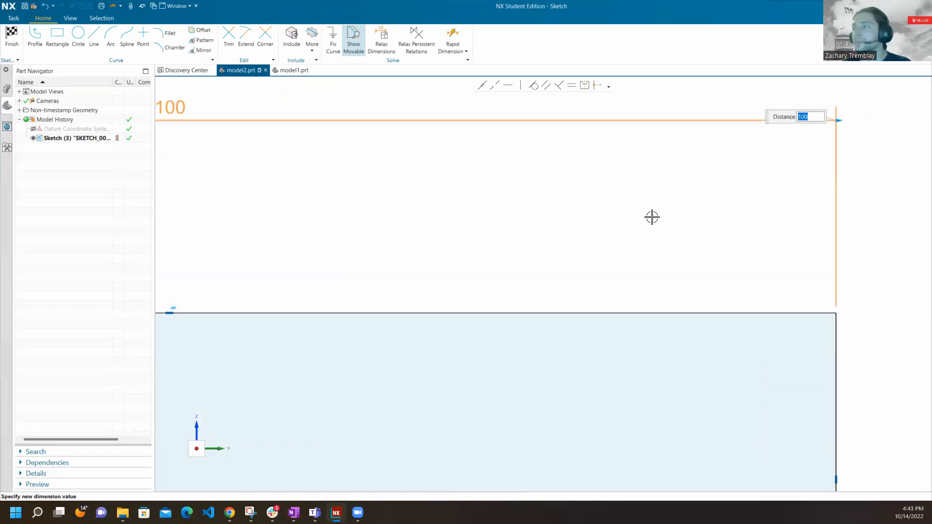
scroll(589, 207, "up", 3)
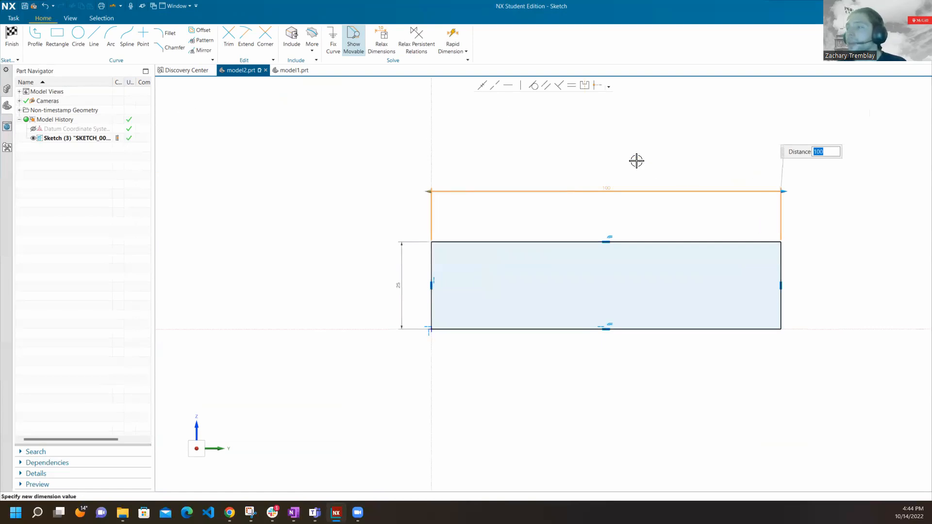
key("Escape")
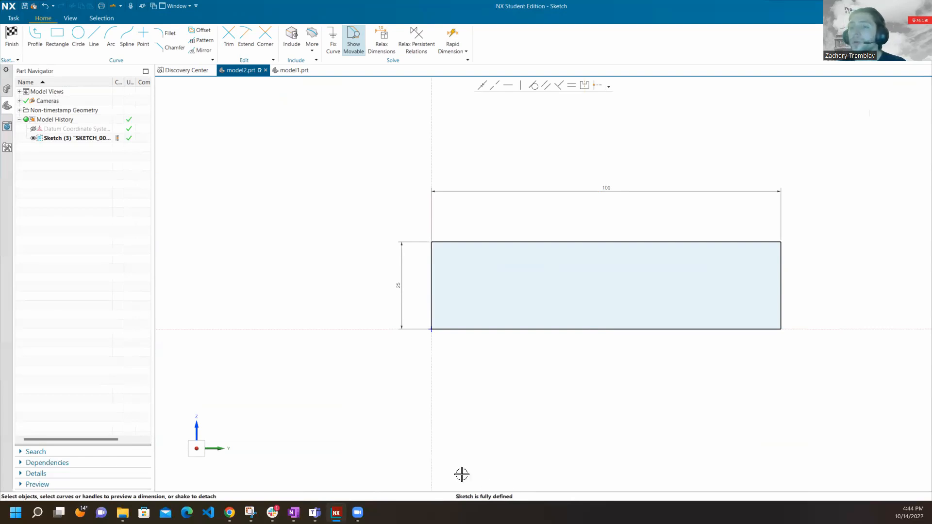
Finish the rectangle sketch and return to modeling.
left_click(16, 38)
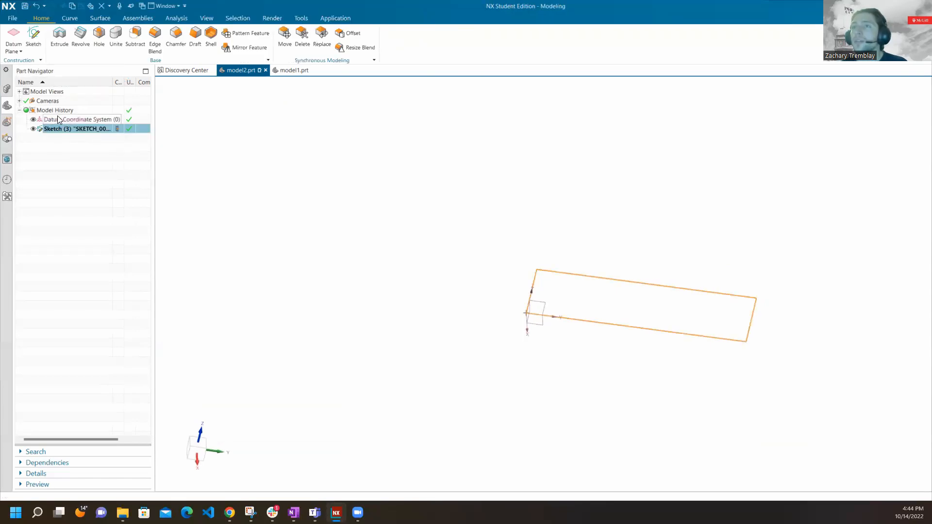
left_click(247, 121)
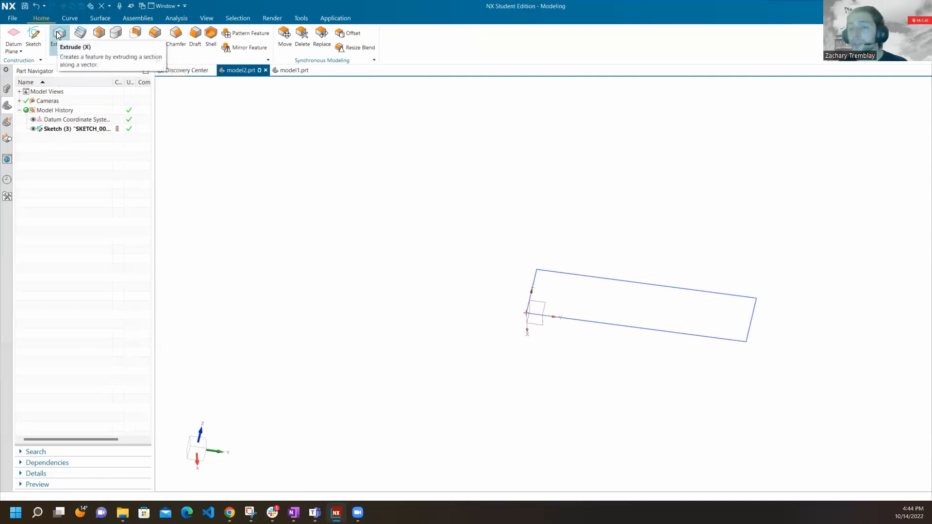
mouse_move(333, 191)
middle_mouse_down()
mouse_move(357, 191)
mouse_move(369, 220)
mouse_move(318, 146)
mouse_move(325, 185)
mouse_move(398, 219)
mouse_move(370, 222)
mouse_move(305, 206)
mouse_move(298, 241)
mouse_move(283, 232)
middle_mouse_up()
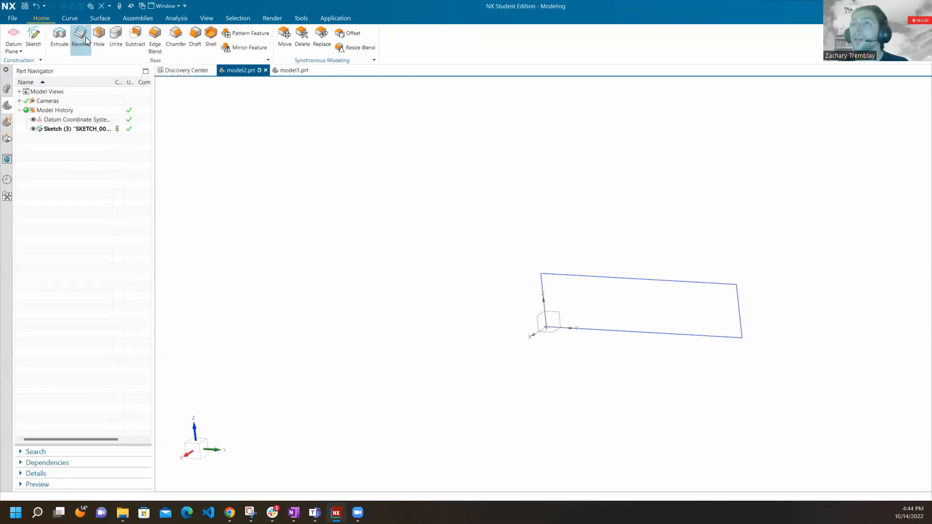
mouse_move(514, 264)
middle_mouse_down()
mouse_move(538, 243)
mouse_move(530, 266)
mouse_move(537, 302)
middle_mouse_up()
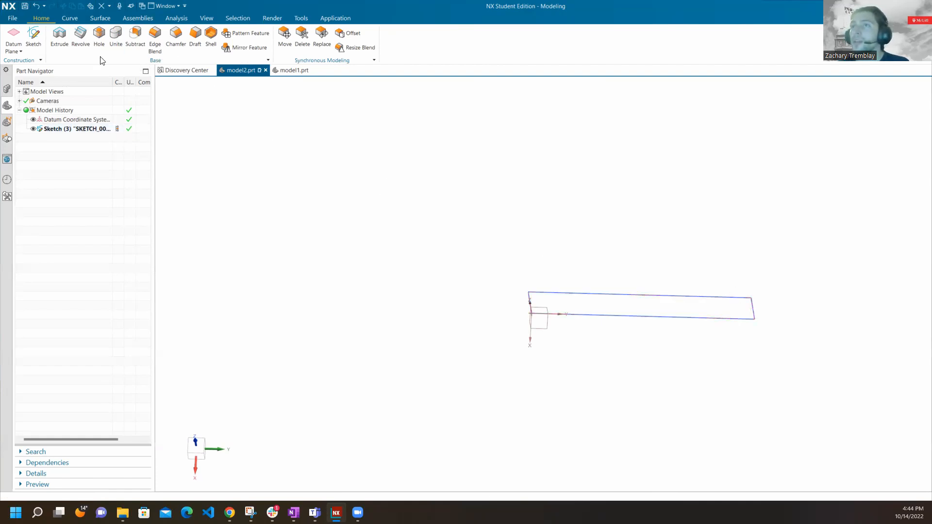
Start a Revolve with the rectangle sketch as the section and the Z-axis as the rotation vector.
left_click(562, 294)
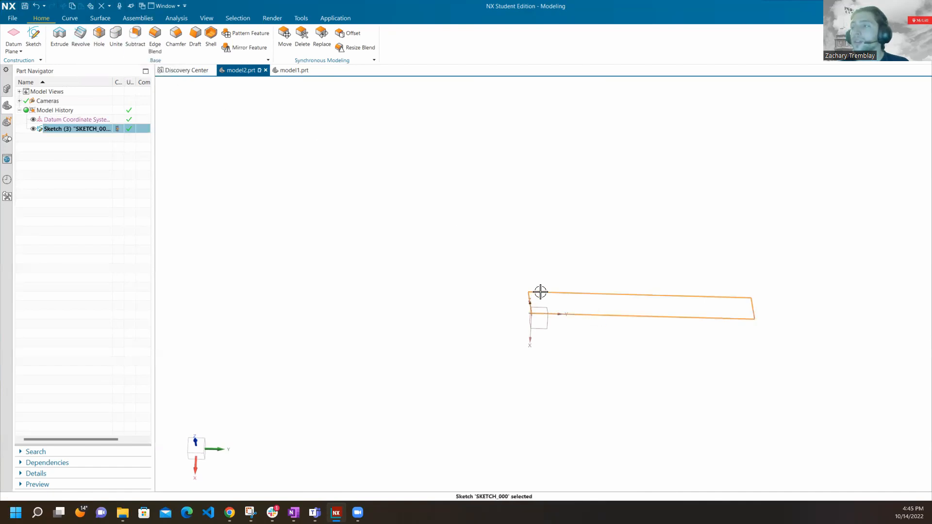
left_click(86, 34)
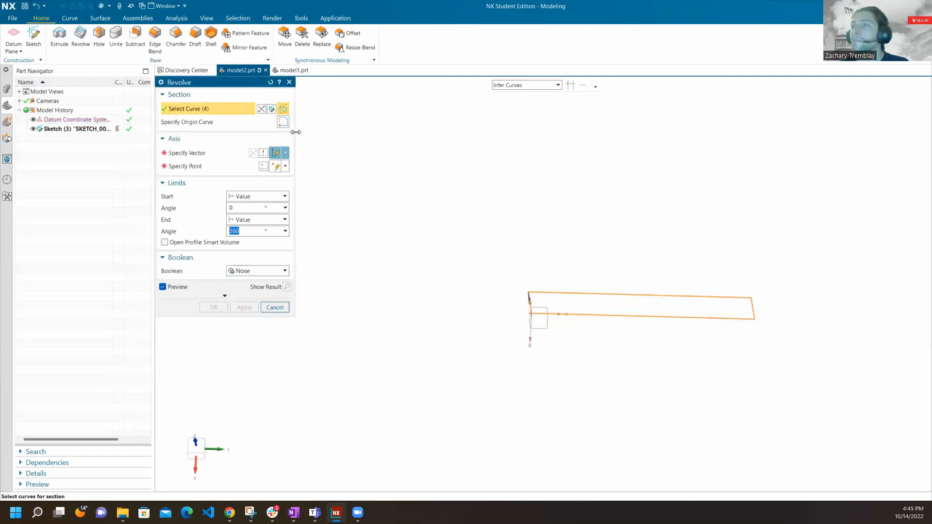
mouse_move(485, 238)
middle_mouse_down()
mouse_move(491, 216)
mouse_move(365, 136)
middle_mouse_up()
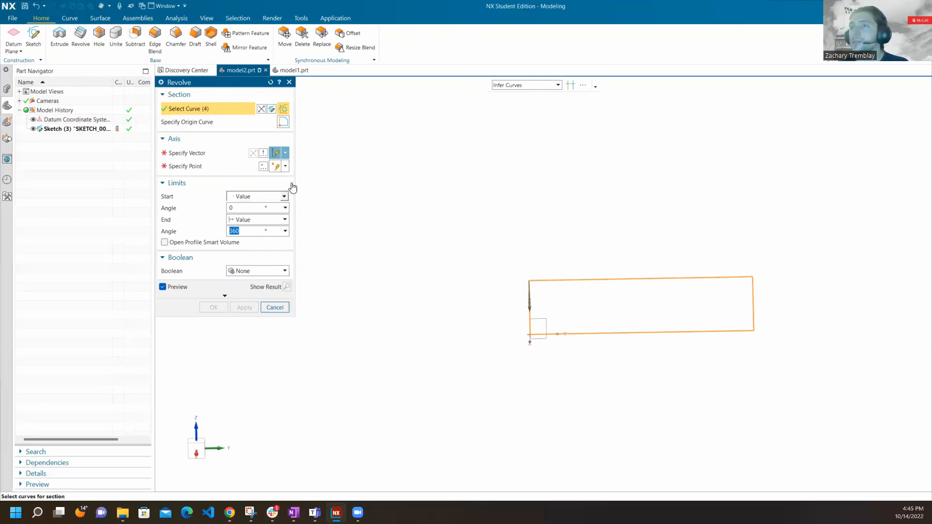
left_click(219, 152)
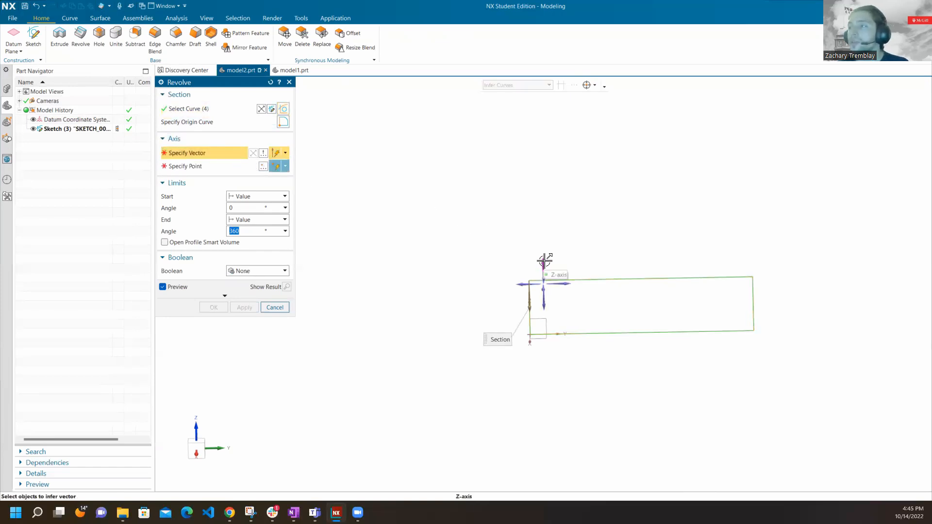
mouse_move(570, 262)
middle_mouse_down()
mouse_move(547, 266)
mouse_move(556, 262)
middle_mouse_up()
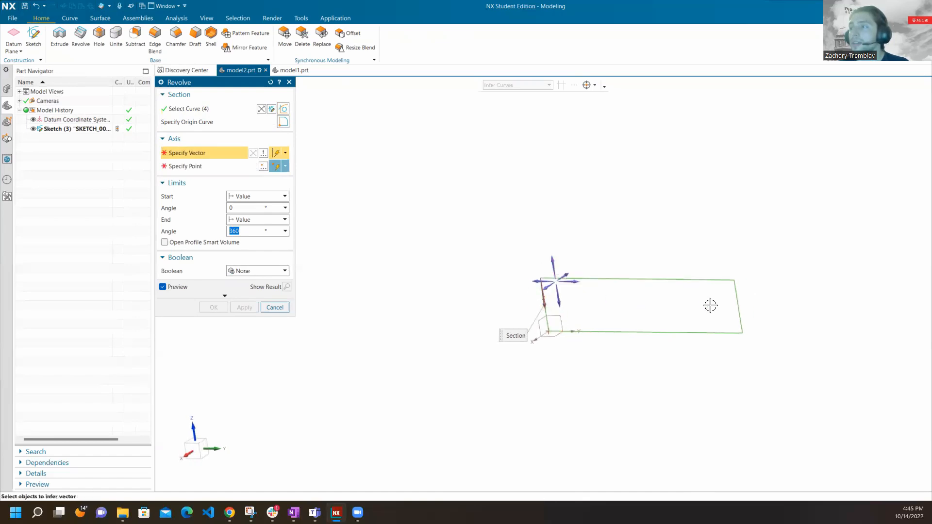
mouse_move(600, 320)
middle_mouse_down()
mouse_move(607, 366)
mouse_move(631, 359)
middle_mouse_up()
mouse_move(584, 281)
middle_mouse_down()
mouse_move(632, 208)
mouse_move(624, 231)
mouse_move(588, 250)
middle_mouse_up()
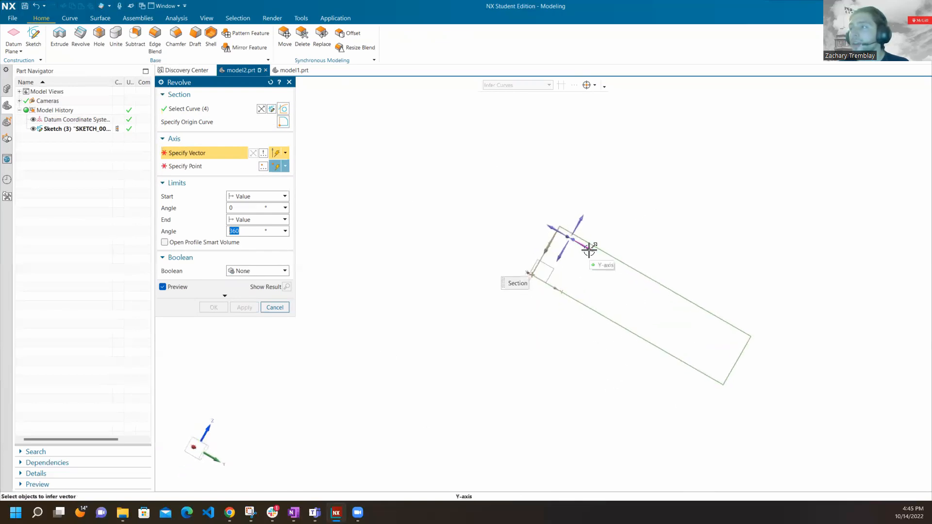
mouse_move(595, 295)
middle_mouse_down()
mouse_move(589, 277)
mouse_move(538, 242)
mouse_move(547, 278)
mouse_move(555, 272)
mouse_move(524, 312)
mouse_move(661, 279)
mouse_move(646, 267)
mouse_move(626, 383)
mouse_move(623, 291)
mouse_move(665, 361)
mouse_move(686, 328)
mouse_move(679, 359)
middle_mouse_up()
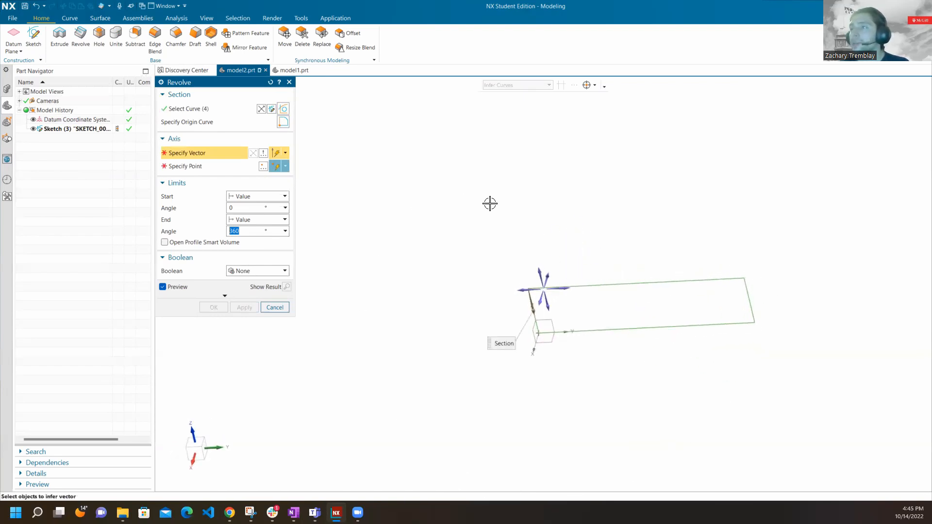
left_click(540, 270)
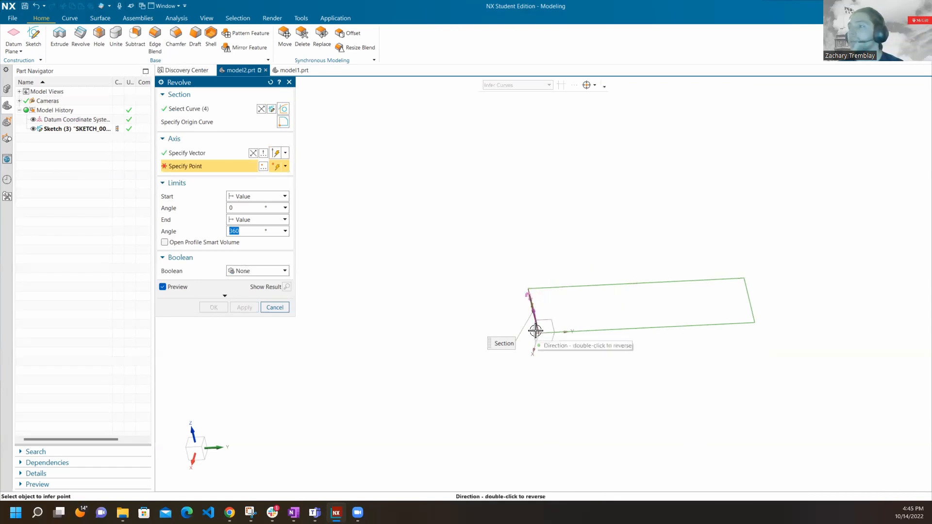
Specify the origin corner as the axis point and create the revolved disc through 360° with no Boolean.
scroll(538, 332, "down", 5)
scroll(538, 332, "up", 10)
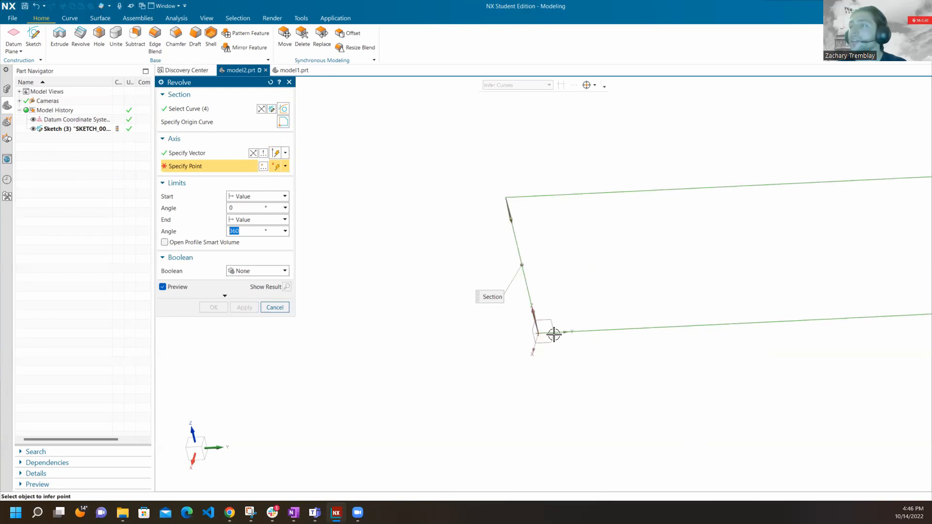
left_click(537, 333)
scroll(476, 284, "down", 5)
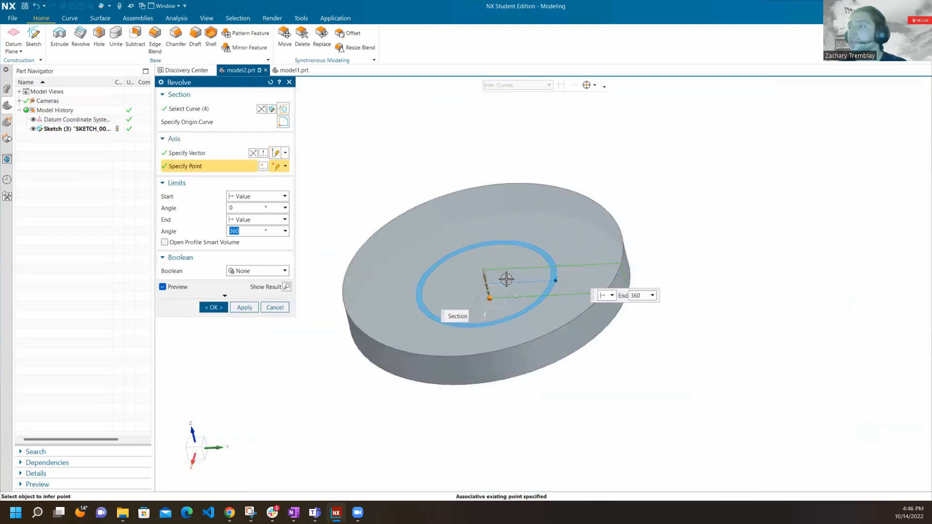
key("F8")
scroll(483, 284, "up", 3)
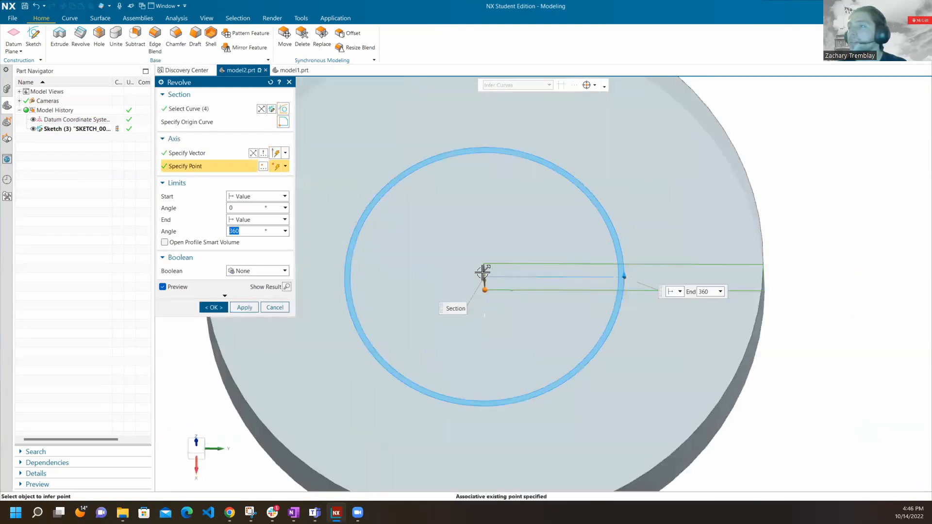
middle_click_drag(484, 292, 472, 249)
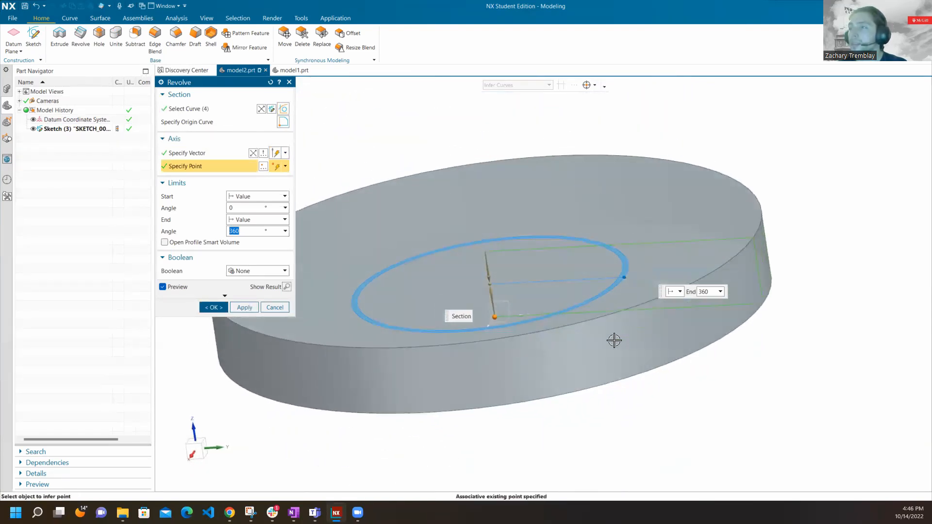
middle_click_drag(502, 261, 506, 283)
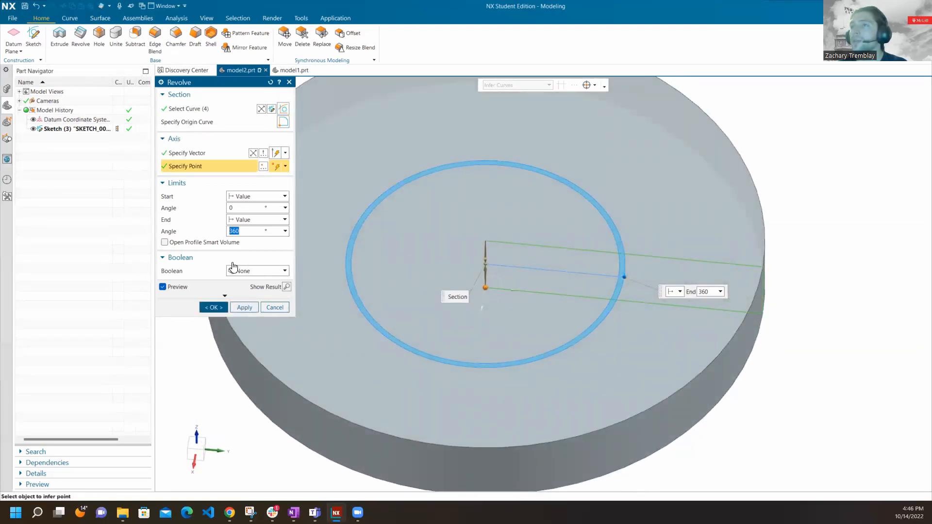
left_click(218, 306)
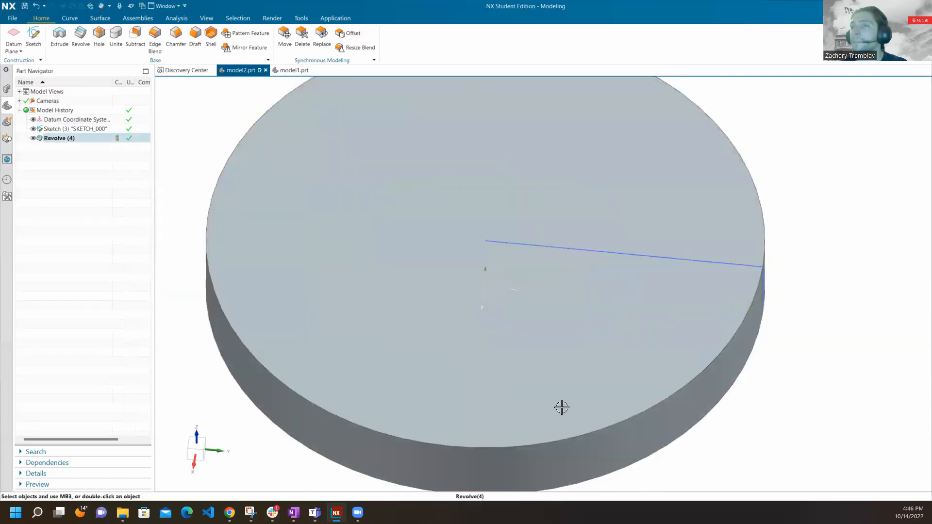
Examine the revolved disc and its profile sketch from several angles.
scroll(561, 407, "up", 1)
scroll(562, 407, "down", 3)
mouse_move(456, 233)
middle_mouse_down()
mouse_move(480, 196)
mouse_move(463, 236)
middle_mouse_up()
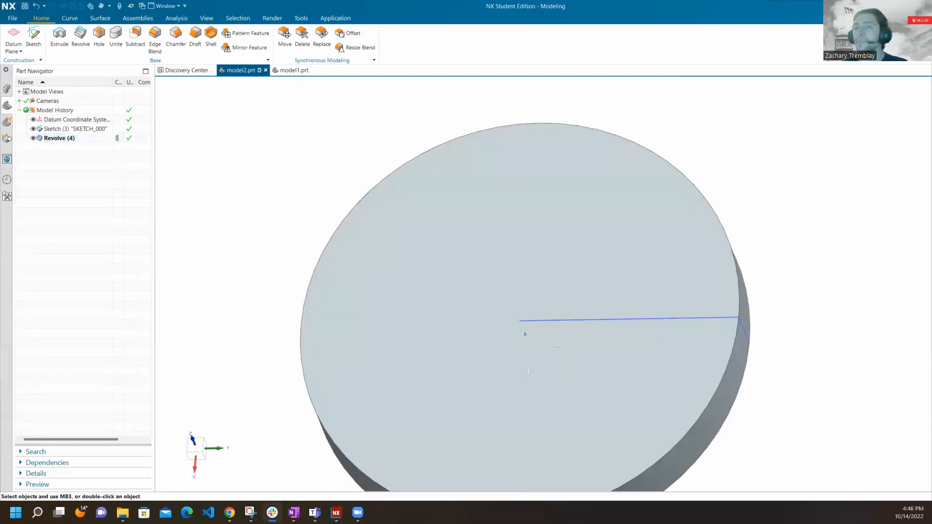
left_click(302, 170)
middle_click_drag(461, 216, 480, 204)
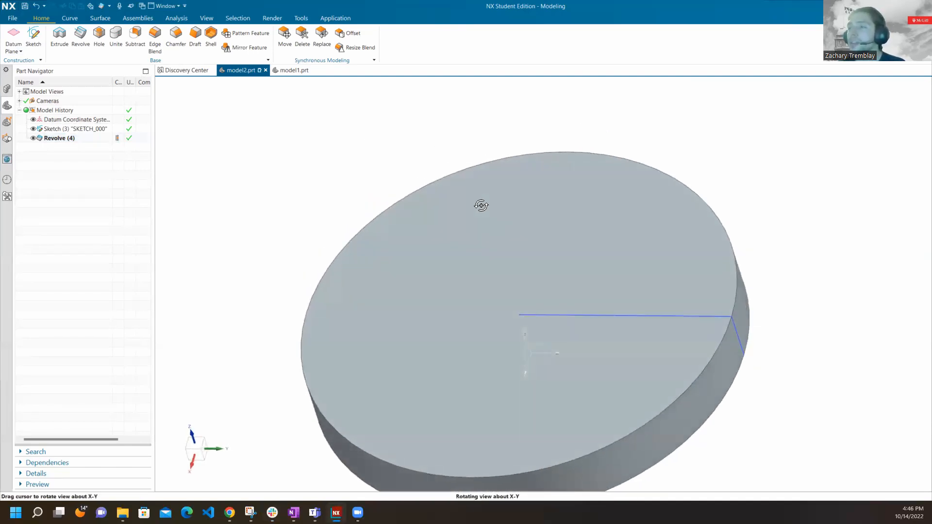
scroll(333, 192, "up", 2)
scroll(333, 193, "down", 3)
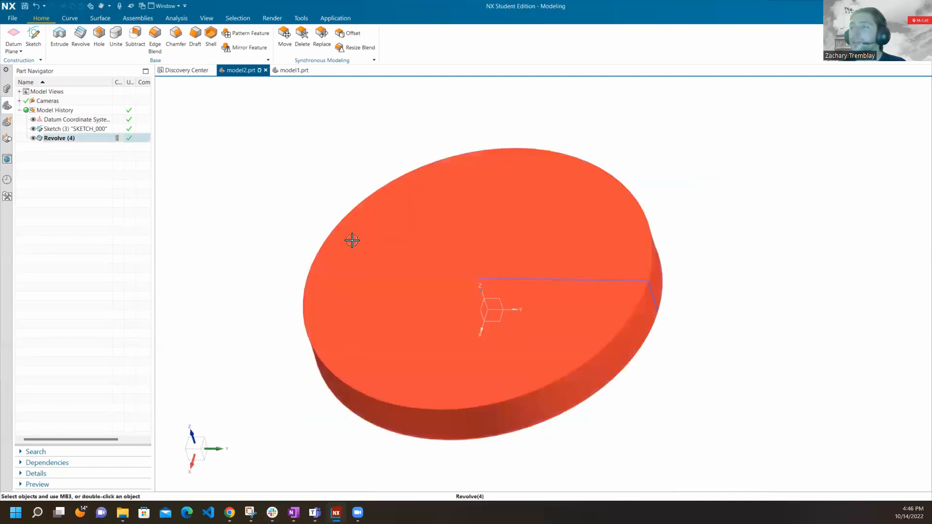
scroll(357, 245, "up", 2)
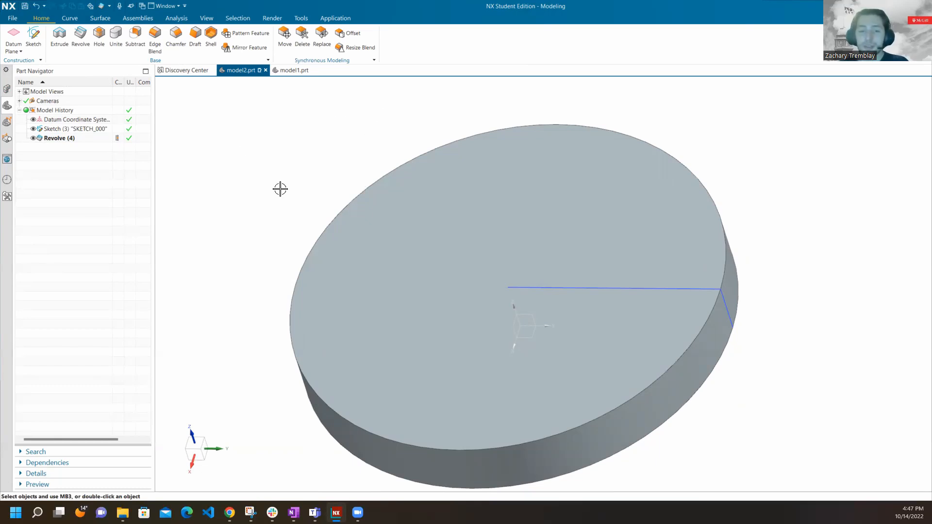
Examine the two rectangular cutouts in the model1.prt disc and return to model2.prt.
left_click(292, 70)
middle_click_drag(508, 285, 505, 257)
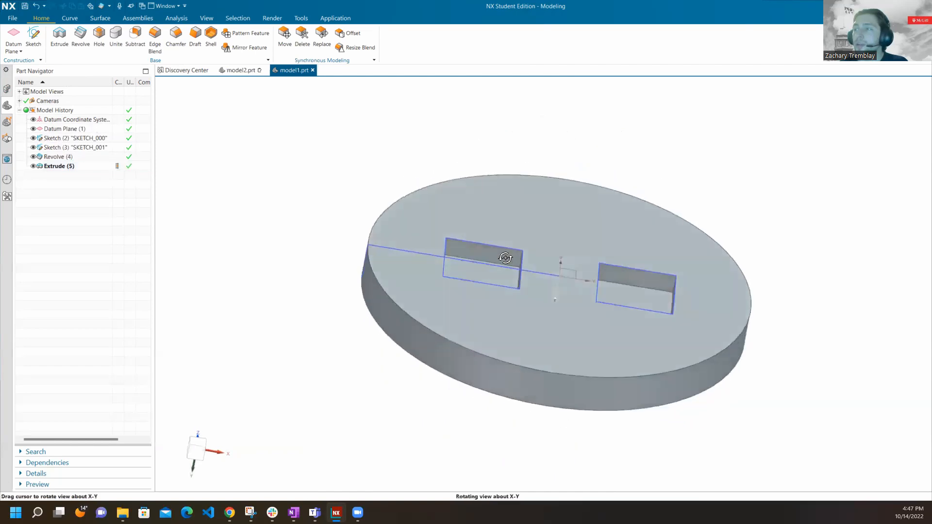
middle_click_drag(564, 295, 509, 282)
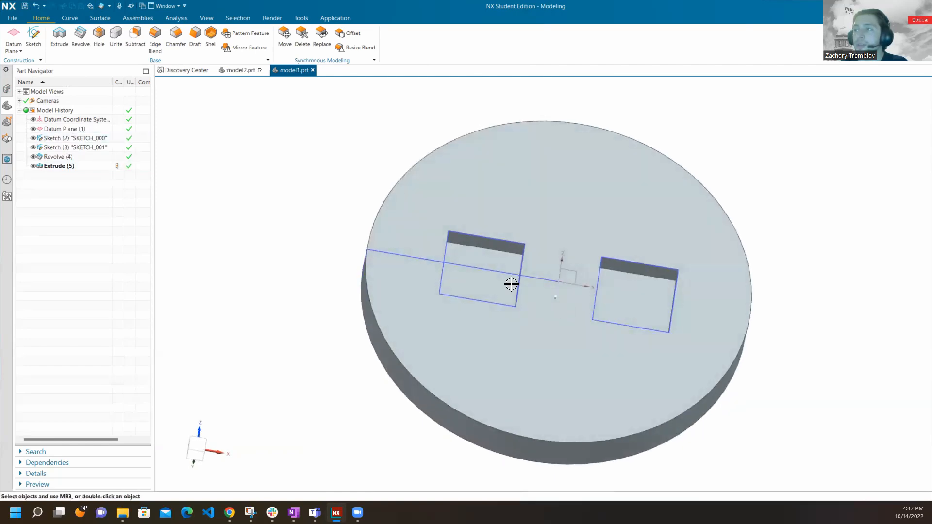
left_click(249, 72)
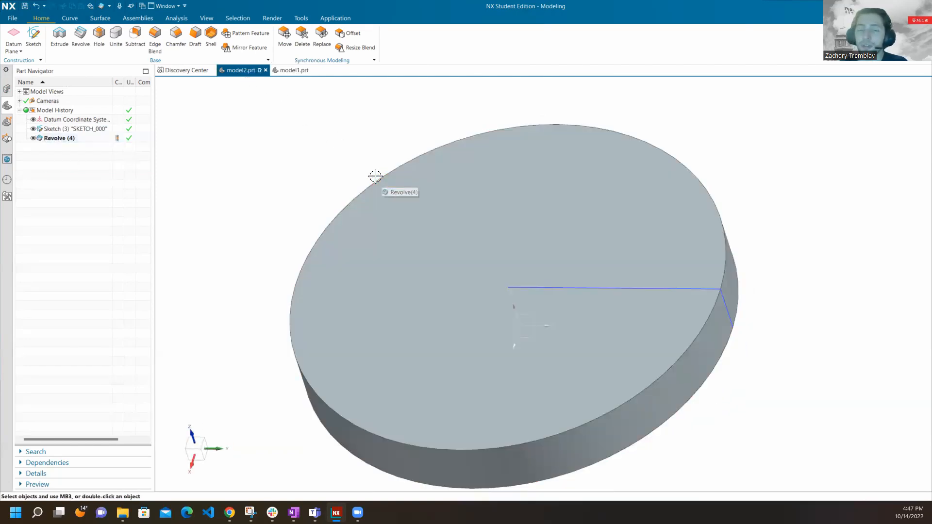
Create a new sketch on the Top datum plane at the base of the revolved disc.
mouse_move(275, 77)
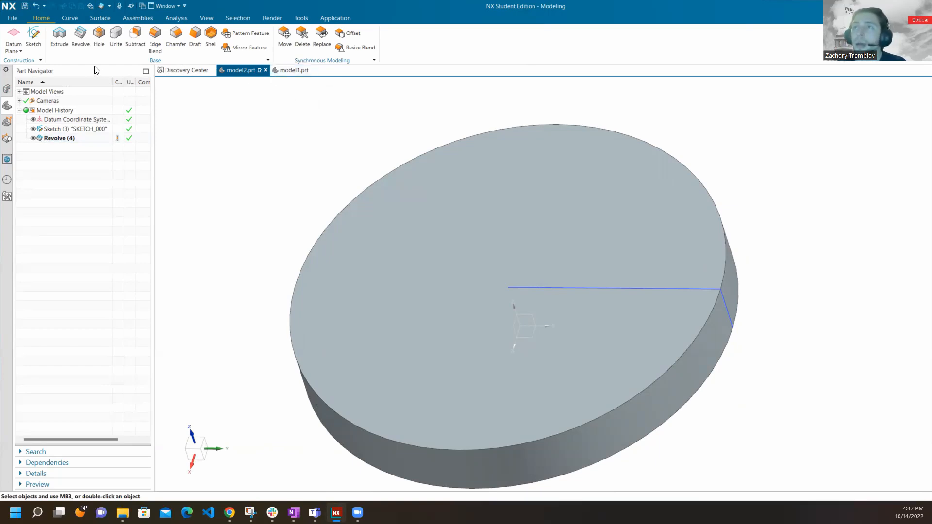
left_click(35, 42)
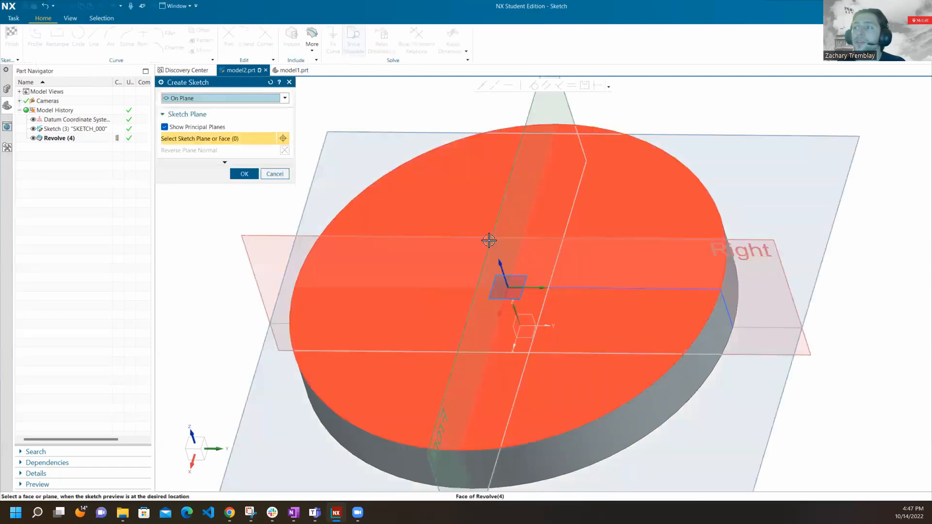
mouse_move(464, 225)
middle_mouse_down()
mouse_move(474, 202)
mouse_move(472, 218)
middle_mouse_up()
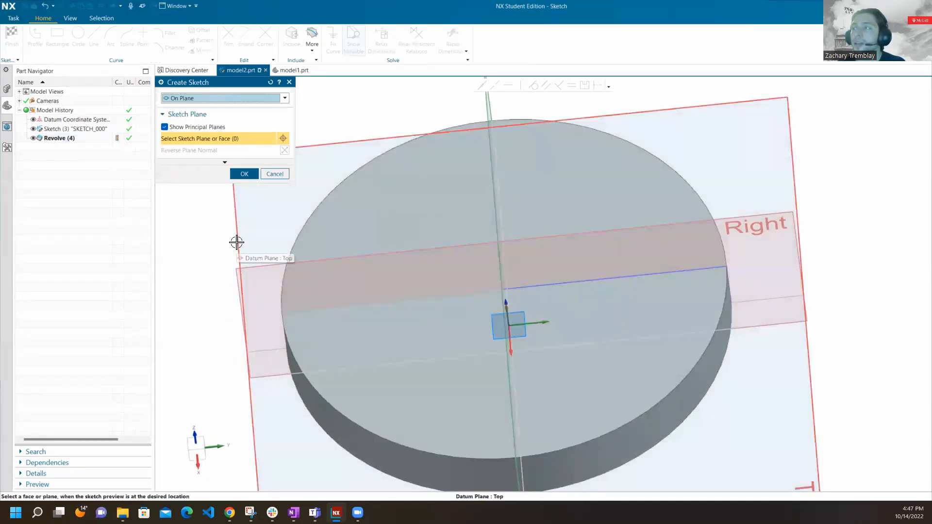
middle_click_drag(450, 248, 551, 354)
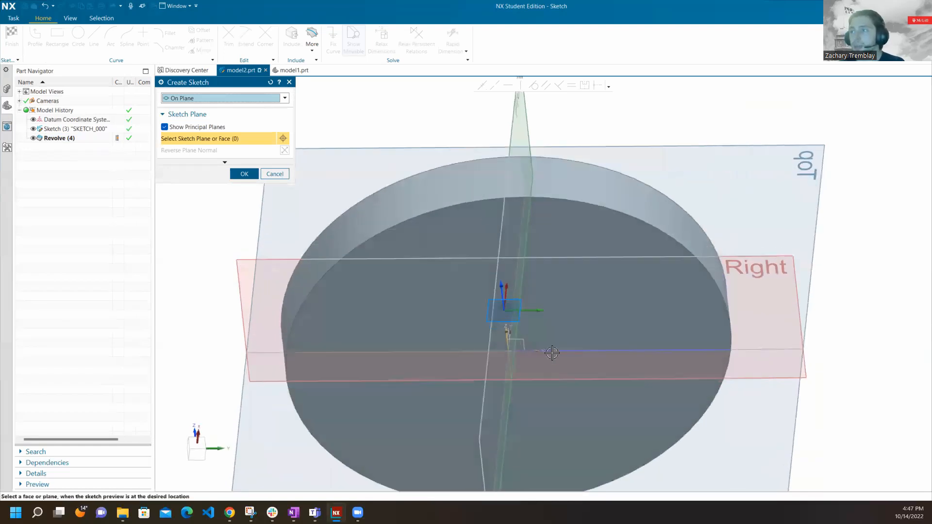
middle_click_drag(552, 236, 516, 322)
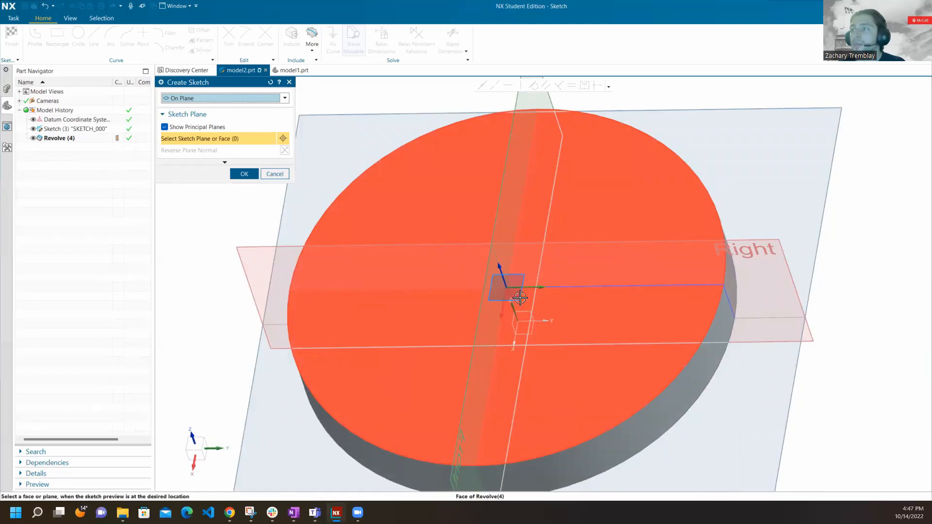
middle_click_drag(545, 348, 720, 202)
middle_click_drag(552, 218, 541, 264)
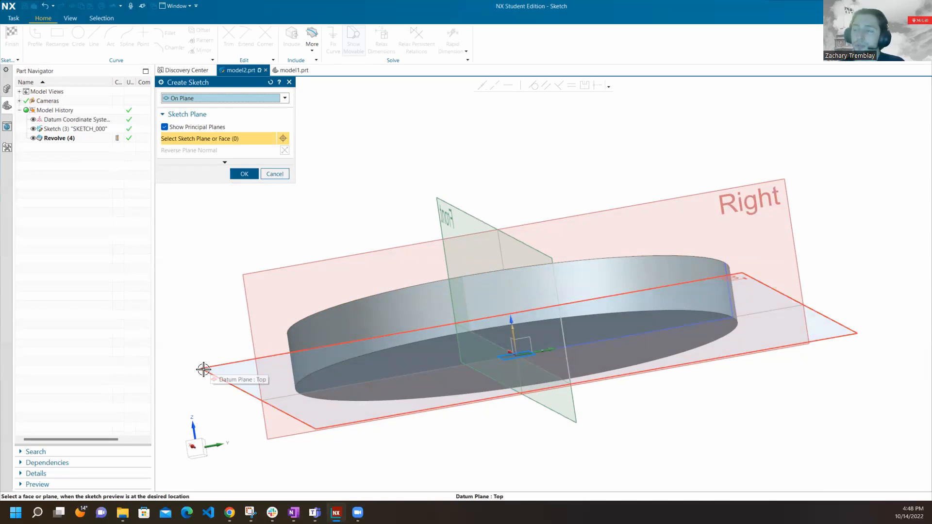
middle_click_drag(316, 304, 325, 339)
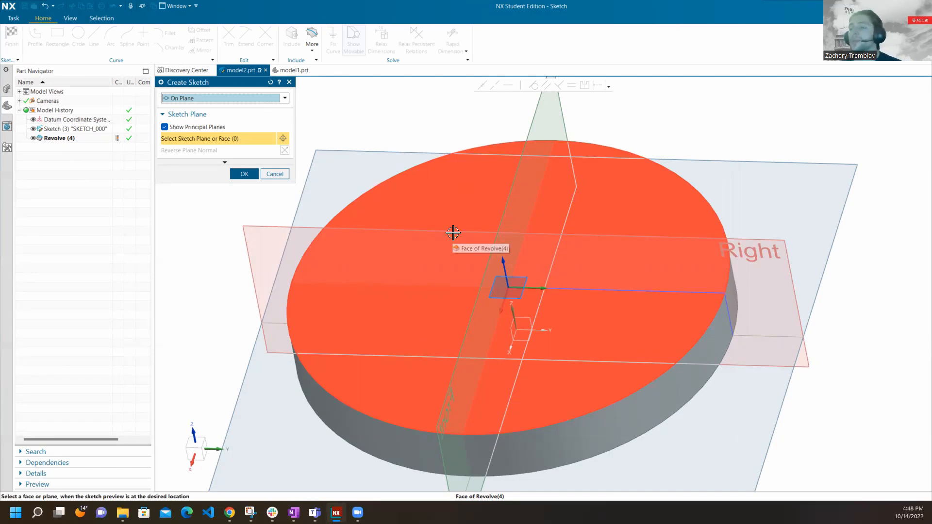
left_click(310, 170)
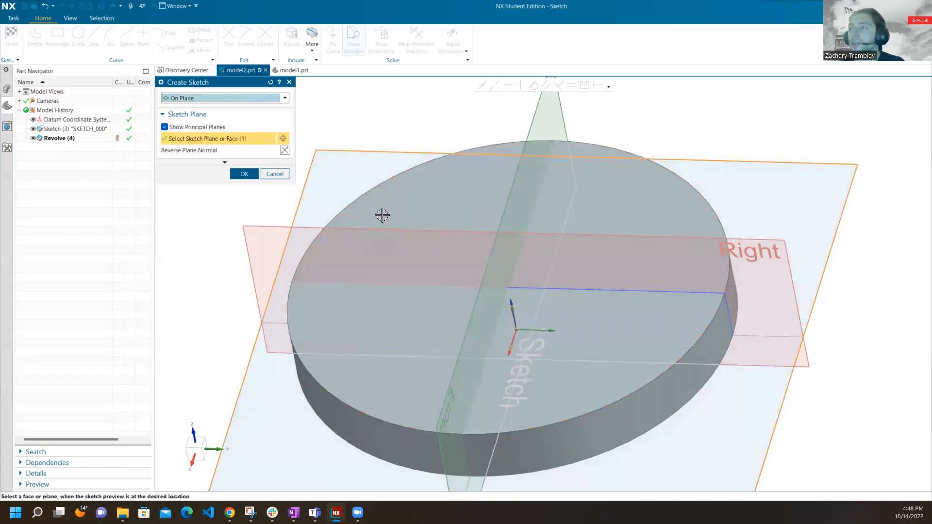
mouse_move(413, 233)
middle_mouse_down()
mouse_move(422, 223)
mouse_move(418, 210)
mouse_move(410, 215)
middle_mouse_up()
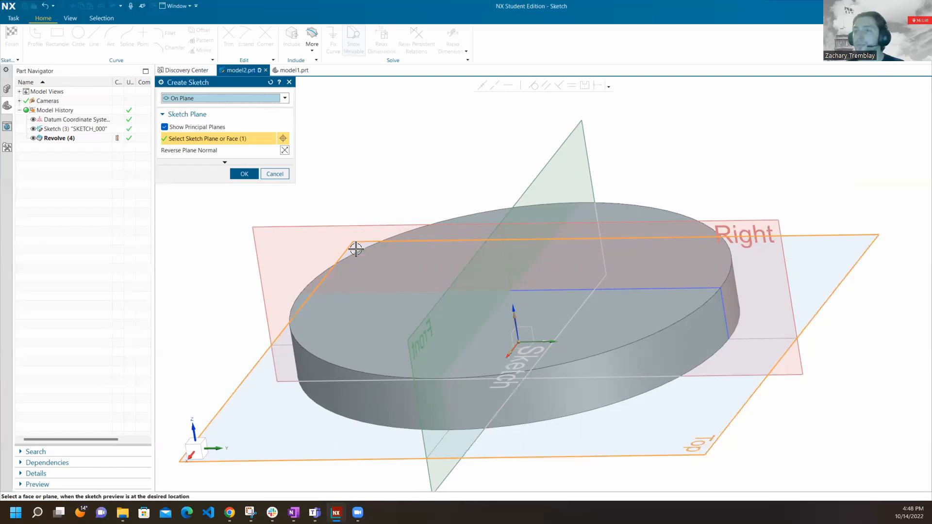
middle_click_drag(312, 413, 332, 306)
middle_click(333, 306)
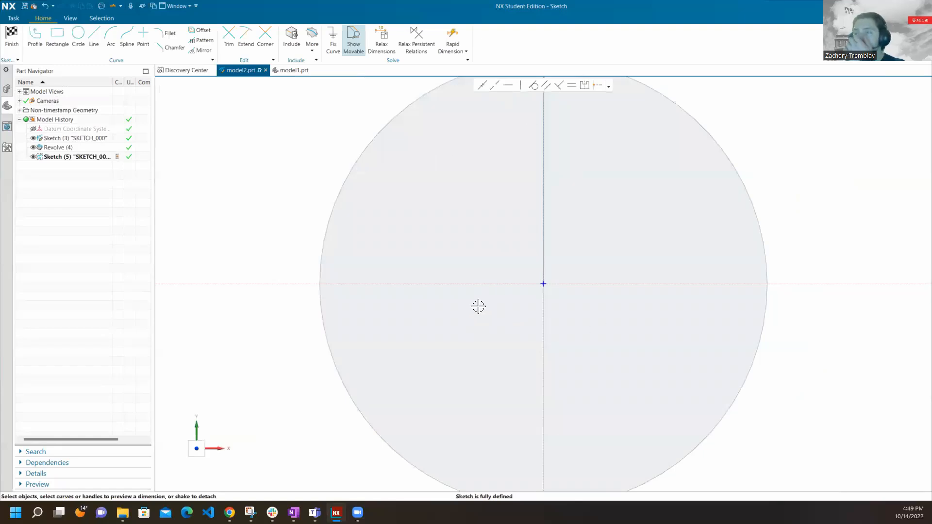
Sketch two separate rectangles on opposite sides of the origin across the horizontal axis, the left one about 41 by 45 mm.
scroll(474, 307, "down", 3)
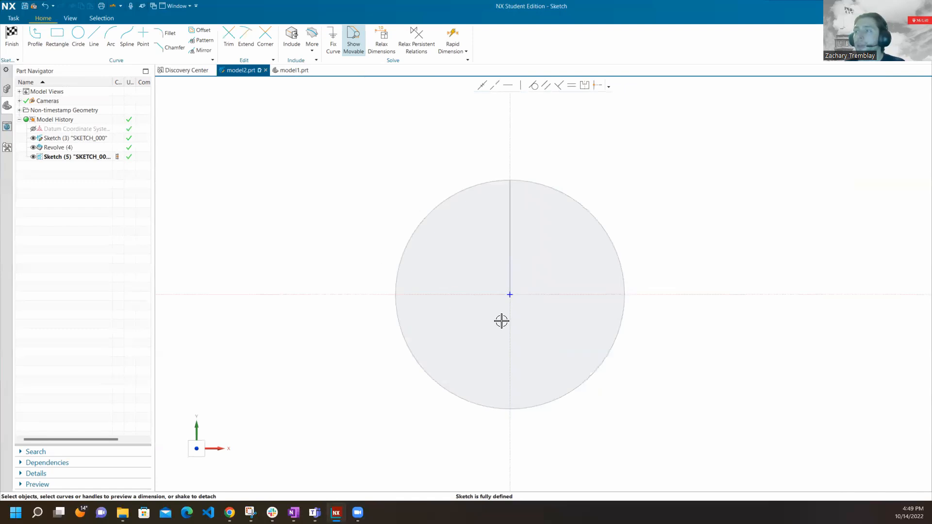
scroll(506, 310, "up", 3)
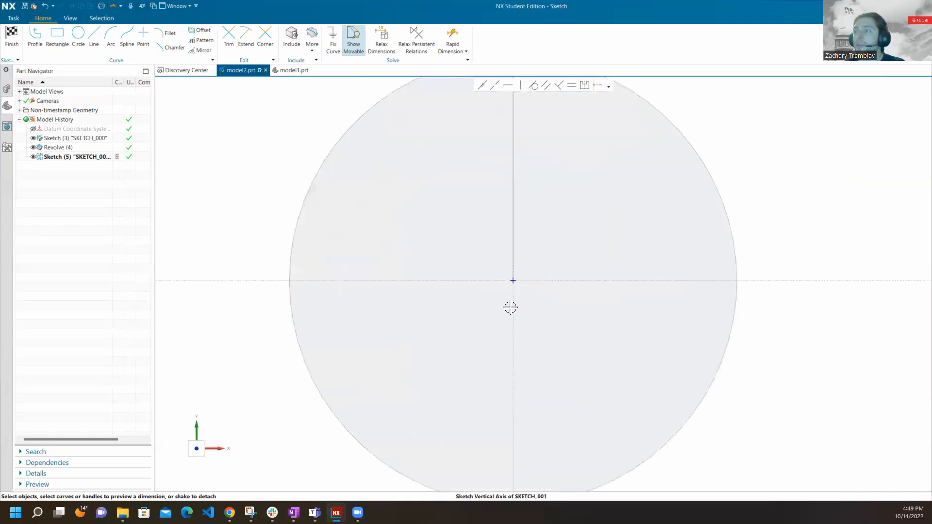
left_click(58, 34)
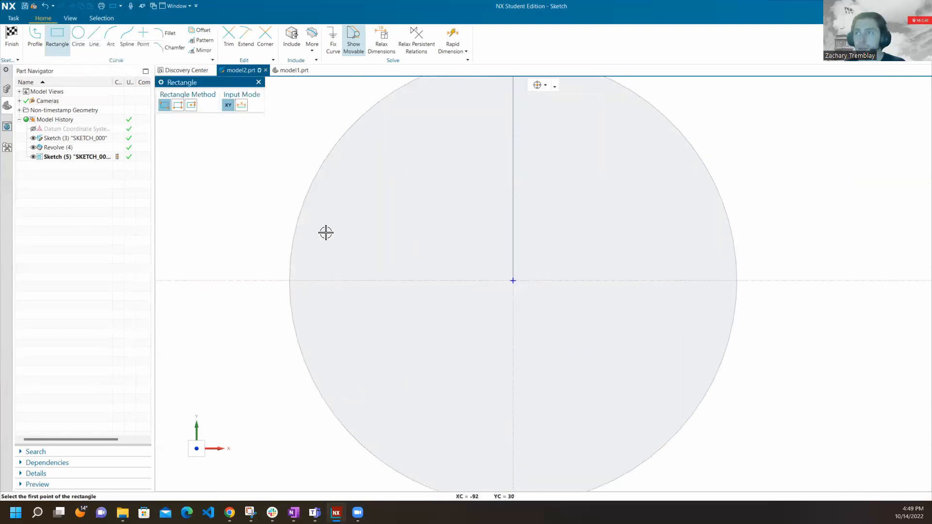
left_click(363, 229)
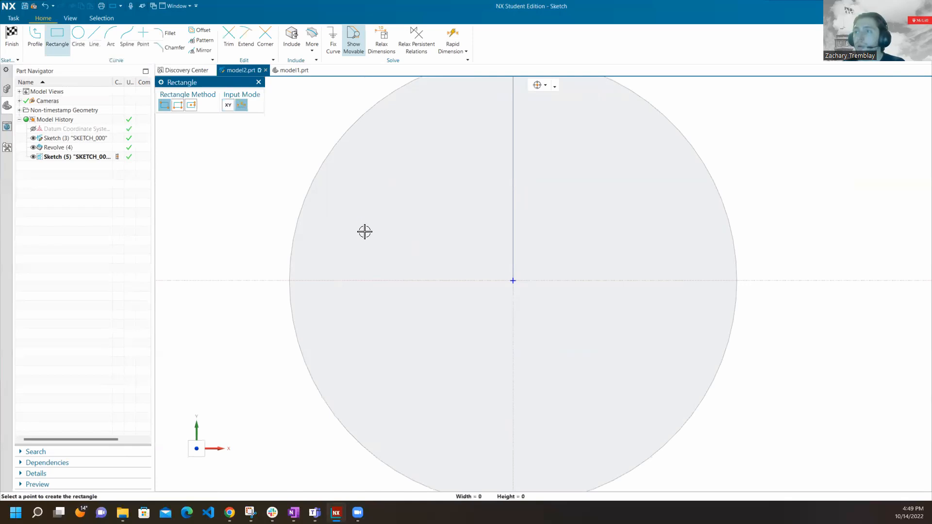
left_click(455, 329)
left_click(575, 229)
left_click(676, 330)
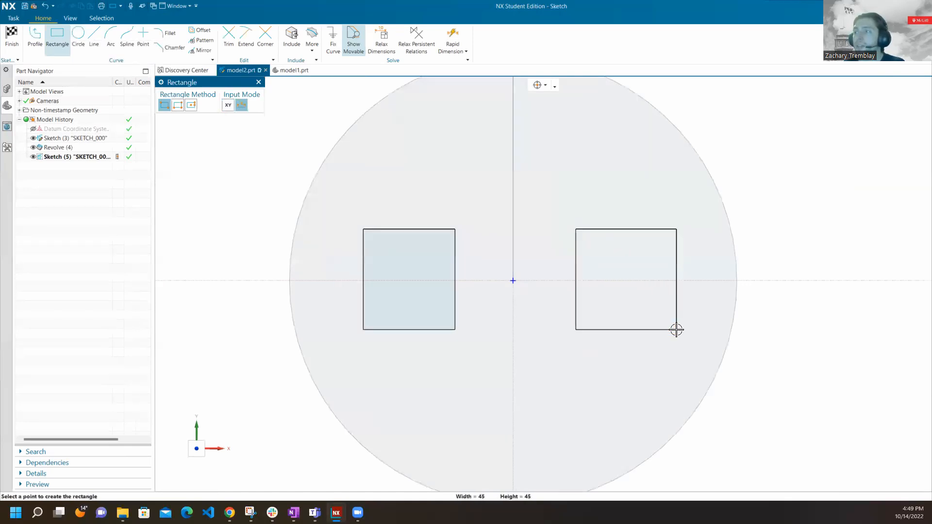
left_click(258, 83)
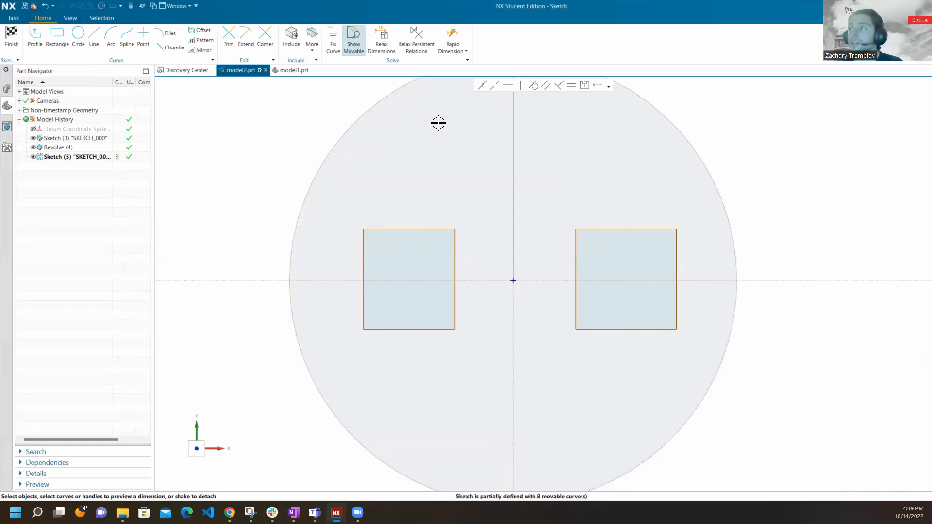
Make the upper edges of the two rectangles collinear and move their lower edges slightly upward.
left_click(495, 87)
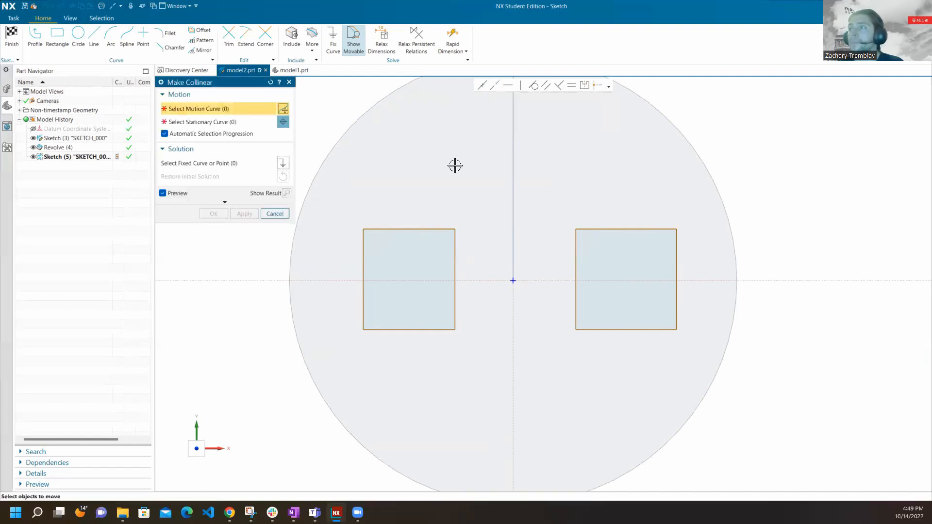
left_click(407, 228)
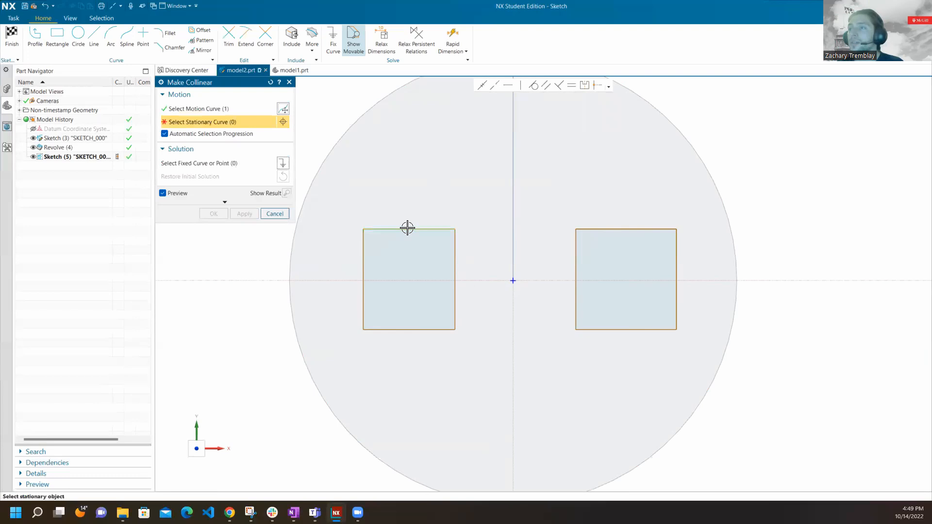
left_click(619, 229)
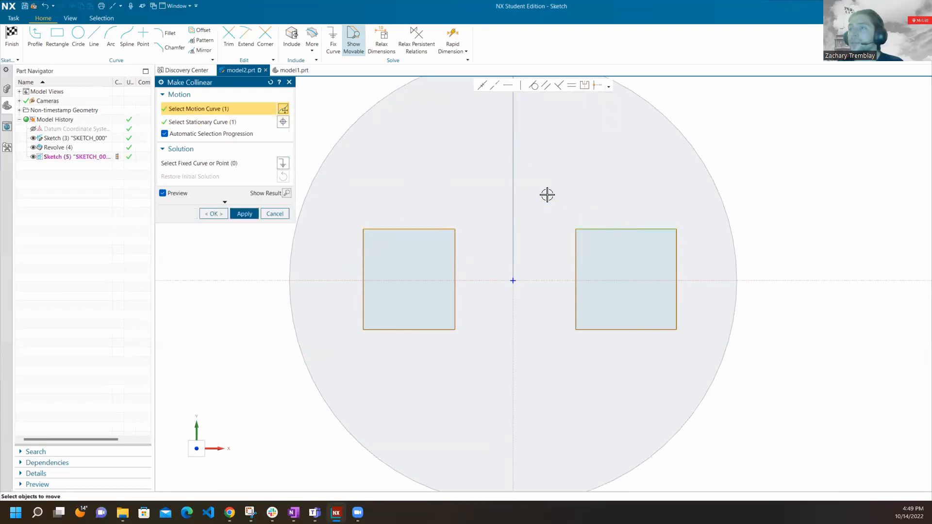
left_click(244, 213)
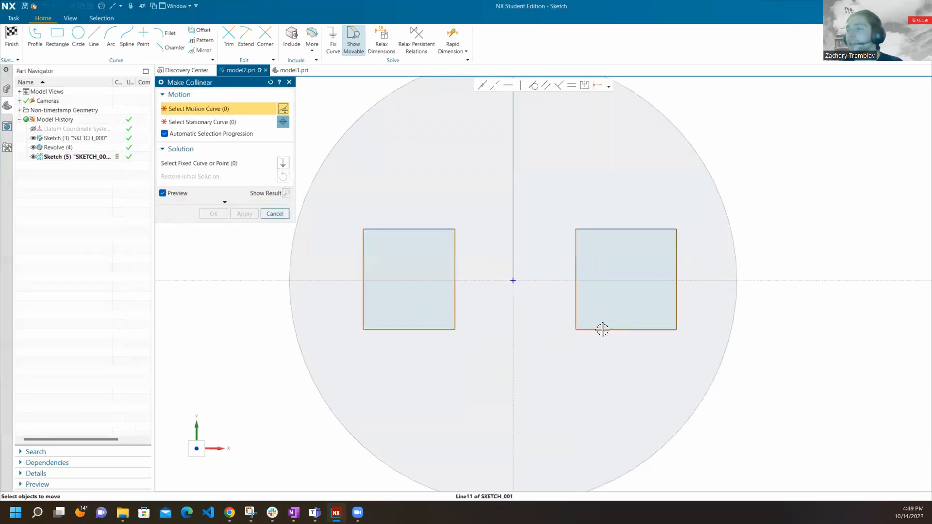
left_click(275, 214)
mouse_move(619, 329)
left_mouse_down()
mouse_move(617, 370)
mouse_move(622, 299)
mouse_move(619, 319)
left_mouse_up()
mouse_move(437, 318)
left_mouse_down()
mouse_move(439, 291)
mouse_move(440, 320)
left_mouse_up()
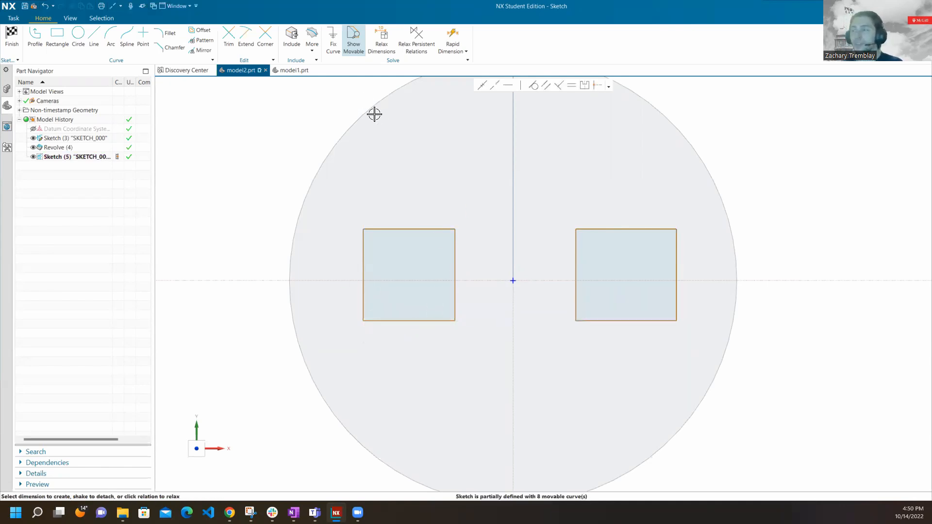
Apply Make Collinear to the two rectangles' upper edges and to their lower edges.
left_click(494, 85)
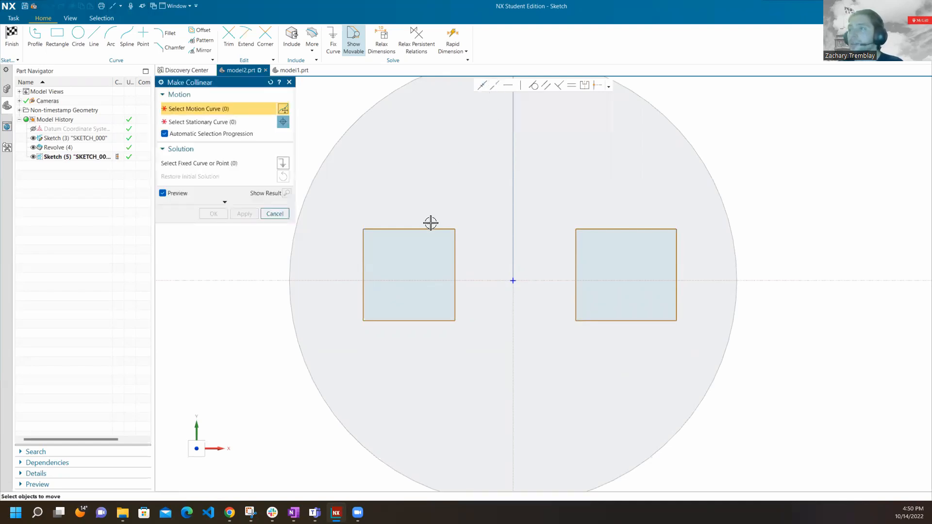
left_click(412, 229)
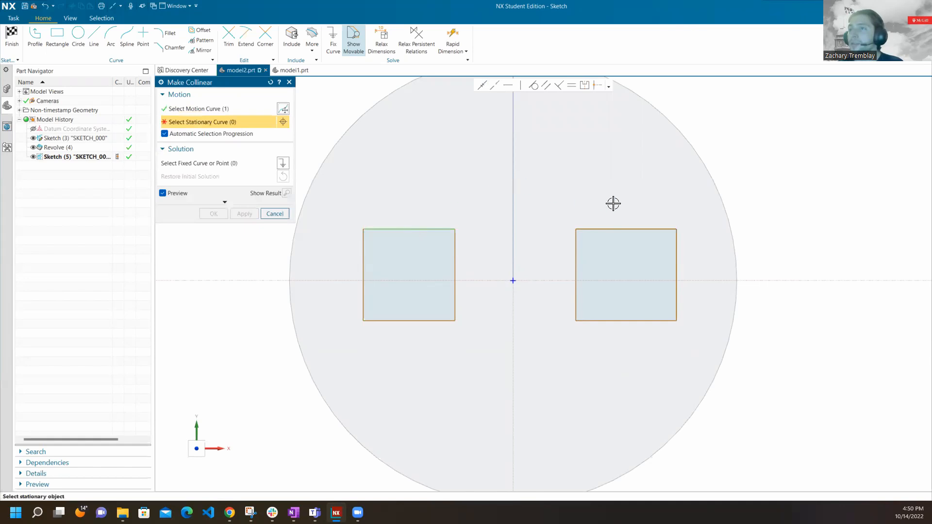
left_click(644, 229)
left_click(239, 214)
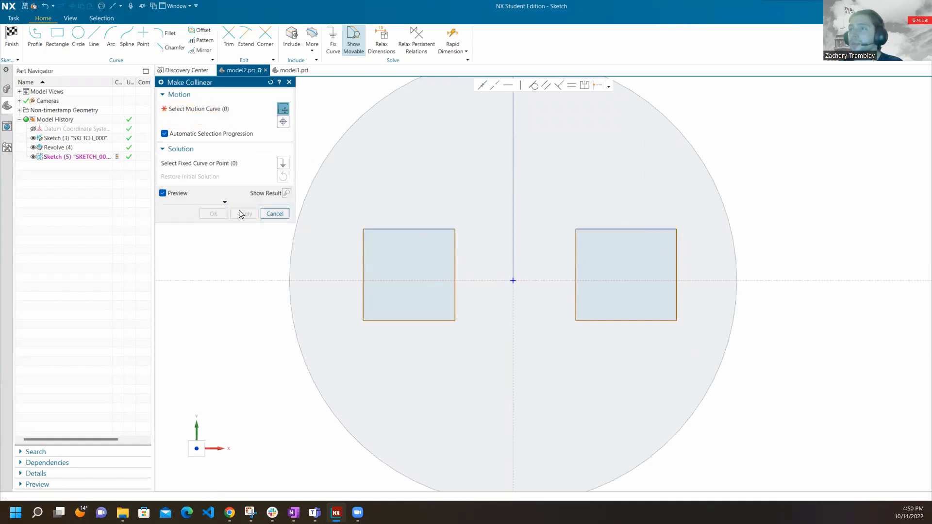
left_click(432, 320)
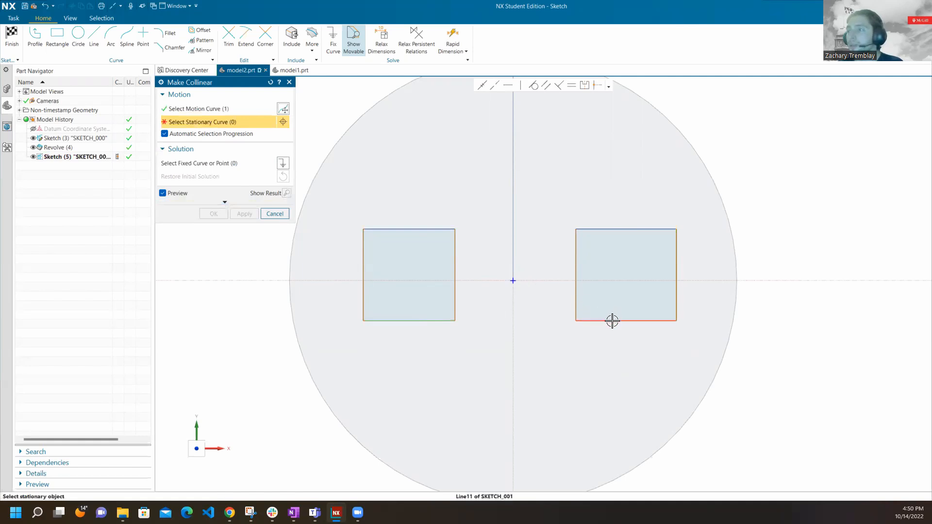
left_click(612, 320)
left_click(209, 213)
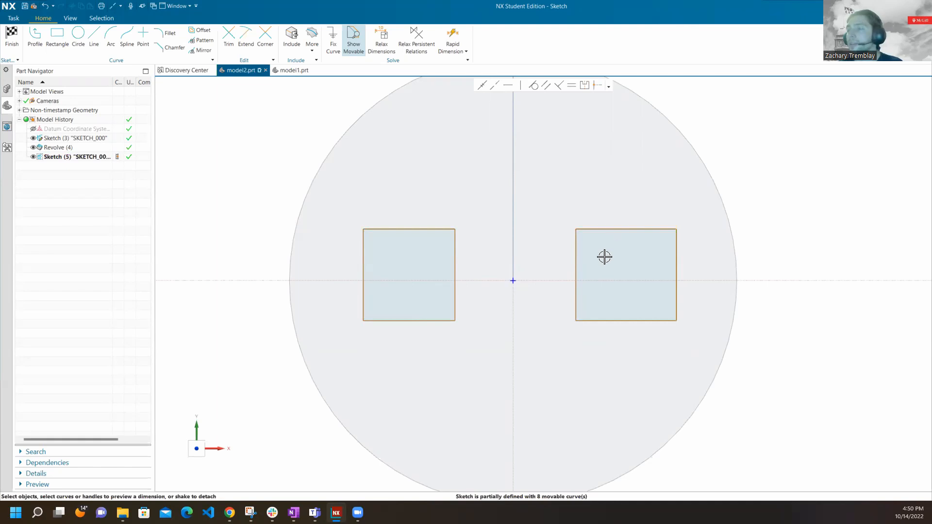
Narrow the right rectangle from its outer edge and make the left rectangle's upper and left edges equal in length.
left_click_drag(672, 260, 661, 255)
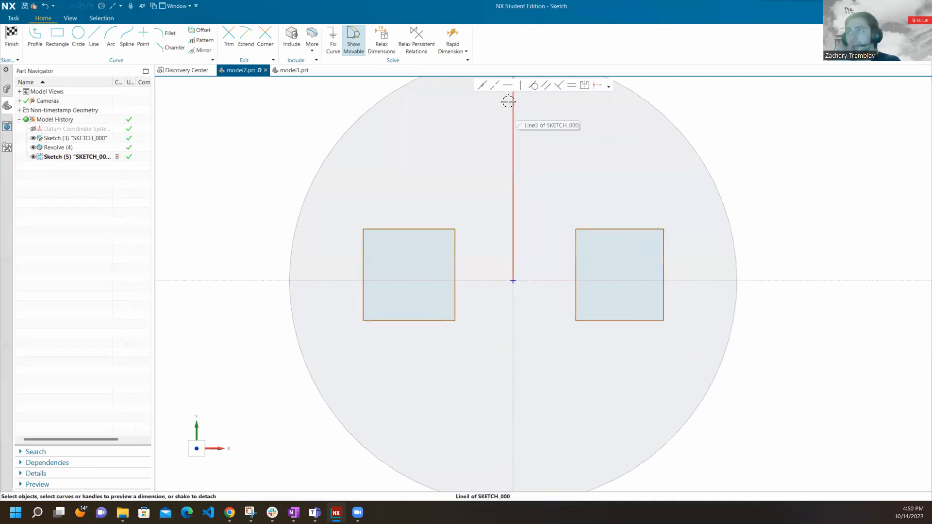
left_click(571, 87)
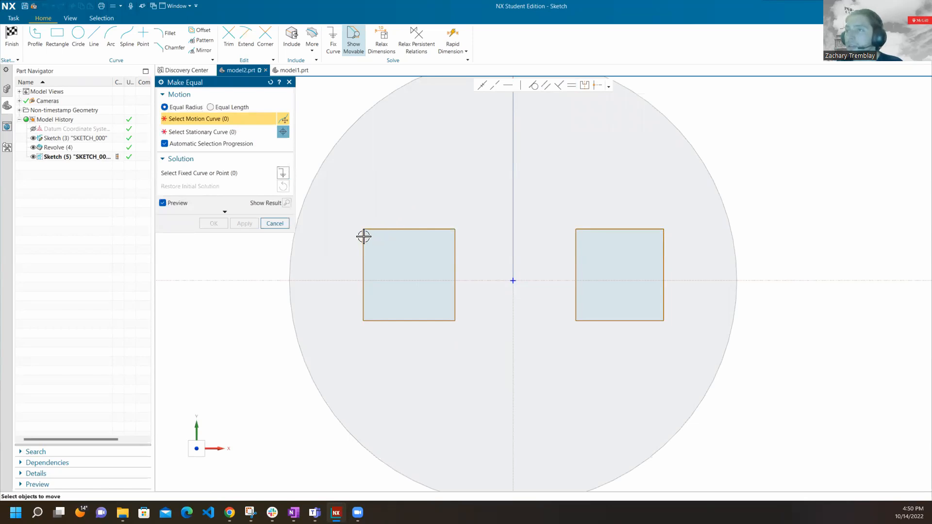
left_click(211, 106)
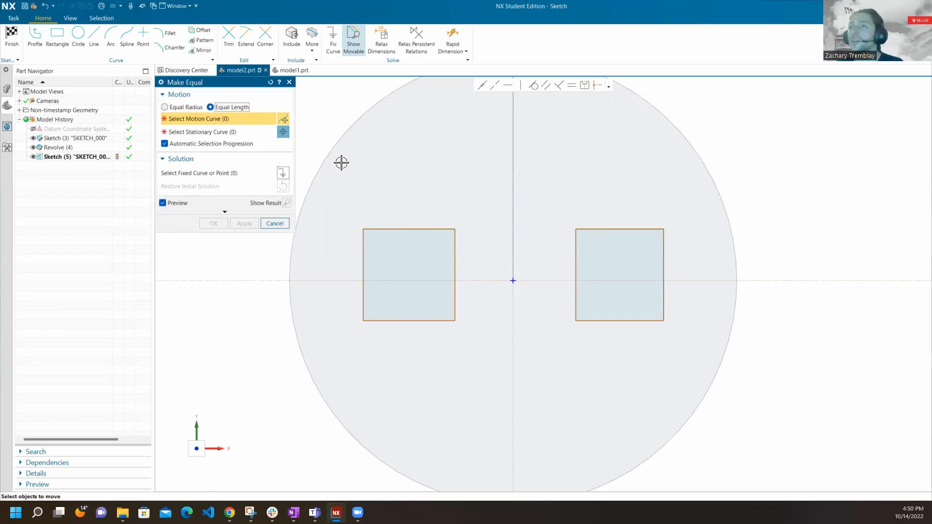
left_click(385, 228)
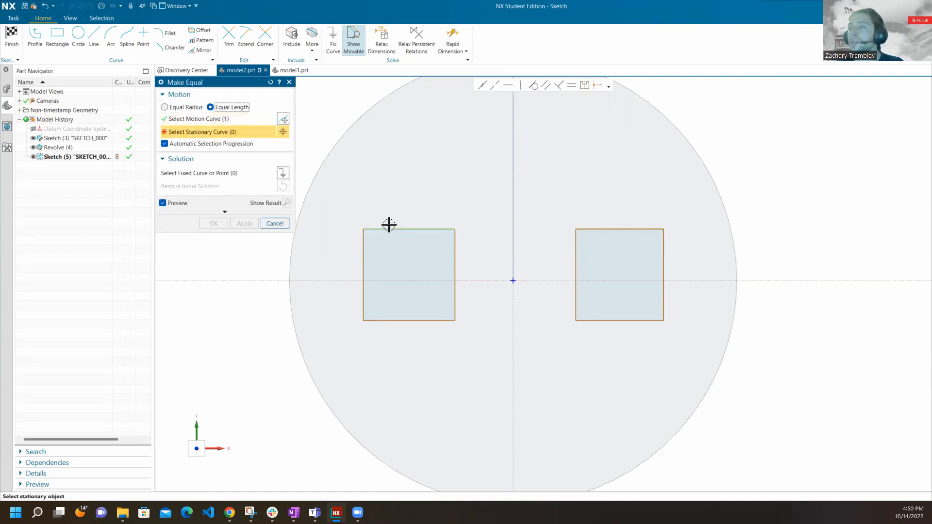
left_click(363, 242)
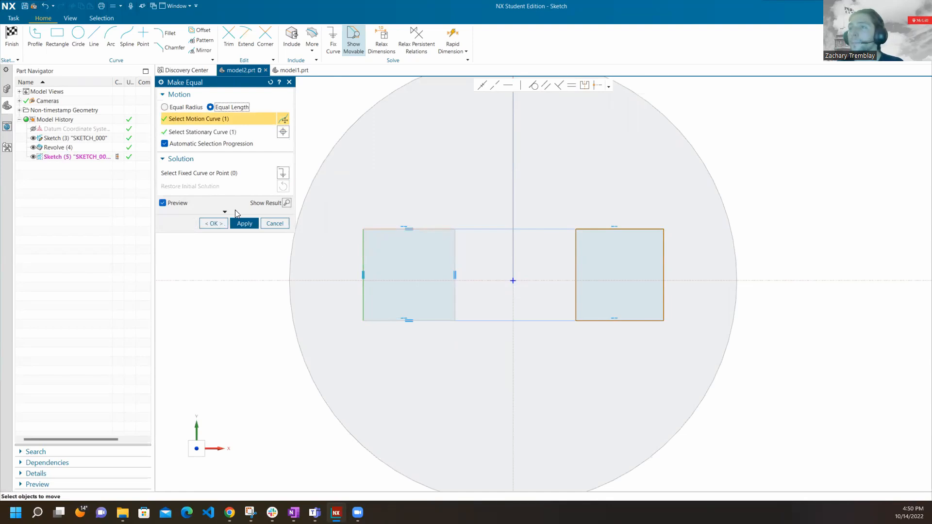
left_click(243, 224)
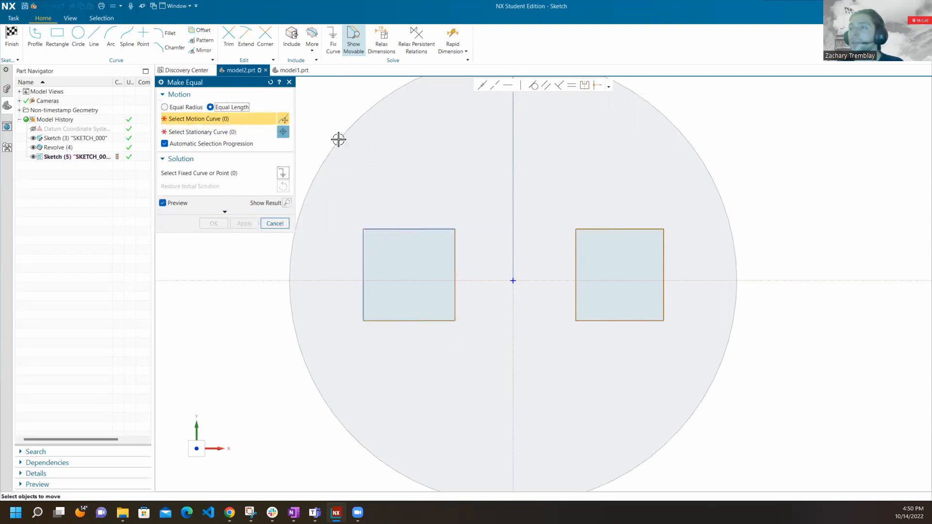
Make the right rectangle's upper edge equal in length to its outer vertical edge.
left_click(622, 230)
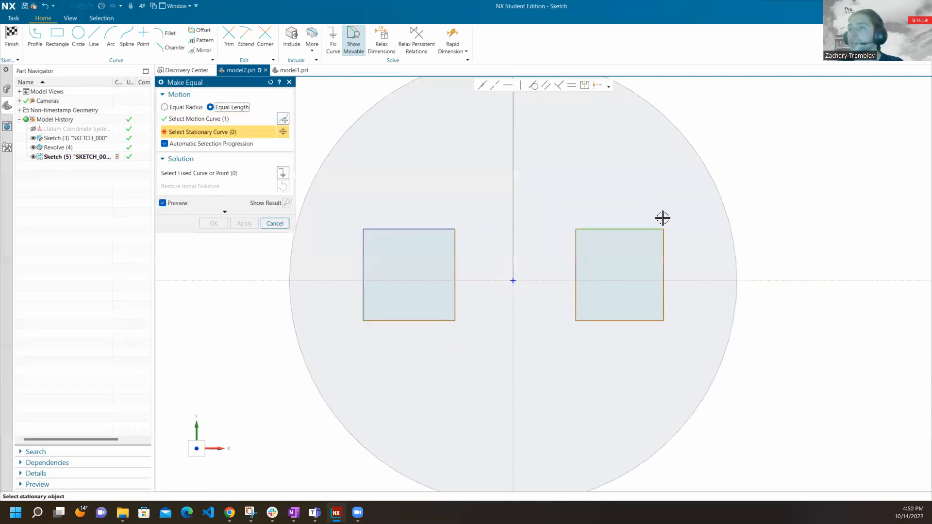
left_click(663, 252)
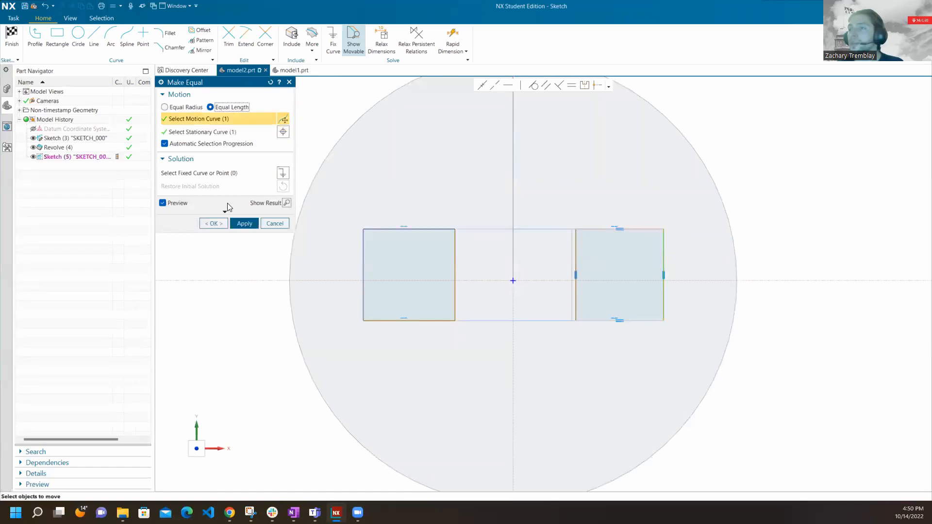
left_click(243, 223)
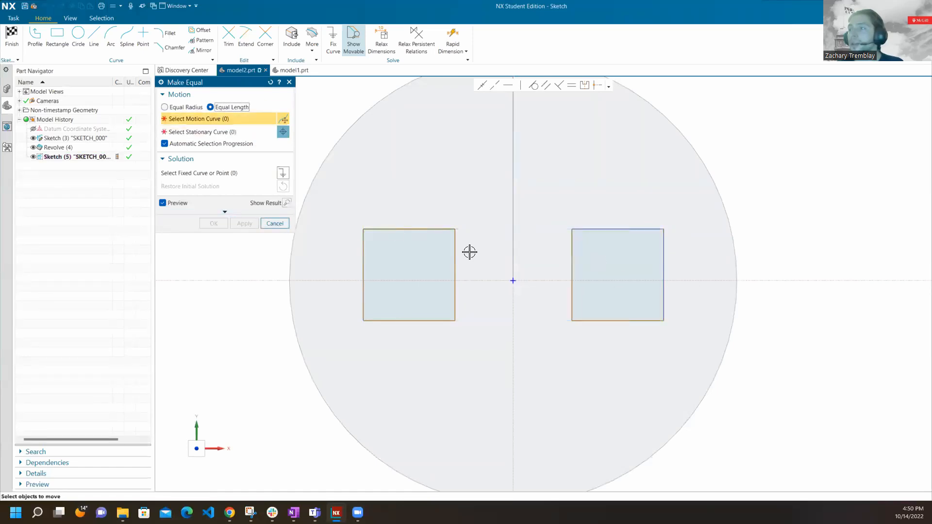
left_click(274, 223)
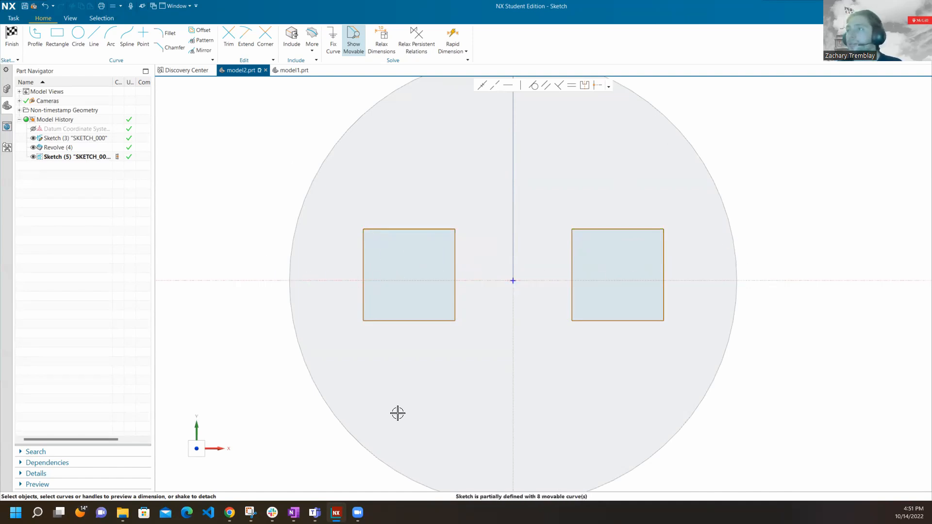
Apply Make Horizontal to align the midpoint of the left square's inner edge with the sketch origin.
left_click(508, 85)
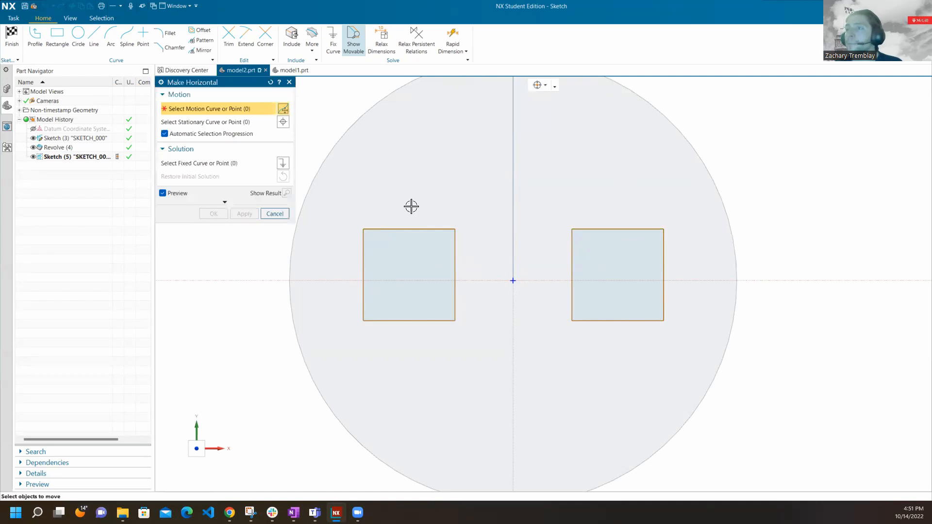
scroll(454, 273, "up", 2)
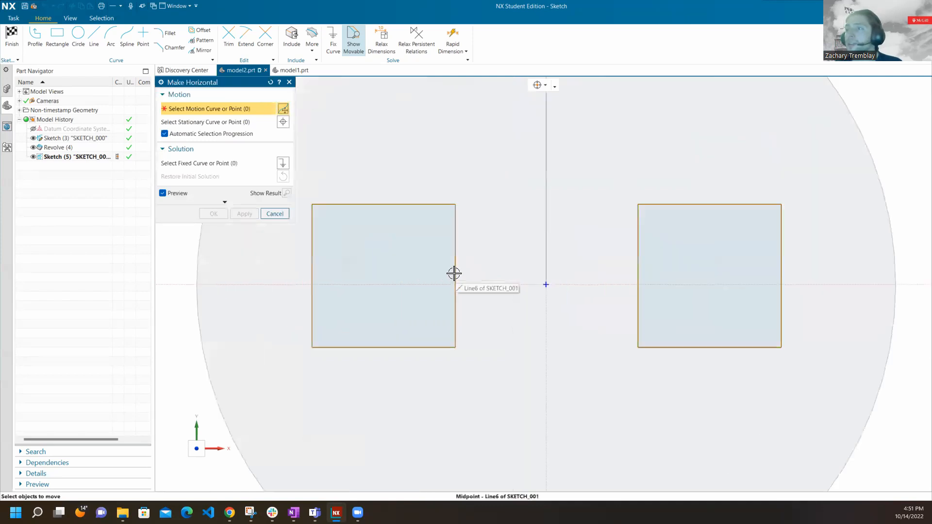
scroll(454, 273, "up", 1)
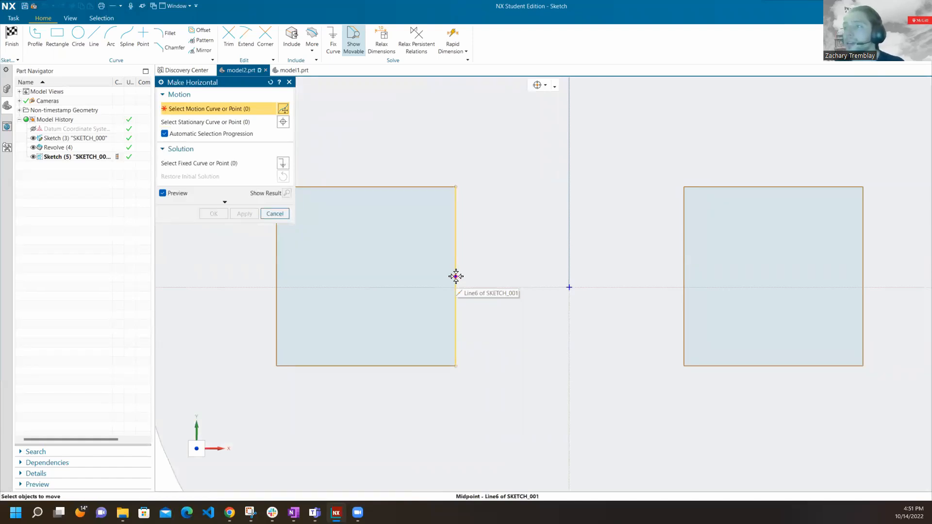
left_click(455, 276)
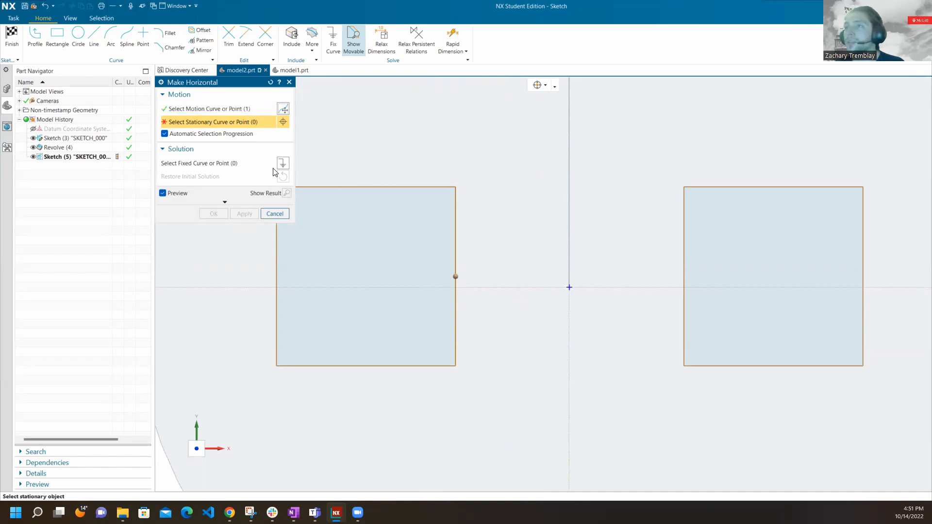
left_click(569, 287)
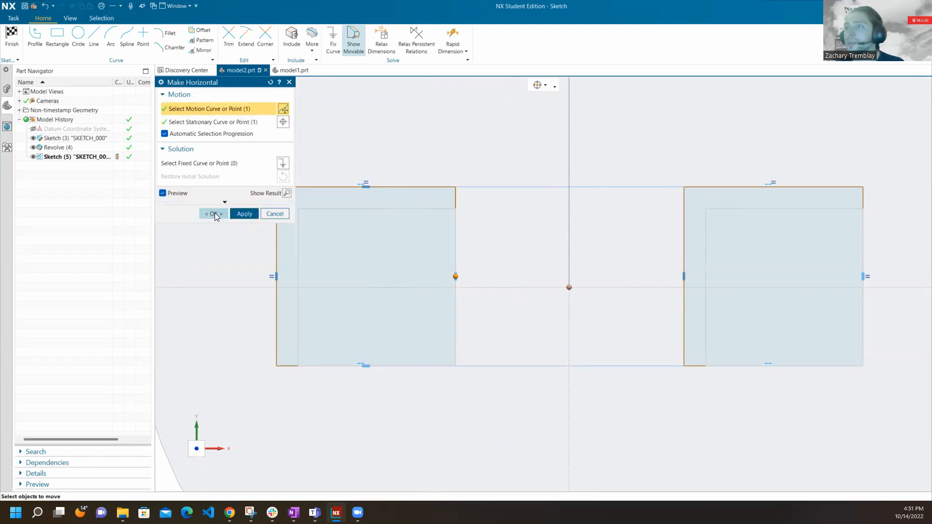
left_click(214, 214)
scroll(439, 284, "up", 4)
scroll(441, 275, "down", 4)
scroll(441, 274, "down", 2)
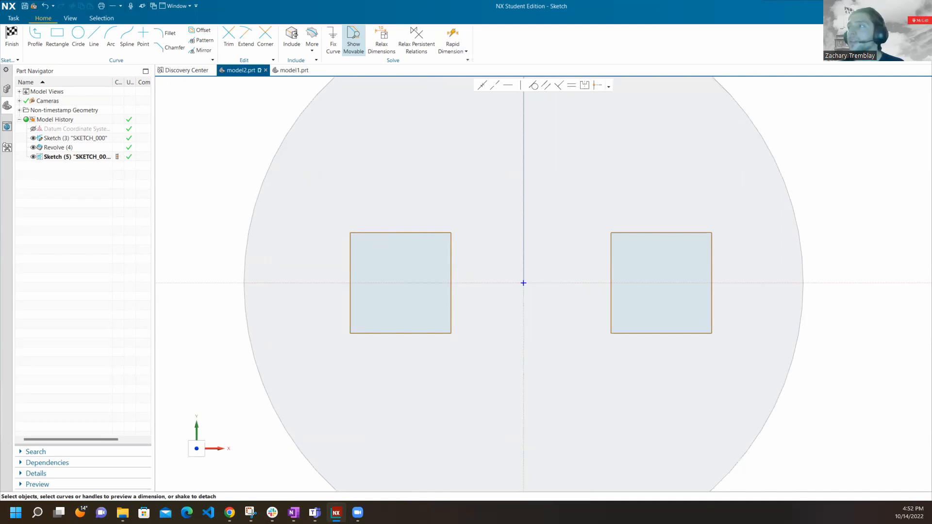
Dimension the left square's upper edge and set its length to 50 mm.
key("d")
left_click(427, 232)
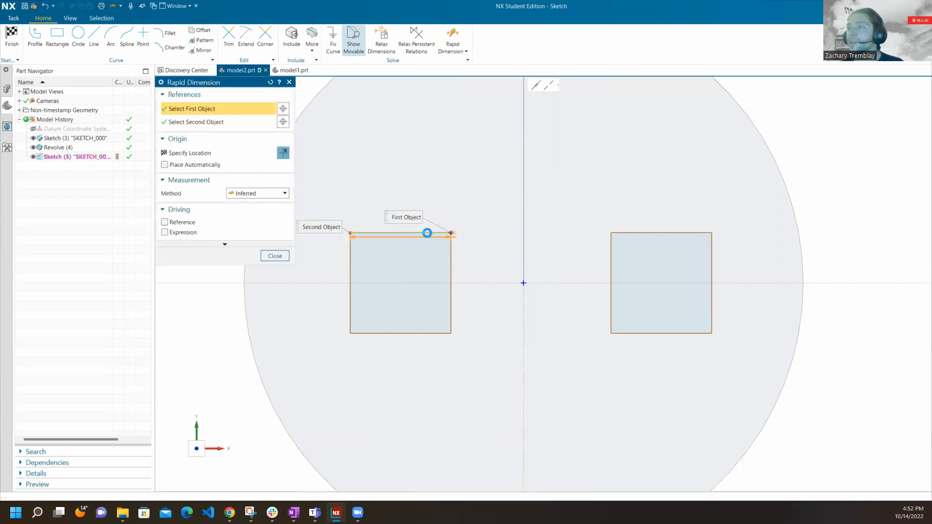
left_click(395, 178)
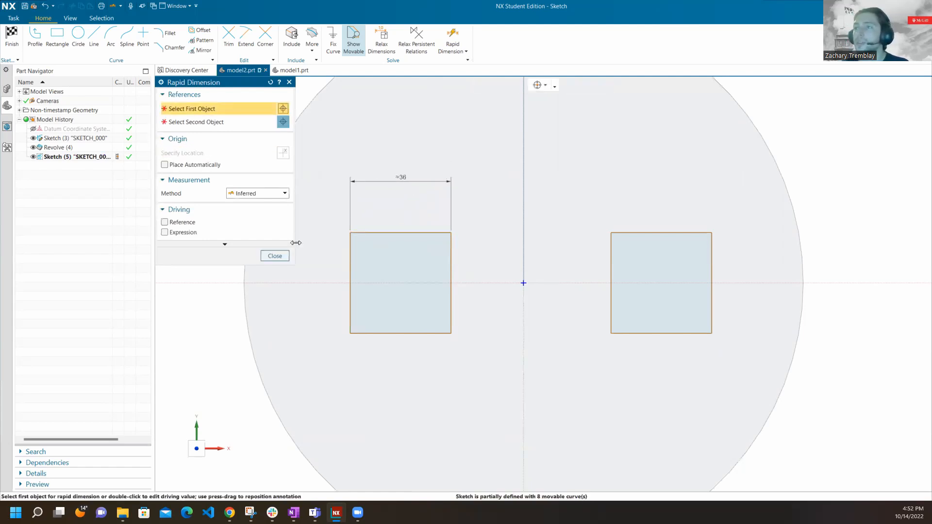
left_click(274, 256)
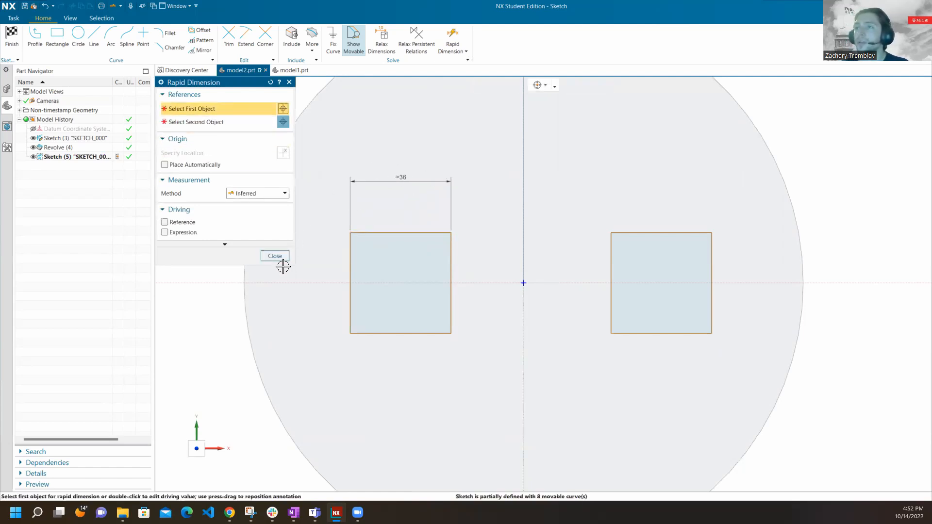
double_click(400, 179)
type("50")
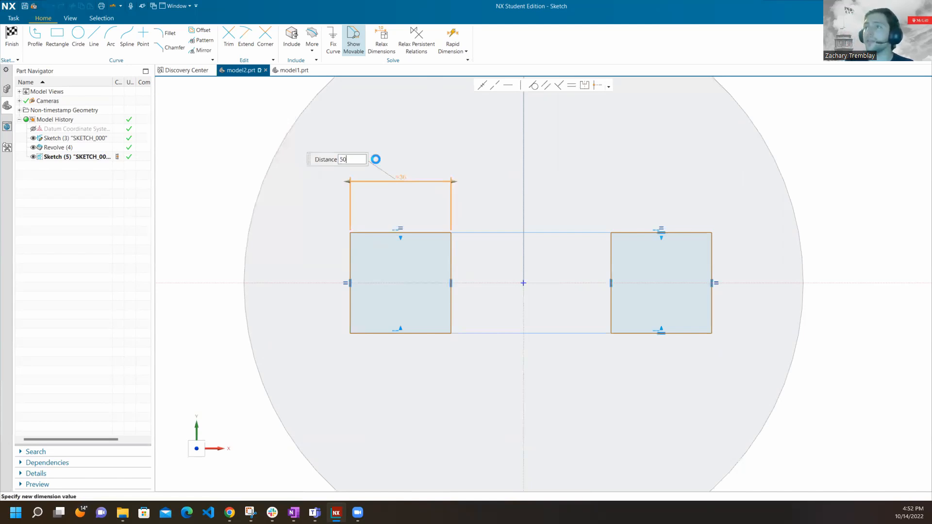
key("Return")
left_click(413, 266)
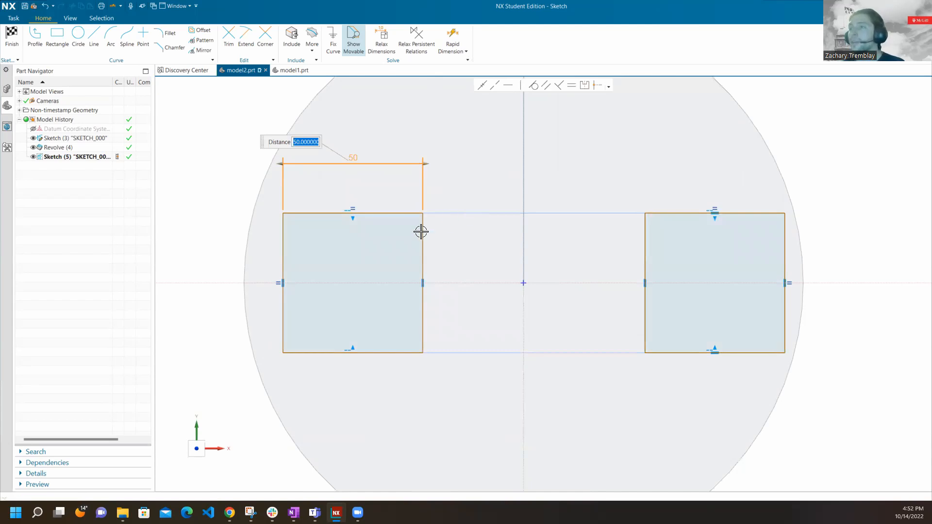
left_click(226, 168)
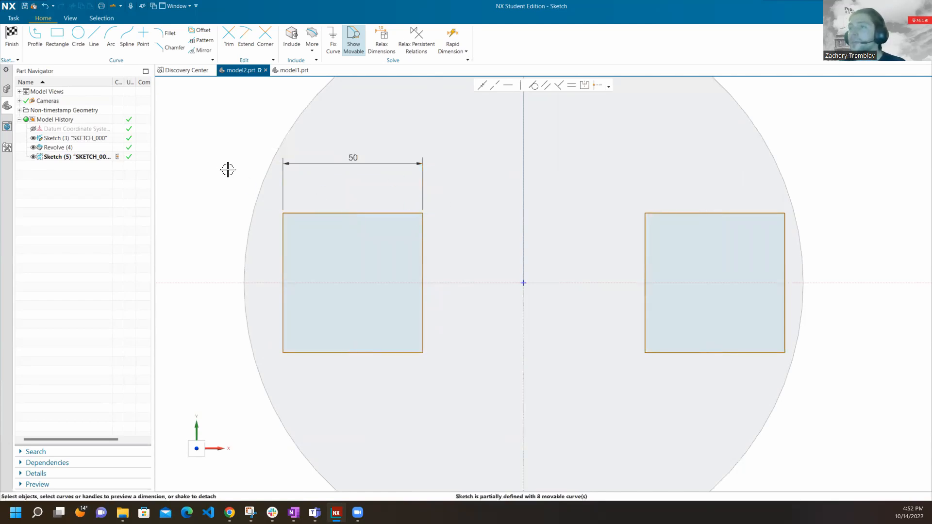
Move both squares inward along the horizontal axis and undo the detachment of the left square's inner edge.
left_click_drag(300, 213, 350, 212)
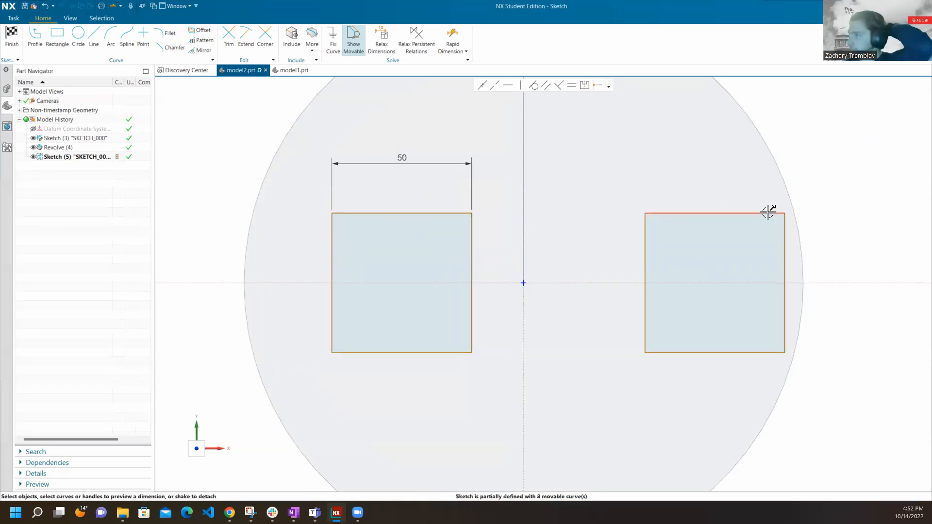
left_click_drag(648, 233, 605, 231)
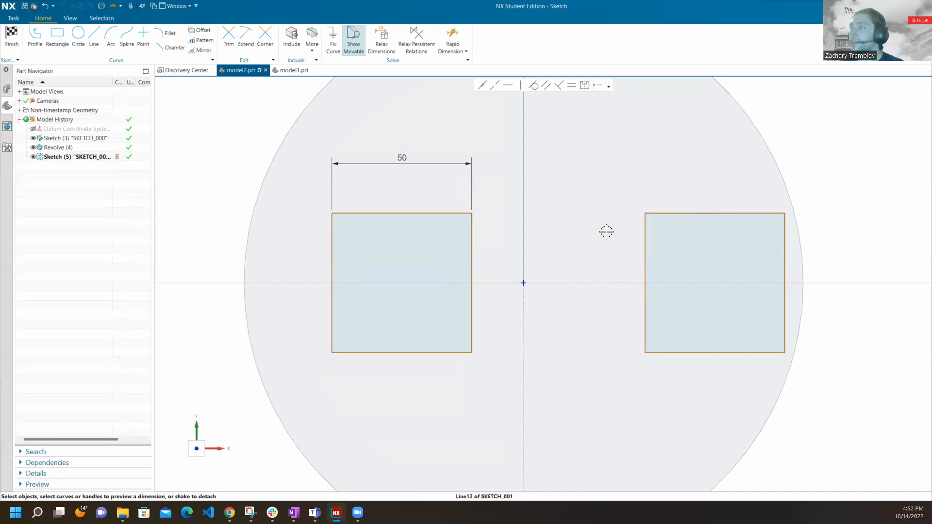
mouse_move(470, 228)
left_mouse_down()
mouse_move(409, 231)
mouse_move(487, 226)
mouse_move(401, 233)
mouse_move(472, 189)
mouse_move(511, 229)
mouse_move(412, 232)
mouse_move(476, 238)
left_mouse_up()
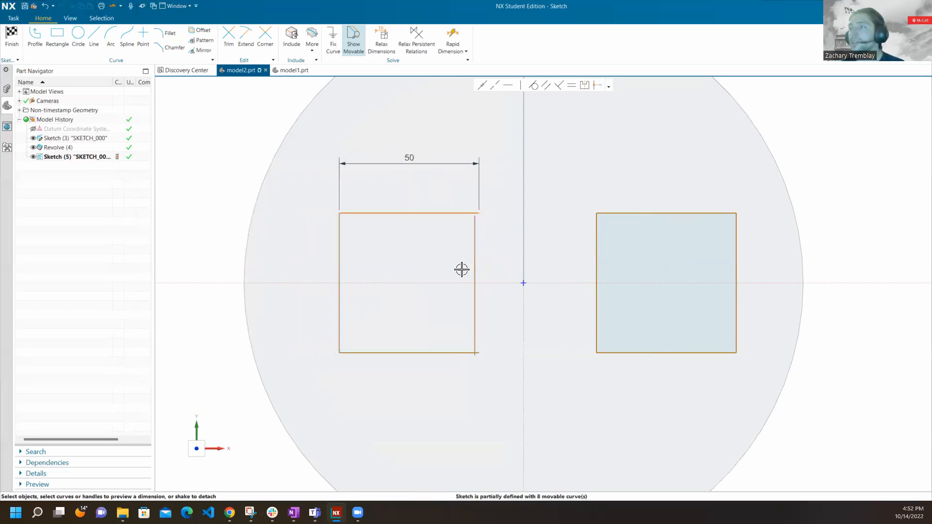
key("ctrl+z")
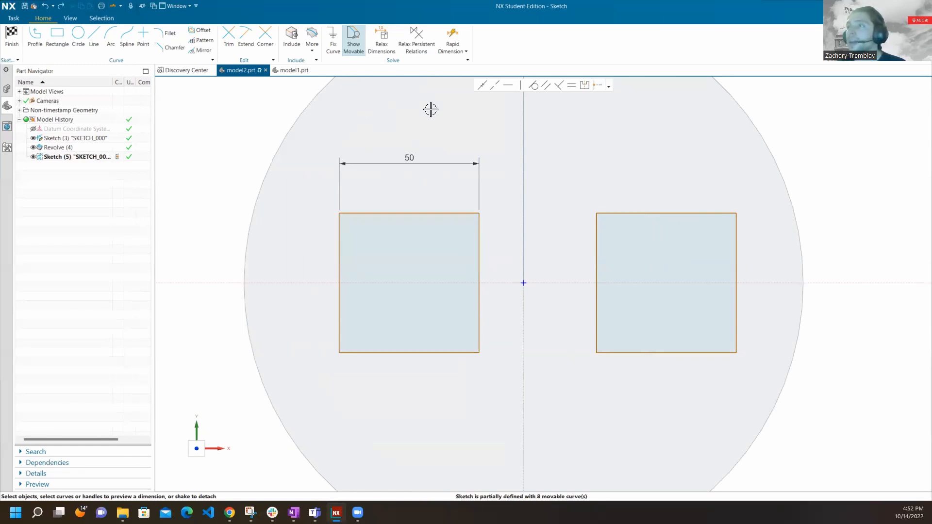
Dimension the horizontal distance from the midpoint of the left square's upper edge to the sketch origin and set it to 50 mm.
left_click(449, 35)
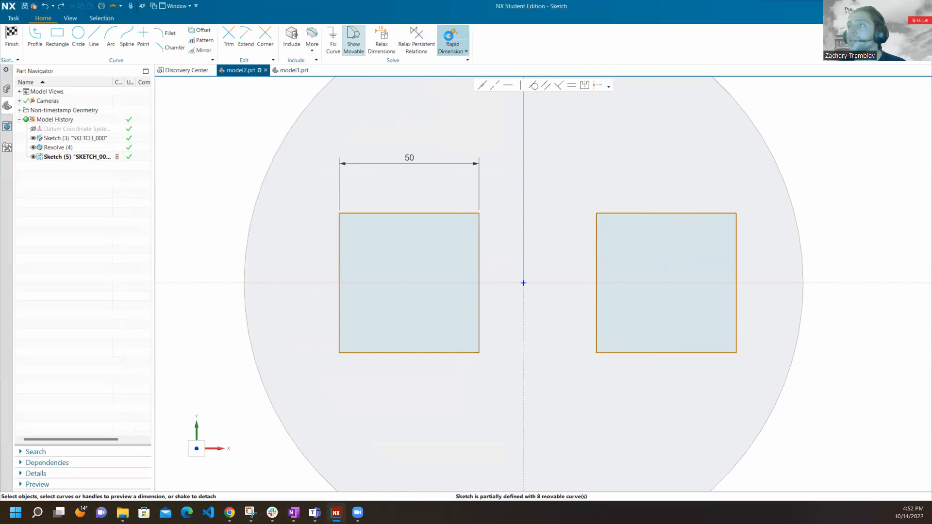
left_click(408, 213)
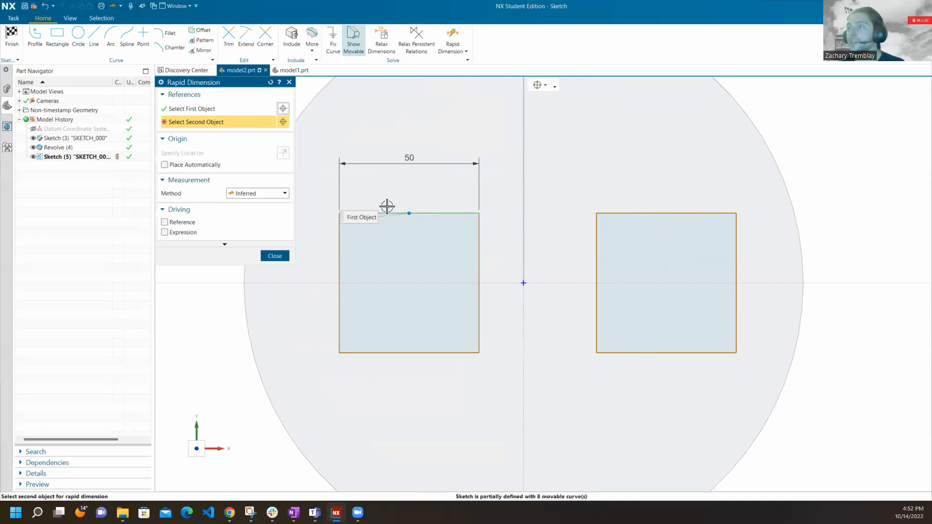
left_click(522, 282)
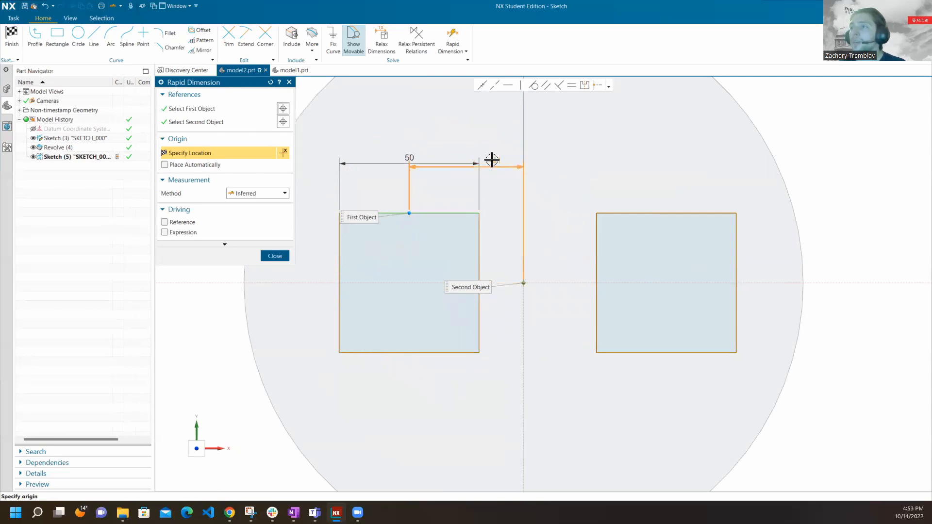
left_click(463, 132)
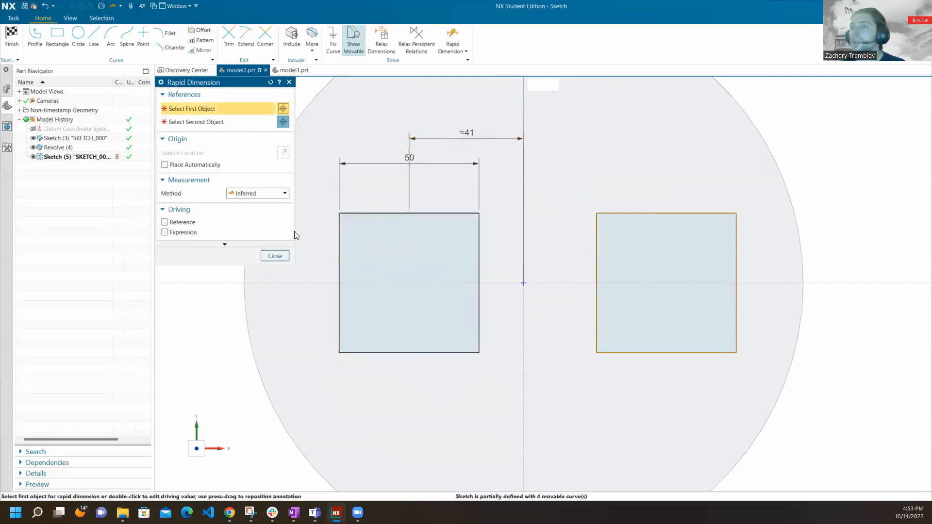
middle_click(470, 130)
mouse_move(472, 130)
left_mouse_down()
mouse_move(547, 123)
mouse_move(584, 320)
mouse_move(336, 187)
mouse_move(553, 209)
mouse_move(399, 179)
mouse_move(480, 133)
mouse_move(468, 126)
left_mouse_up()
double_click(472, 126)
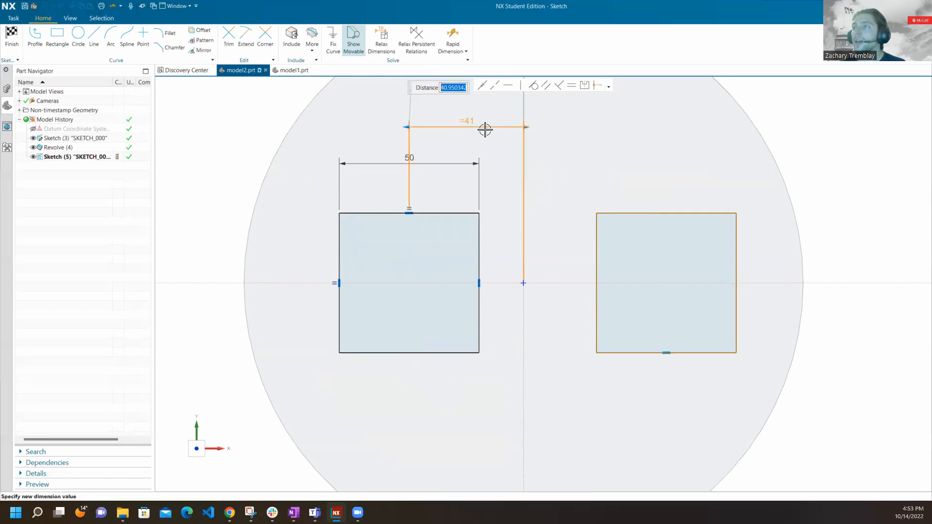
type("50")
key("Return")
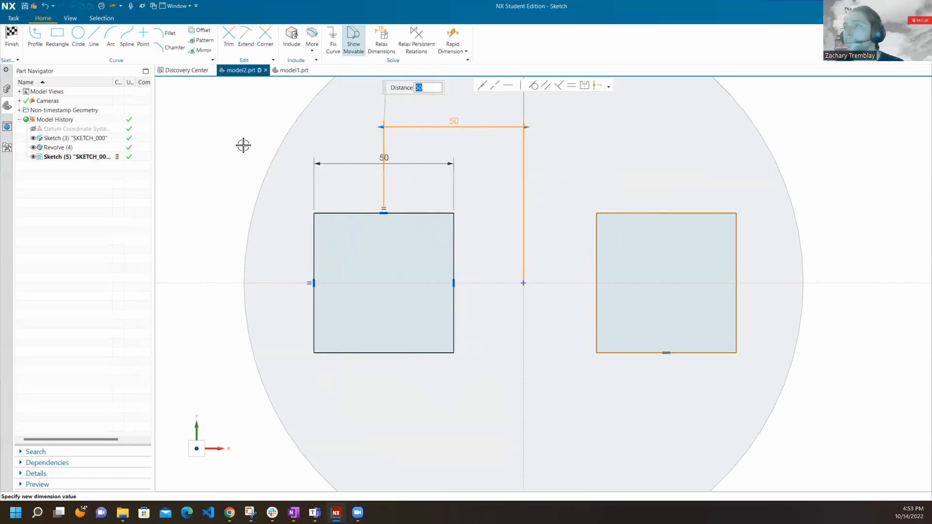
left_click(200, 142)
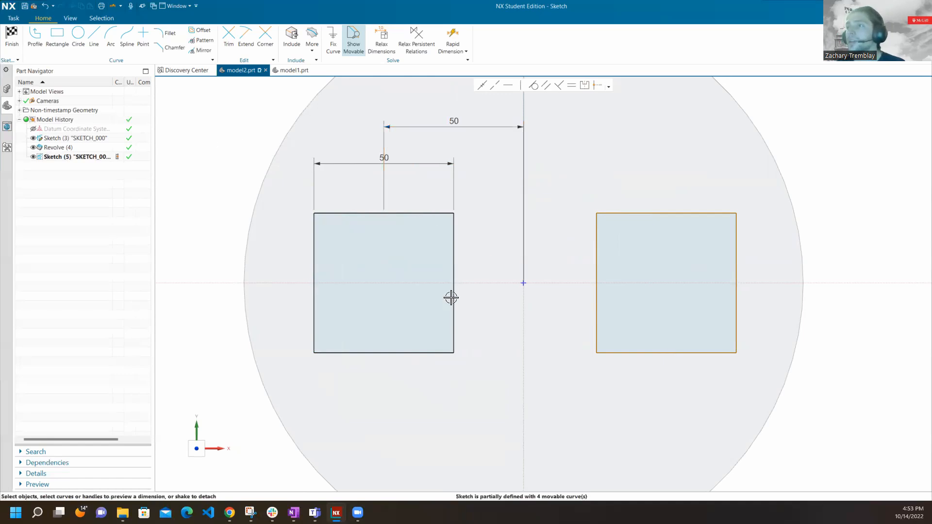
Add a length dimension to the right square's upper edge, placed above the square.
scroll(451, 298, "down", 2)
scroll(635, 253, "up", 3)
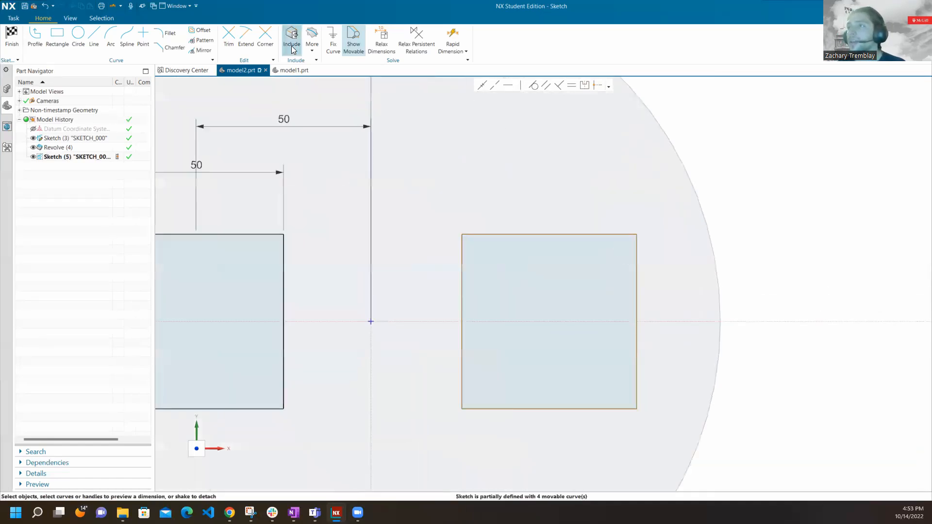
left_click(452, 37)
left_click(492, 232)
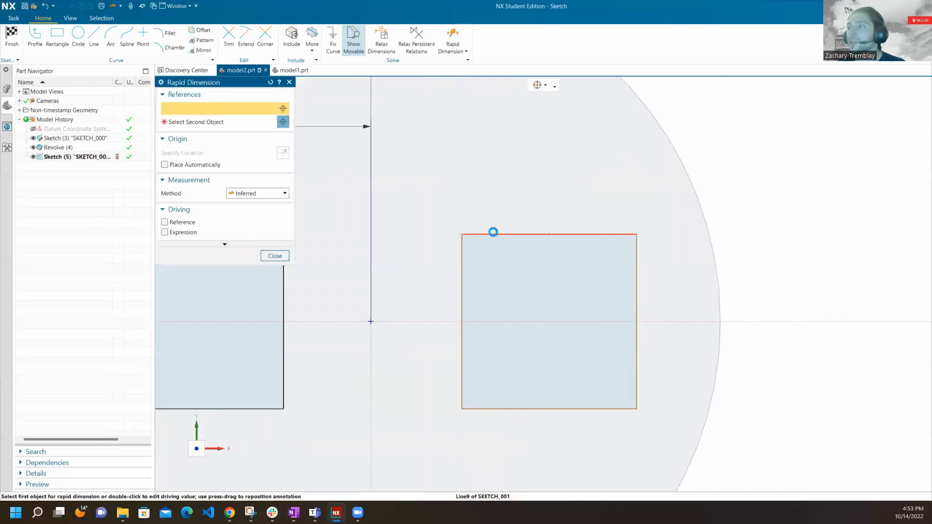
left_click(555, 175)
left_click(274, 256)
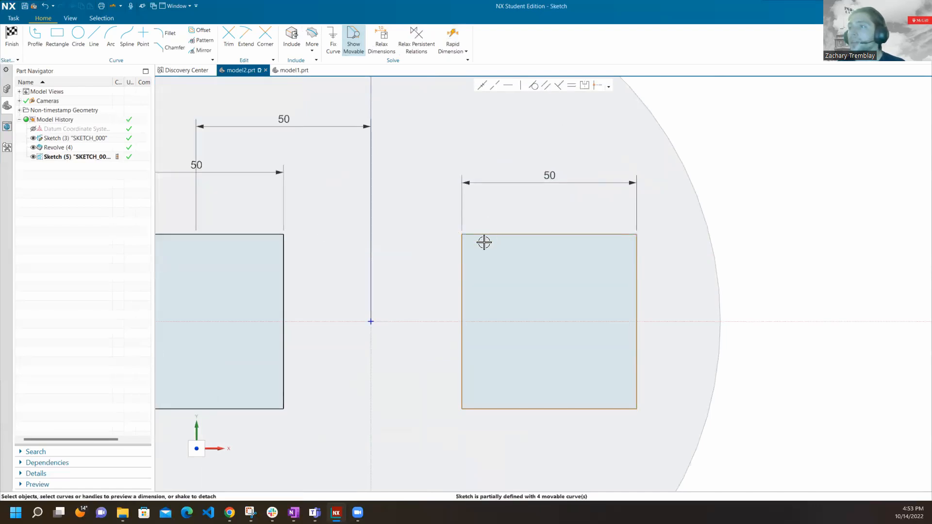
Dimension the horizontal distance from the sketch origin to the midpoint of the right square's upper edge and set it to 50 mm.
left_click(370, 320)
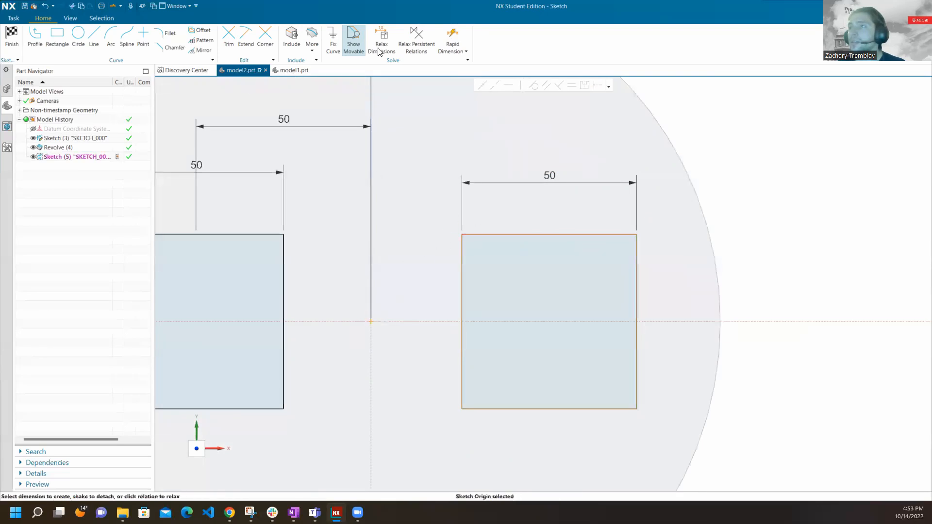
left_click(452, 36)
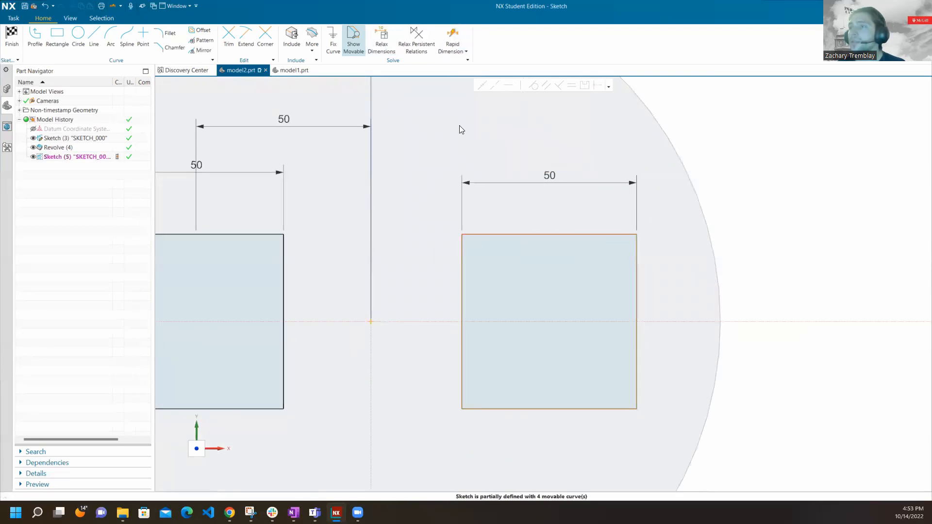
left_click(371, 322)
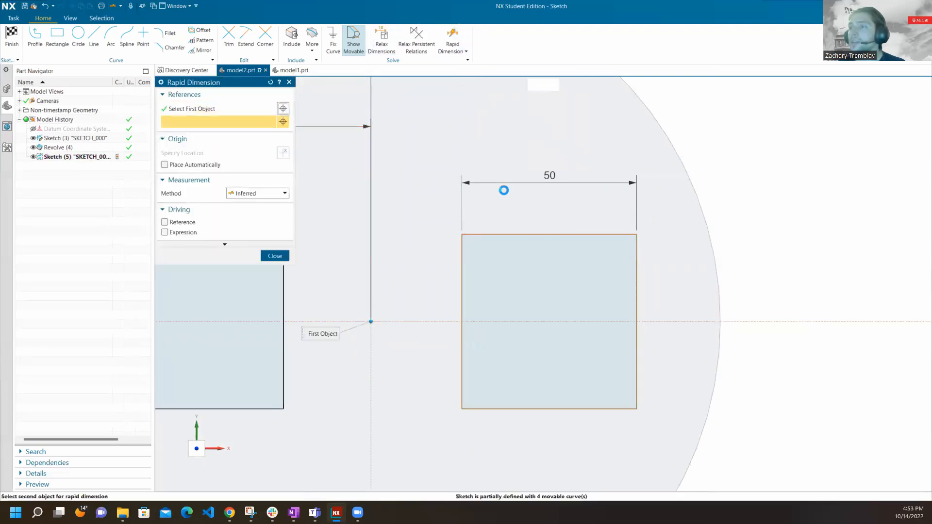
left_click(549, 233)
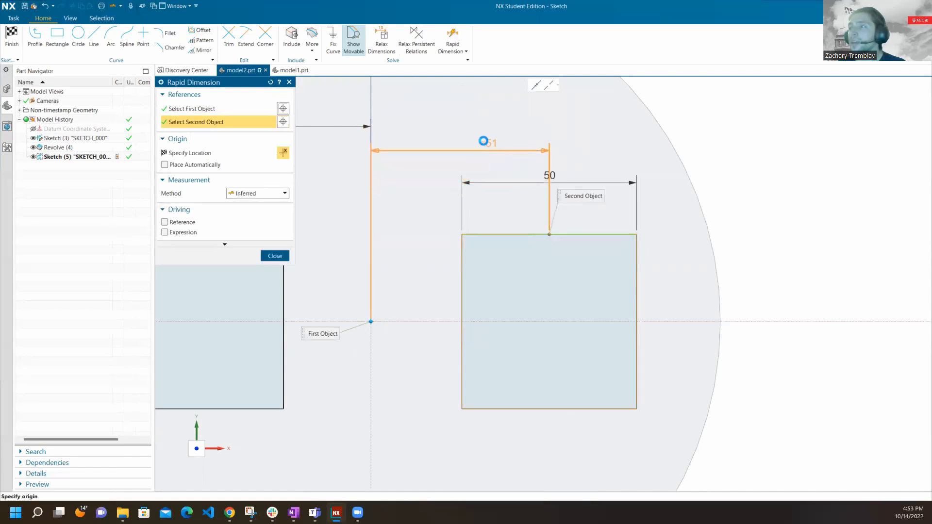
left_click(451, 119)
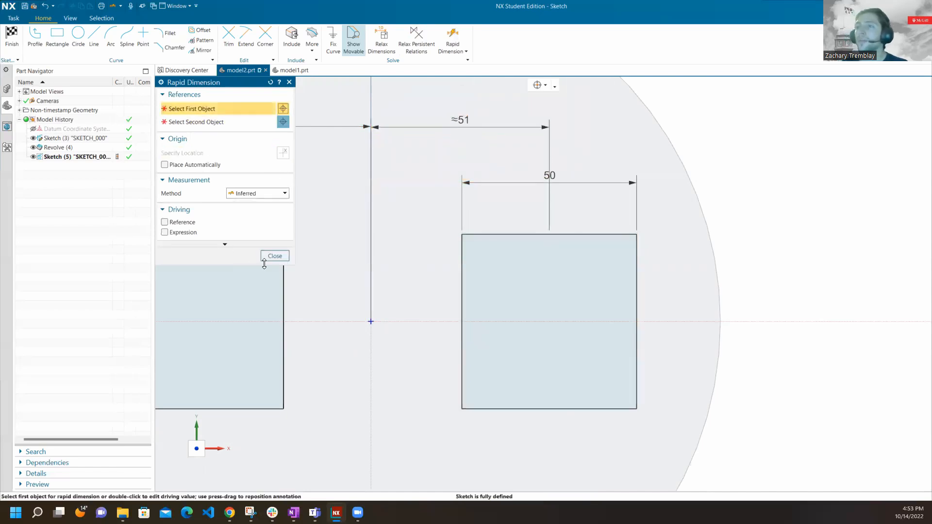
left_click(275, 256)
double_click(457, 119)
type("50")
key("Return")
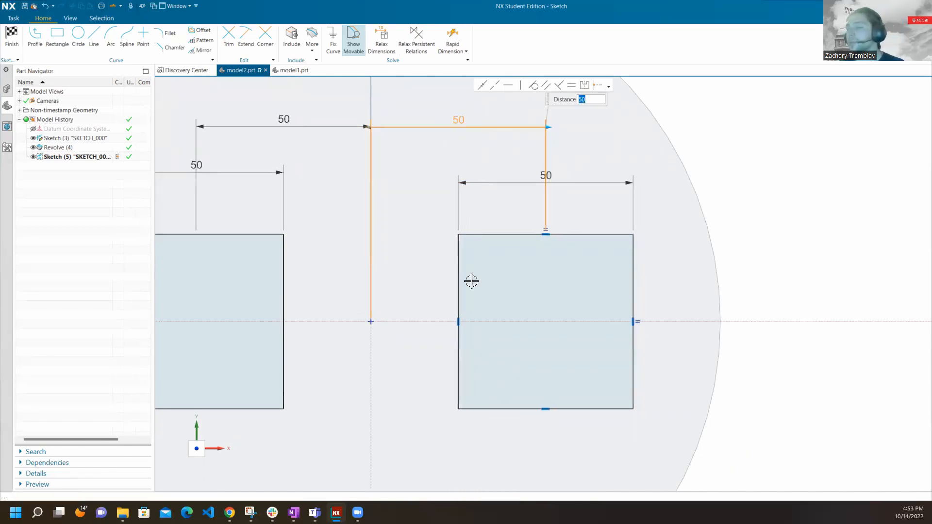
left_click(785, 145)
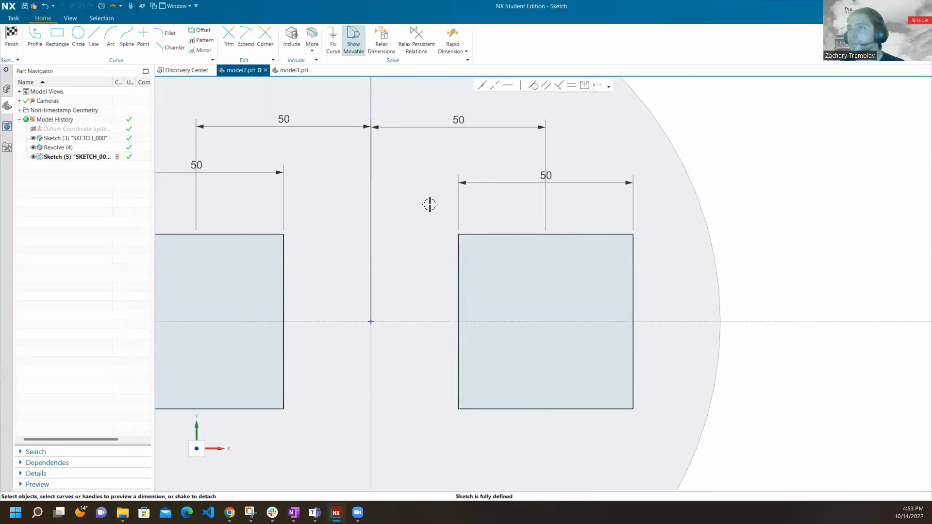
Finish the sketch of the two squares and return to the modeling environment.
scroll(682, 226, "up", 1)
scroll(680, 225, "down", 3)
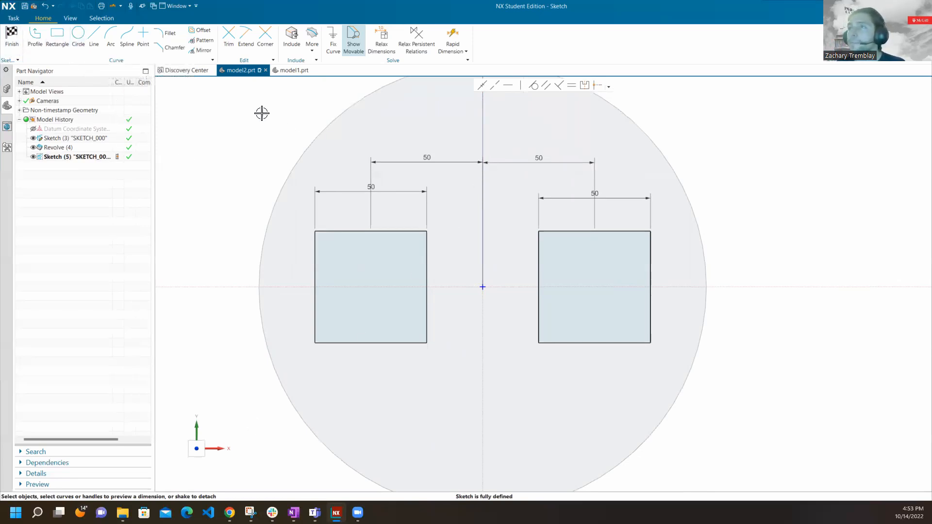
left_click(11, 36)
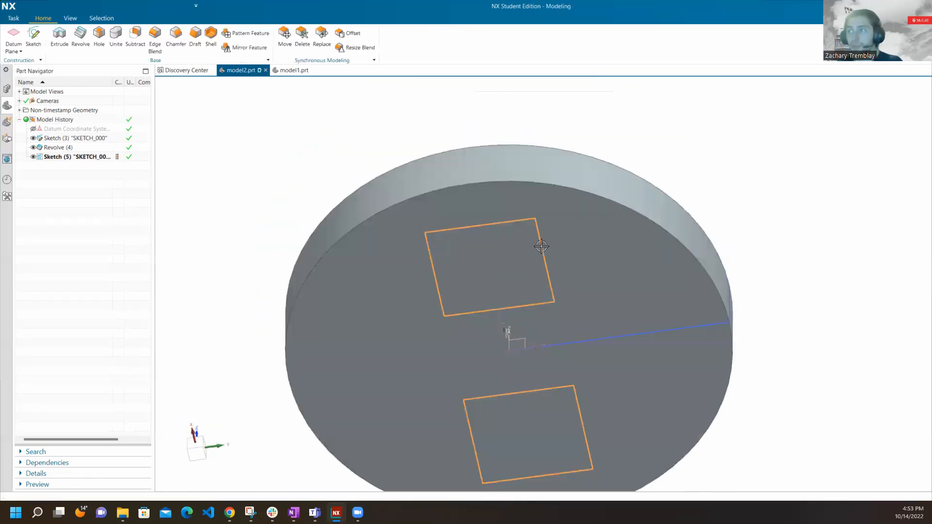
Examine the disc obliquely, highlighting the Revolve feature, the original profile sketch and the two-square sketch in turn.
mouse_move(540, 240)
middle_mouse_down()
mouse_move(540, 162)
mouse_move(558, 130)
mouse_move(567, 168)
mouse_move(426, 271)
middle_mouse_up()
middle_click_drag(534, 246, 552, 214)
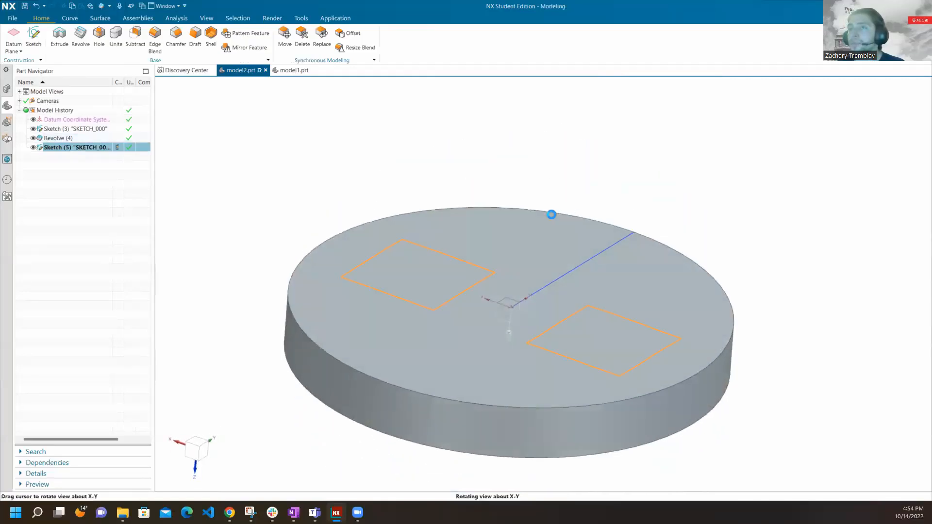
left_click(90, 138)
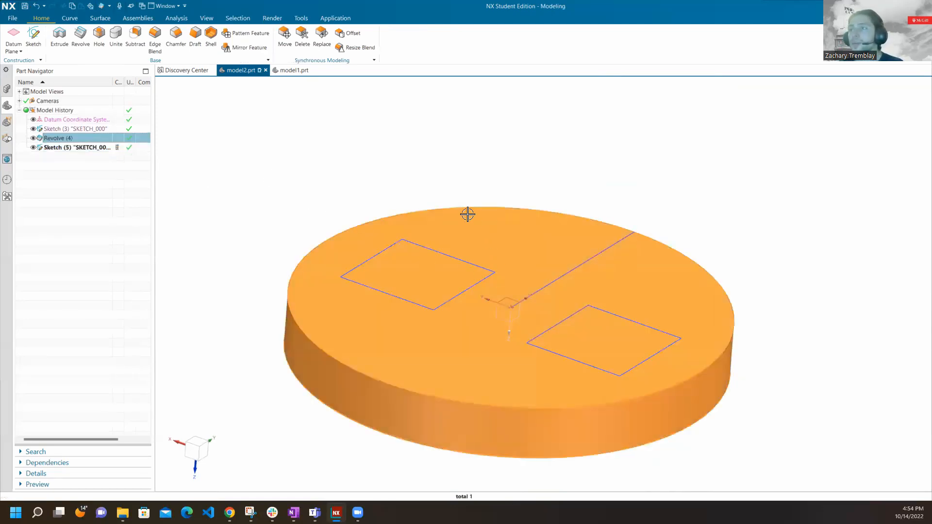
left_click(83, 129)
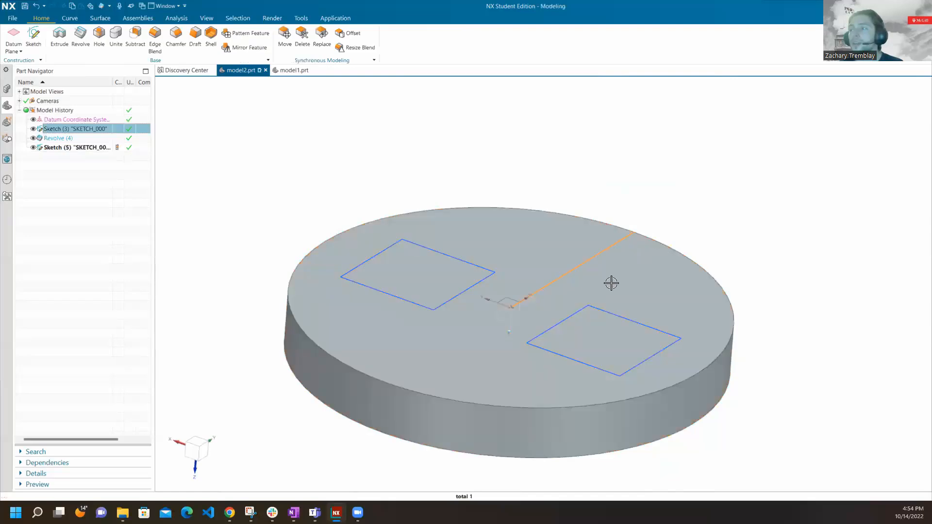
left_click(74, 148)
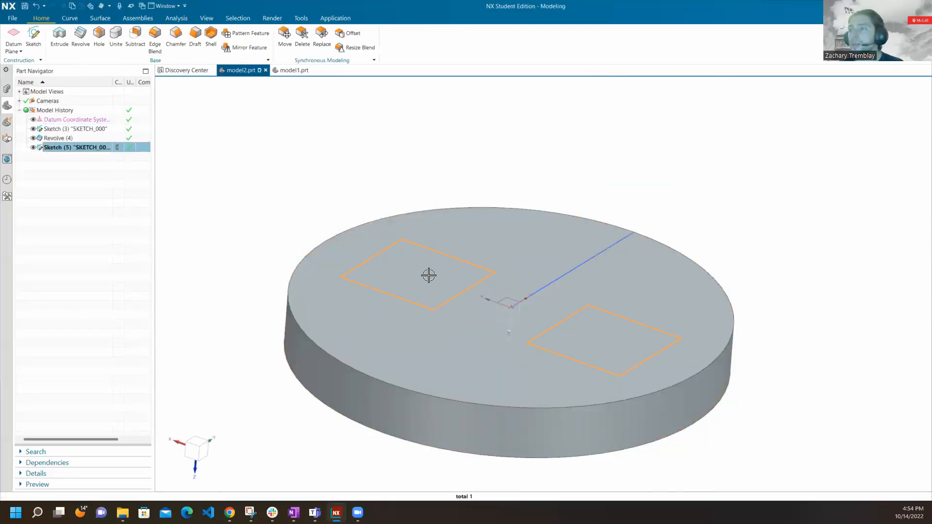
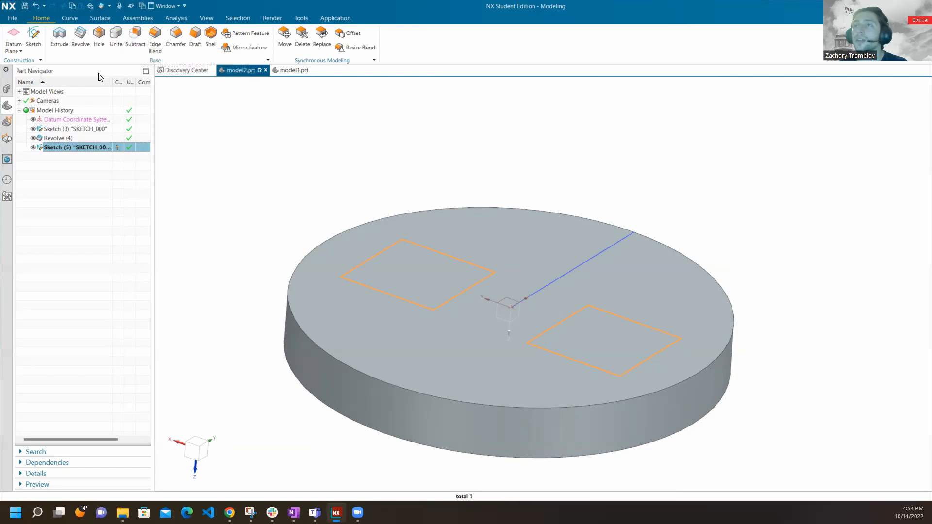
Set up an Extrude of the two-square sketch into the disc, starting at 0 mm and ending at 10 mm.
left_click(60, 39)
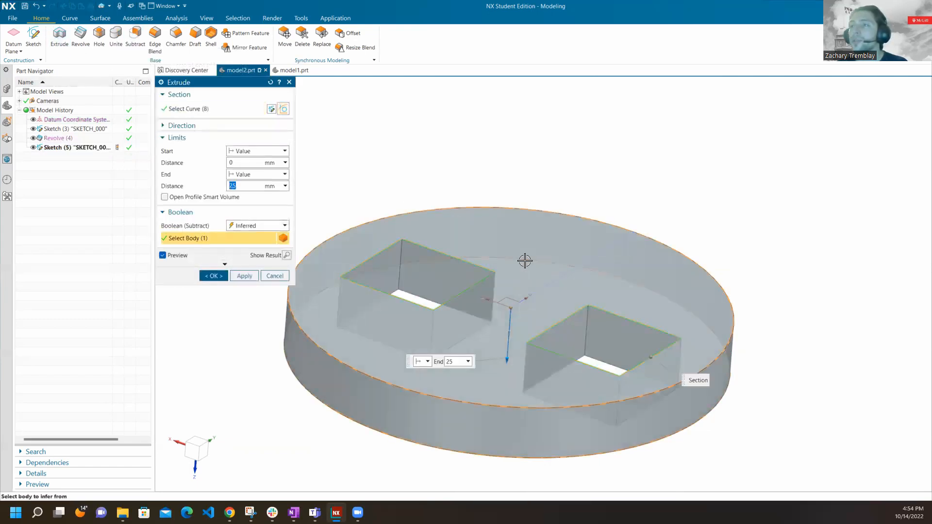
middle_click_drag(523, 244, 511, 249)
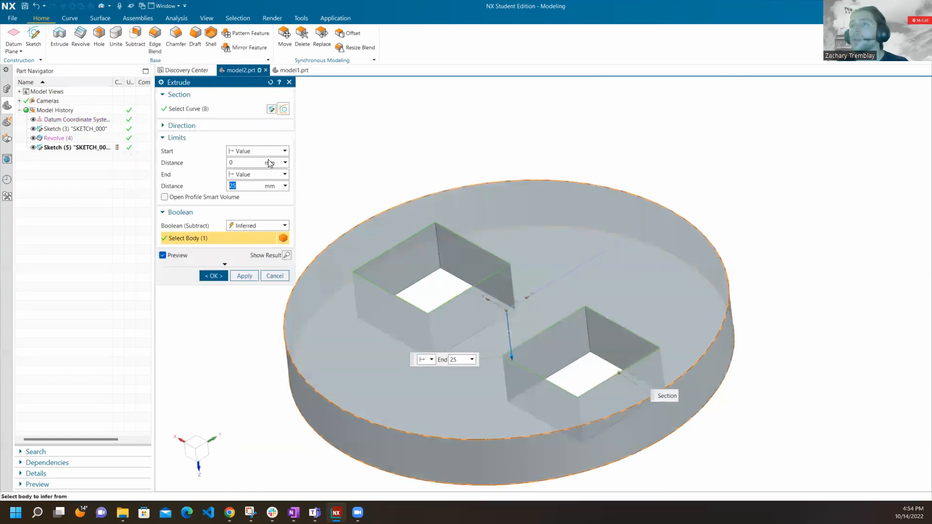
left_click(213, 110)
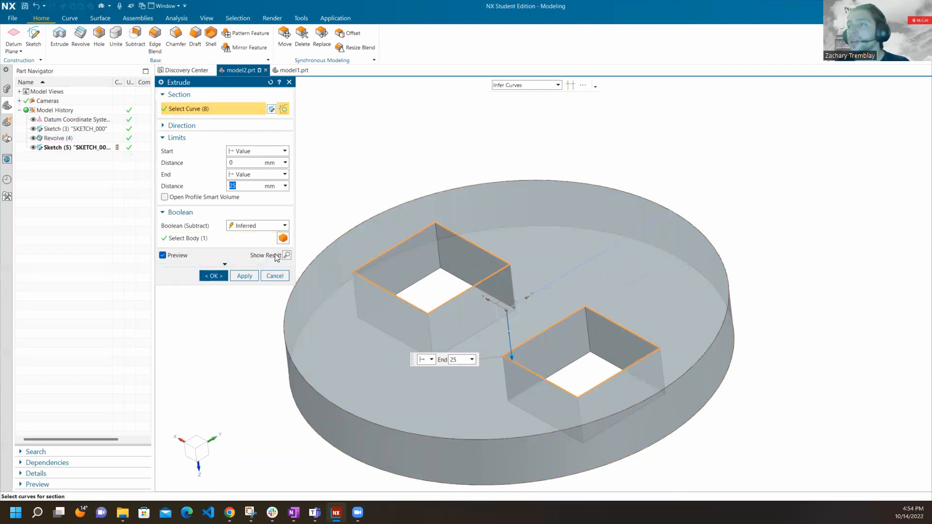
left_click(73, 149)
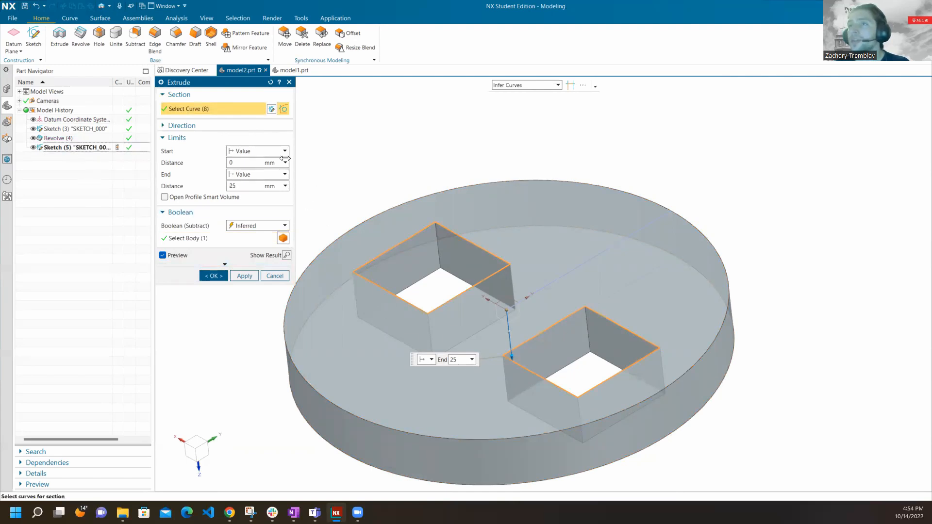
left_click(222, 126)
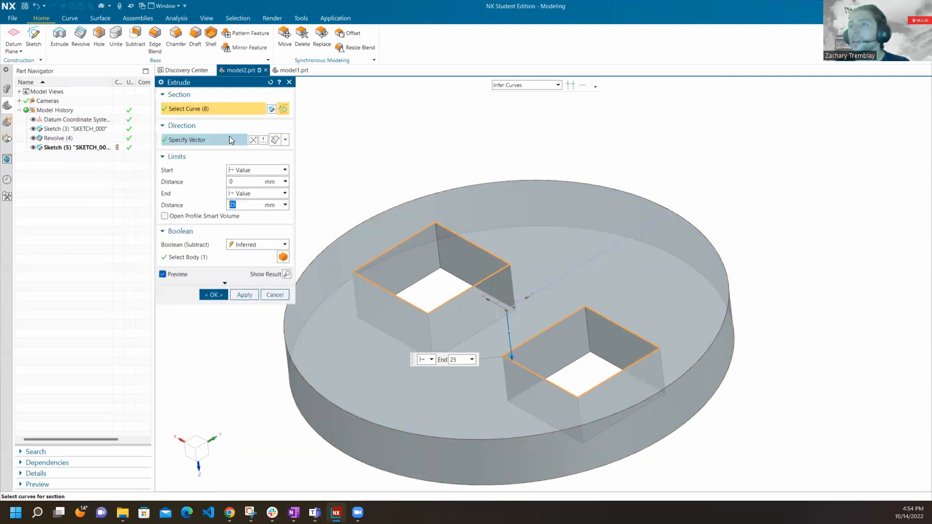
left_click(230, 140)
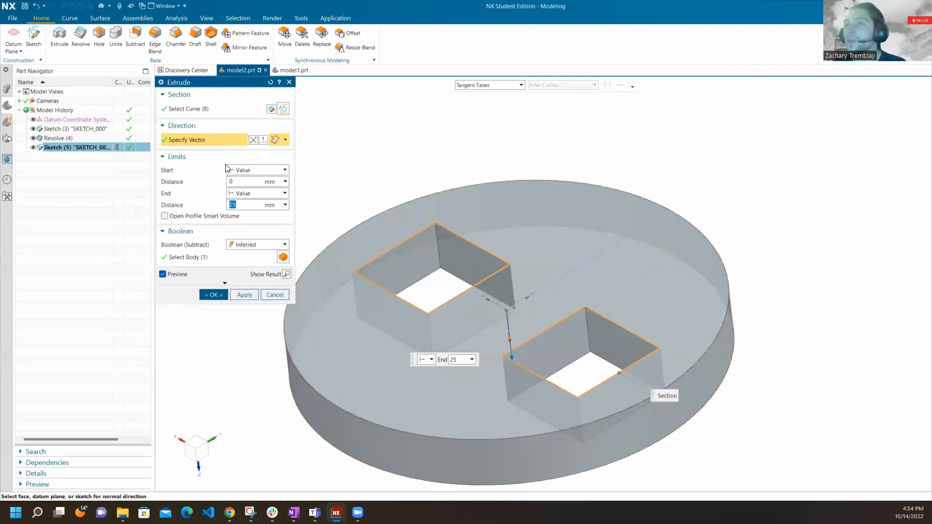
left_click(234, 180)
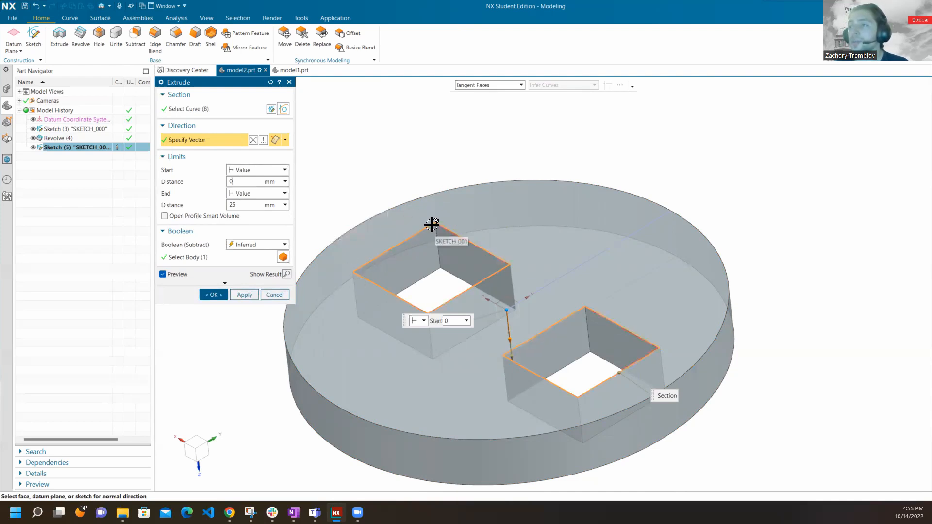
double_click(233, 205)
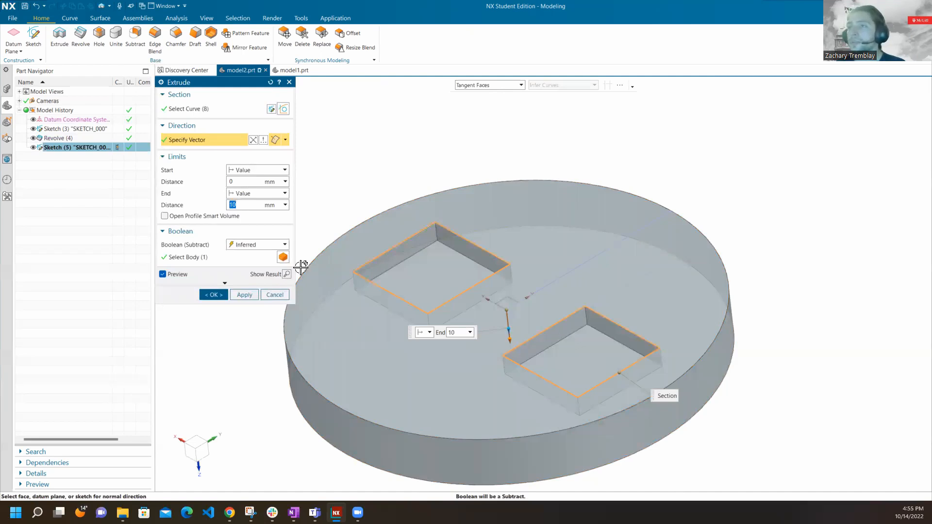
Try the Unite Boolean with the extrusion direction reversed so the two squares rise 10 mm above the disc's face.
left_click(251, 244)
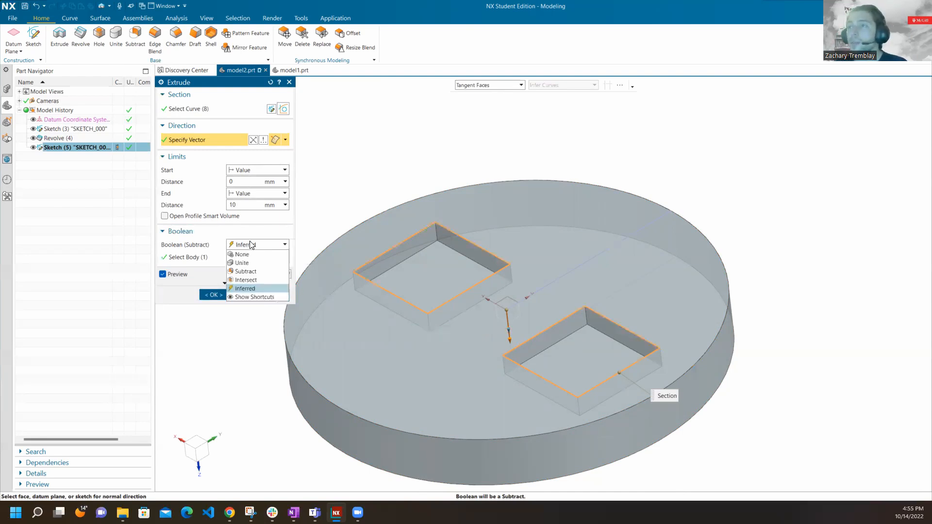
left_click(265, 263)
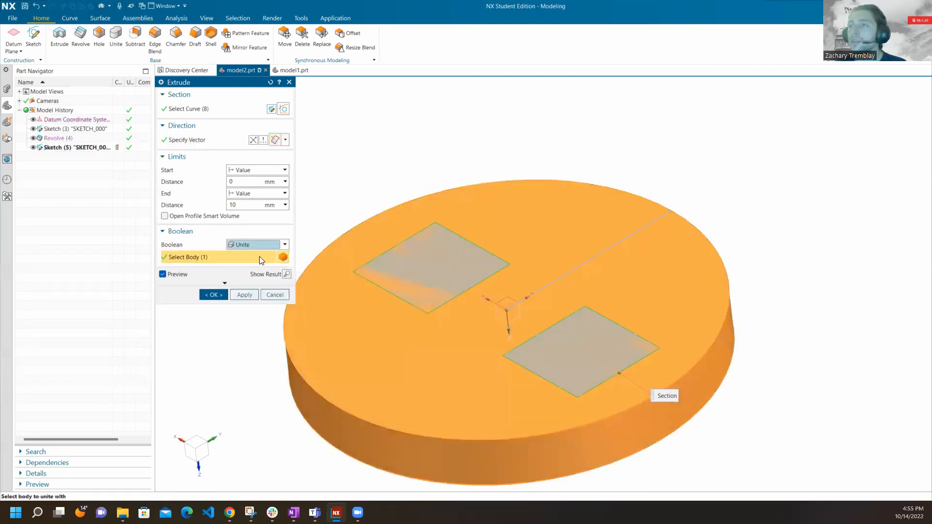
left_click(253, 140)
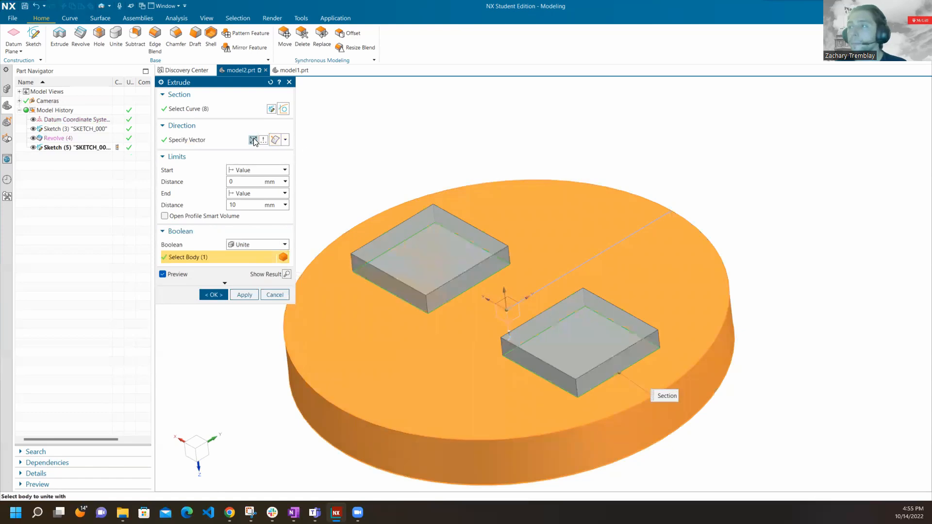
middle_click_drag(432, 350, 451, 328)
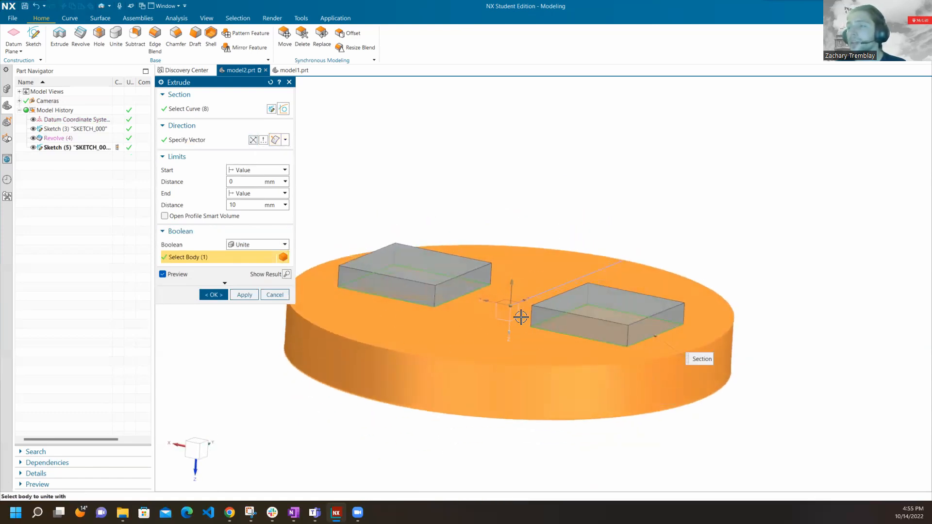
middle_click_drag(502, 369, 460, 306)
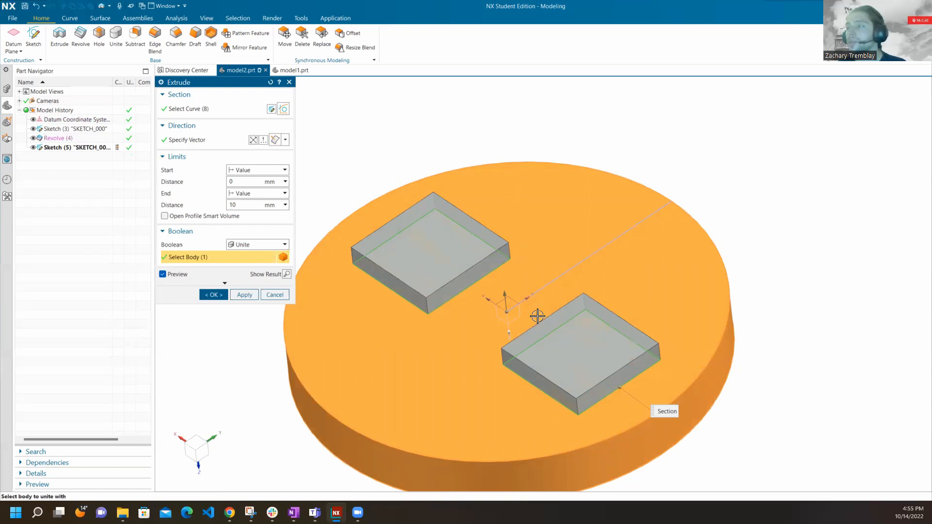
Set the extrusion's Boolean to Subtract and create the two 10 mm deep square pockets in the disc.
left_click(276, 246)
left_click(303, 270)
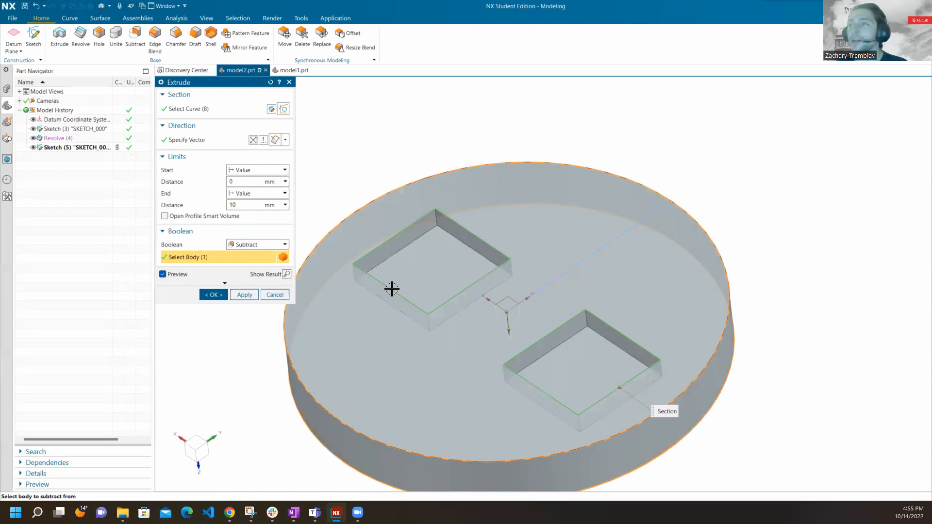
left_click(254, 244)
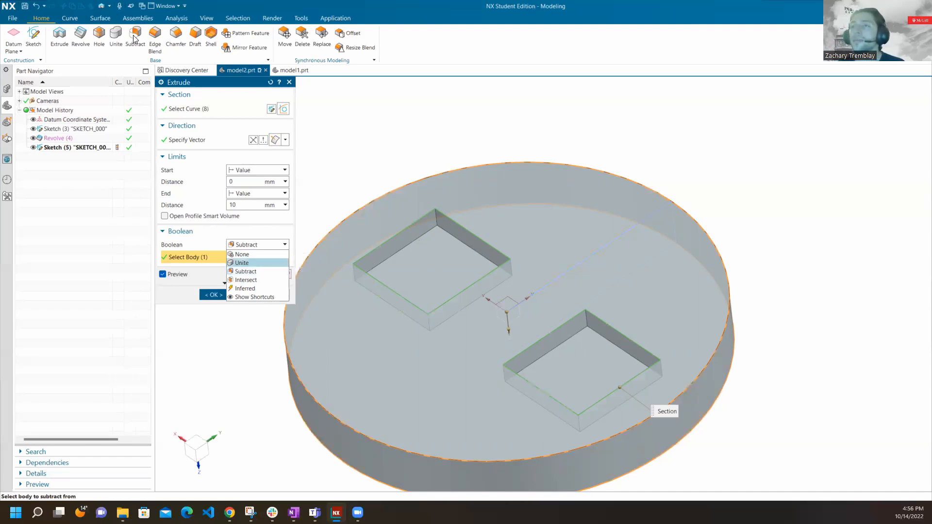
left_click(260, 267)
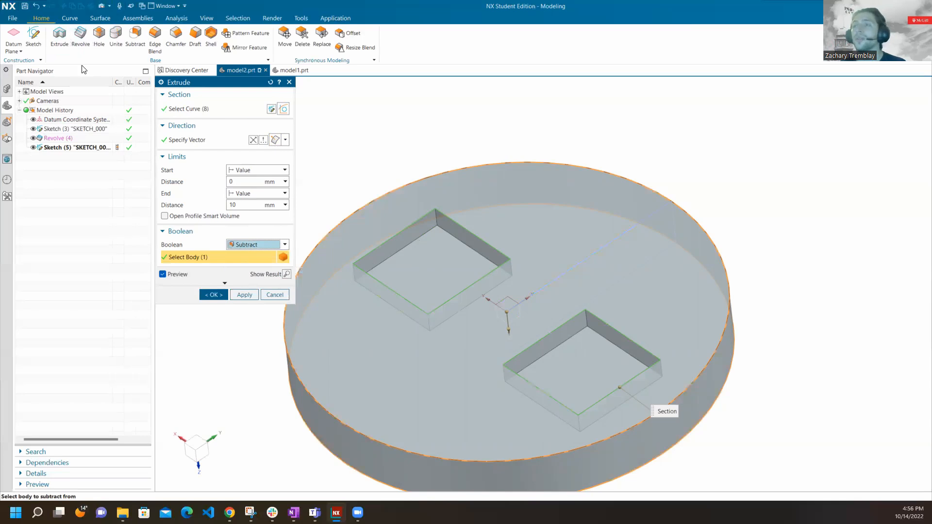
left_click(222, 294)
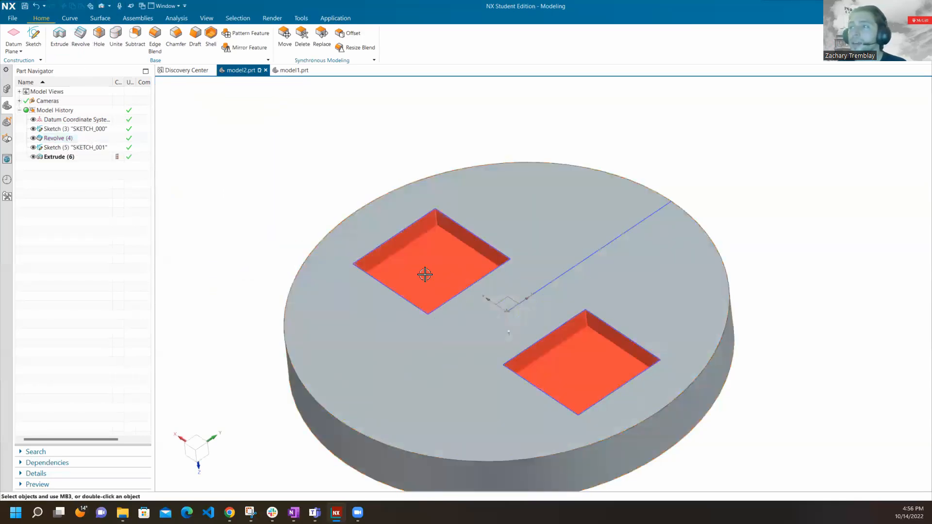
Examine the two square pockets from several angles and compare them with the finished disc in model1.prt.
left_click(92, 158)
middle_click_drag(492, 310, 485, 333)
left_click(333, 165)
middle_click_drag(427, 219, 350, 122)
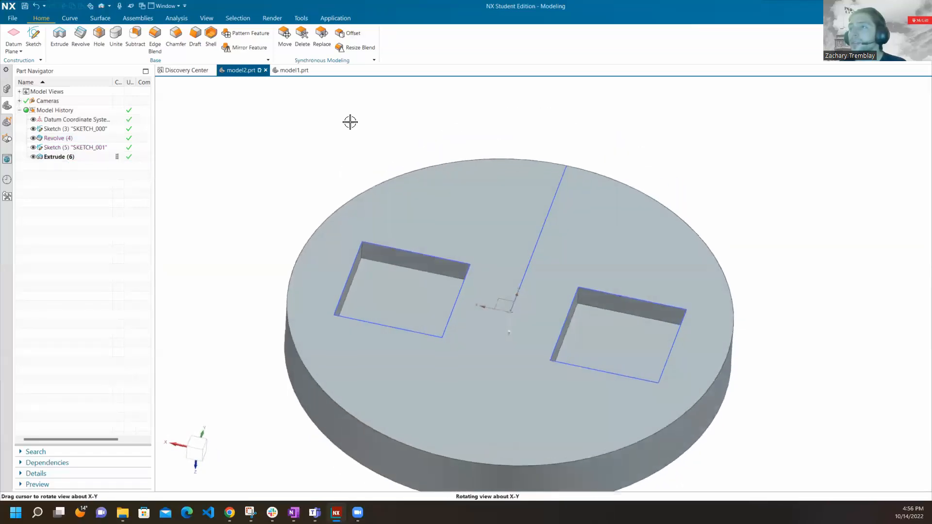
left_click(293, 70)
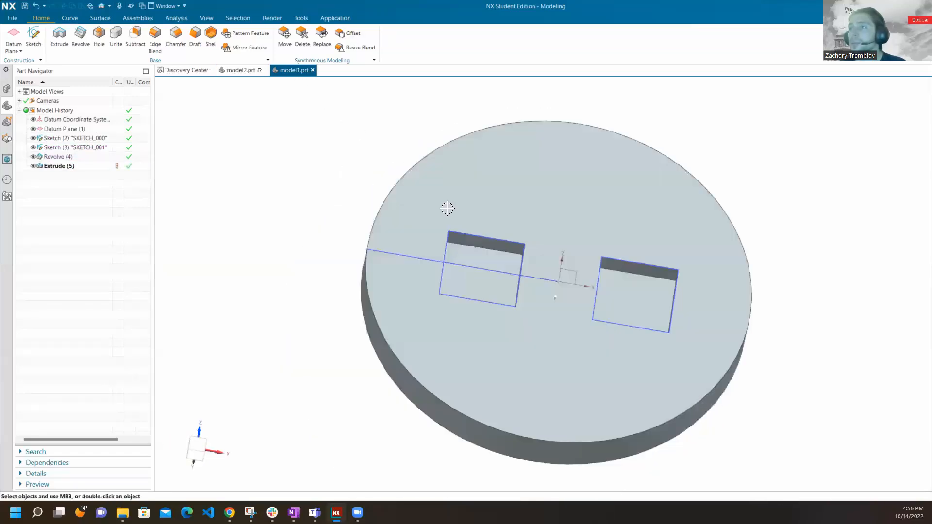
left_click(233, 71)
middle_click_drag(420, 189, 421, 212)
left_click(420, 212)
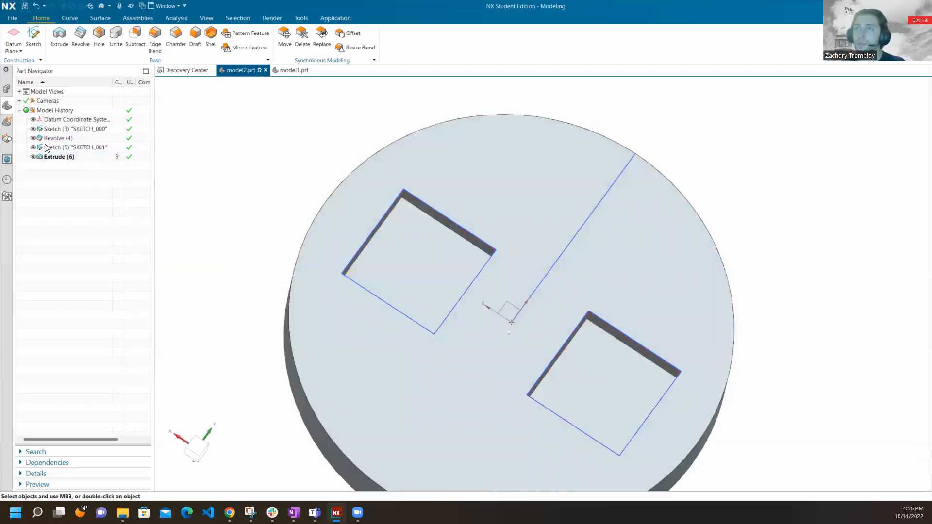
Delete the Extrude feature that cuts the two square pockets.
left_click(62, 156)
right_click(62, 155)
left_click(80, 319)
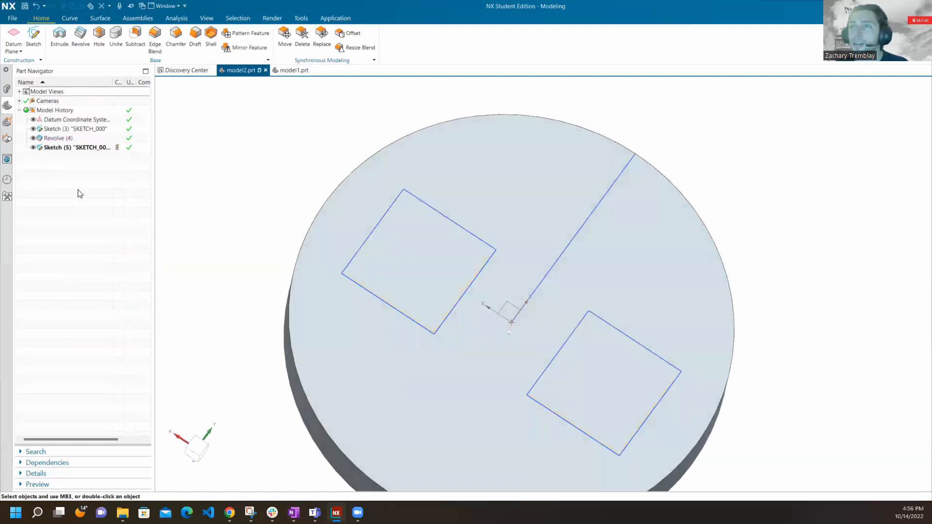
Open the two-square sketch for editing with both squares and their dimensions in view.
left_click(81, 147)
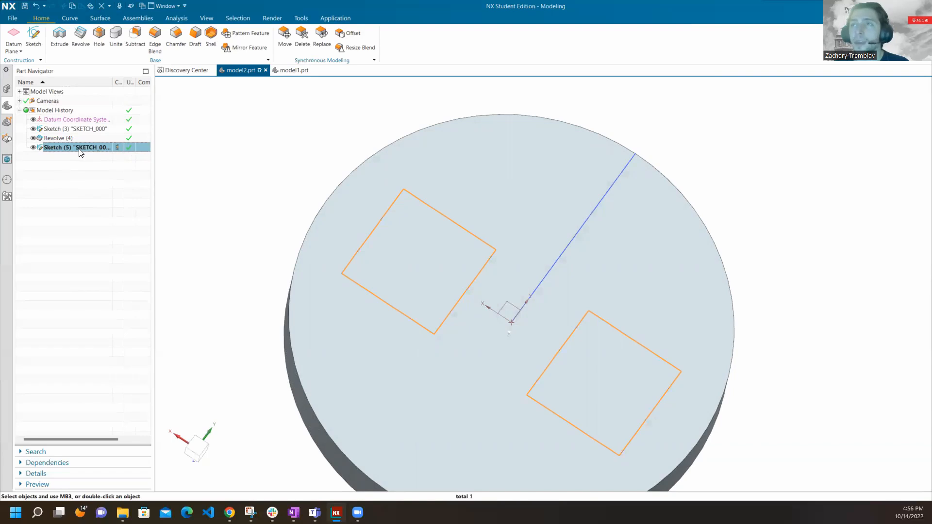
left_click(80, 149)
left_click(94, 178)
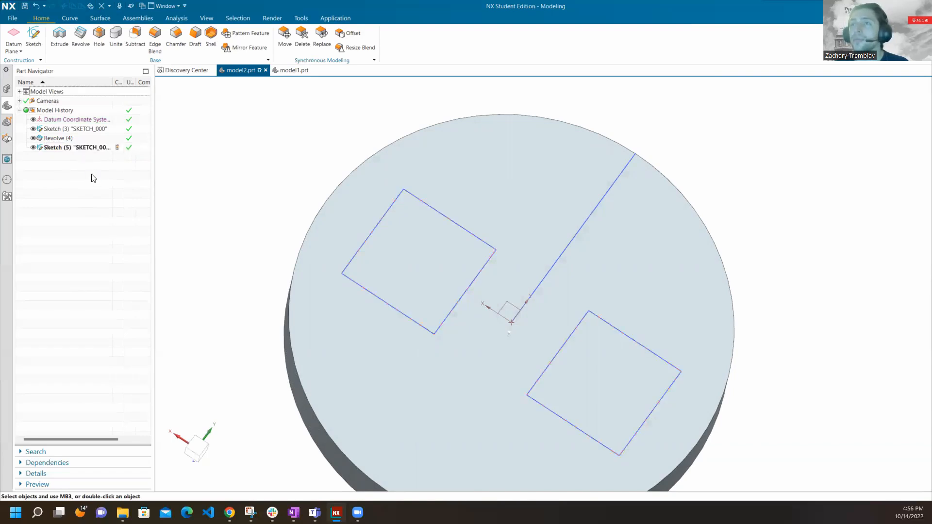
double_click(80, 149)
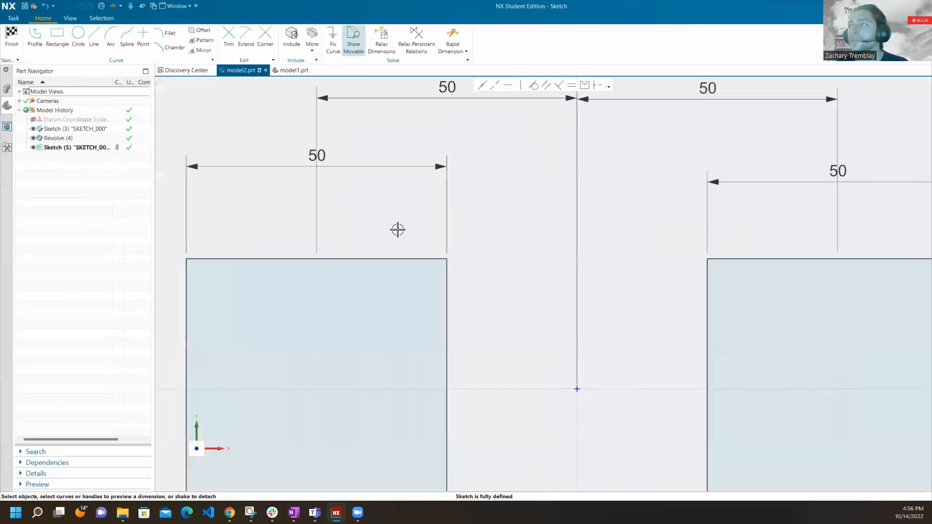
scroll(398, 230, "down", 4)
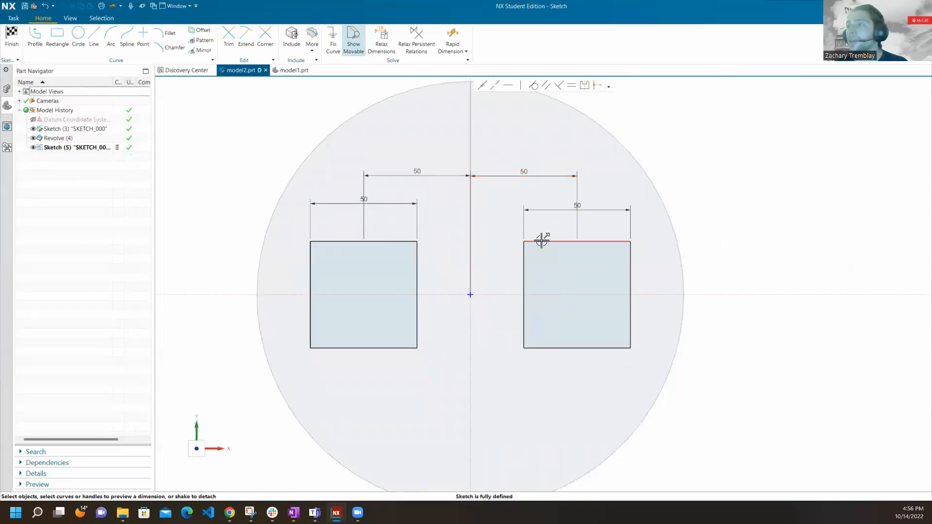
Delete the right square's four edges one by one from the sketch.
right_click(542, 241)
left_click(563, 274)
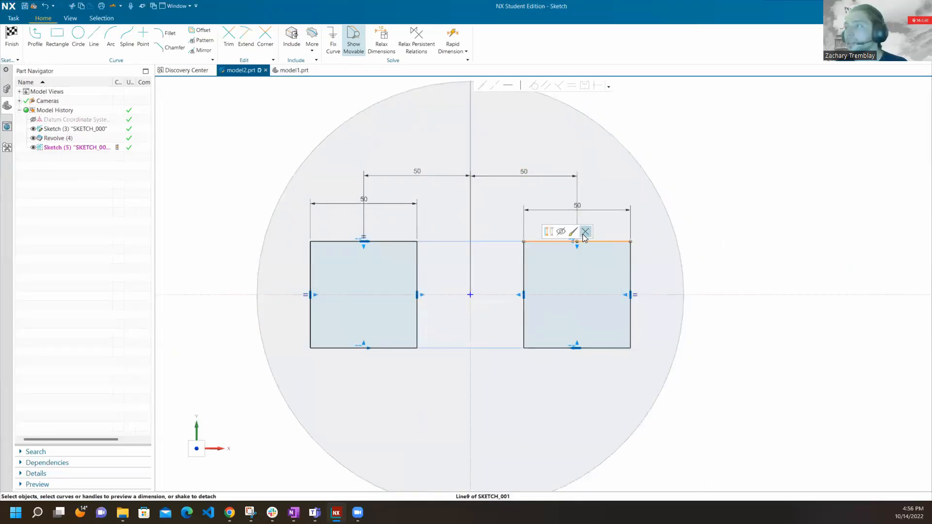
right_click(527, 265)
left_click(566, 257)
right_click(553, 346)
left_click(598, 337)
right_click(631, 313)
left_click(673, 305)
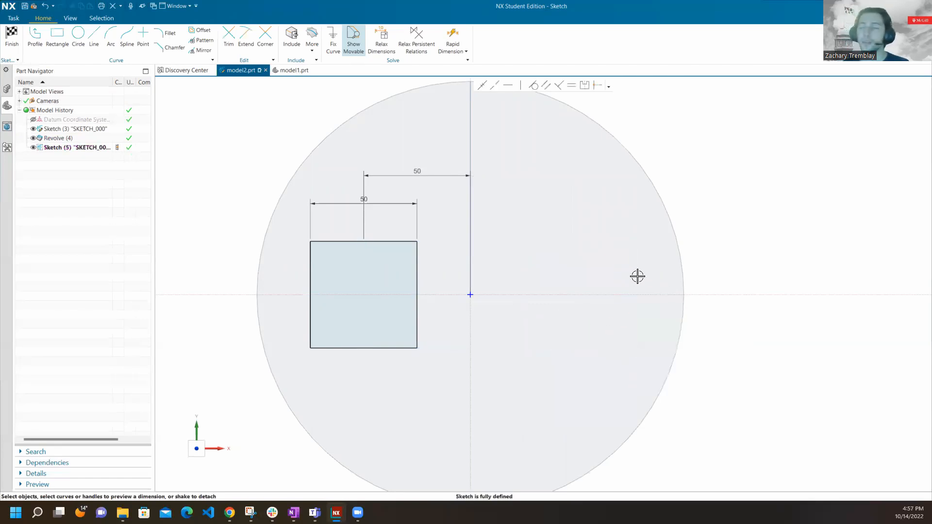
Undo the deletion of the right square's edges and their dimensions.
key("ctrl+z")
key("ctrl+z")
key("ctrl+z")
key("ctrl+z")
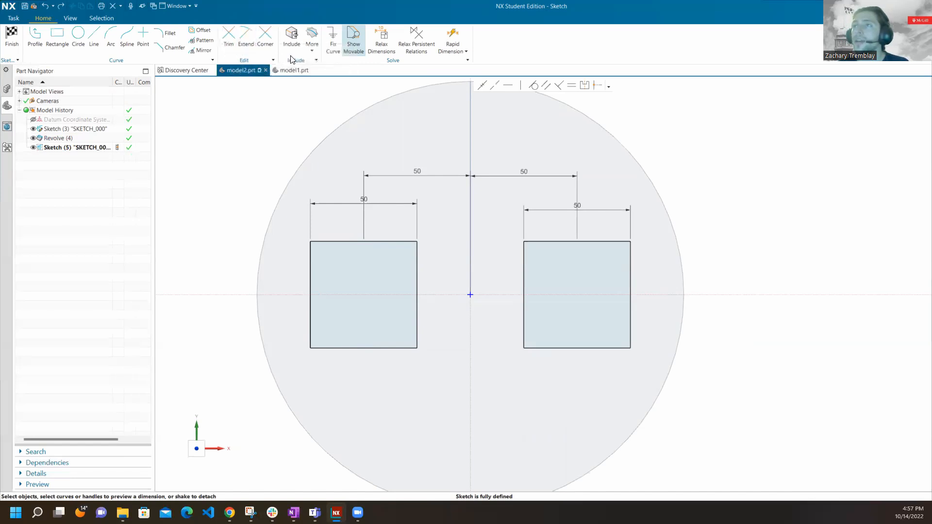
Remove all four edges of the right square with the Trim tool and close the tool.
left_click(230, 46)
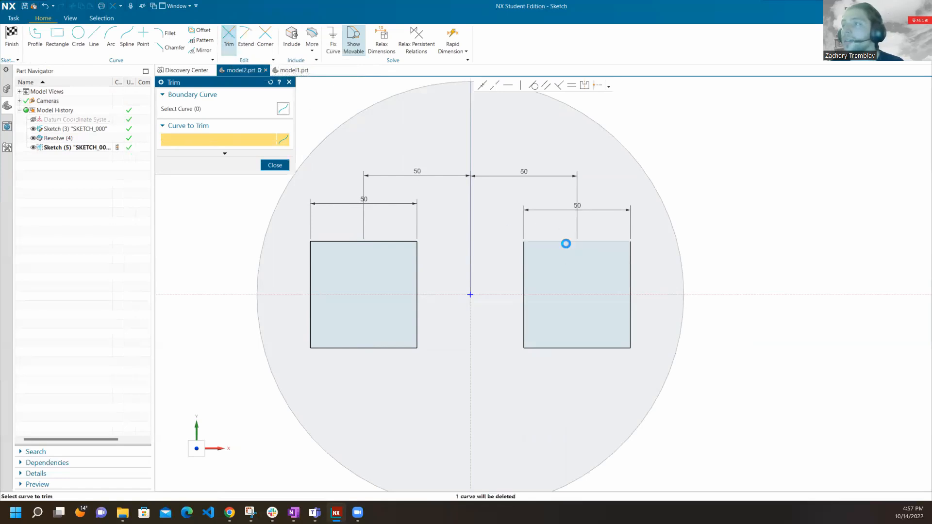
left_click(566, 244)
mouse_move(568, 208)
left_mouse_down()
mouse_move(557, 270)
mouse_move(549, 232)
left_mouse_up()
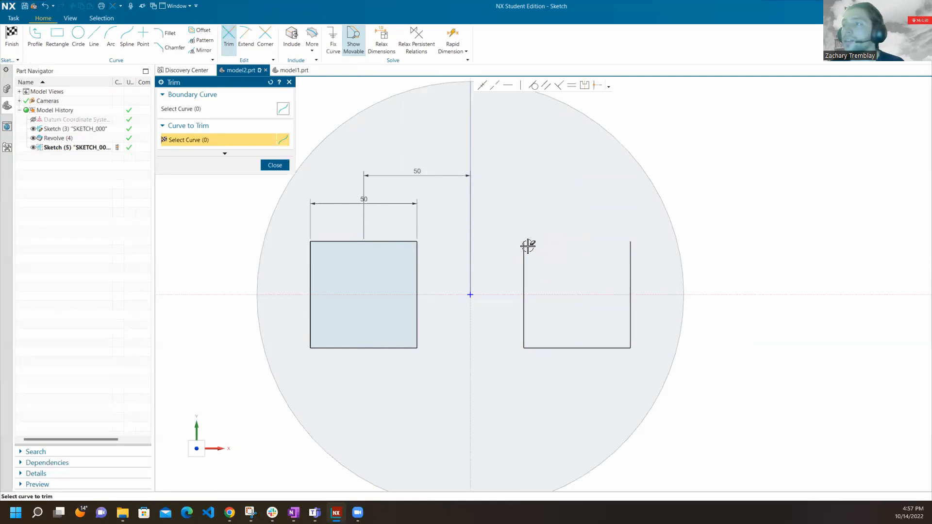
mouse_move(540, 212)
left_mouse_down()
mouse_move(553, 257)
mouse_move(576, 267)
mouse_move(544, 272)
mouse_move(496, 324)
left_mouse_up()
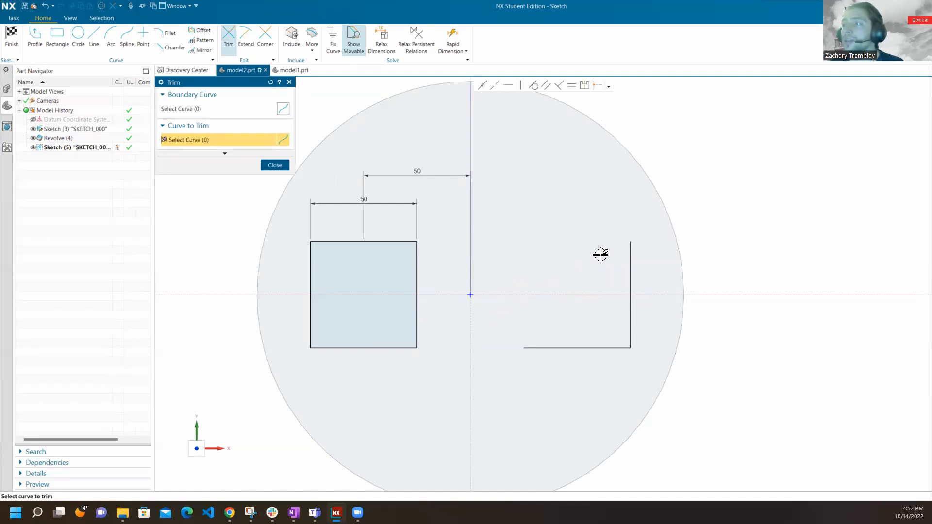
mouse_move(640, 297)
left_mouse_down()
mouse_move(636, 370)
mouse_move(574, 324)
left_mouse_up()
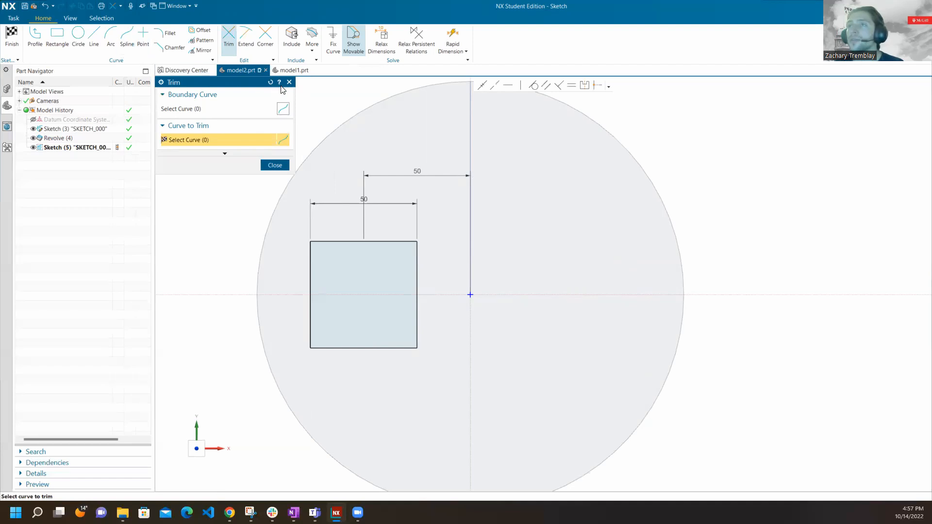
left_click(289, 82)
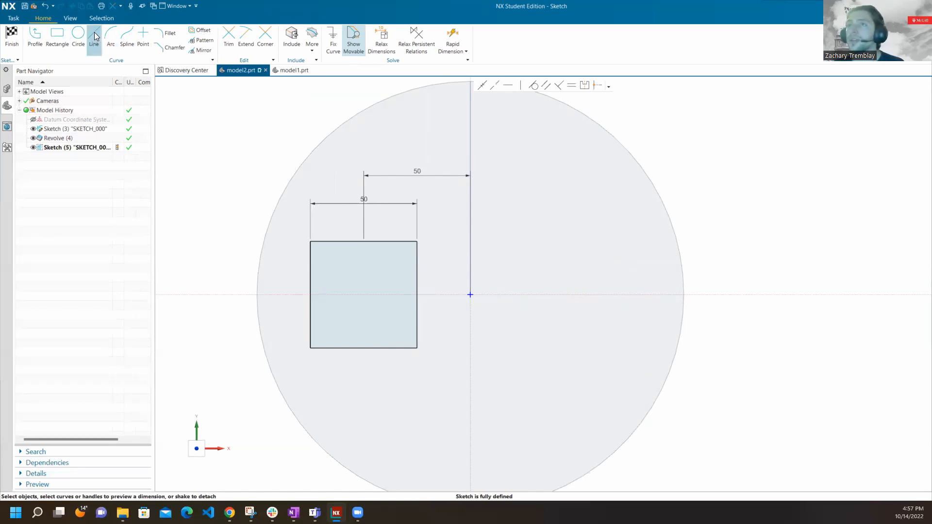
Draw a near-vertical line and a horizontal line crossing it in the empty area right of the disc's centre.
left_click(110, 46)
left_click(536, 225)
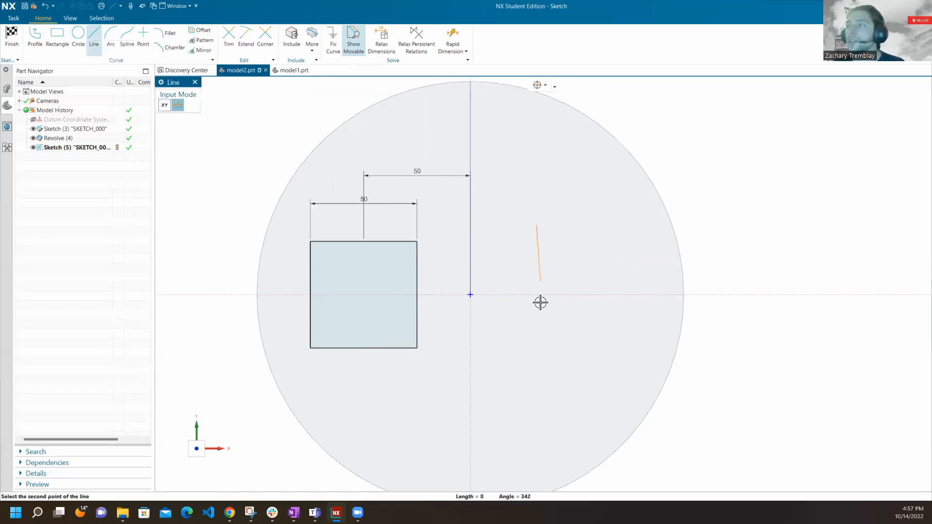
left_click(540, 343)
left_click(500, 271)
left_click(596, 270)
Trim away every segment of the two crossing lines and close the Trim tool.
left_click(228, 37)
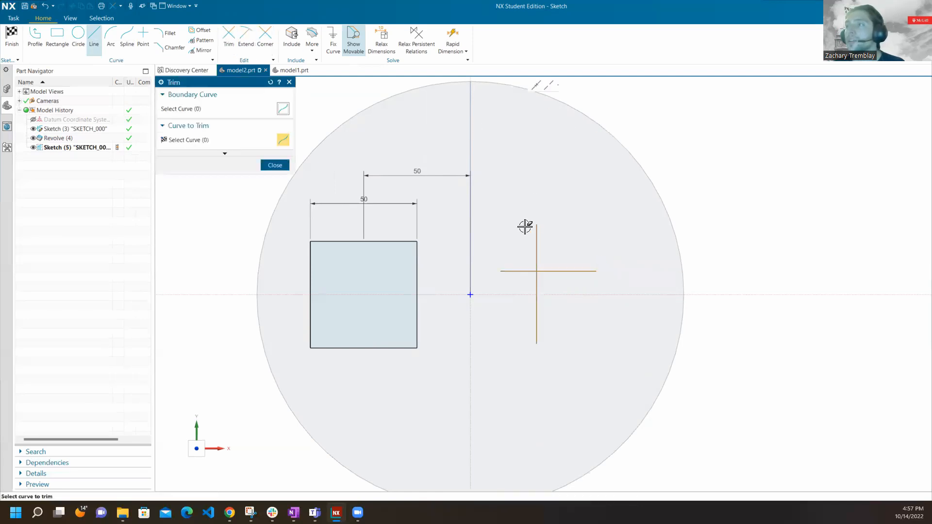
mouse_move(519, 230)
left_mouse_down()
mouse_move(553, 239)
mouse_move(569, 285)
left_mouse_up()
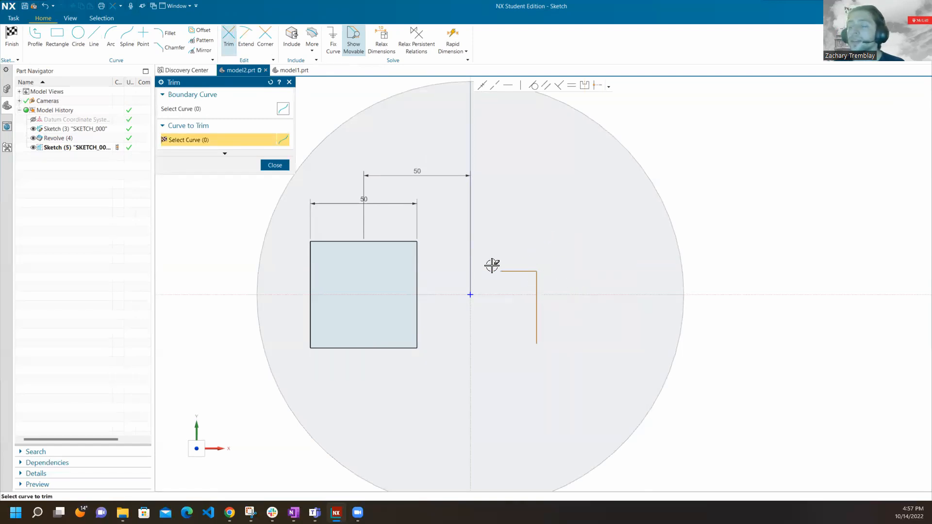
left_click_drag(520, 225, 568, 333)
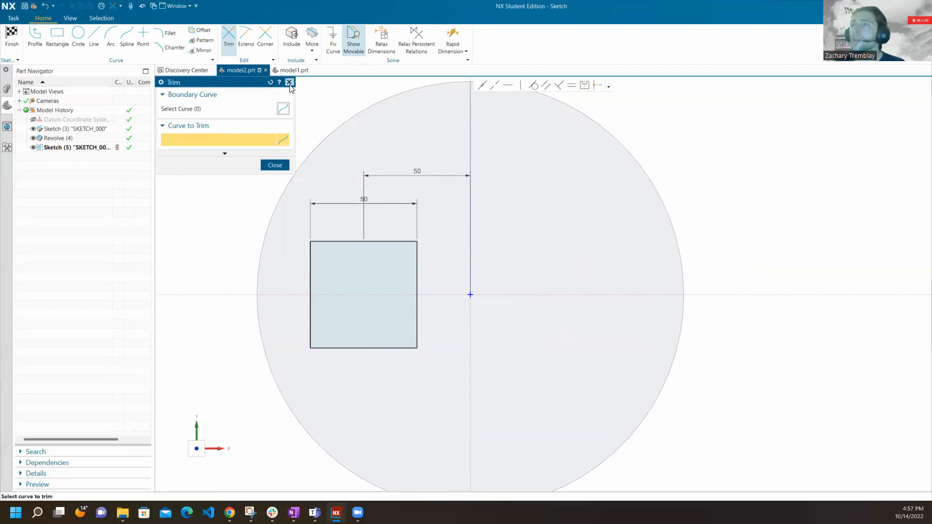
left_click(289, 83)
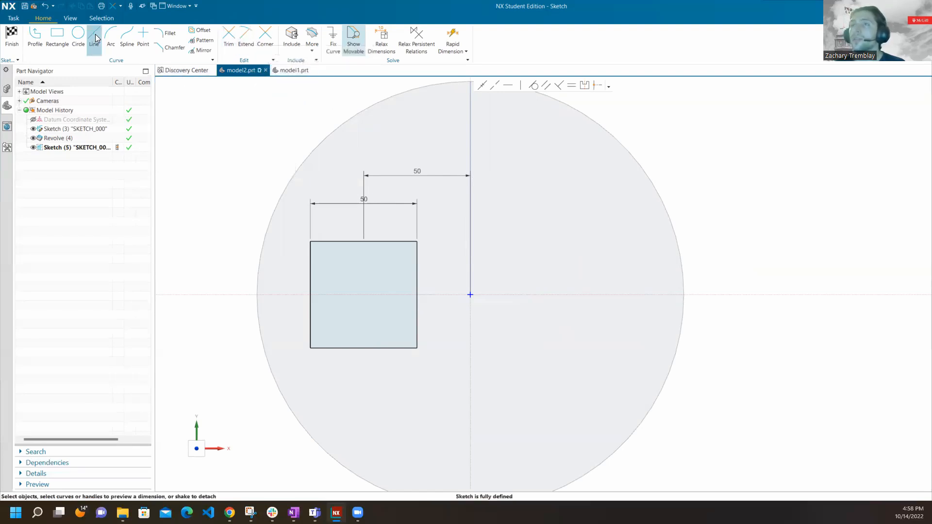
Draw a vertical line right of the disc's centre and a separate horizontal line a short distance above its upper end.
left_click(95, 37)
left_click(558, 273)
left_click(558, 343)
left_click(524, 241)
left_click(596, 241)
Extend the vertical line up to the horizontal line and try to extend the horizontal line's right end as well.
left_click(246, 37)
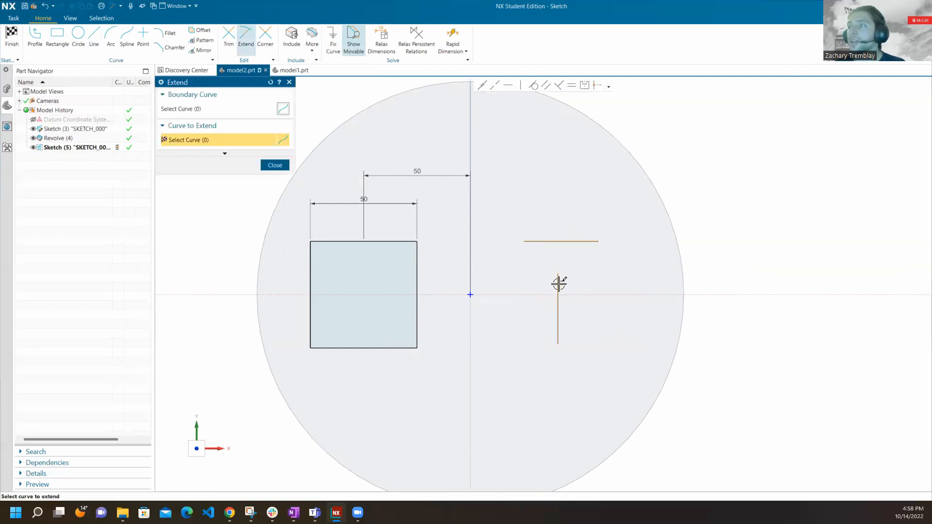
left_click(558, 279)
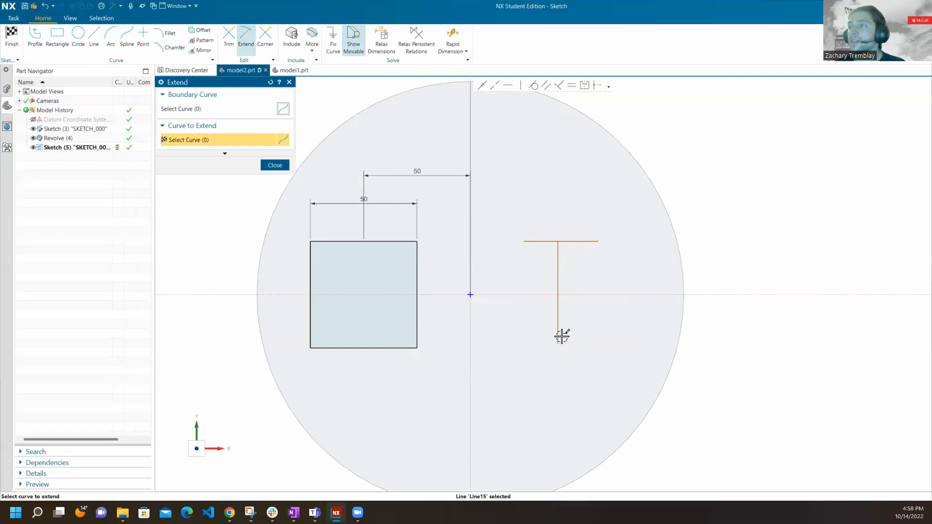
left_click(596, 241)
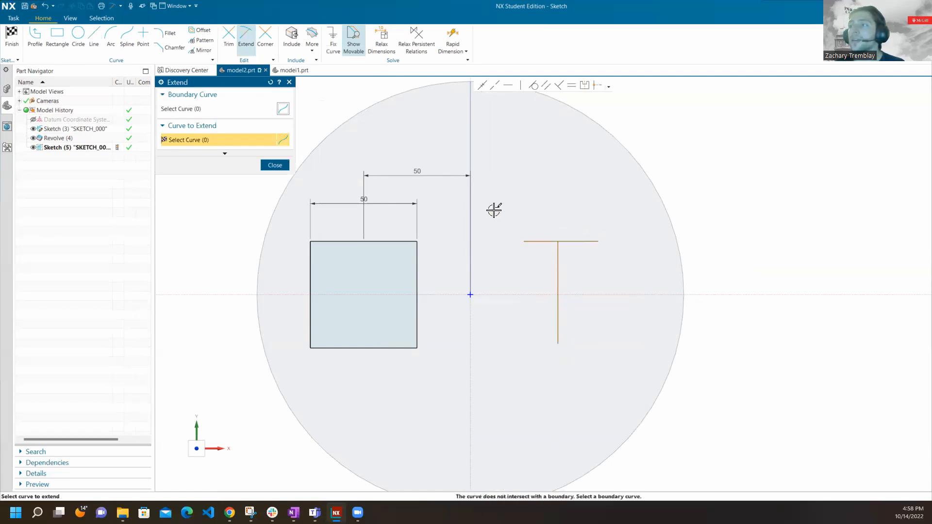
Trim away all segments of the T-shaped lines and close the Trim tool.
left_click(231, 42)
left_click_drag(531, 197, 597, 292)
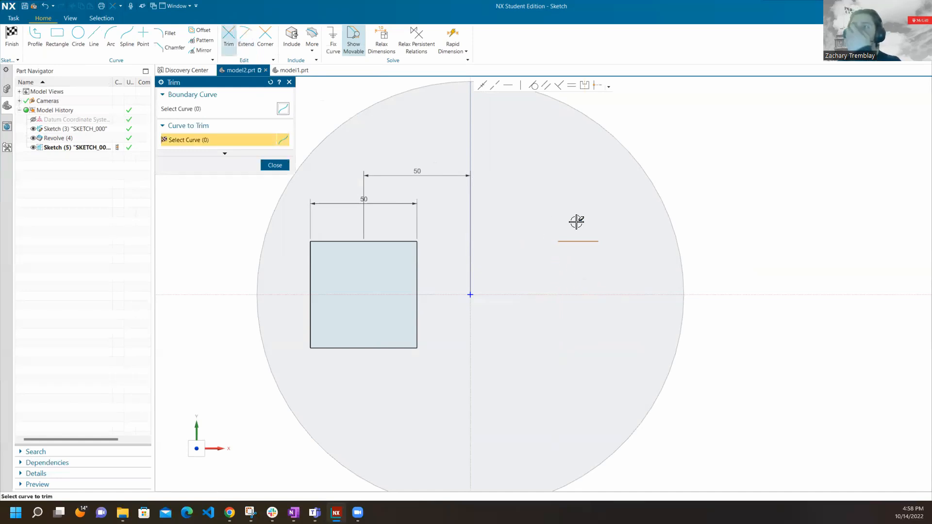
left_click_drag(582, 232, 584, 268)
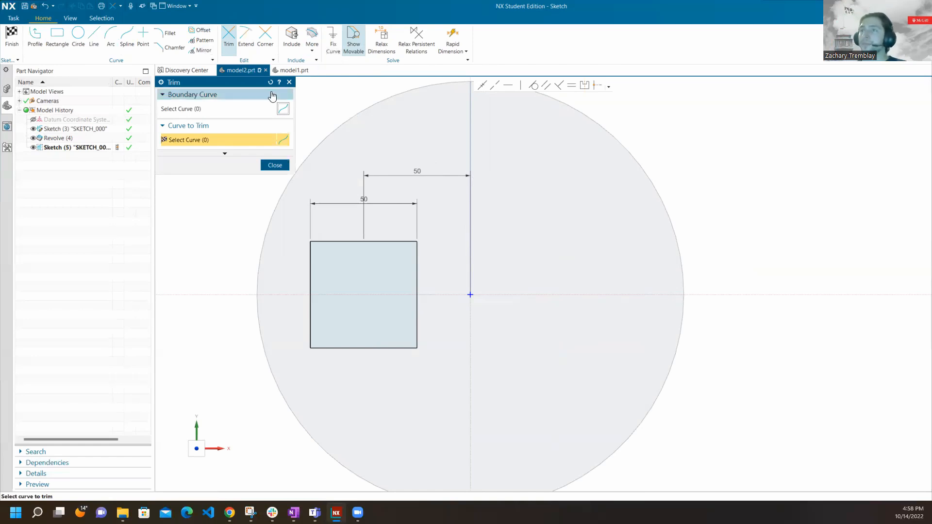
left_click(290, 81)
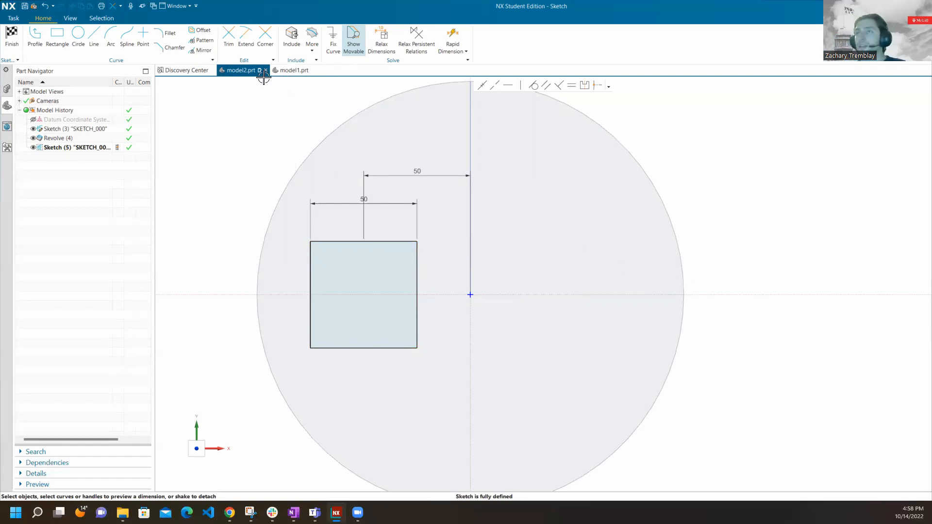
Mirror the left square's four edges across the sketch's vertical axis.
left_click(201, 51)
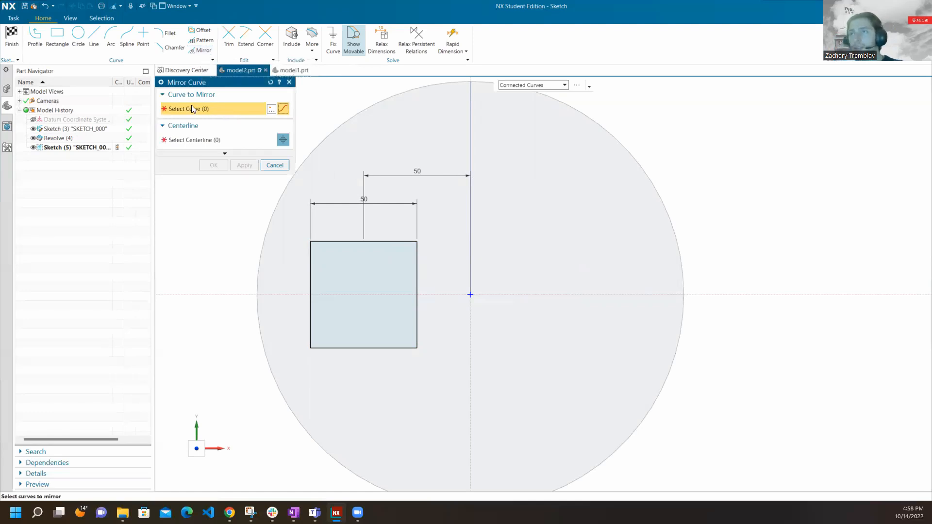
left_click(359, 241)
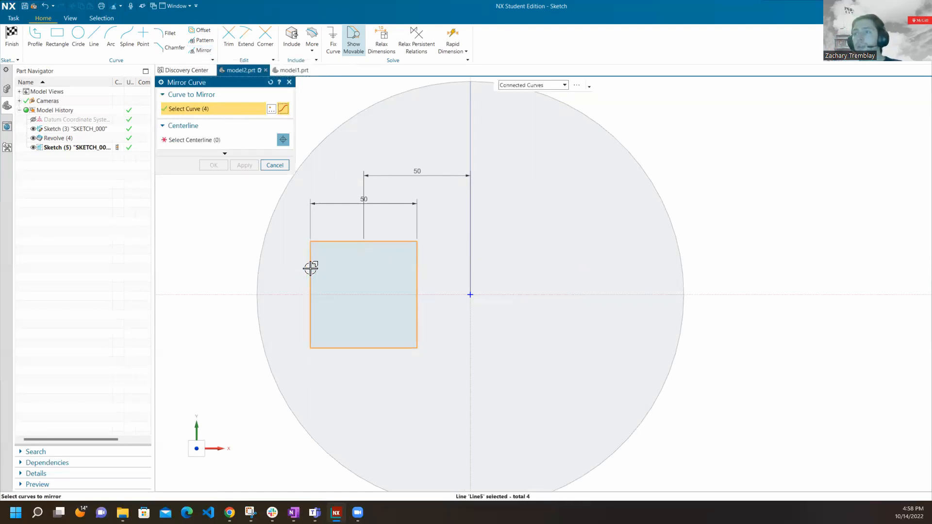
left_click(227, 141)
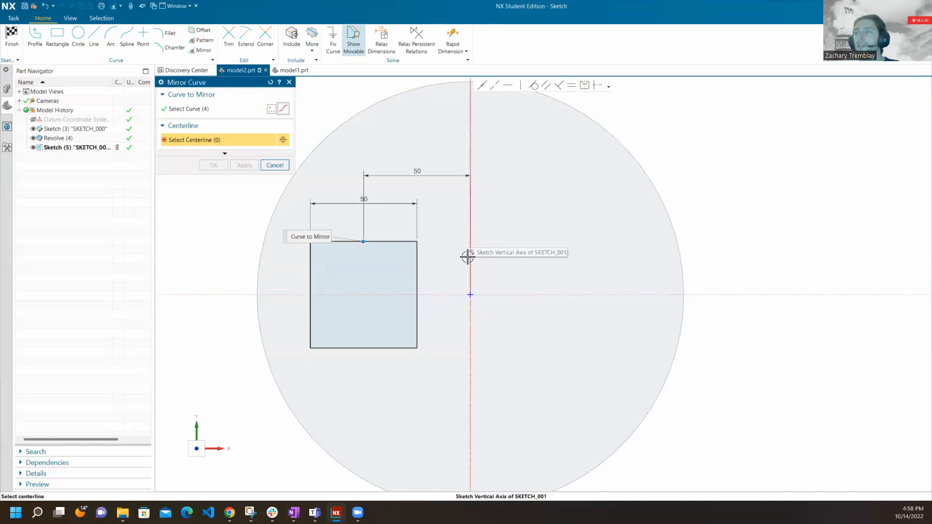
scroll(452, 322, "down", 2)
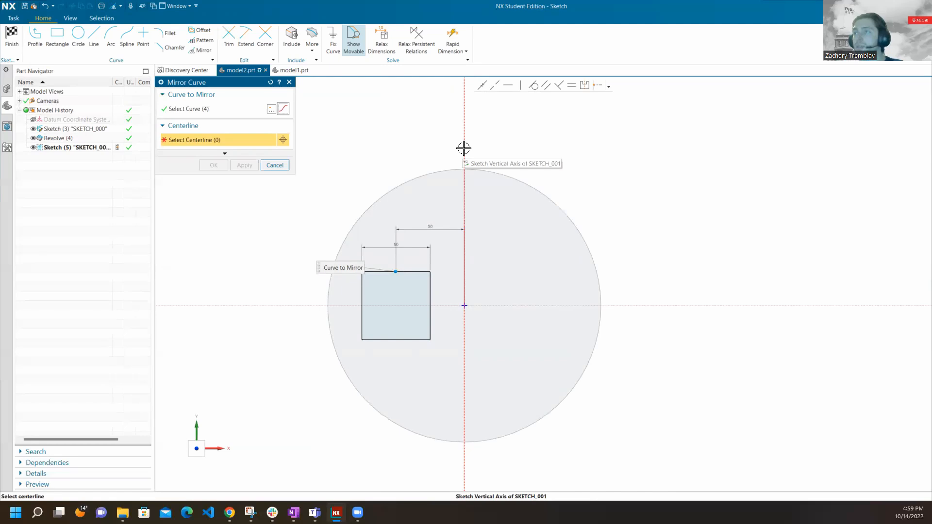
left_click(463, 147)
scroll(520, 322, "down", 2)
scroll(530, 318, "up", 5)
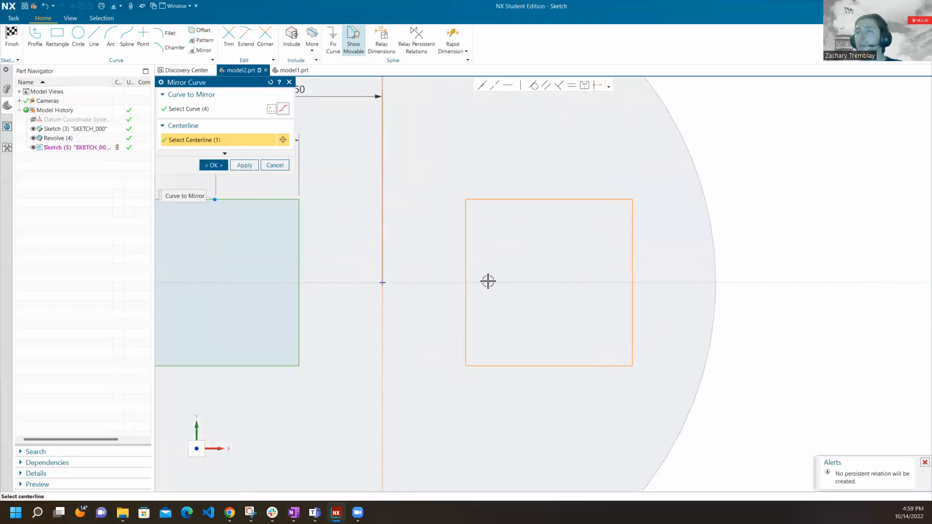
scroll(627, 261, "down", 2)
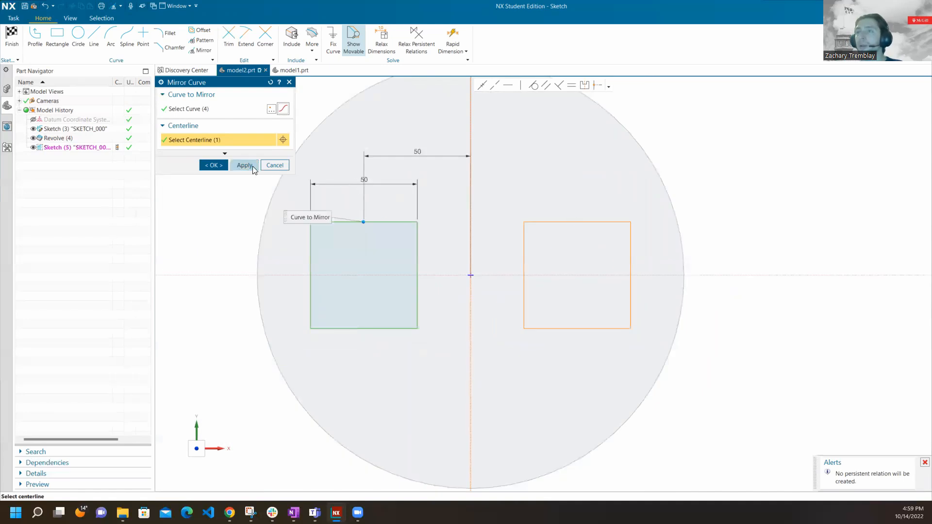
left_click(220, 165)
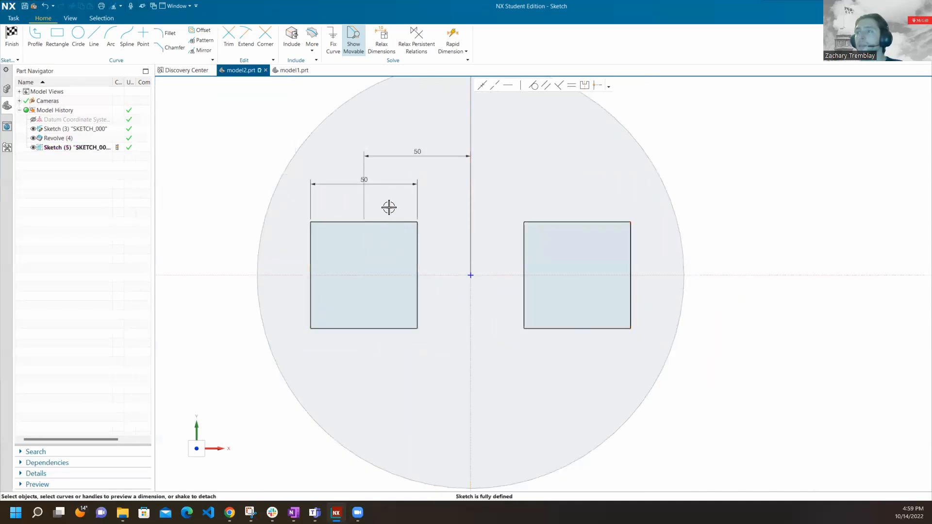
Remove the mirrored right square's edges with the Trim tool and close the tool.
left_click(524, 232)
left_click(555, 221)
left_click(250, 124)
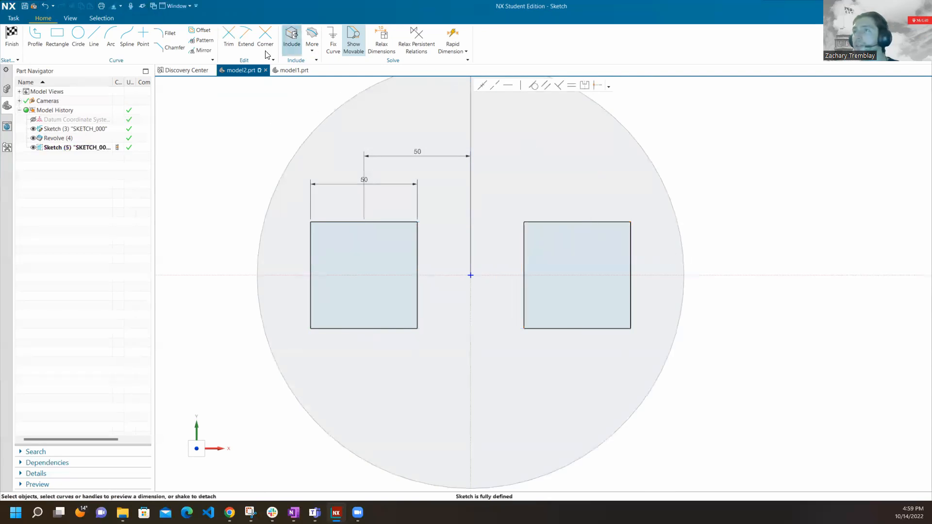
left_click(228, 37)
mouse_move(586, 207)
left_mouse_down()
mouse_move(531, 263)
mouse_move(590, 344)
mouse_move(651, 249)
left_mouse_up()
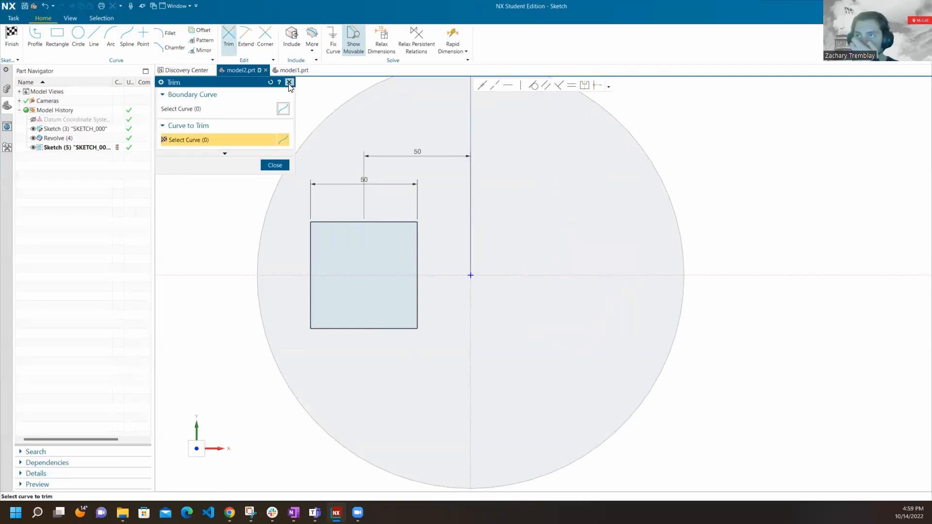
left_click(289, 82)
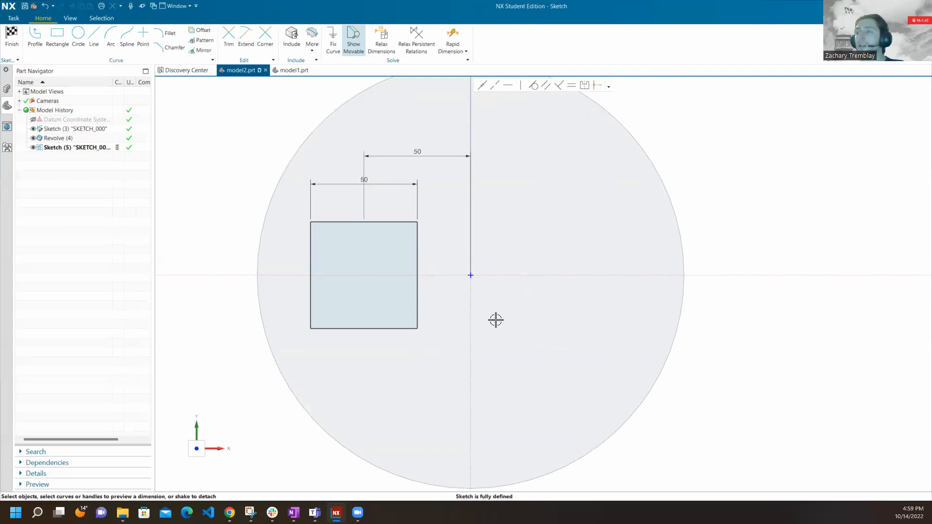
Draw a vertical line about 199 long along the sketch's vertical axis, from the disc's upper edge to its lower edge.
scroll(474, 395, "down", 1)
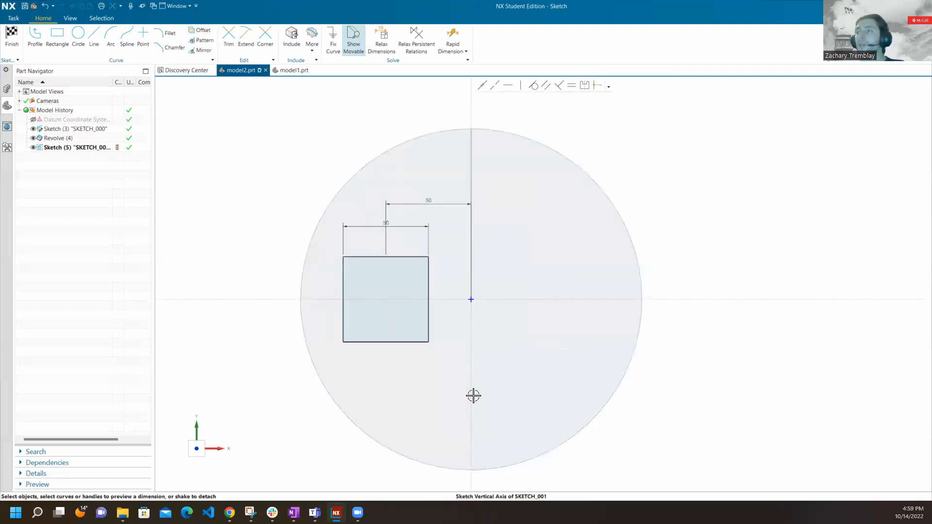
left_click(95, 37)
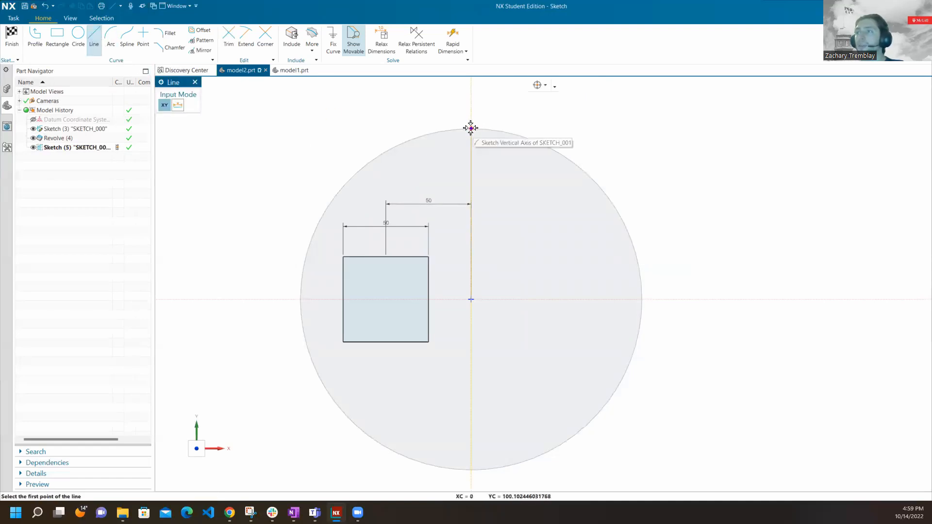
scroll(473, 128, "down", 3)
scroll(476, 130, "up", 6)
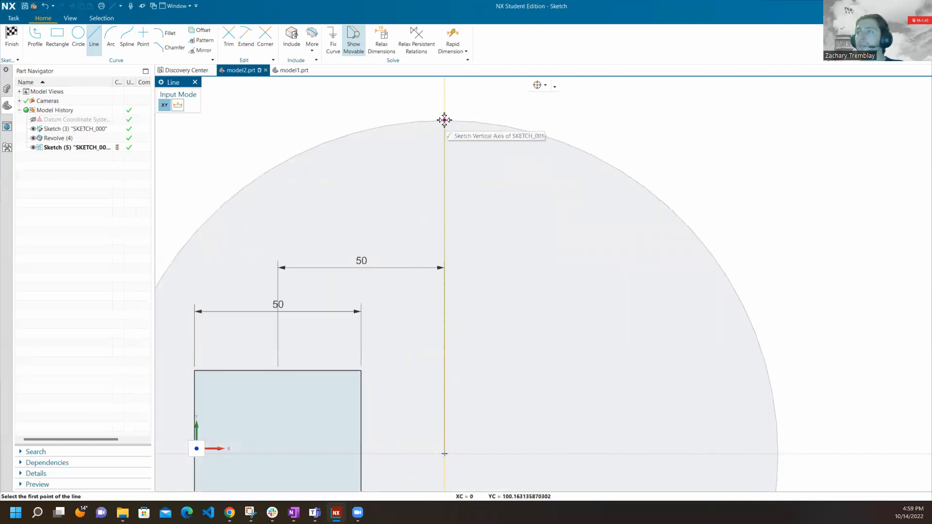
left_click(444, 120)
scroll(474, 98, "down", 4)
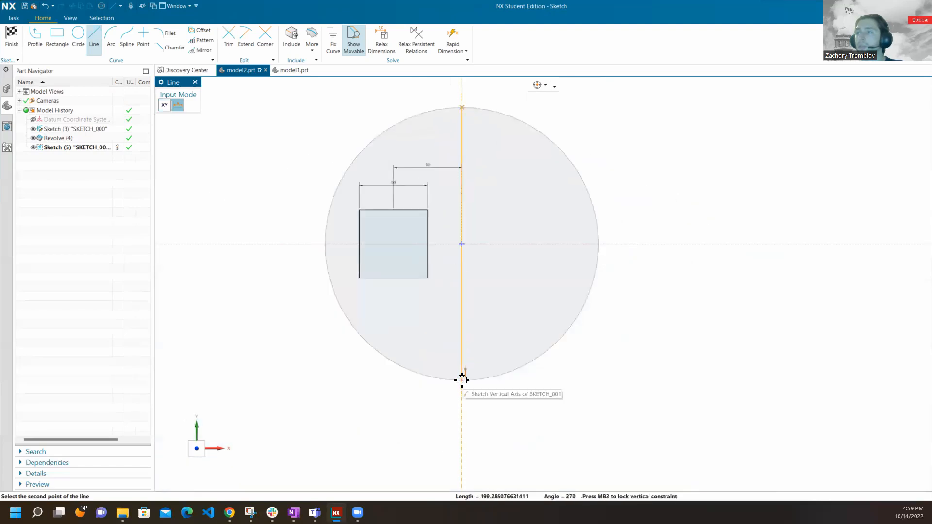
left_click(461, 380)
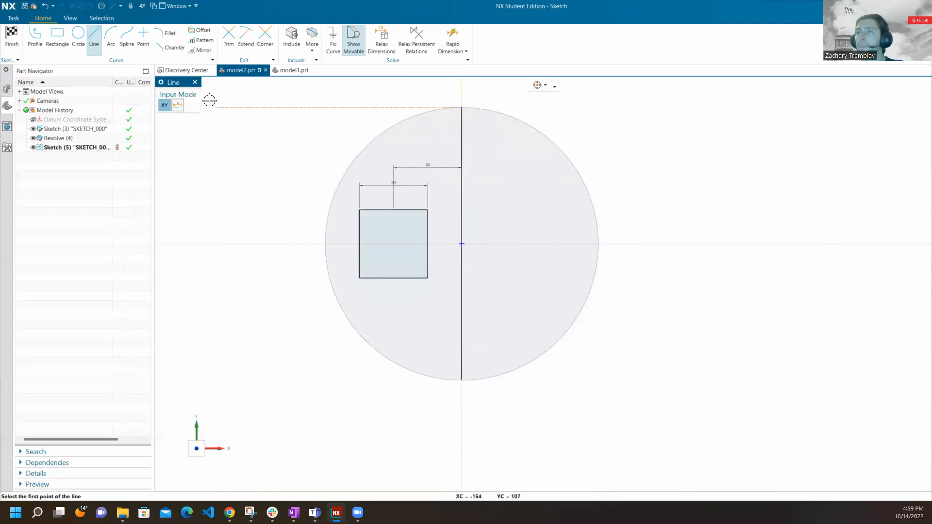
left_click(195, 83)
Try to mirror the left square's four edges about the drawn vertical line, cancelling at the preview.
scroll(443, 177, "up", 3)
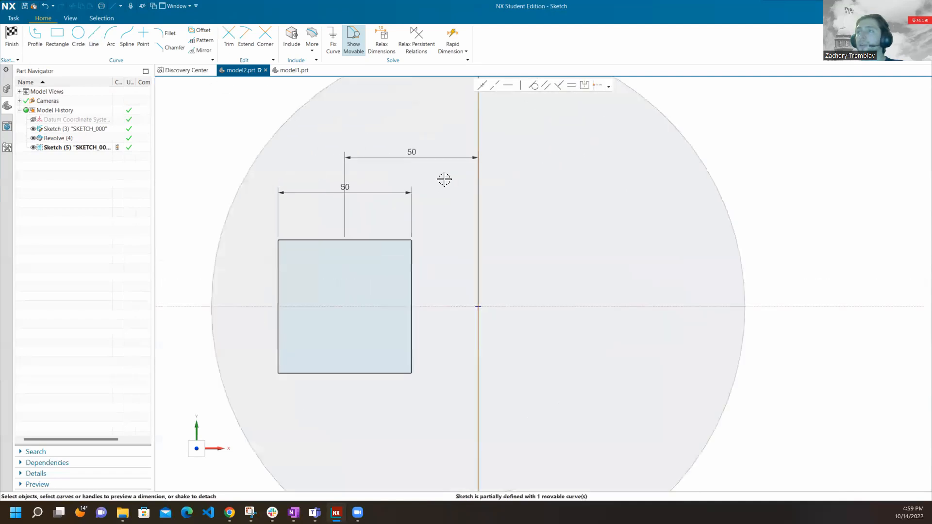
scroll(477, 217, "down", 1)
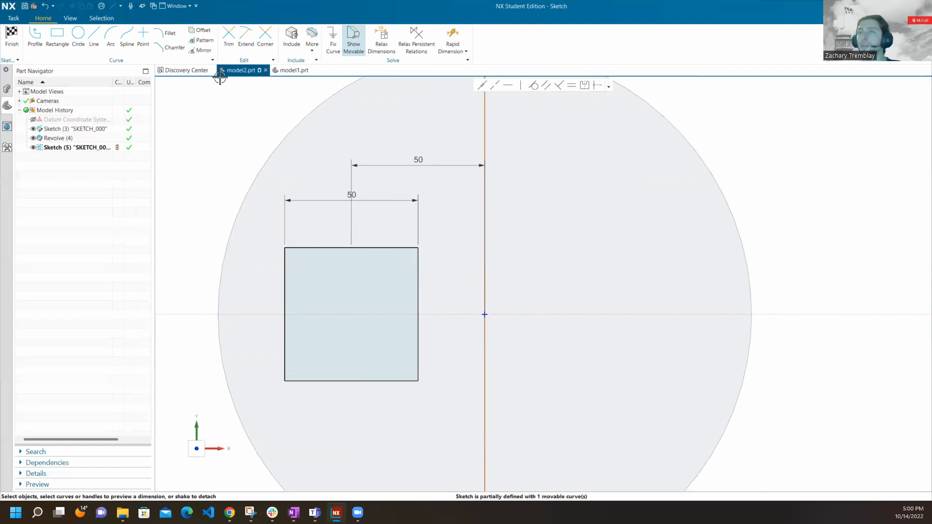
left_click(201, 50)
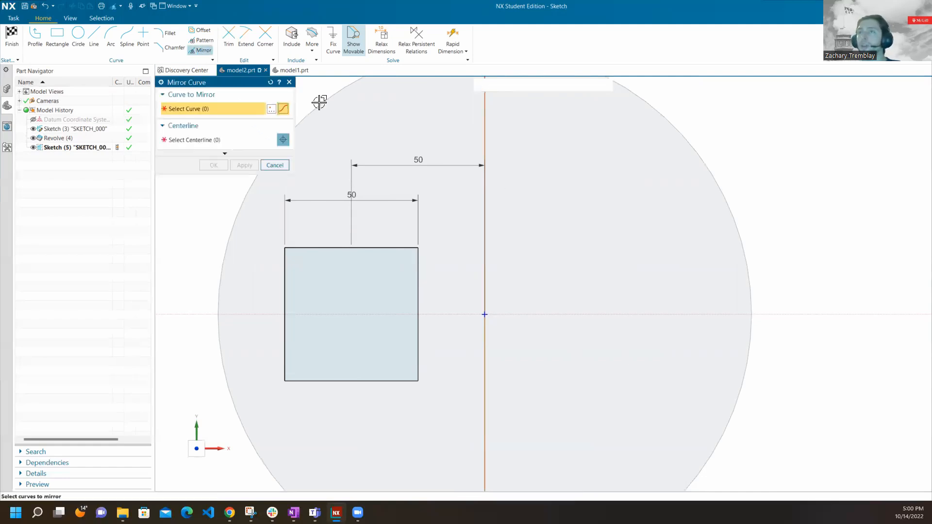
left_click(348, 248)
middle_click(385, 216)
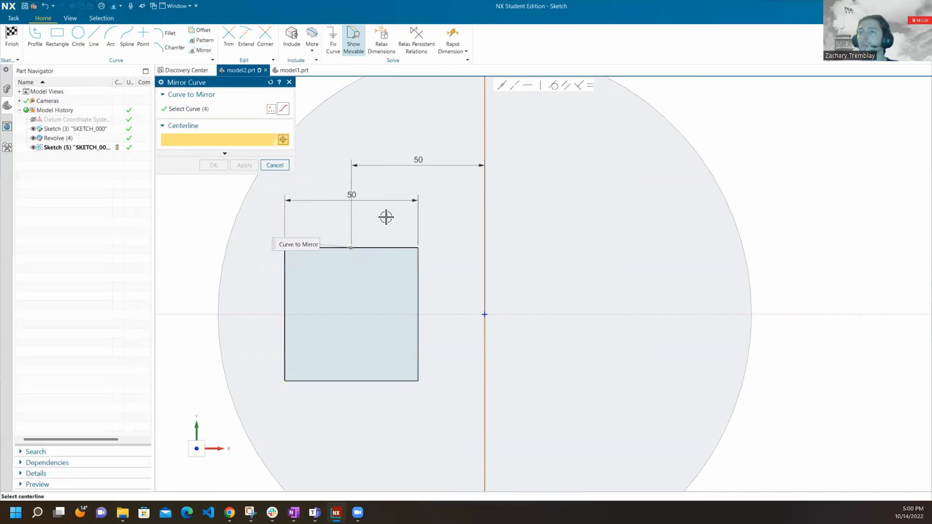
left_click(483, 189)
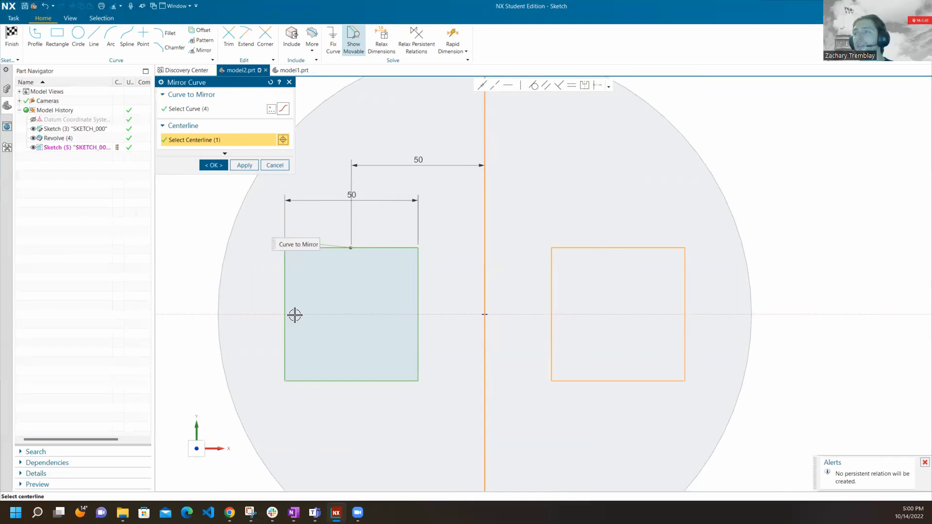
left_click(274, 166)
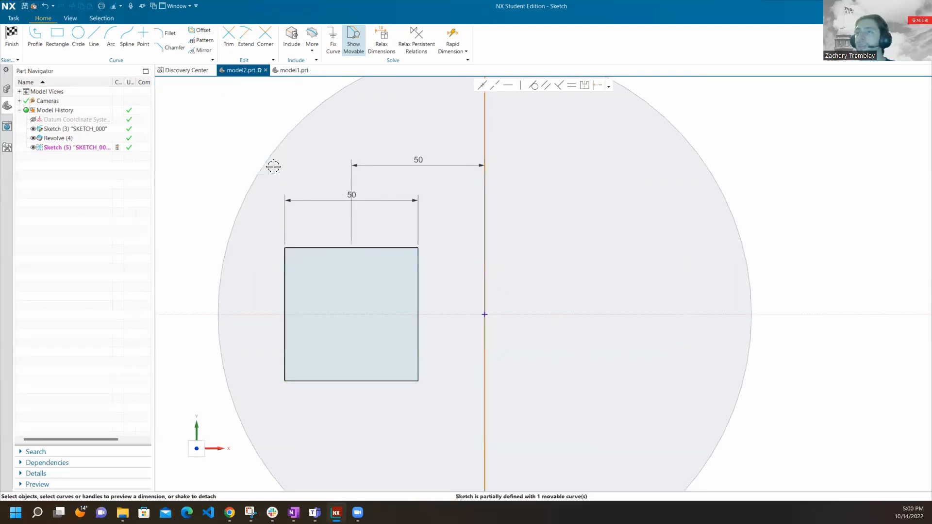
right_click(486, 149)
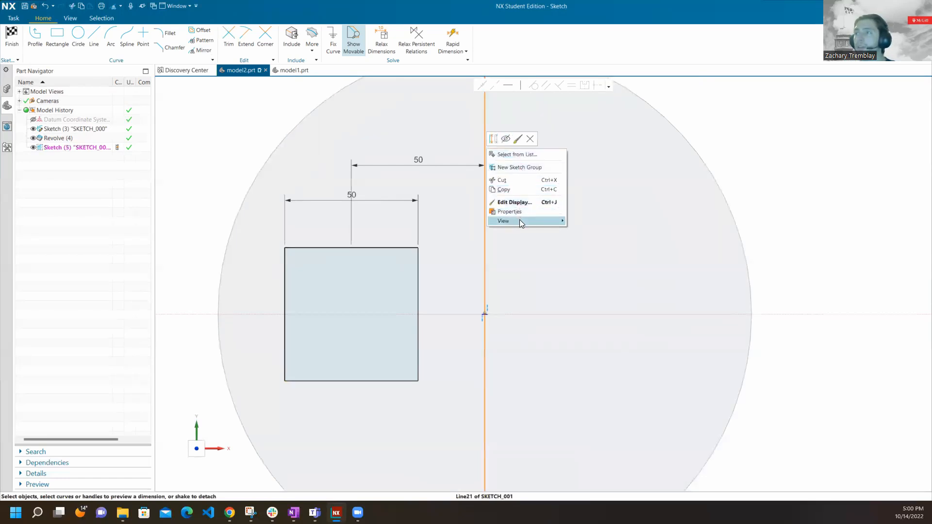
mouse_move(519, 221)
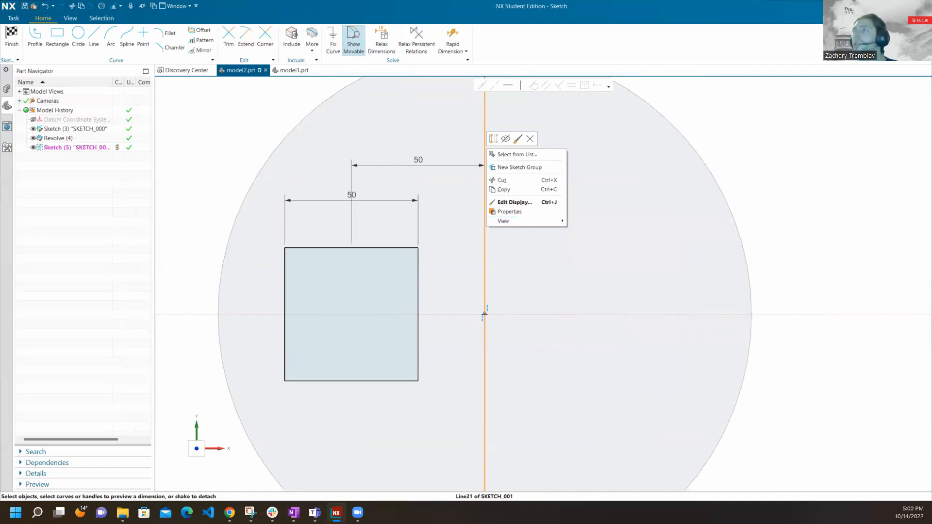
key("Escape")
key("Escape")
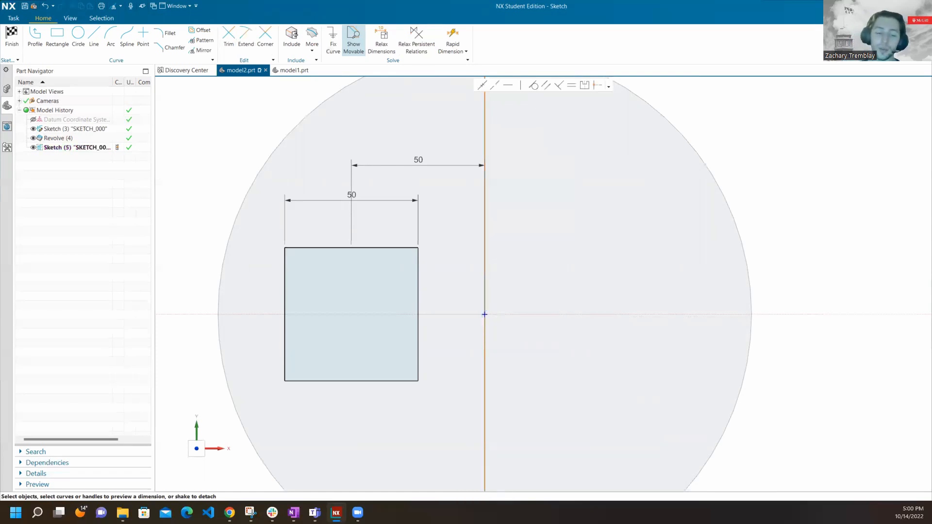
Convert the vertical line through the disc's centre to a reference curve.
type("refe")
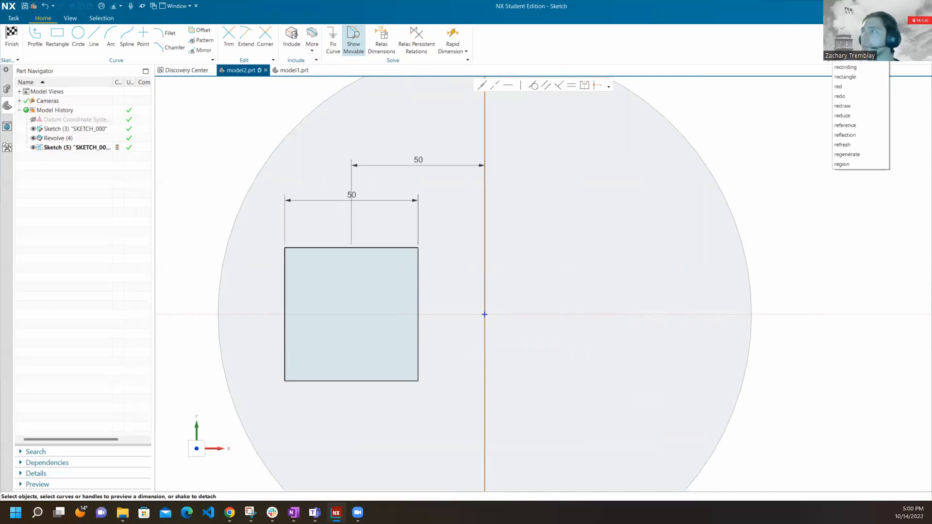
type("s")
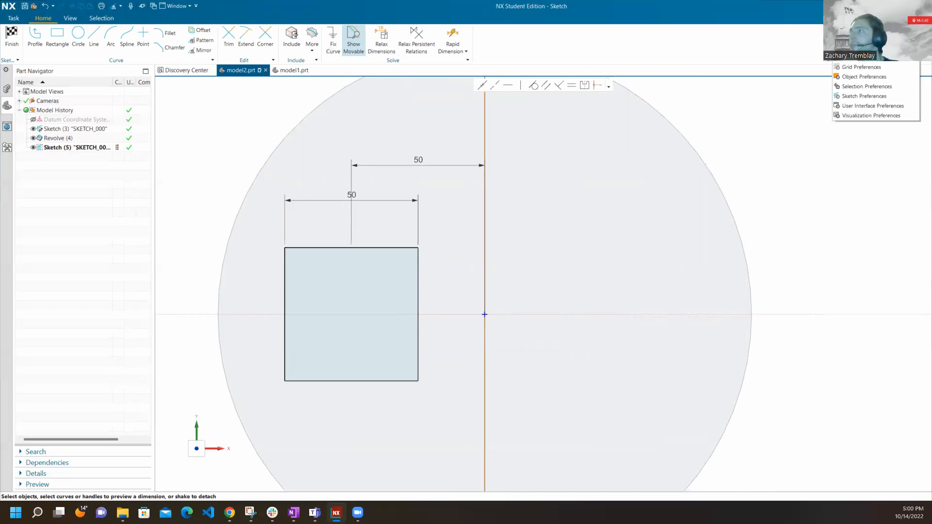
key("Return")
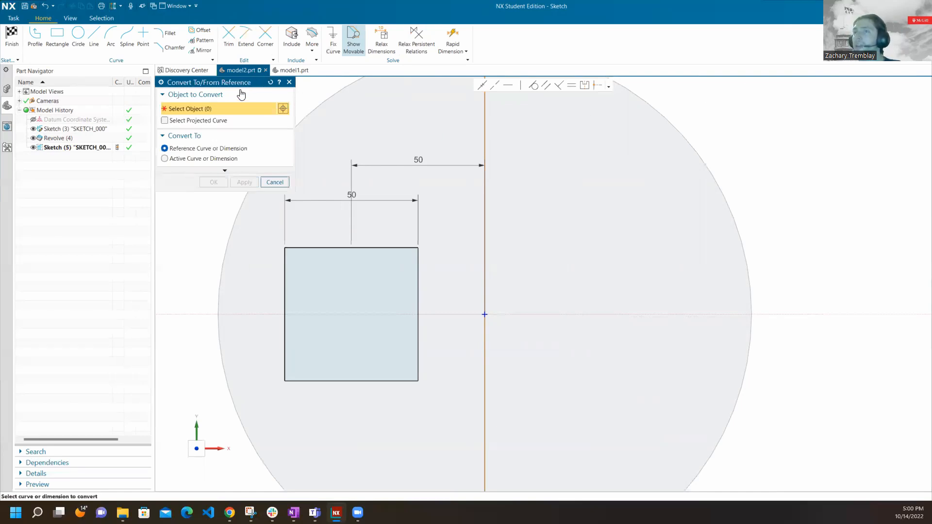
left_click(485, 135)
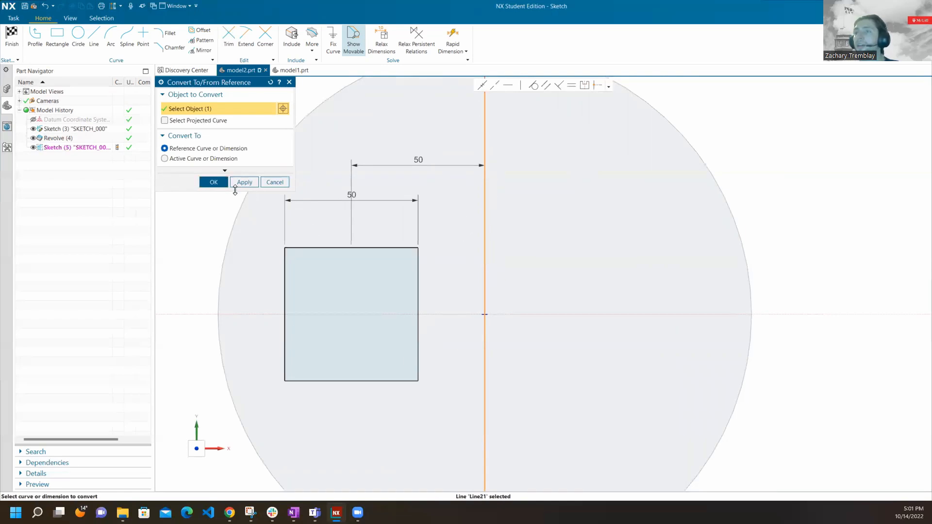
left_click(214, 182)
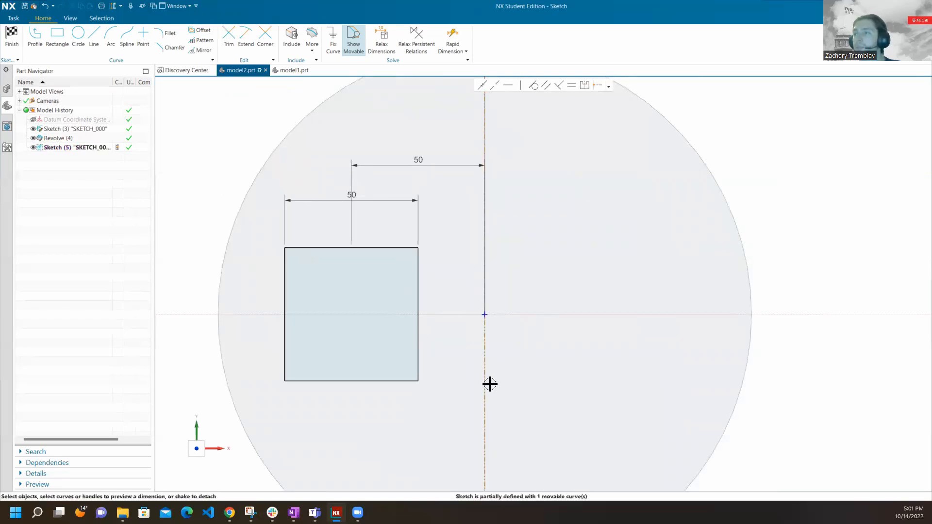
Mirror the left square's four edges about the vertical reference line with Mirror Curve.
scroll(520, 112, "up", 1)
scroll(519, 115, "down", 2)
scroll(495, 405, "up", 3)
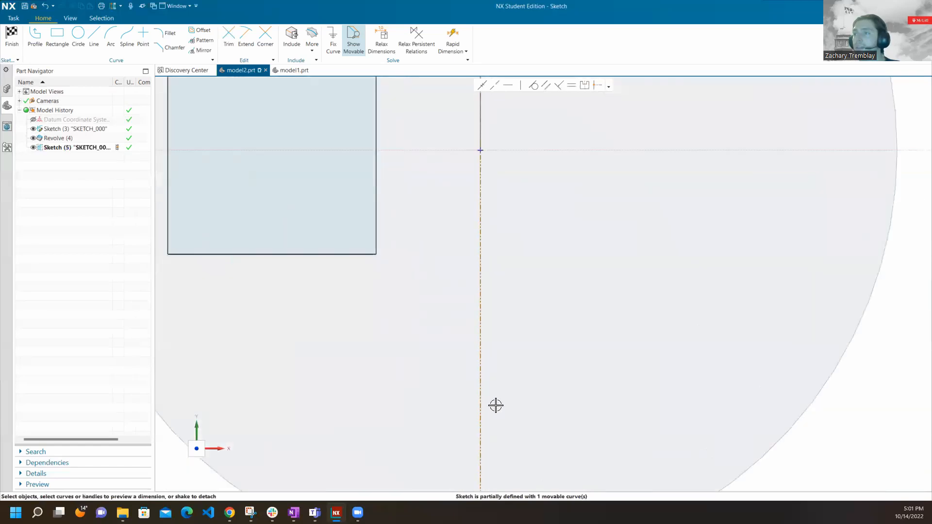
scroll(487, 393, "down", 2)
scroll(482, 381, "down", 2)
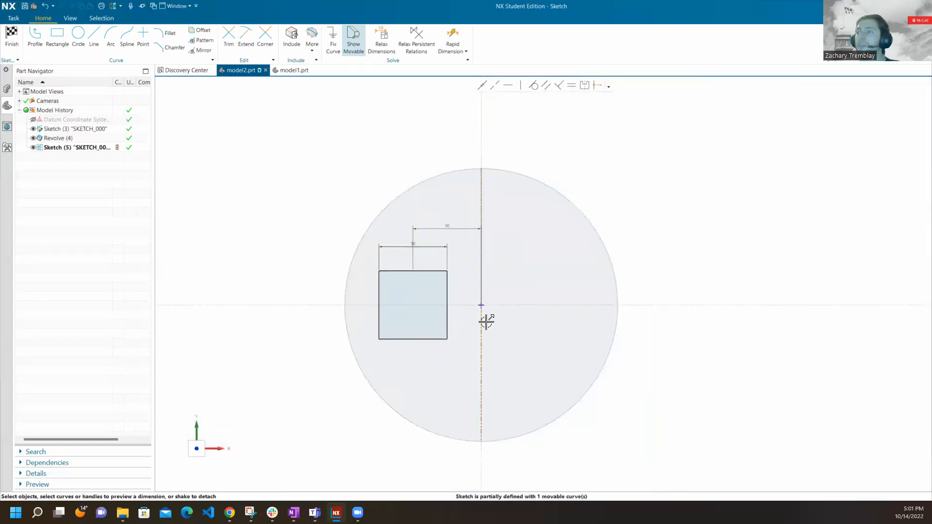
scroll(486, 321, "up", 2)
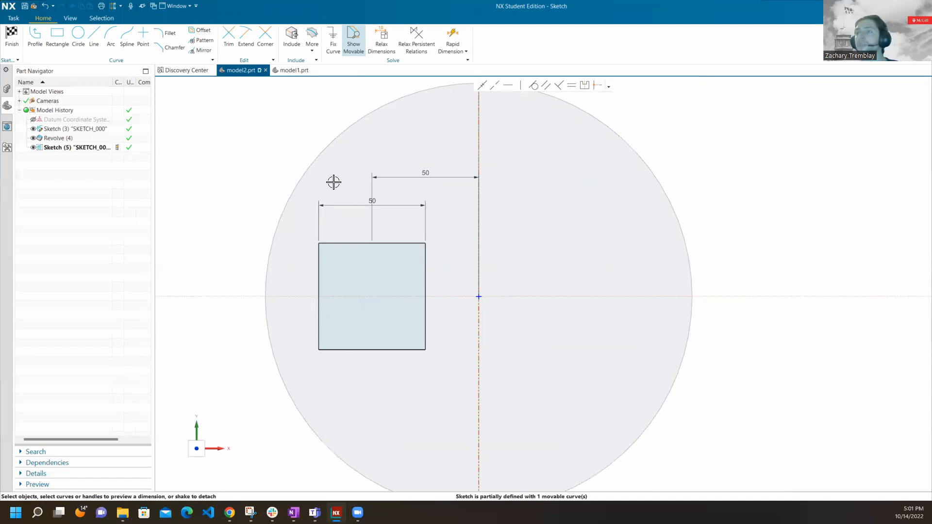
left_click(202, 51)
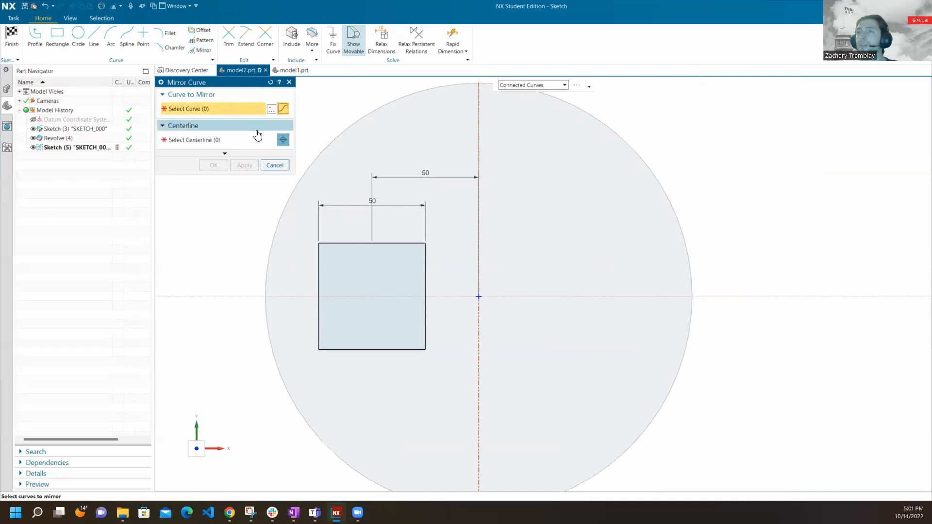
left_click(343, 241)
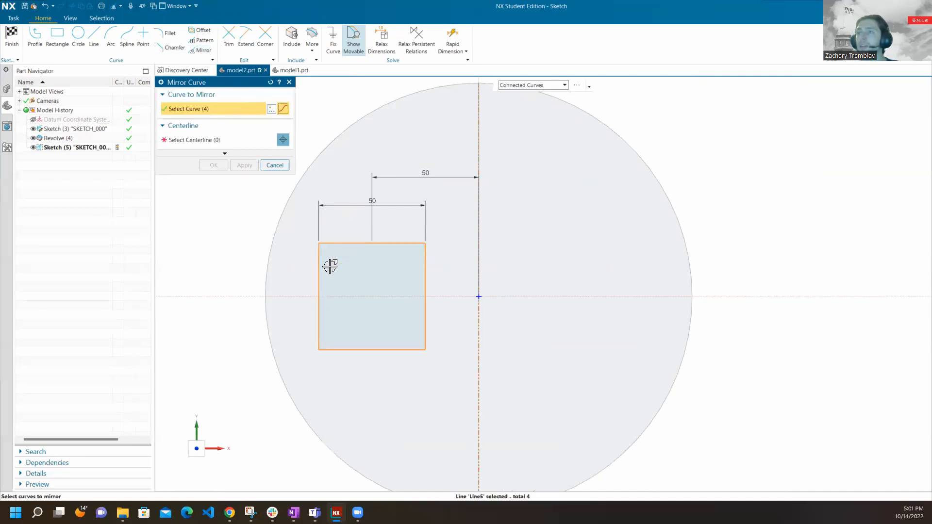
left_click(235, 139)
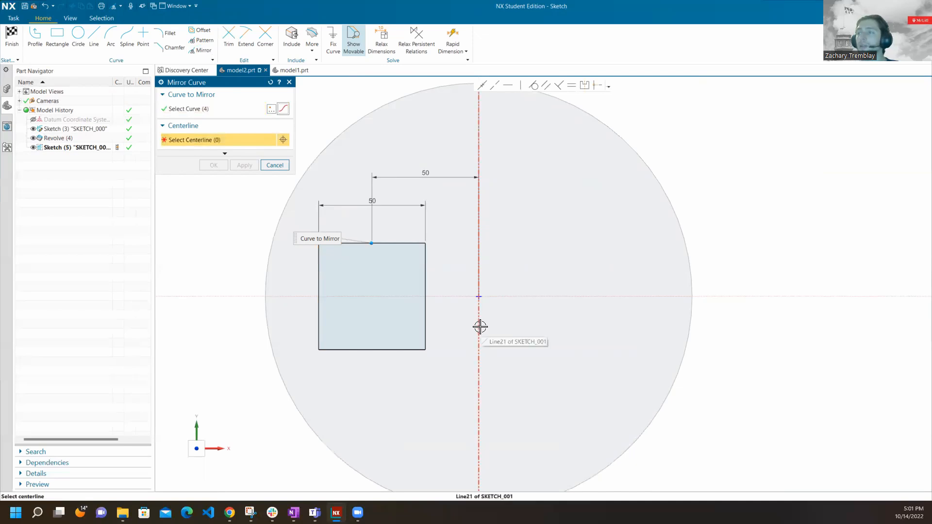
left_click(479, 326)
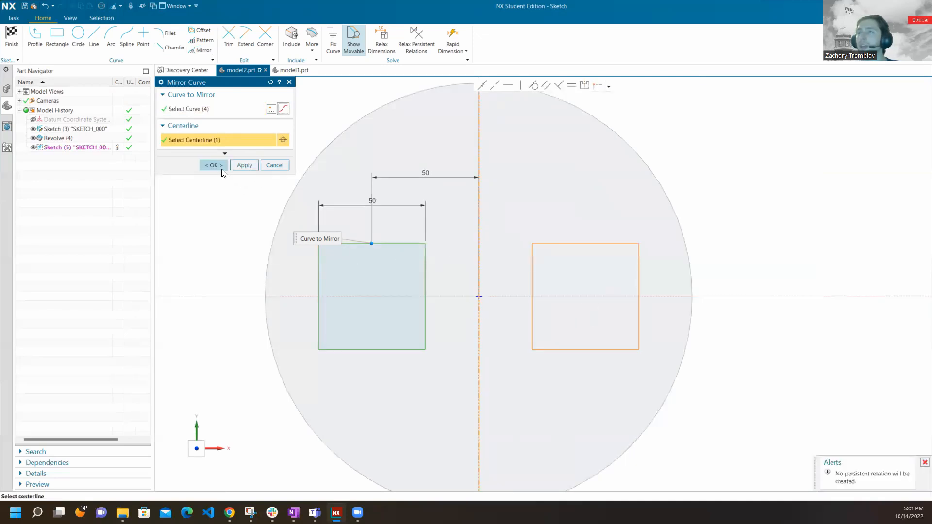
left_click(214, 165)
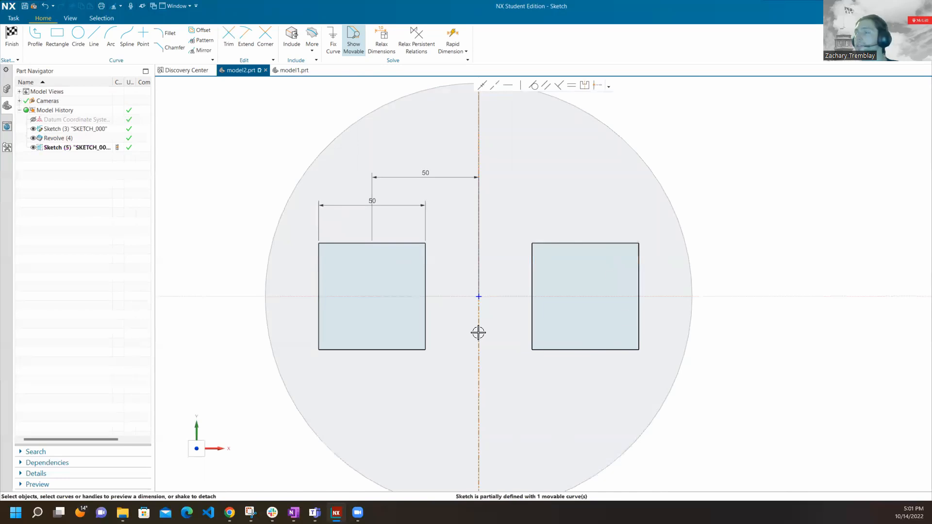
Finish the sketch and extrude both squares 10 mm into the disc with the Subtract option.
left_click(11, 35)
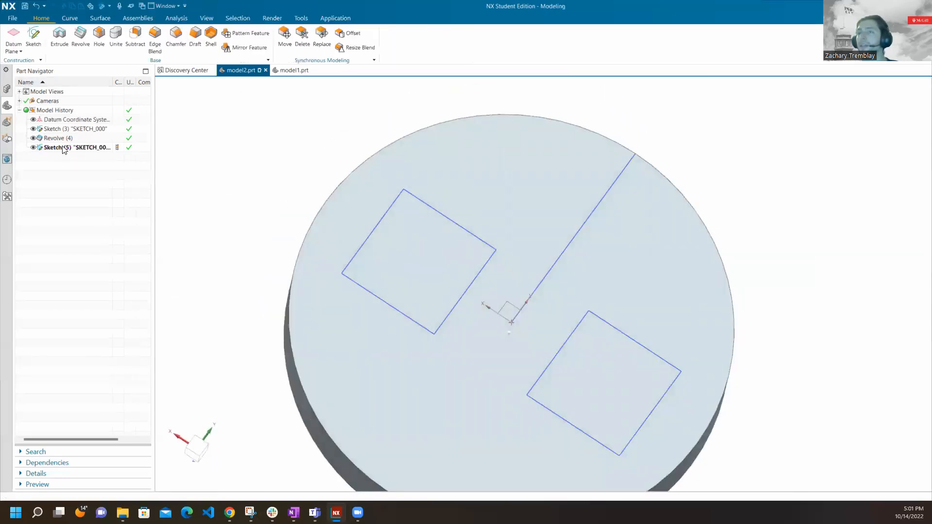
left_click(60, 37)
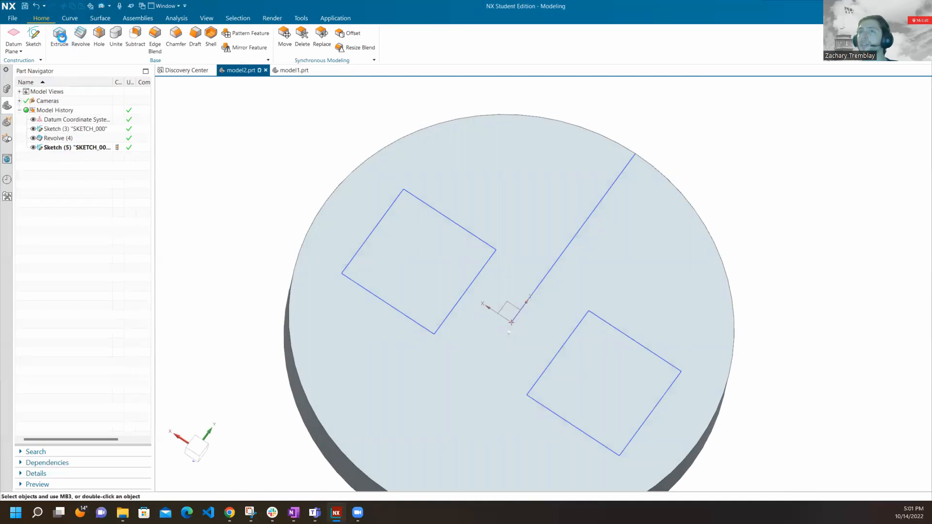
left_click(97, 148)
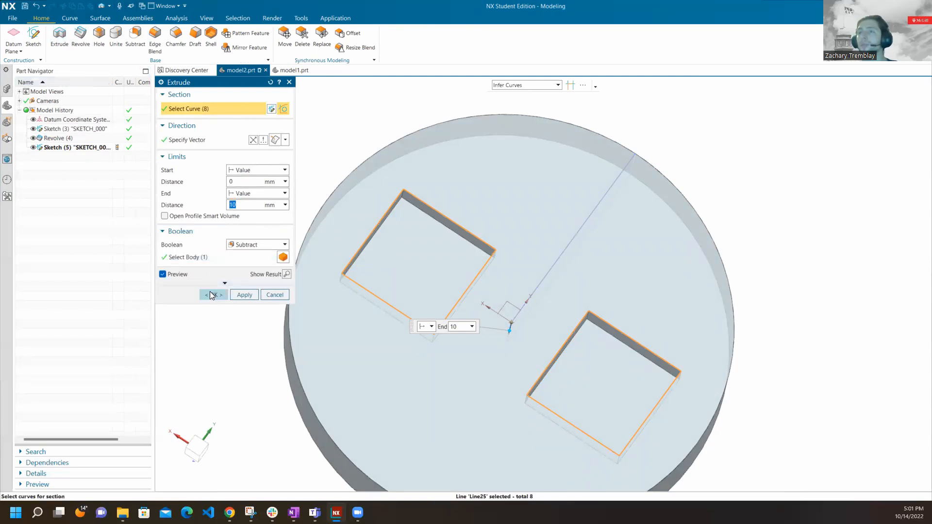
left_click(212, 295)
middle_click_drag(449, 161, 443, 269)
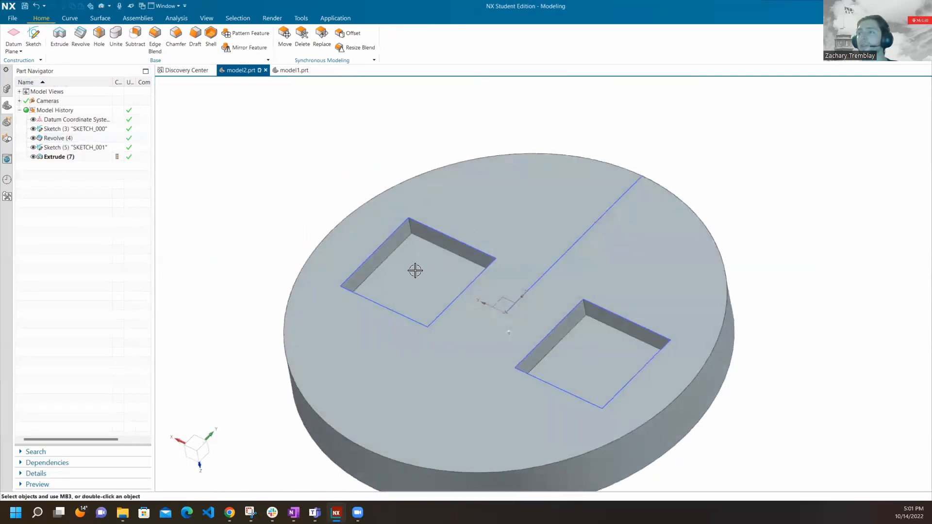
left_click(422, 263)
key("Escape")
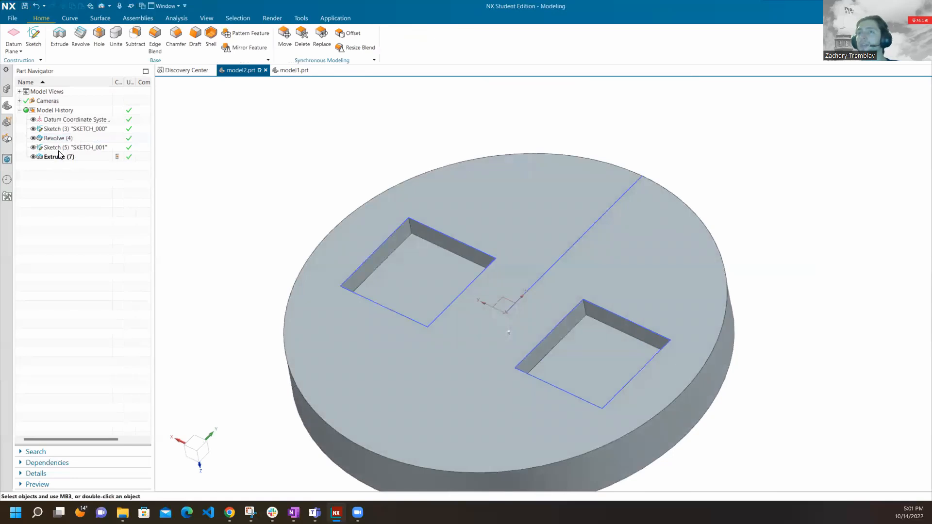
Reopen SKETCH_001, set the left square's width to 35 mm and finish the sketch.
left_click(62, 158)
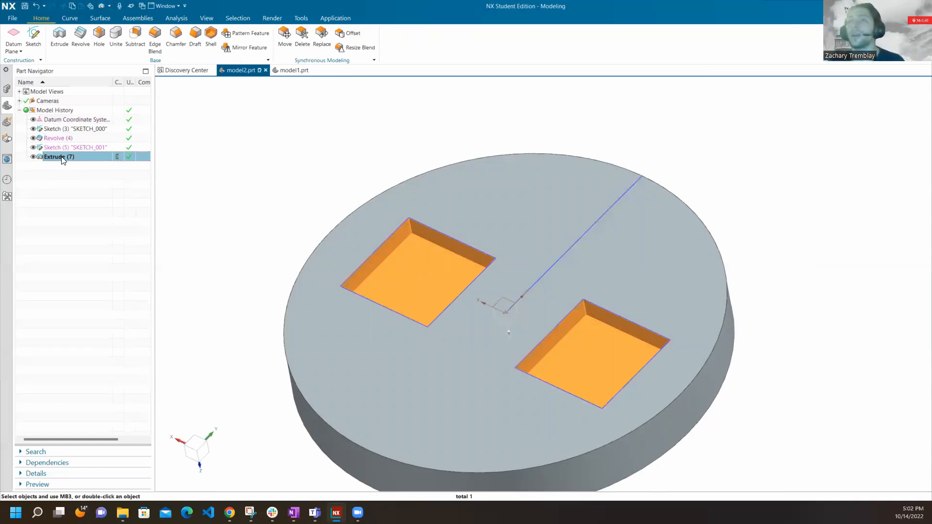
double_click(93, 147)
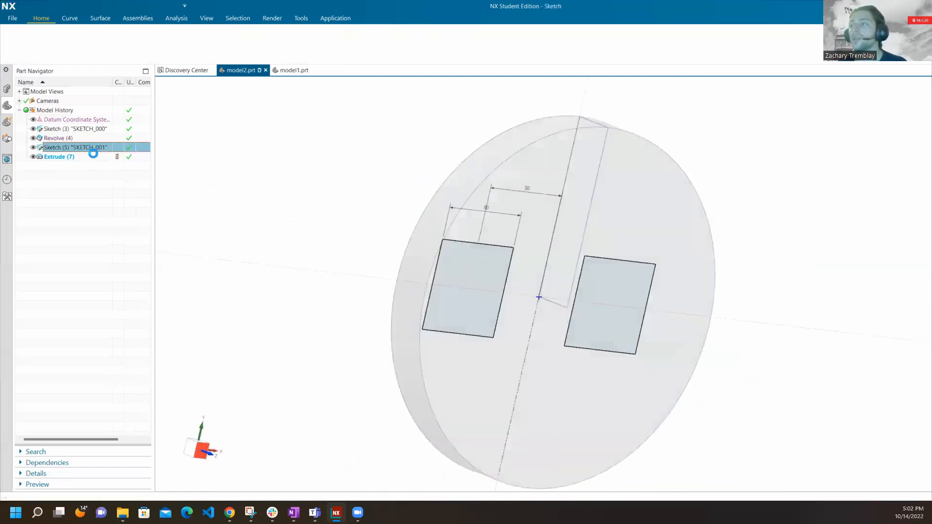
double_click(446, 206)
type("35")
key("Return")
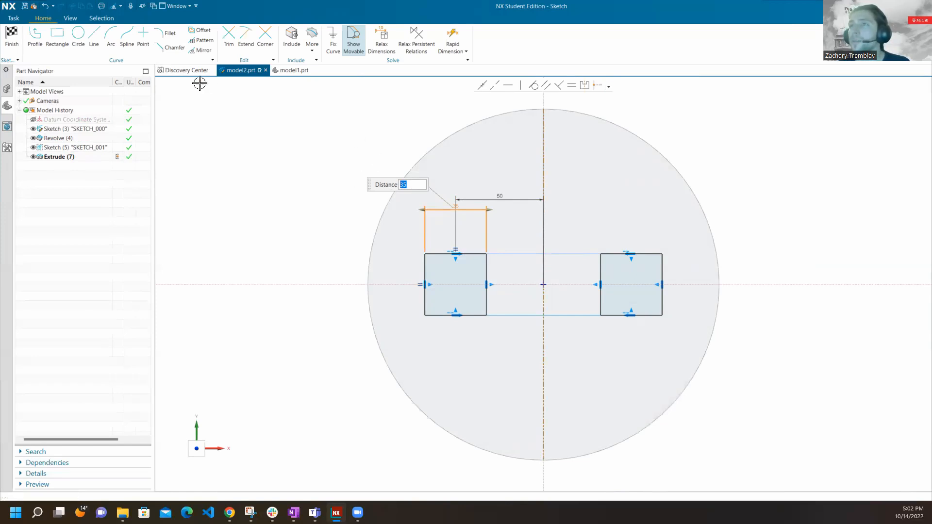
left_click(248, 153)
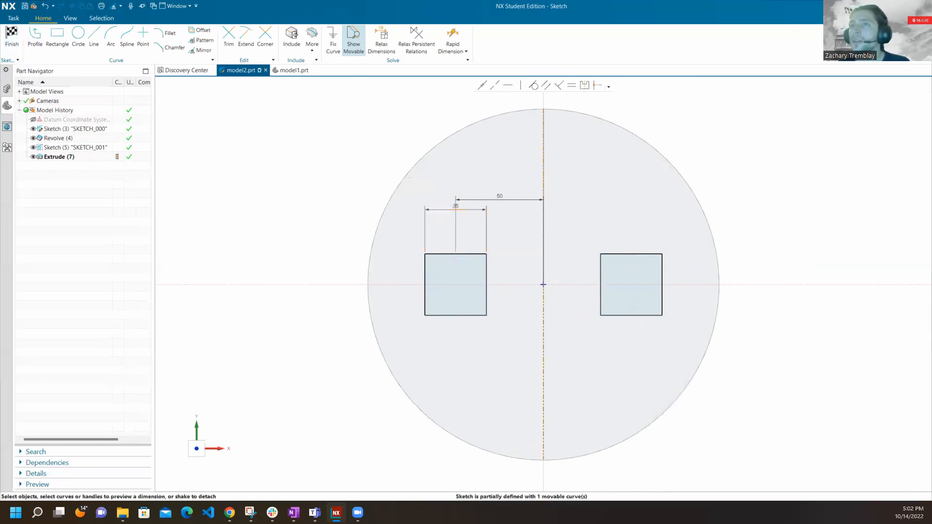
left_click(12, 35)
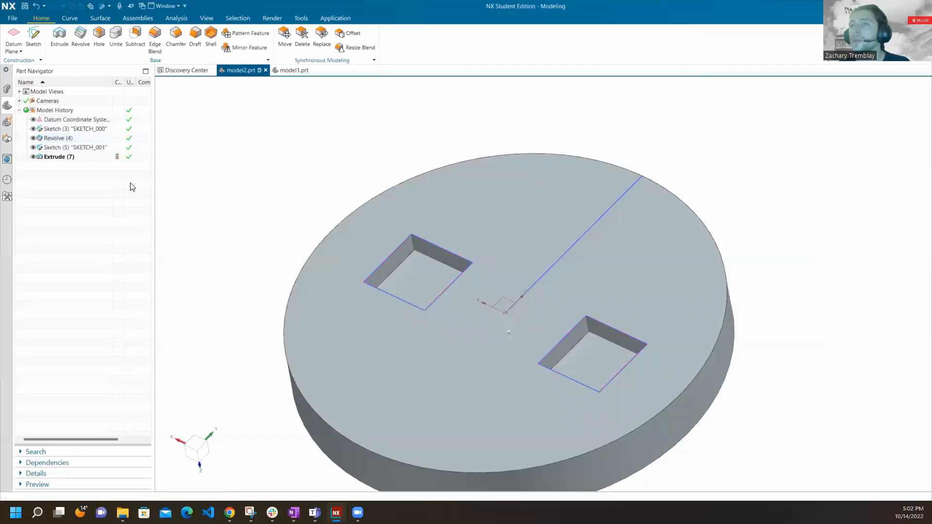
Try trimming away the left square's outer edge in SKETCH_001, finish the sketch and undo the edit.
double_click(92, 147)
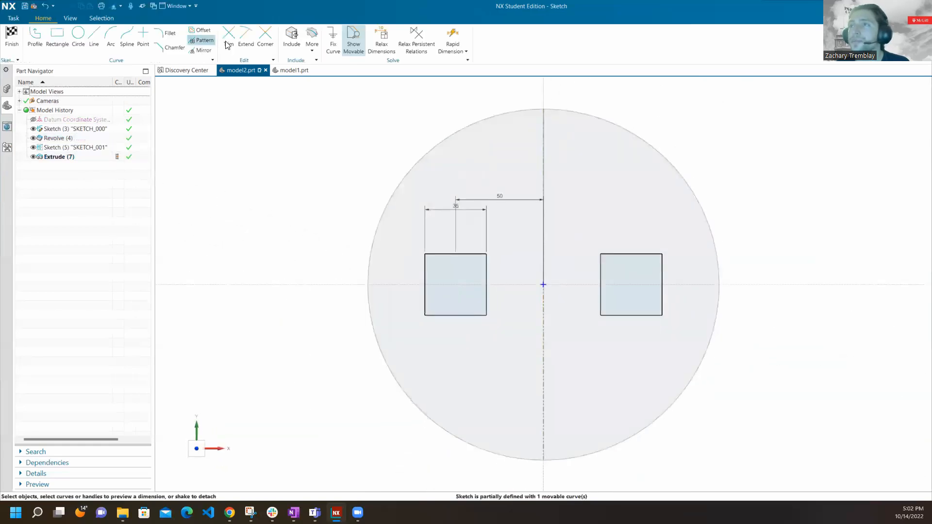
left_click(228, 39)
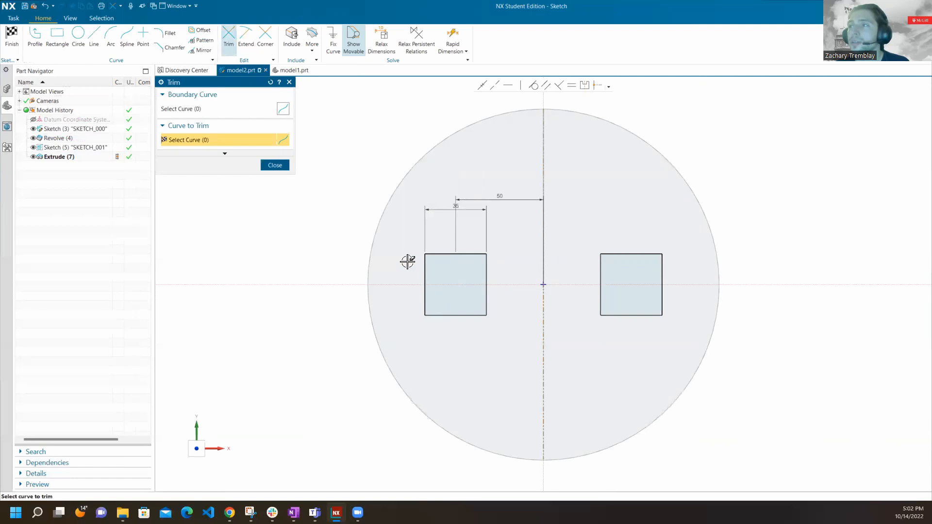
left_click_drag(407, 262, 458, 276)
left_click(287, 166)
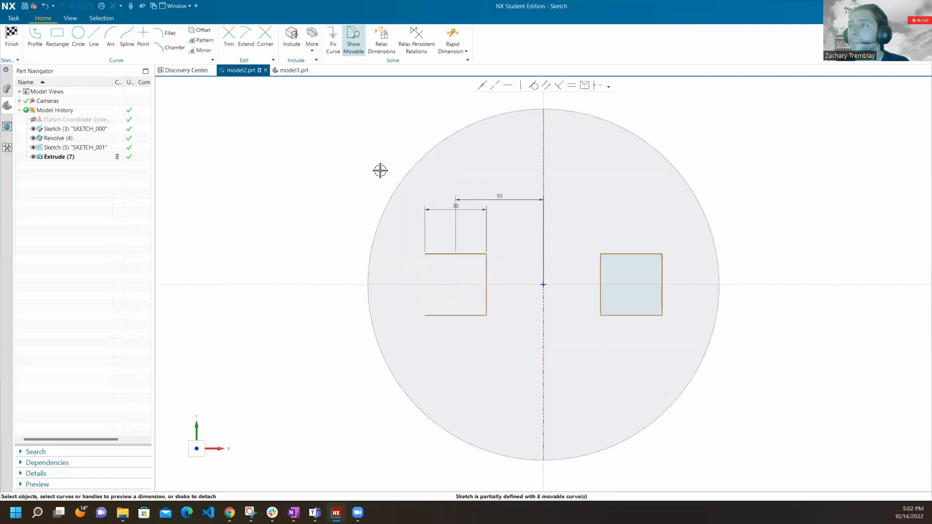
left_click(11, 37)
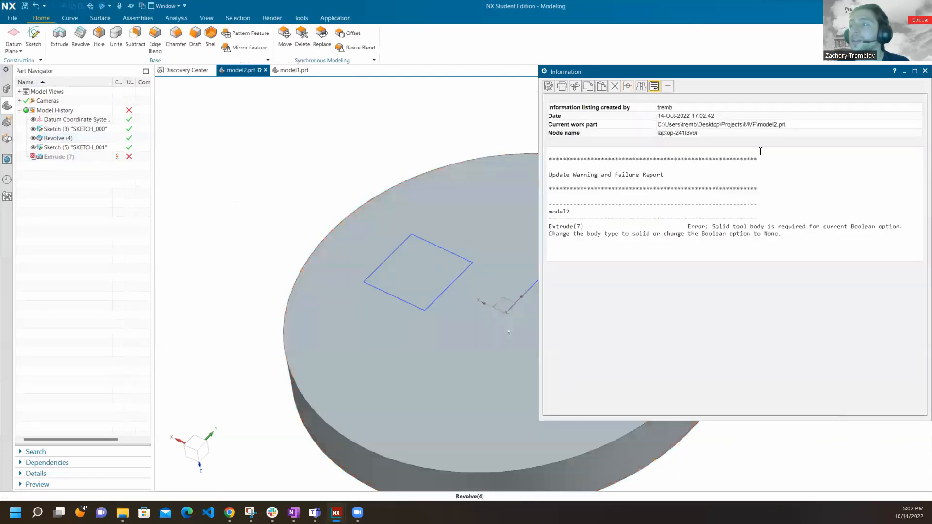
left_click(924, 71)
key("ctrl+z")
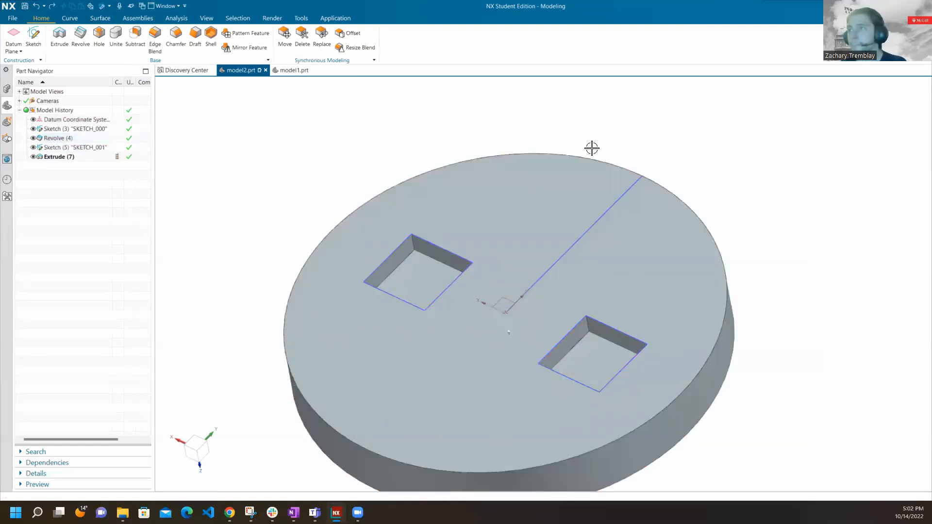
Move SKETCH_001 ahead of the Revolve feature in the model history.
scroll(541, 131, "up", 2)
scroll(541, 126, "down", 3)
scroll(515, 250, "up", 2)
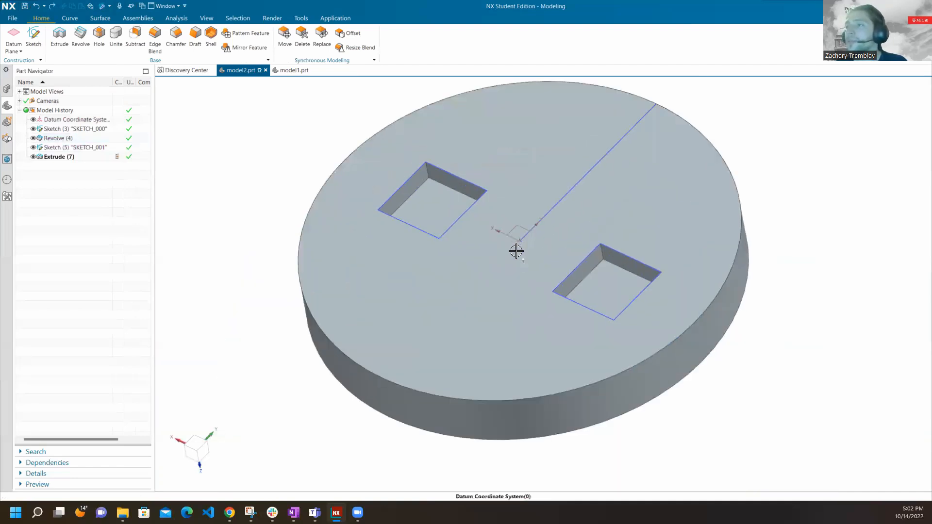
left_click(93, 149)
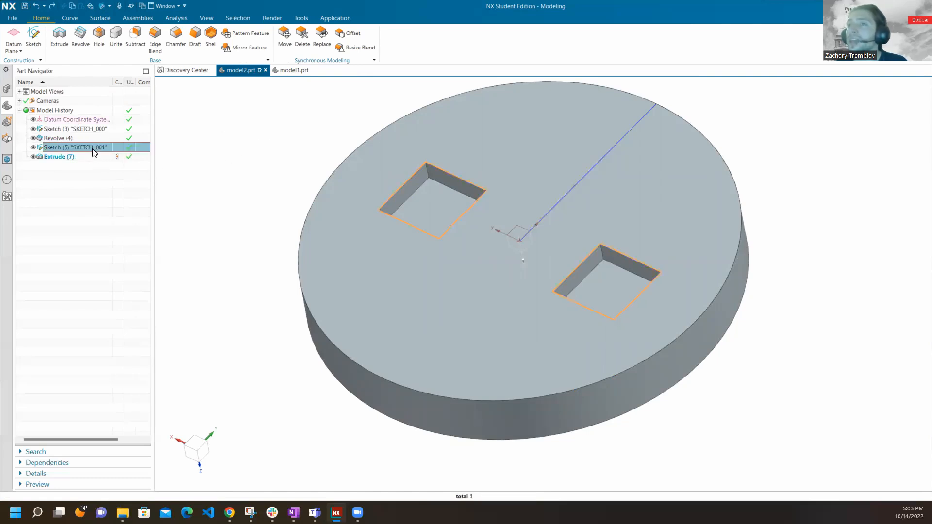
mouse_move(500, 206)
middle_mouse_down()
mouse_move(510, 189)
mouse_move(516, 225)
mouse_move(499, 210)
mouse_move(509, 220)
mouse_move(458, 297)
middle_mouse_up()
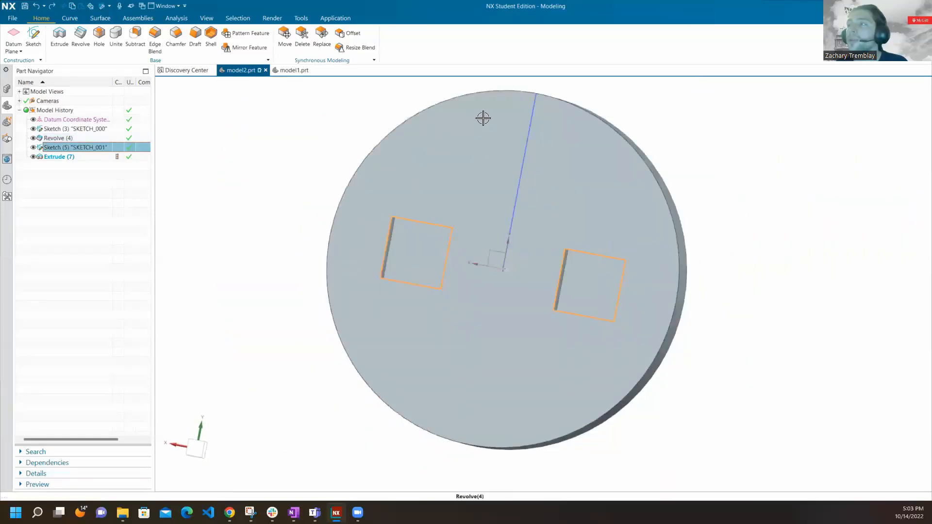
left_click(478, 95)
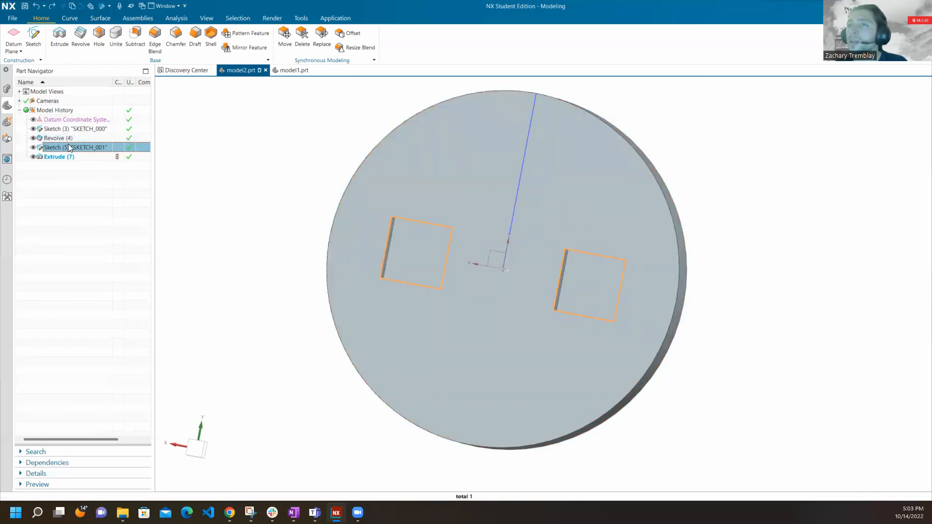
left_click(66, 137)
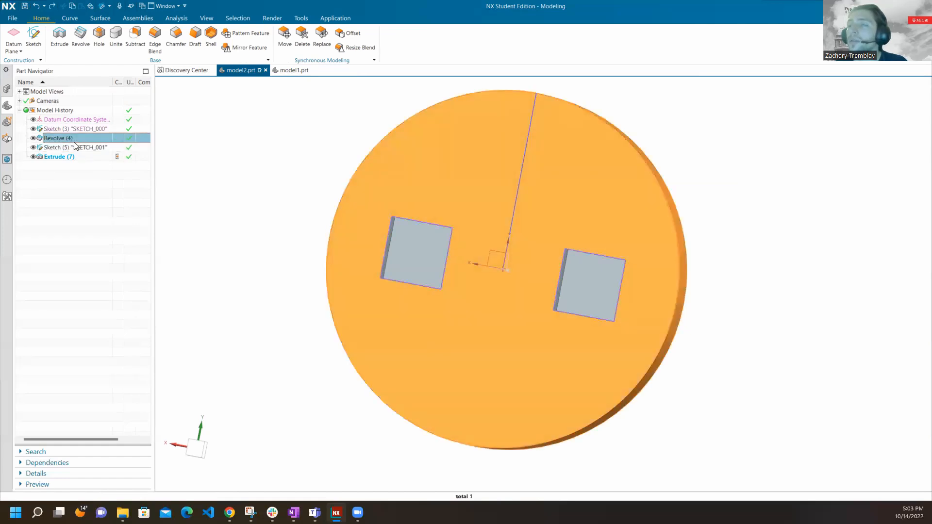
left_click(81, 147)
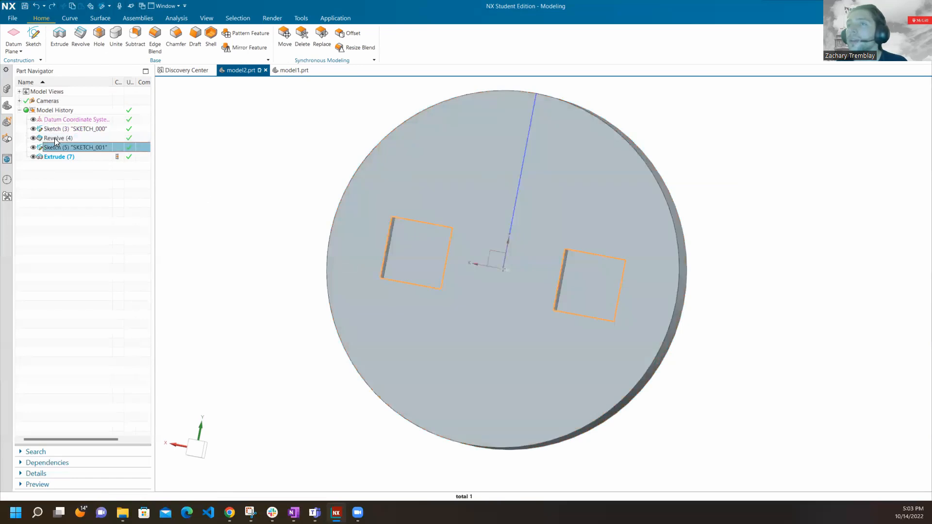
left_click_drag(63, 145, 63, 135)
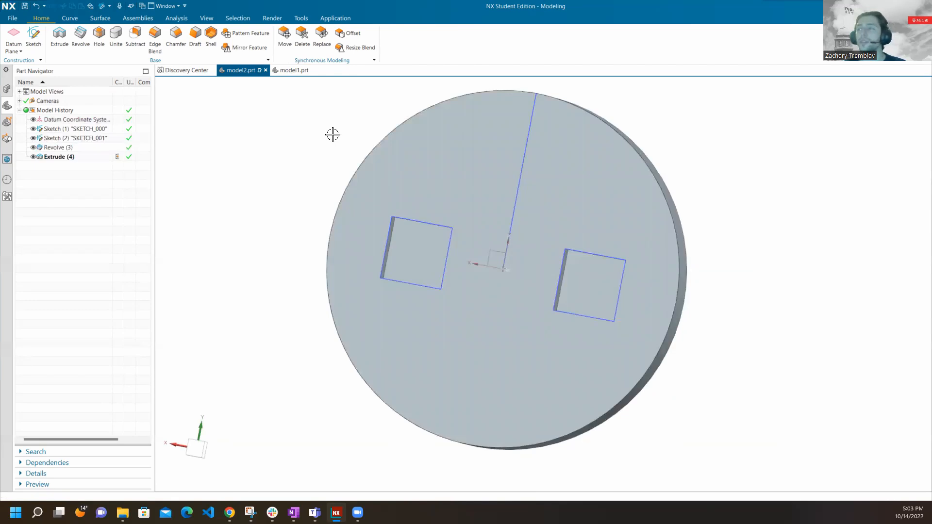
middle_click_drag(473, 304, 483, 261)
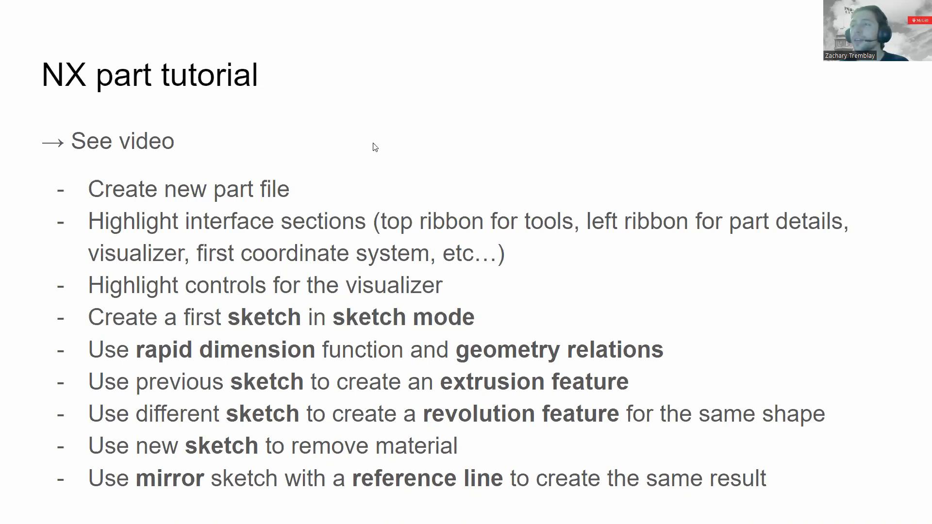
left_click(379, 154)
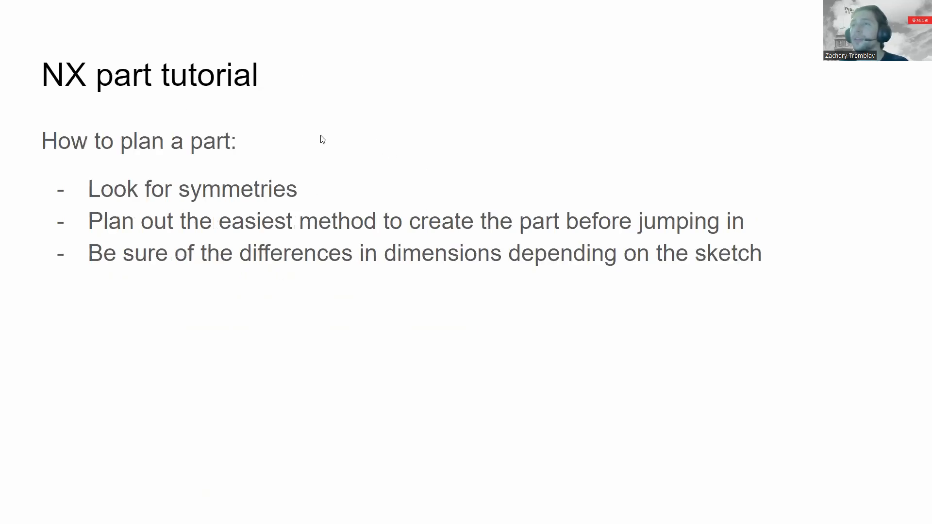
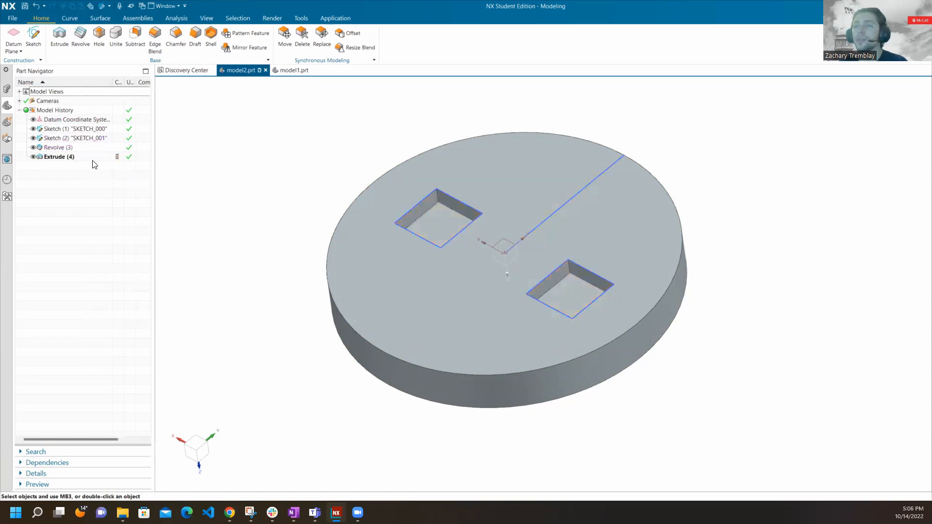
Rename the Extrude (4) feature in the model history as Groove.
left_click(89, 160)
right_click(91, 160)
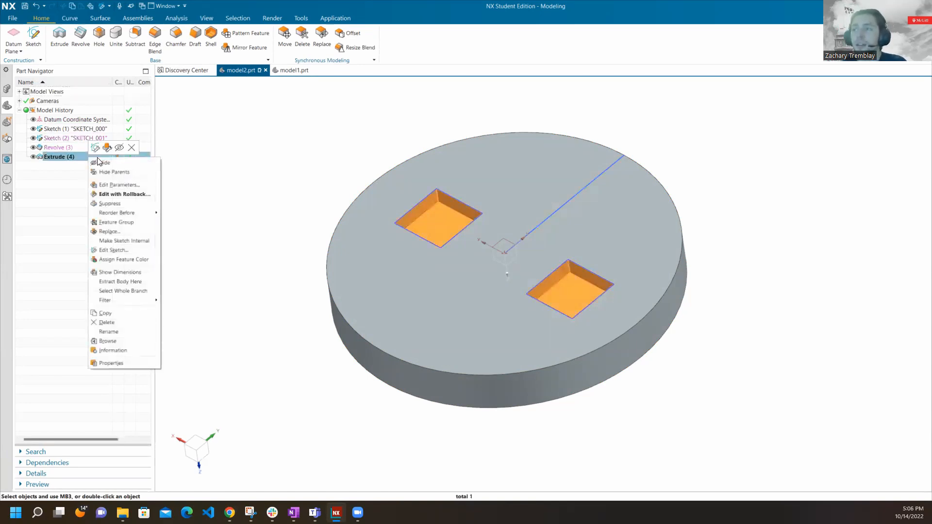
left_click(73, 168)
right_click(74, 160)
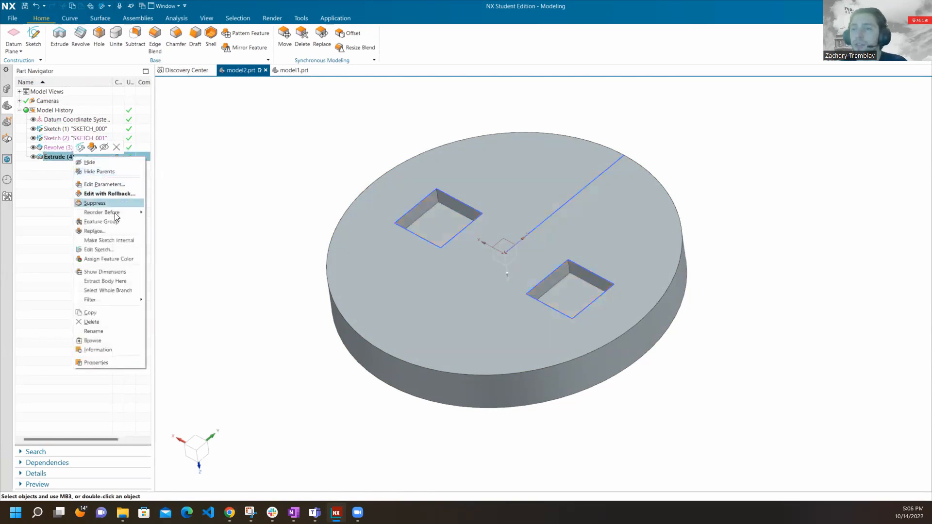
left_click(115, 333)
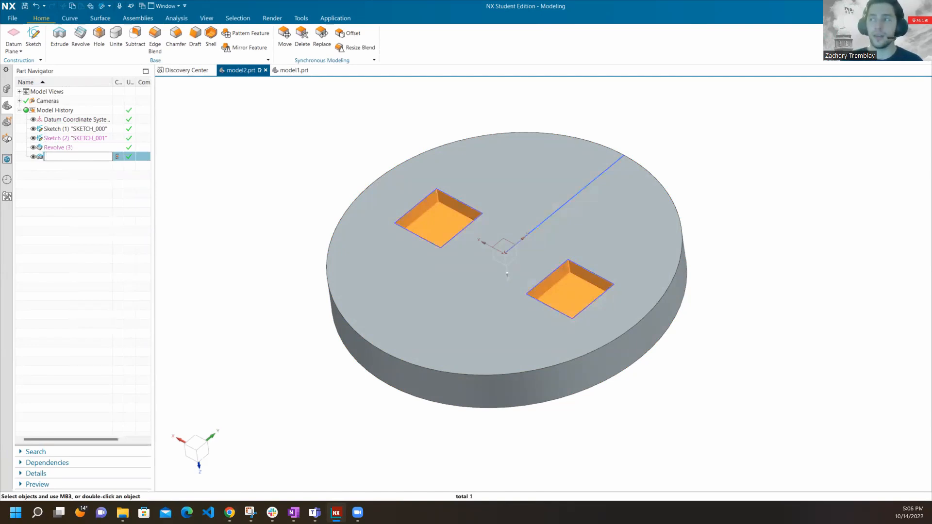
key("Return")
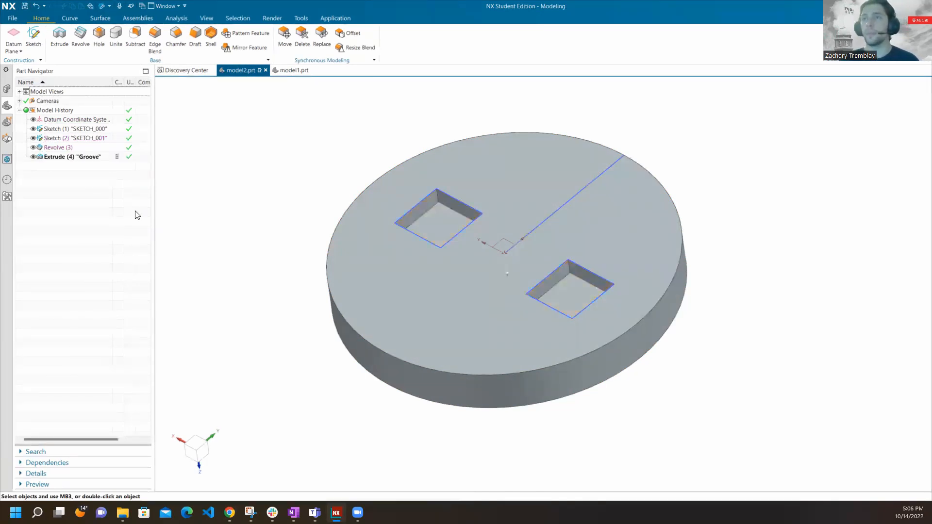
Rename SKETCH_001 in the model history as Groove Shape.
right_click(97, 138)
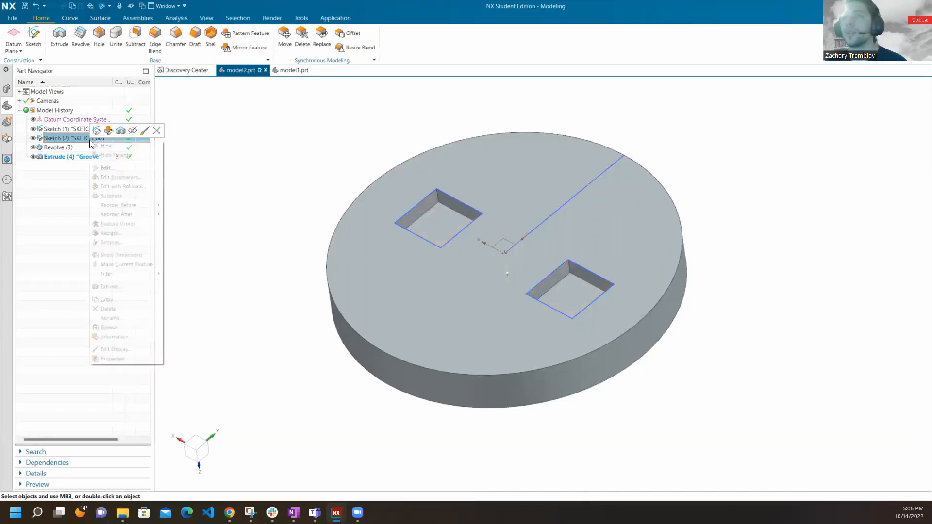
left_click(118, 314)
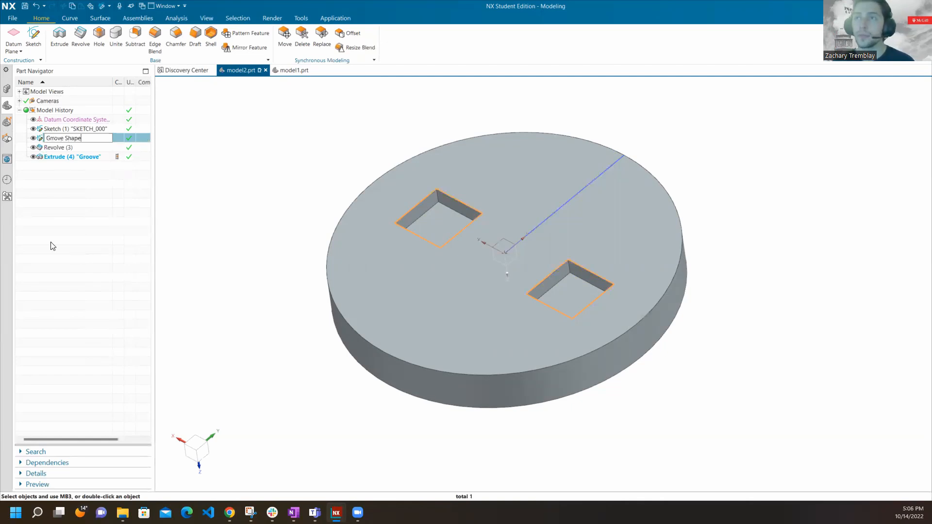
type("o")
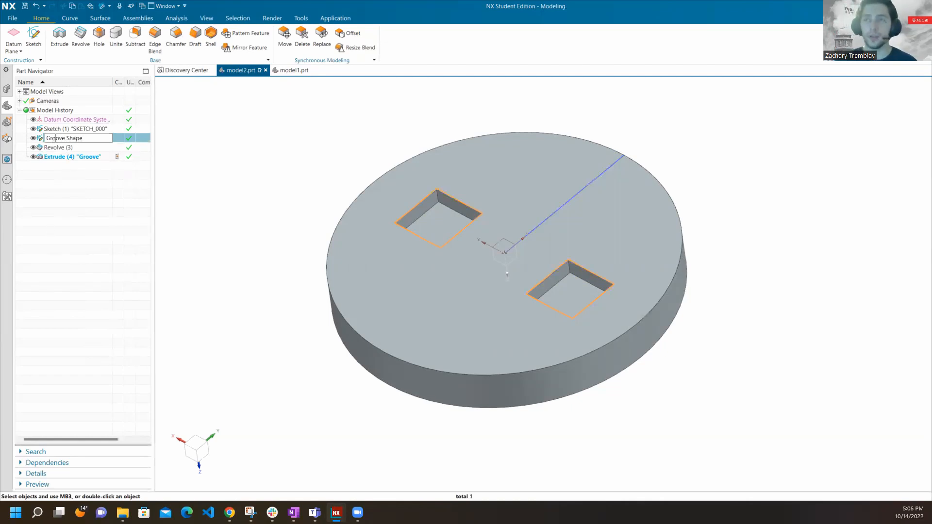
key("Return")
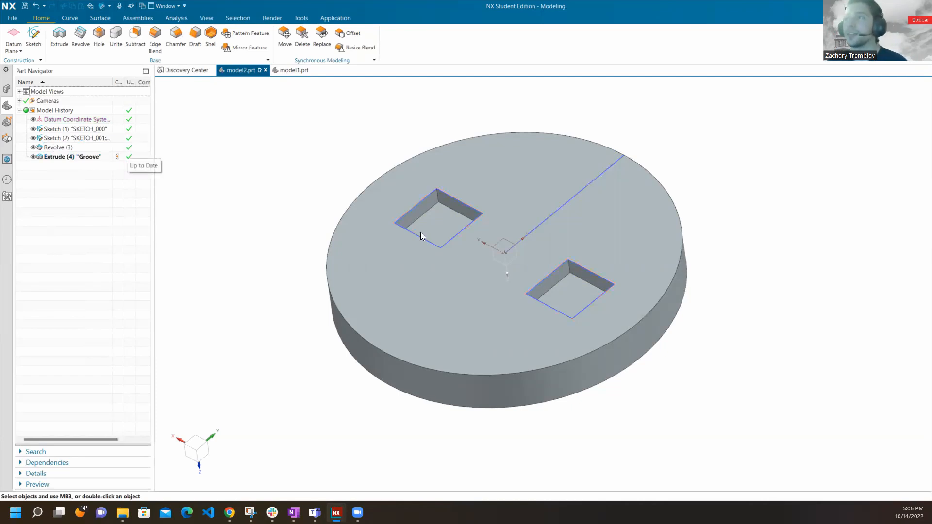
Widen the Part Navigator to show full names and highlight each sketch and feature in turn to examine their dependencies.
left_click(71, 130)
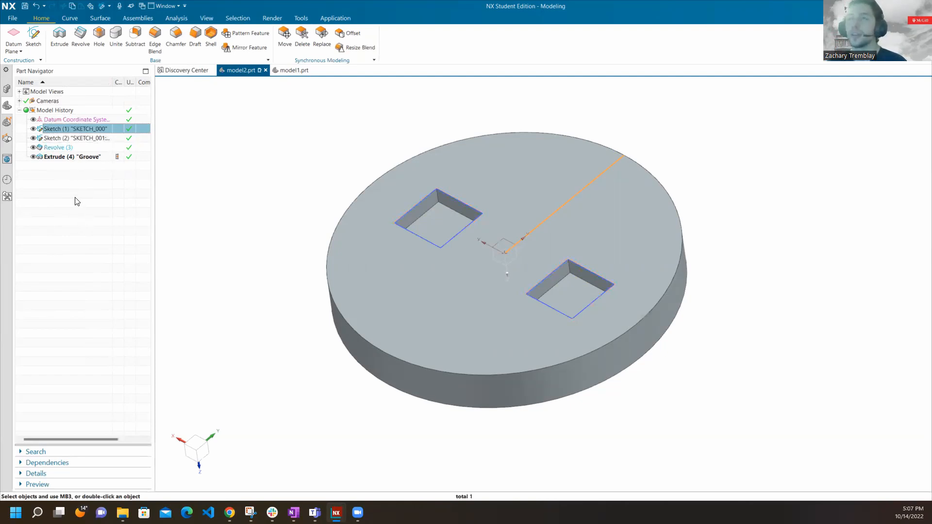
left_click(102, 138)
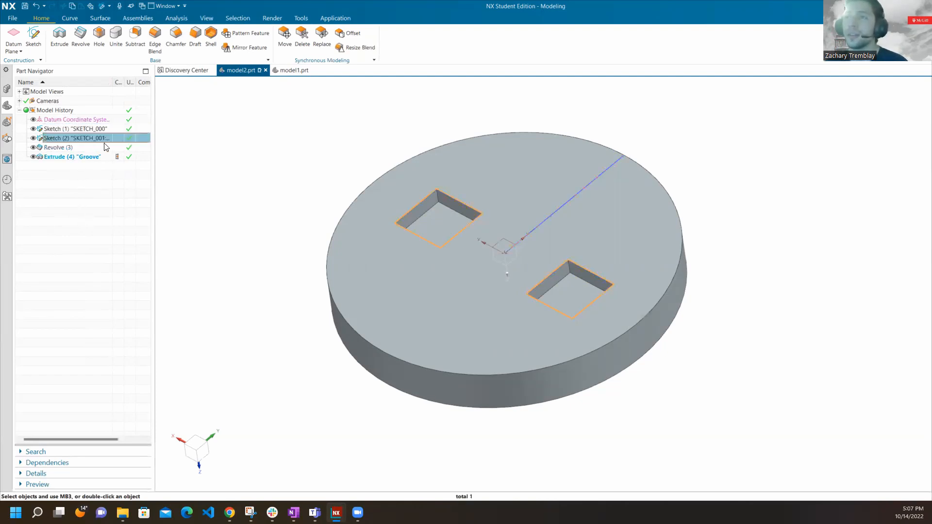
left_click_drag(113, 84, 215, 100)
left_click(129, 131)
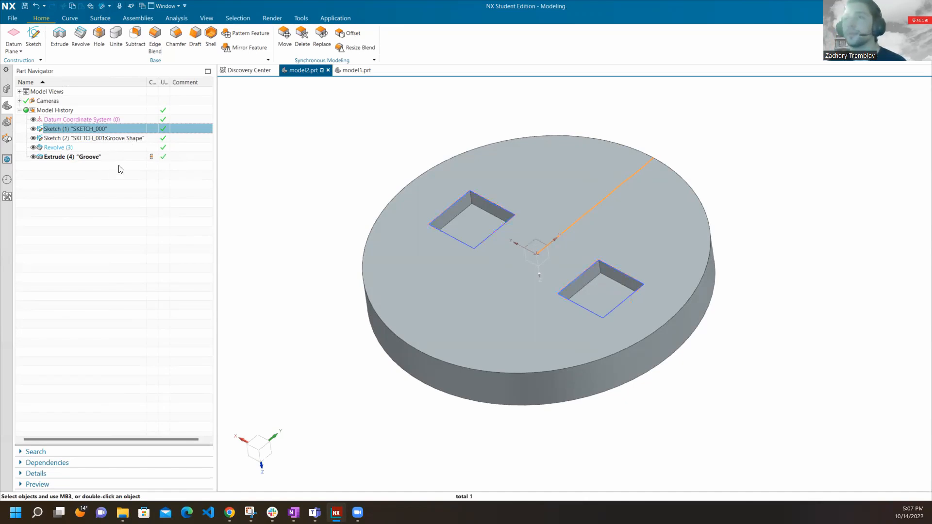
left_click(115, 140)
left_click(119, 128)
left_click(119, 138)
left_click(118, 148)
left_click(119, 156)
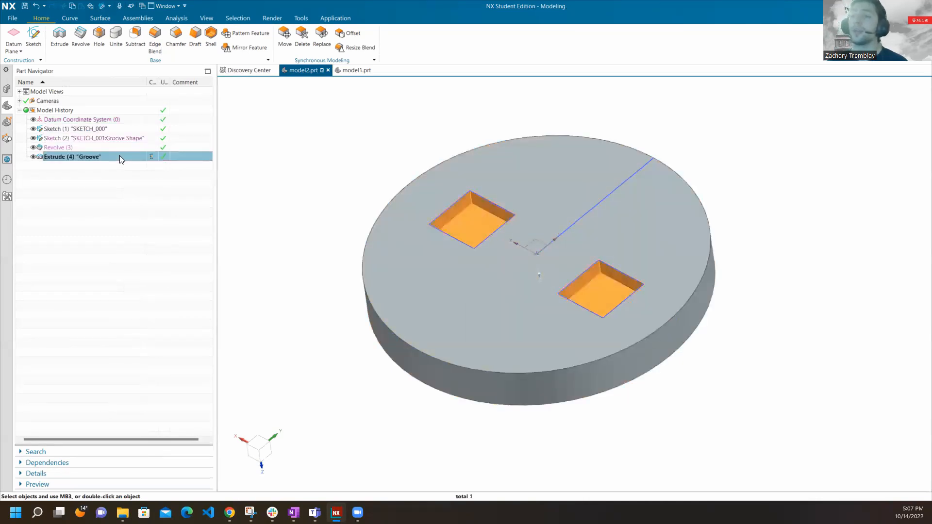
left_click(106, 147)
left_click(108, 139)
left_click(109, 128)
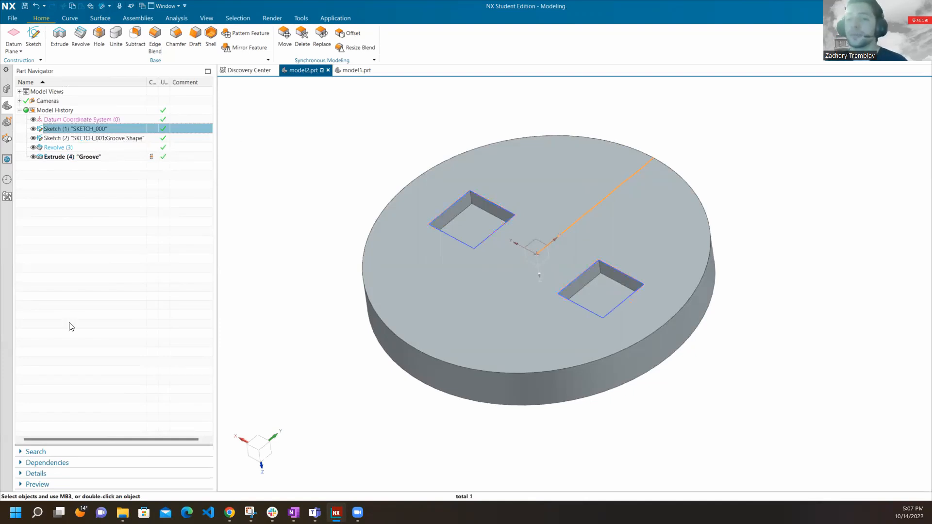
Switch to the CAD 101 presentation in Chrome to read the NX good practices slide, and return to NX.
left_click(229, 513)
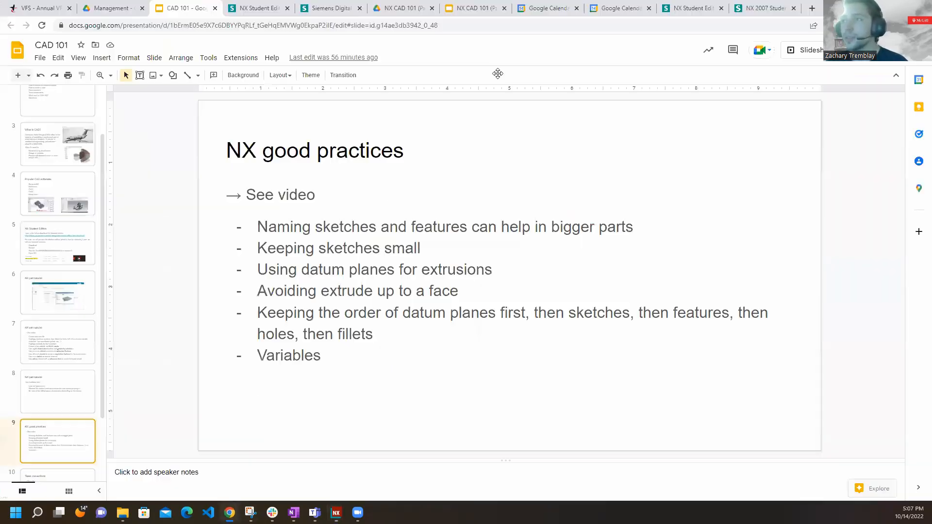
key("alt+Tab")
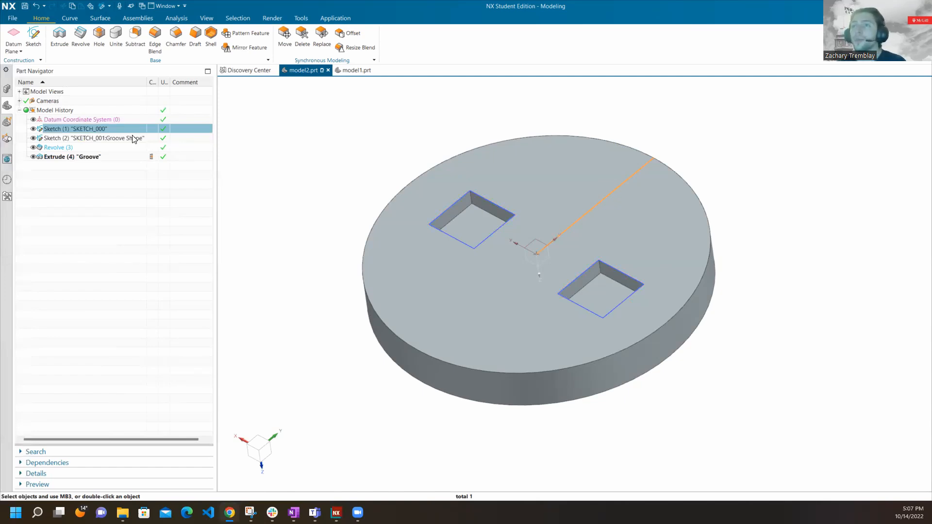
Open the Groove Shape sketch, examine its vertical reference line, origin and square dimensions up close, and finish the sketch.
double_click(487, 199)
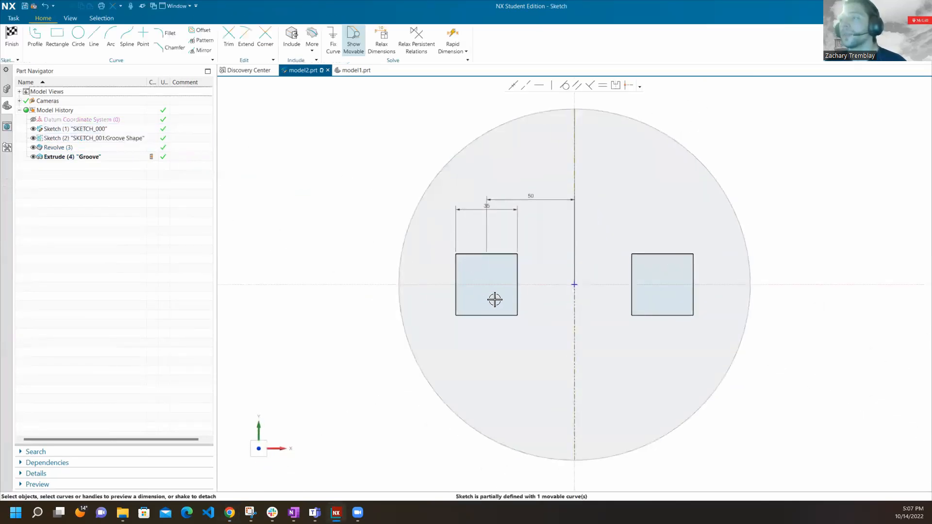
scroll(570, 303, "down", 1)
scroll(570, 304, "up", 4)
scroll(569, 304, "up", 2)
scroll(535, 281, "down", 2)
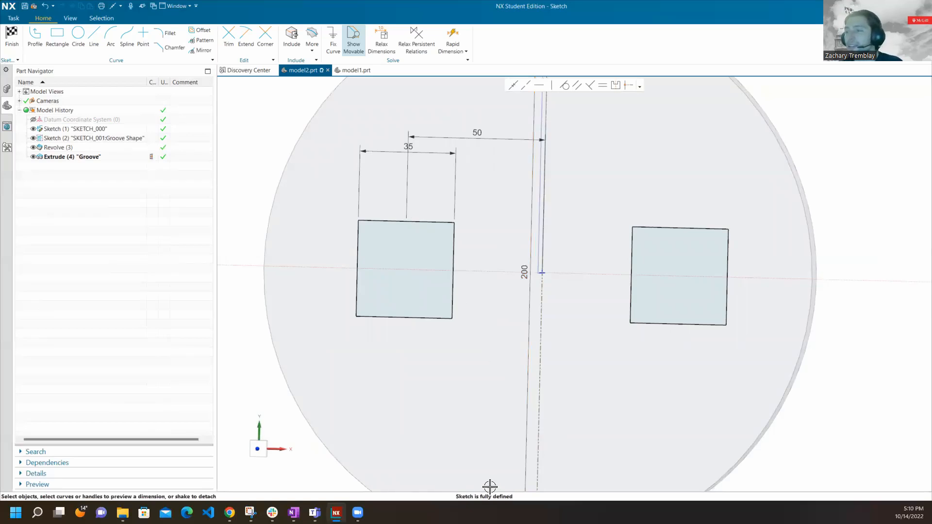
scroll(547, 270, "up", 2)
scroll(546, 270, "down", 4)
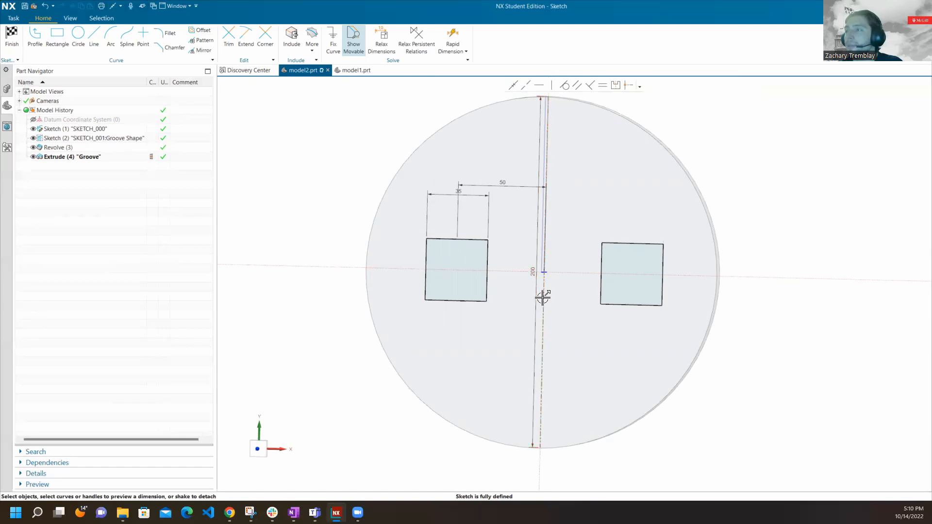
scroll(542, 269, "up", 1)
scroll(542, 269, "up", 3)
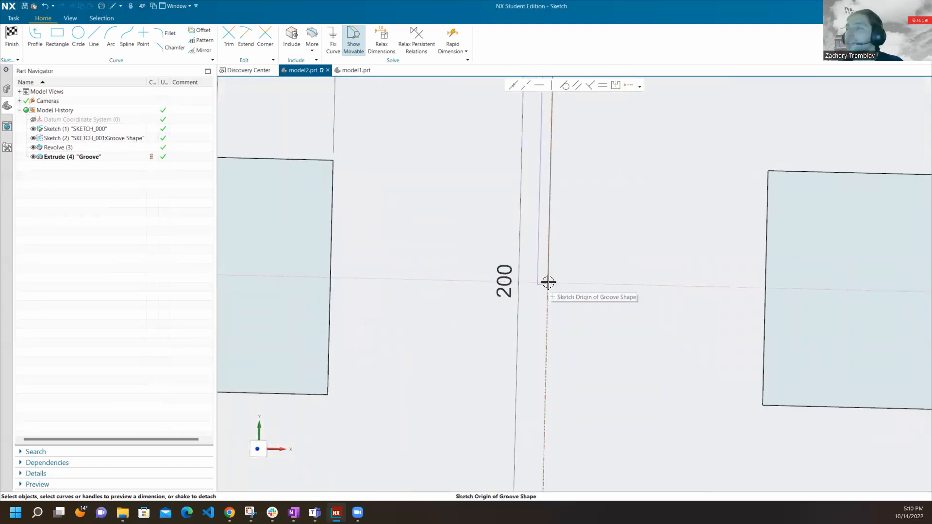
scroll(539, 368, "down", 5)
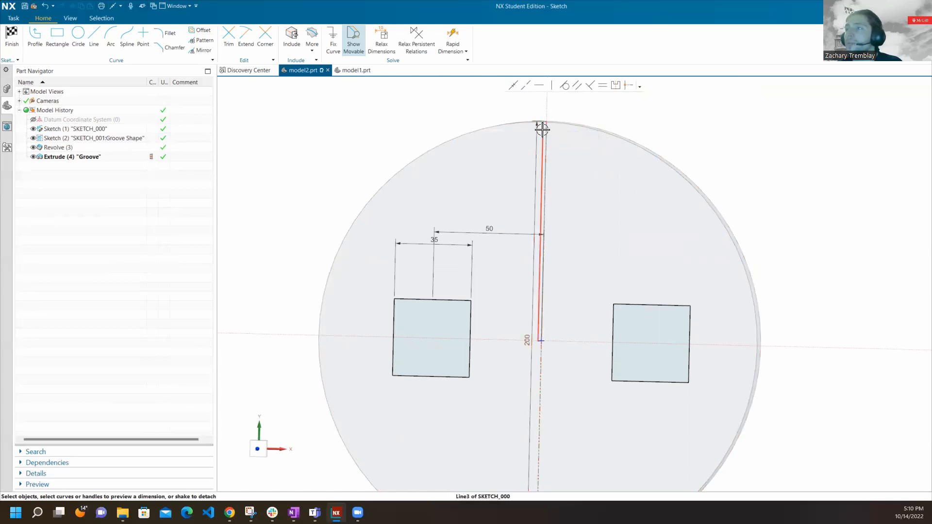
scroll(543, 125, "down", 5)
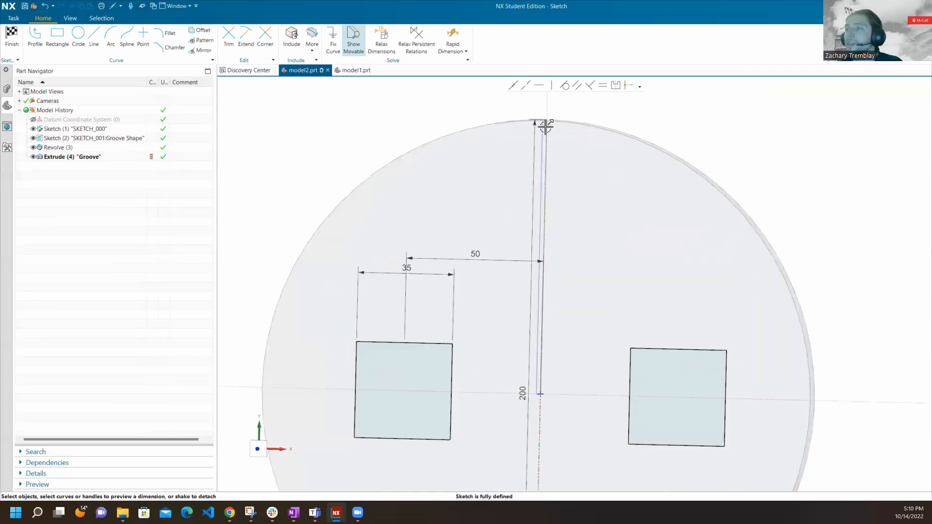
scroll(538, 306, "up", 5)
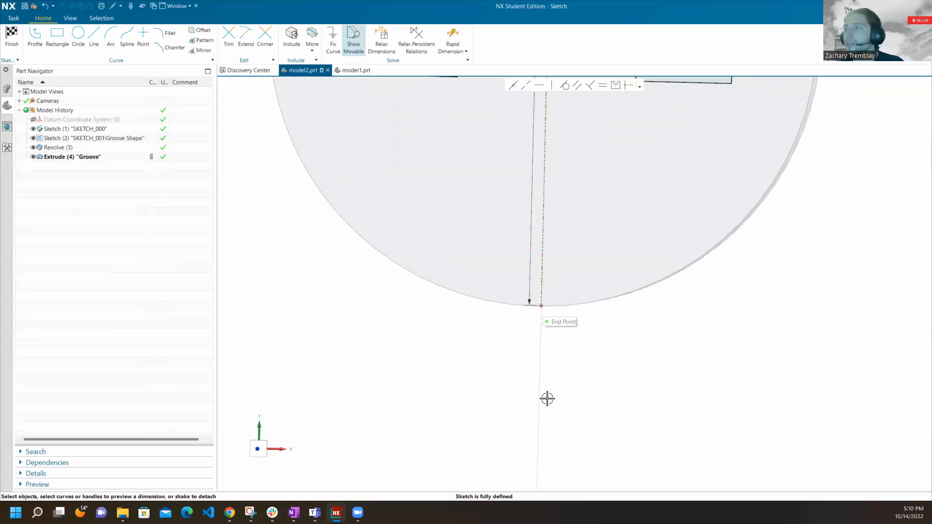
scroll(547, 396, "down", 5)
scroll(554, 189, "up", 3)
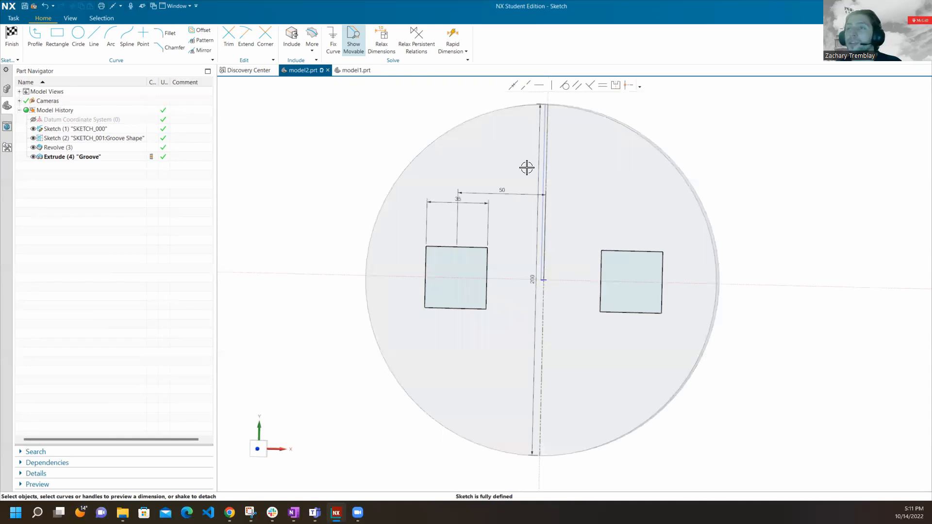
left_click(114, 139)
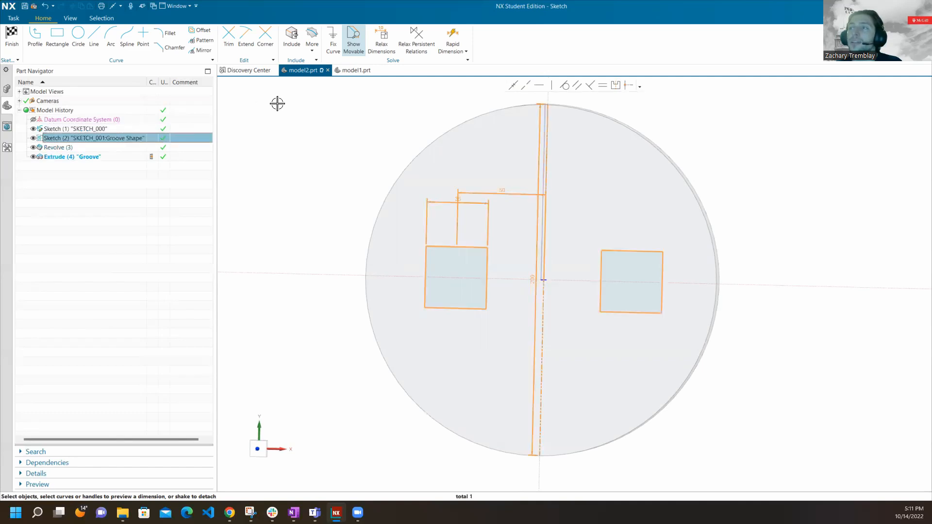
left_click(13, 43)
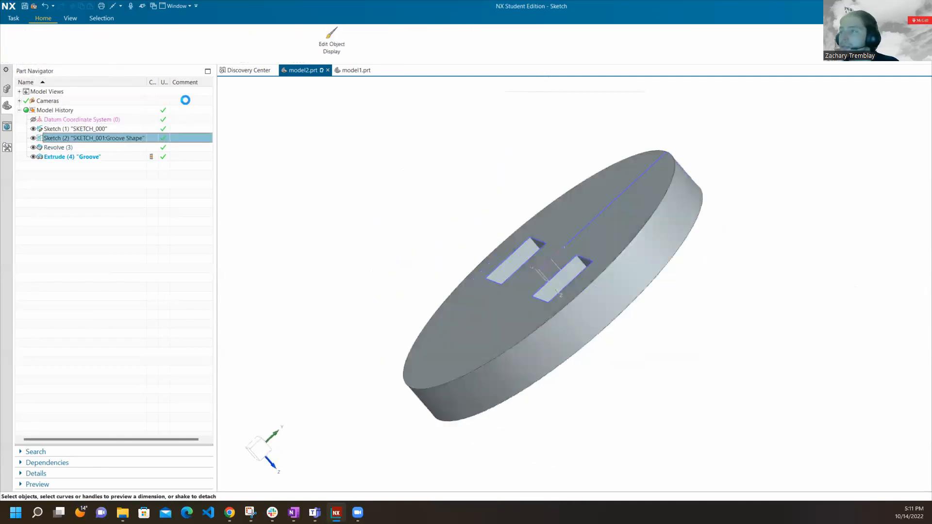
Review the disc profile in SKETCH_000 and the limits of the Groove extrusion, closing each without changes.
double_click(103, 129)
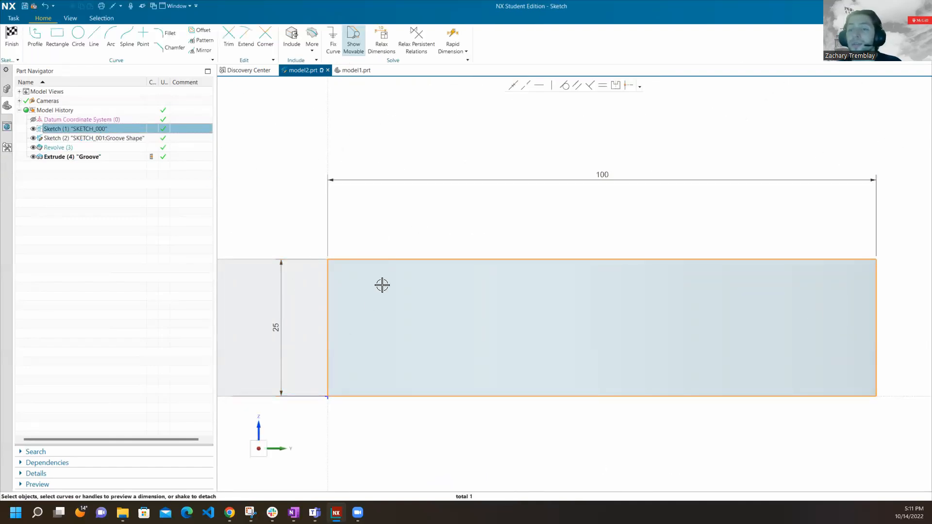
left_click(10, 34)
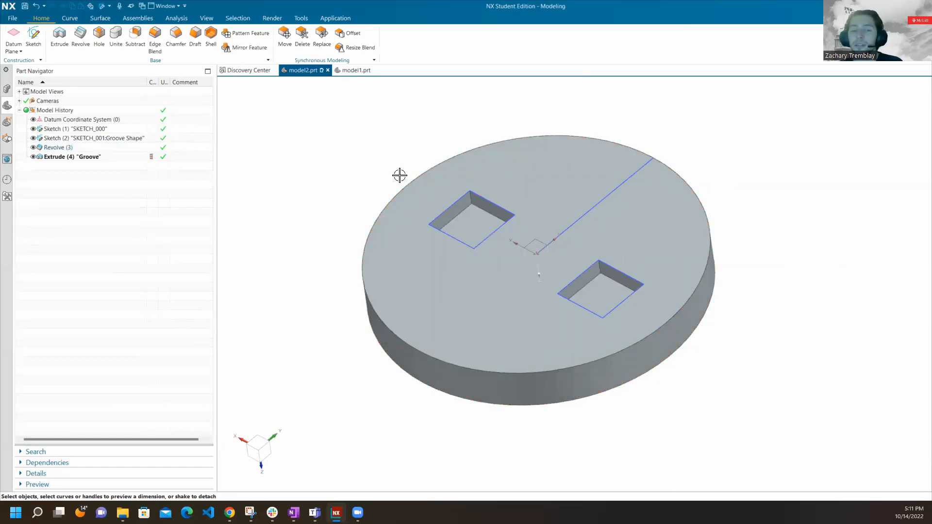
left_click(106, 158)
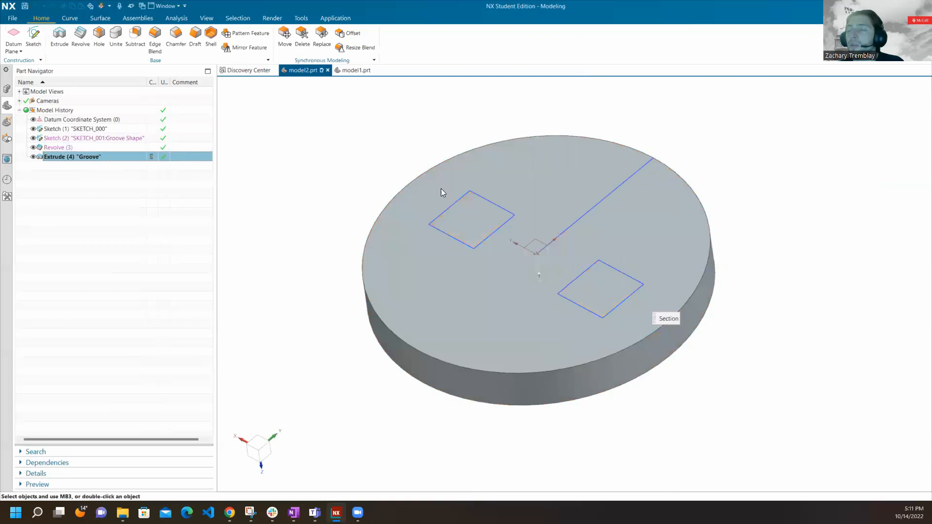
left_click(305, 204)
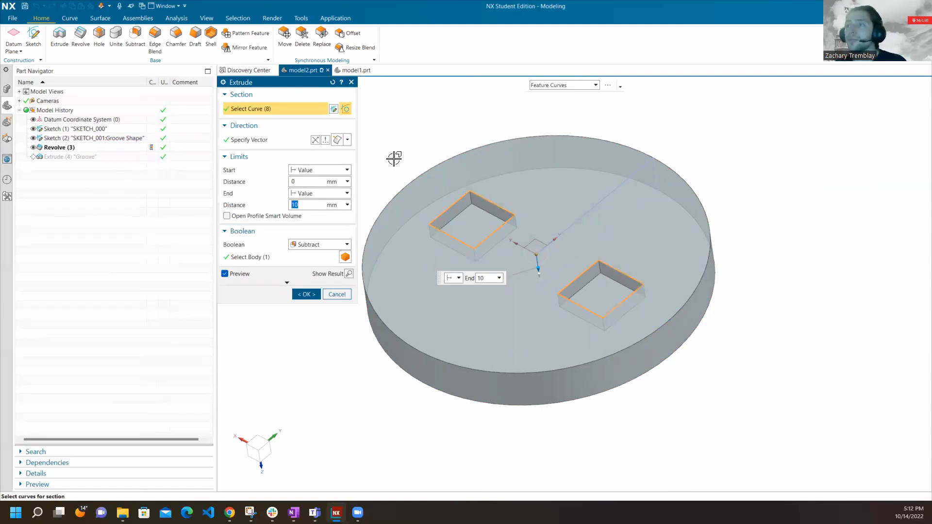
left_click(339, 295)
Edit the Groove extrusion to end Until Selected at the disc's opposite flat face, cutting both squares fully through.
middle_click_drag(512, 267, 514, 335)
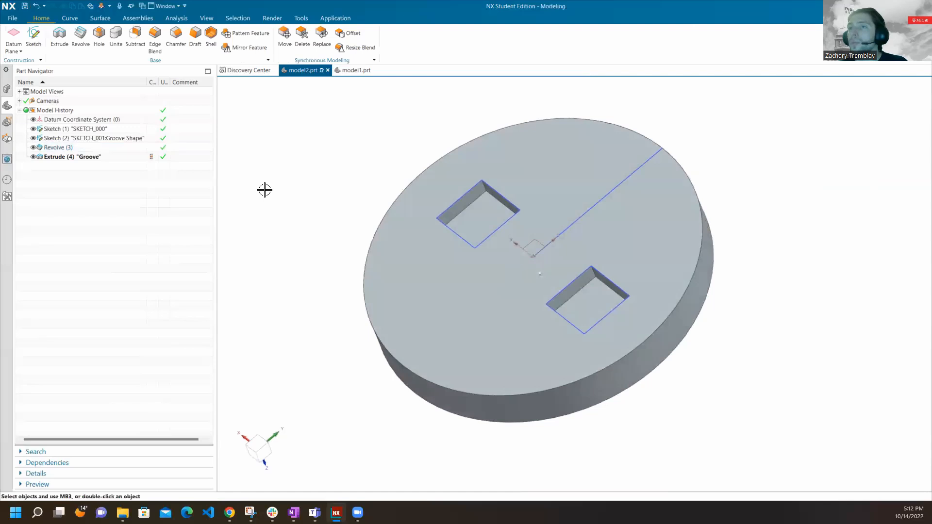
double_click(88, 157)
middle_click_drag(571, 194, 543, 156)
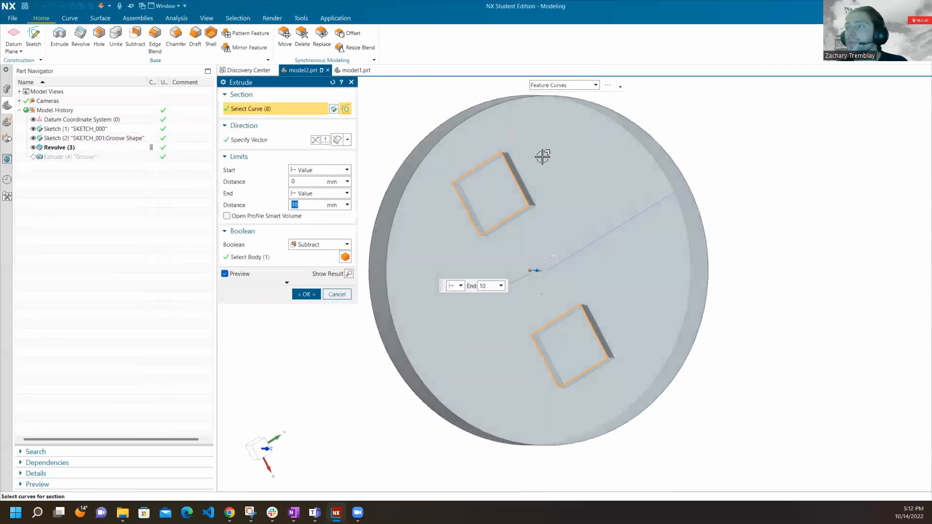
left_click(308, 193)
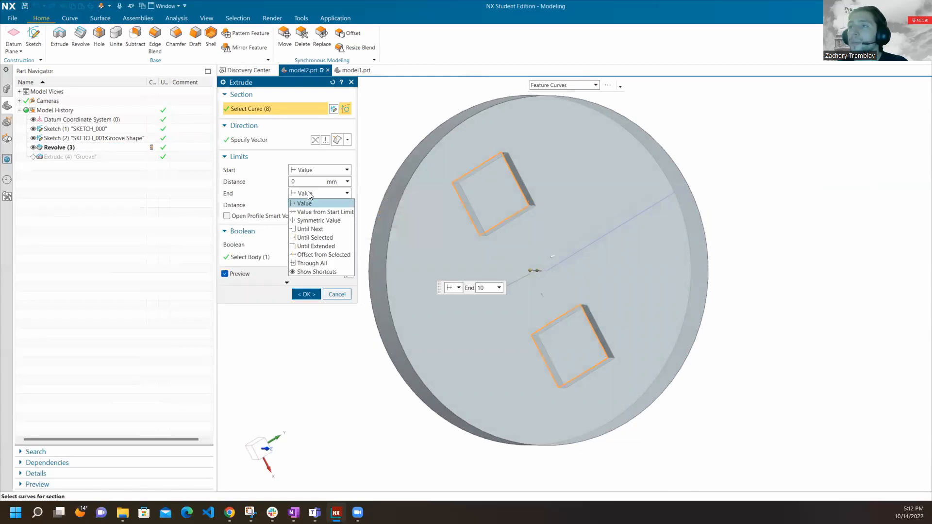
left_click(329, 238)
left_click(566, 173)
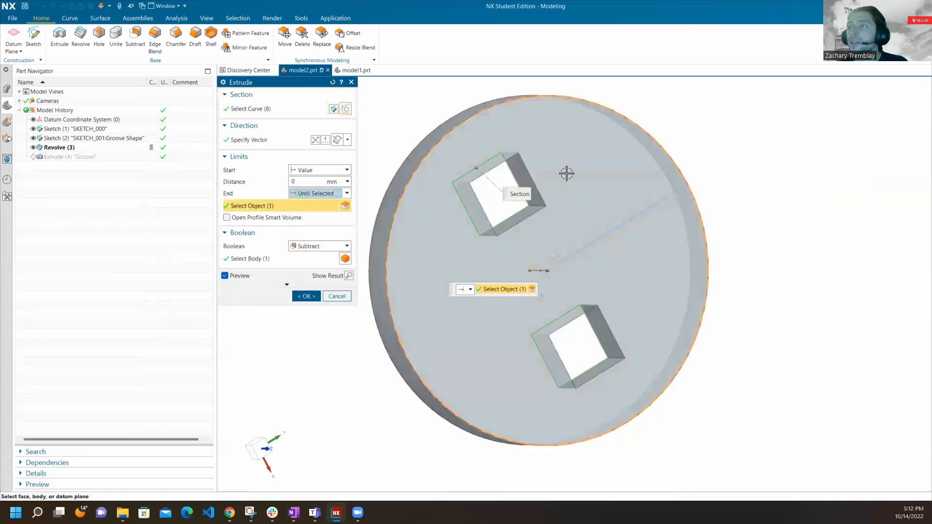
middle_click_drag(456, 270, 434, 239)
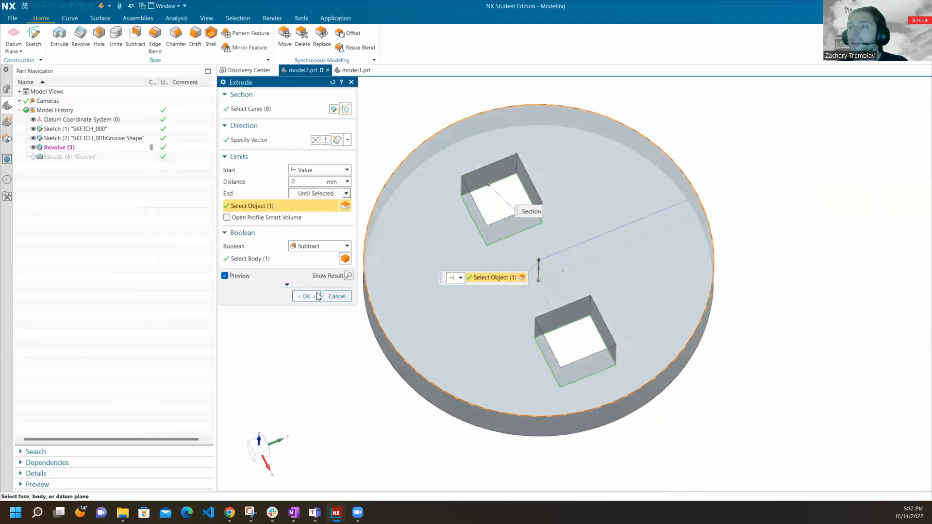
left_click(316, 296)
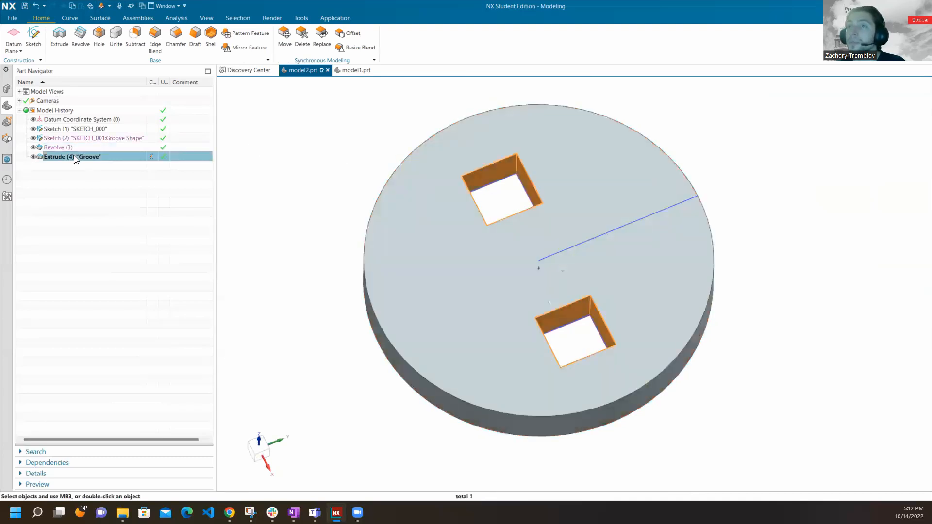
Review the available end limit options of the Groove extrusion and close it without changes.
double_click(73, 157)
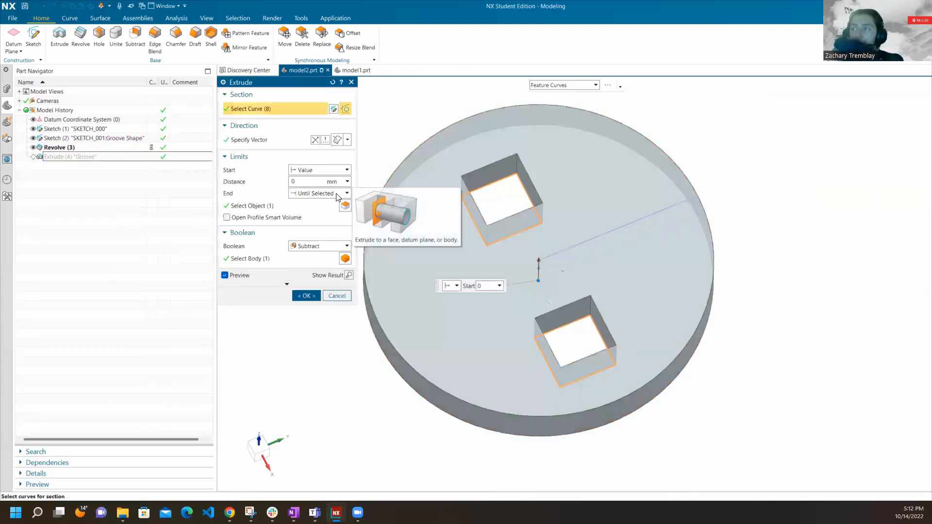
left_click(338, 193)
left_click(339, 297)
left_click(340, 297)
middle_click_drag(420, 146, 441, 146)
middle_click_drag(558, 152, 543, 243)
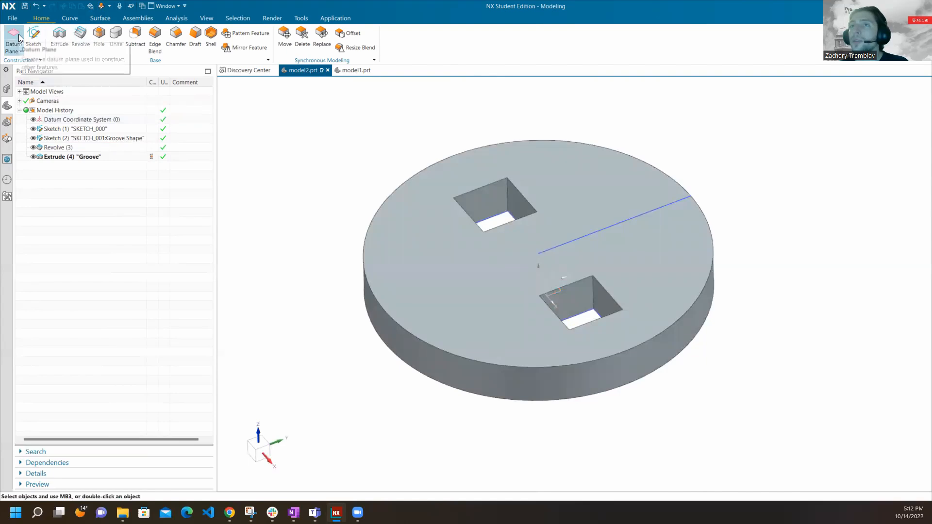
Start a new datum plane offset from the XY plane of the Datum Coordinate System.
left_click(20, 51)
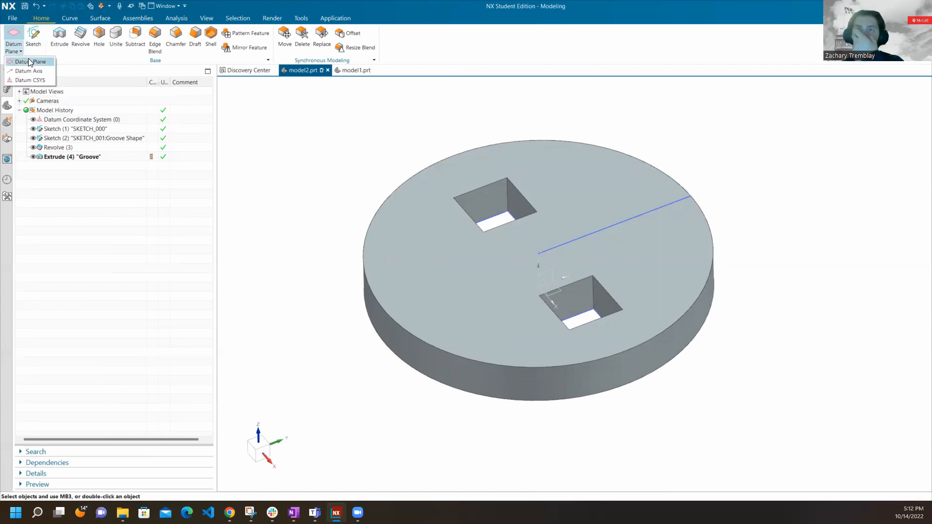
left_click(29, 62)
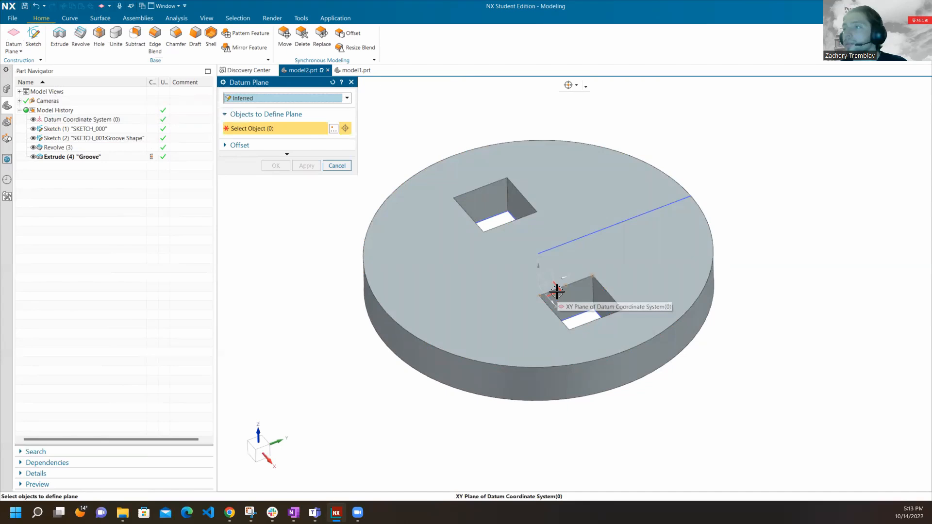
middle_click_drag(547, 189, 547, 176)
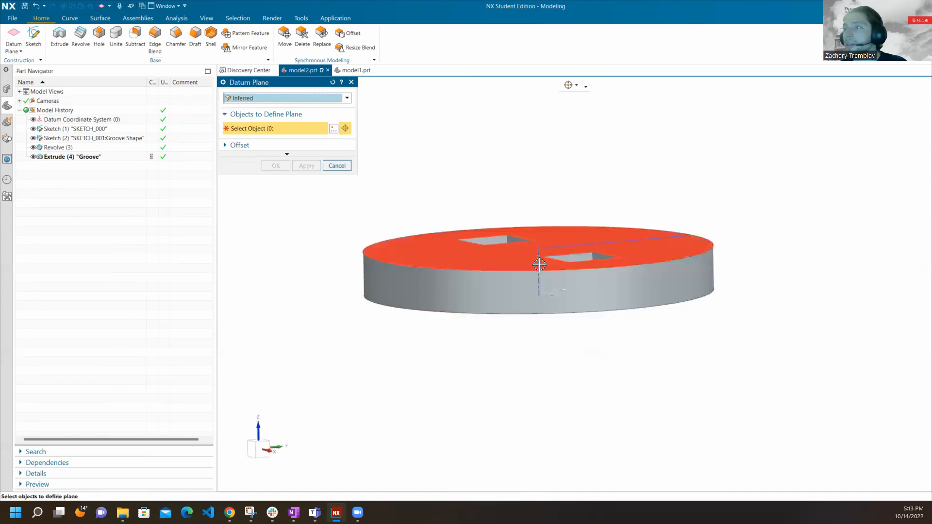
middle_click_drag(566, 283, 558, 283)
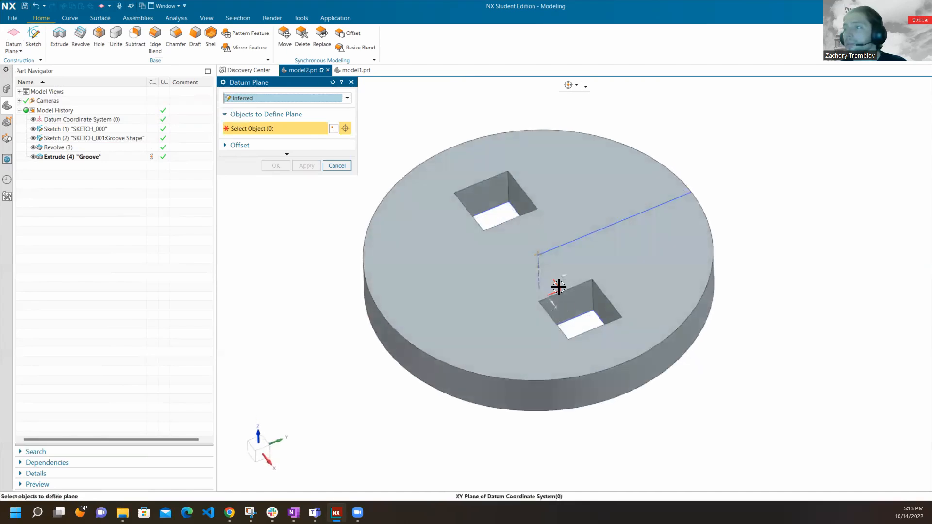
left_click(559, 287)
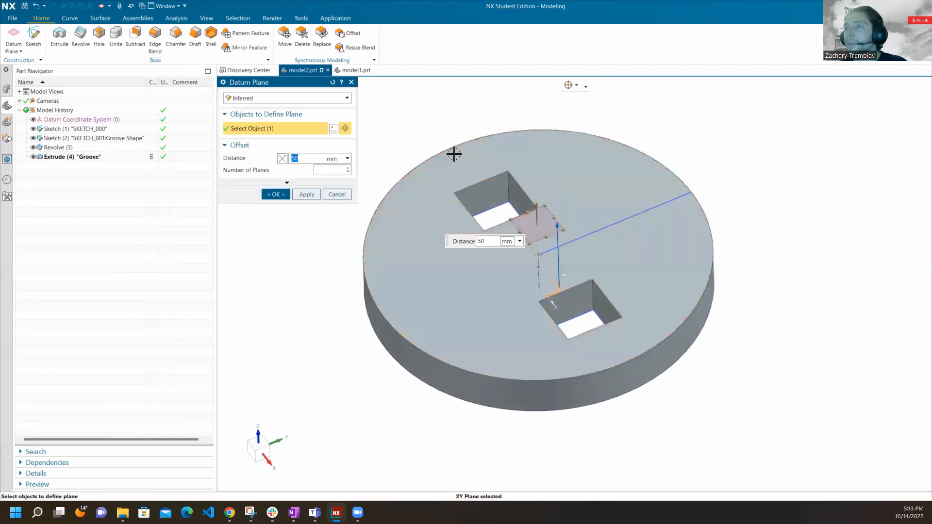
Set the datum plane's offset distance to 25 mm, level with the disc's upper face, and create it.
middle_click_drag(537, 221, 553, 204)
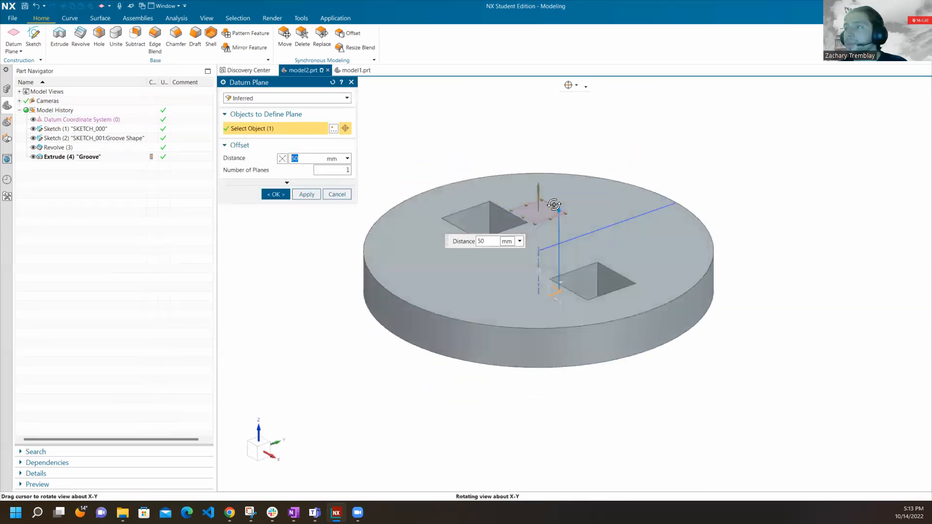
scroll(541, 218, "down", 5)
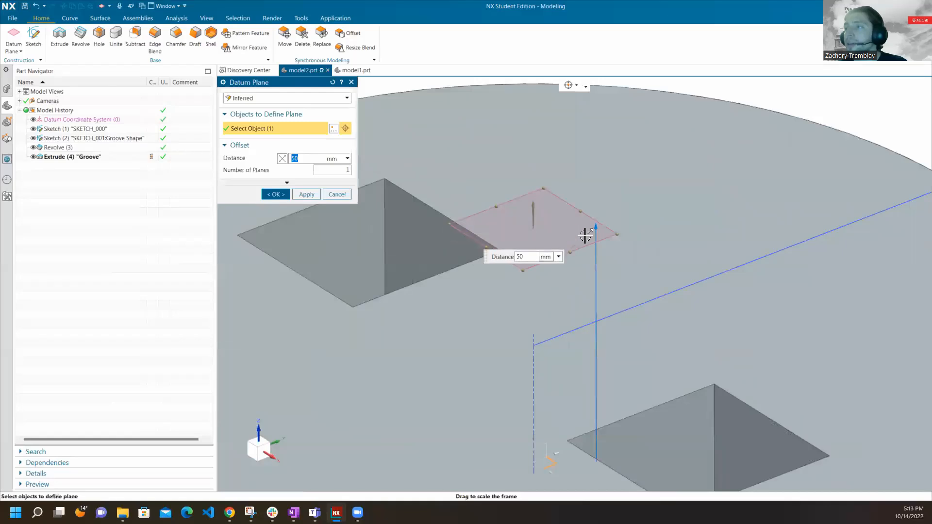
scroll(585, 235, "up", 2)
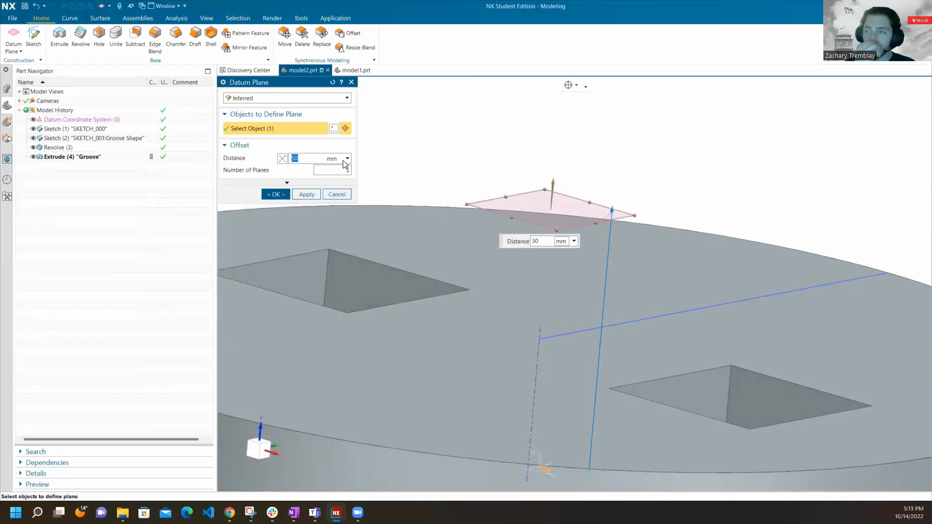
scroll(645, 115, "down", 3)
scroll(599, 135, "up", 6)
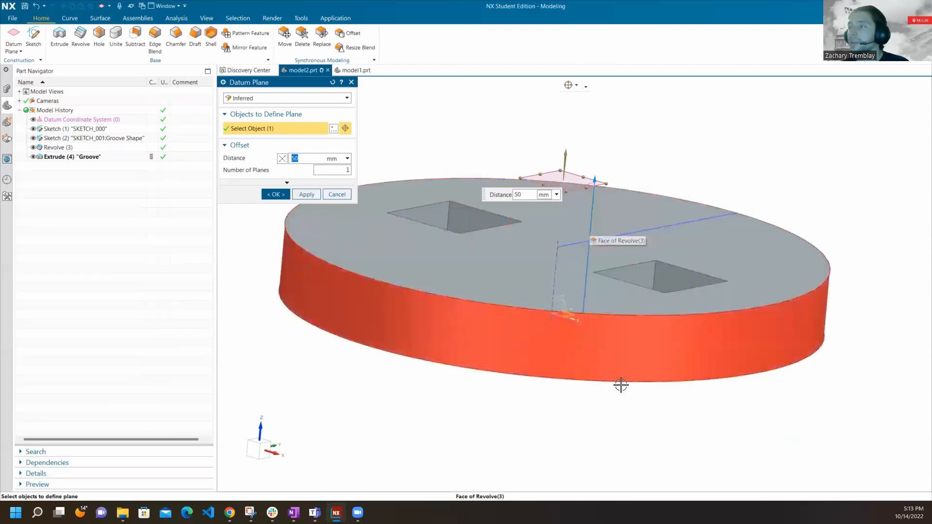
middle_click_drag(619, 335, 615, 260)
middle_click_drag(616, 297, 615, 320)
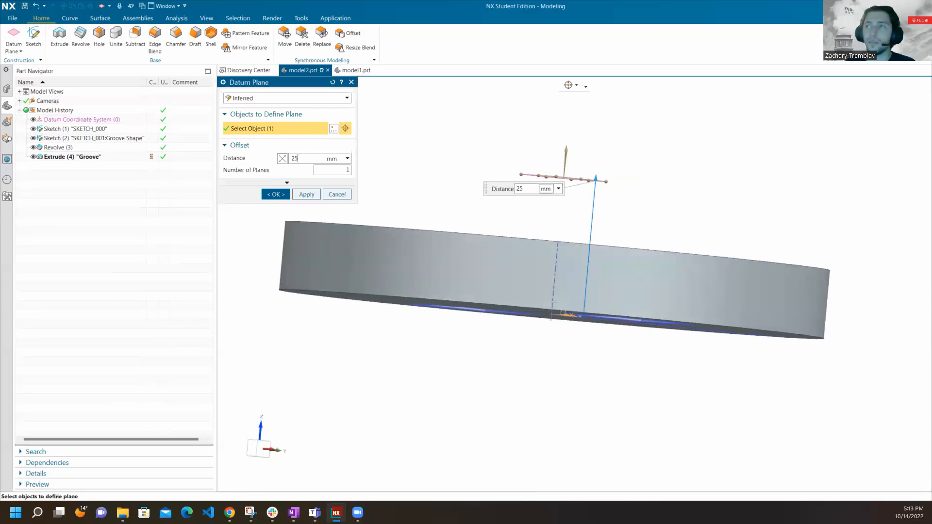
key("Return")
middle_click_drag(555, 276, 554, 291)
left_click(276, 194)
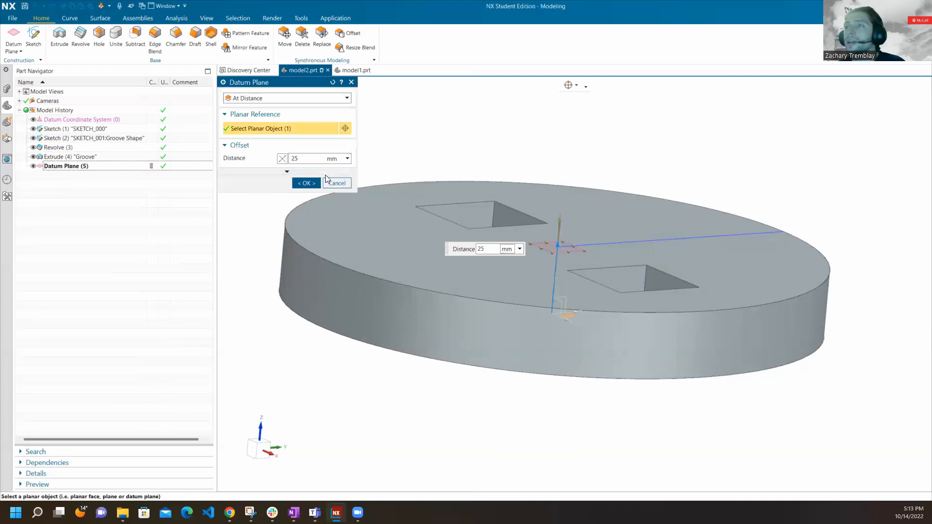
left_click(337, 182)
Reorder the new datum plane to directly after the Datum Coordinate System in the model history, ahead of the Groove extrusion.
left_click(83, 158)
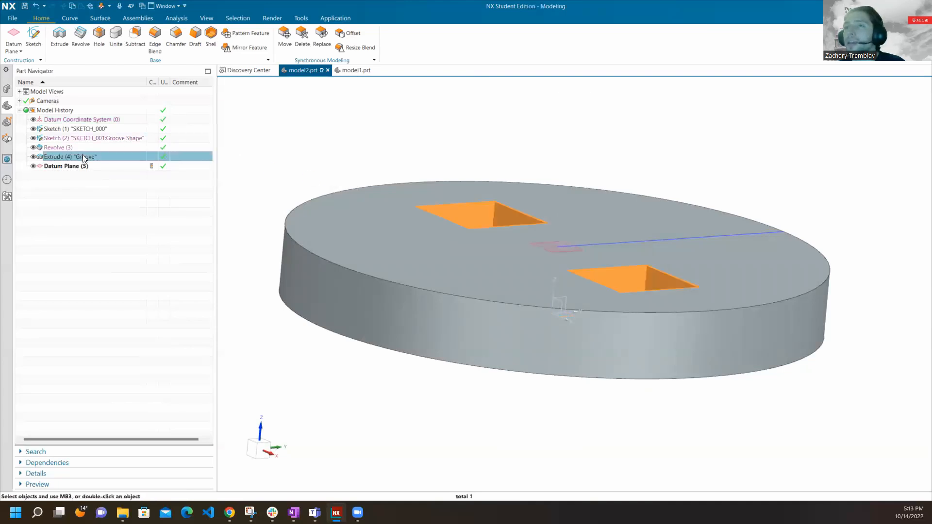
double_click(84, 157)
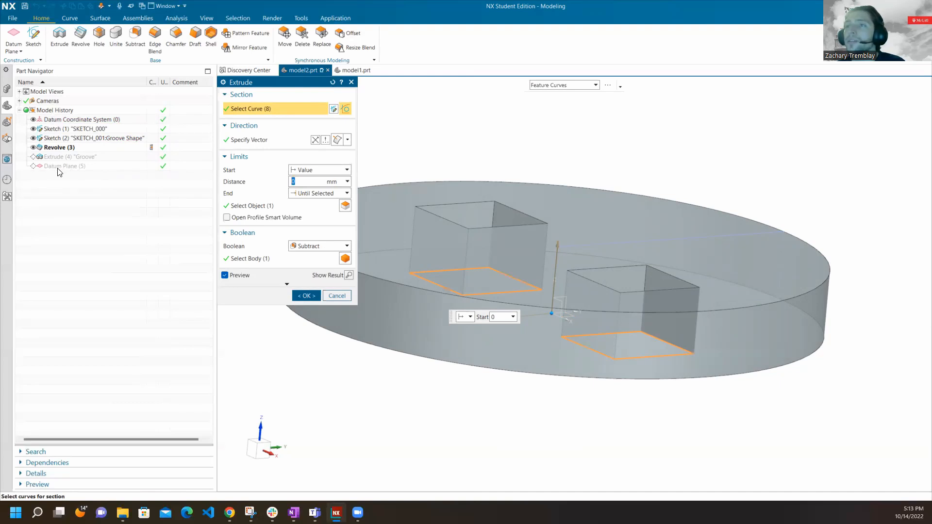
left_click(337, 295)
left_click_drag(79, 166, 76, 129)
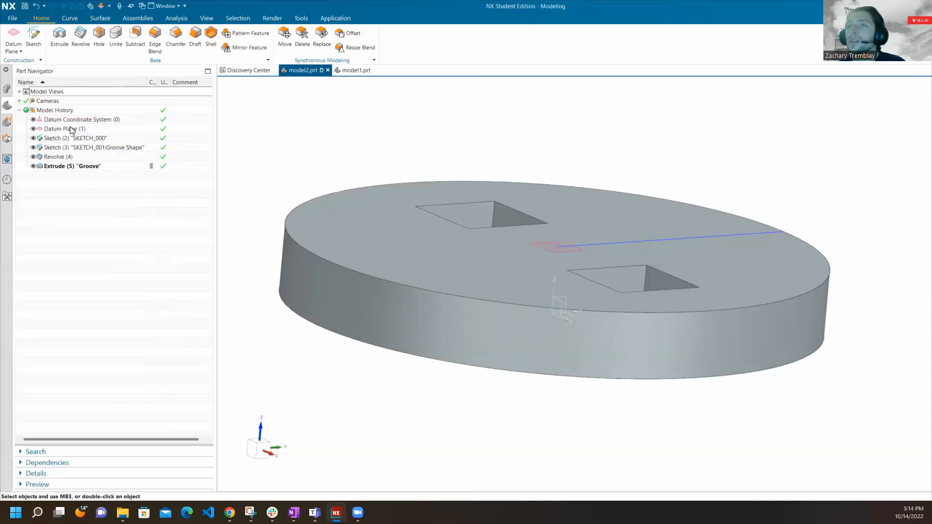
Edit the Groove extrusion to end Until Extended at the datum plane.
double_click(81, 167)
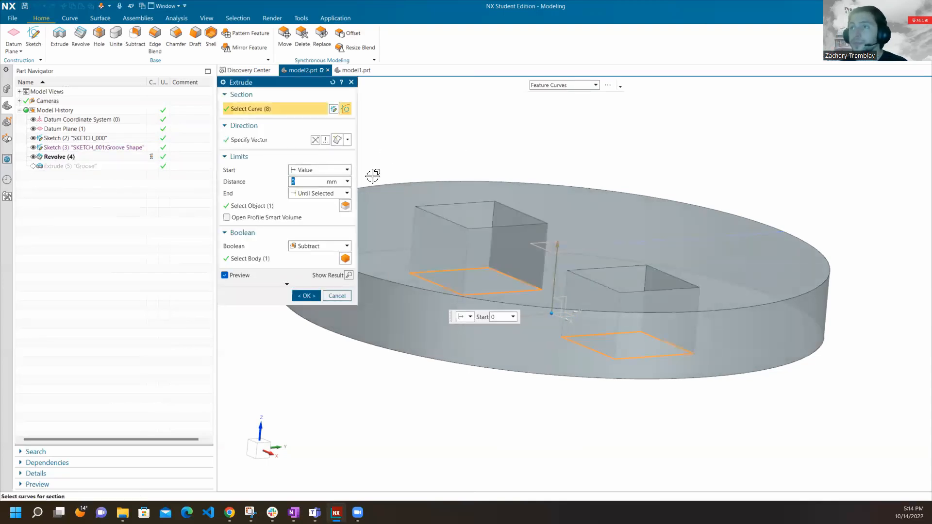
left_click(339, 193)
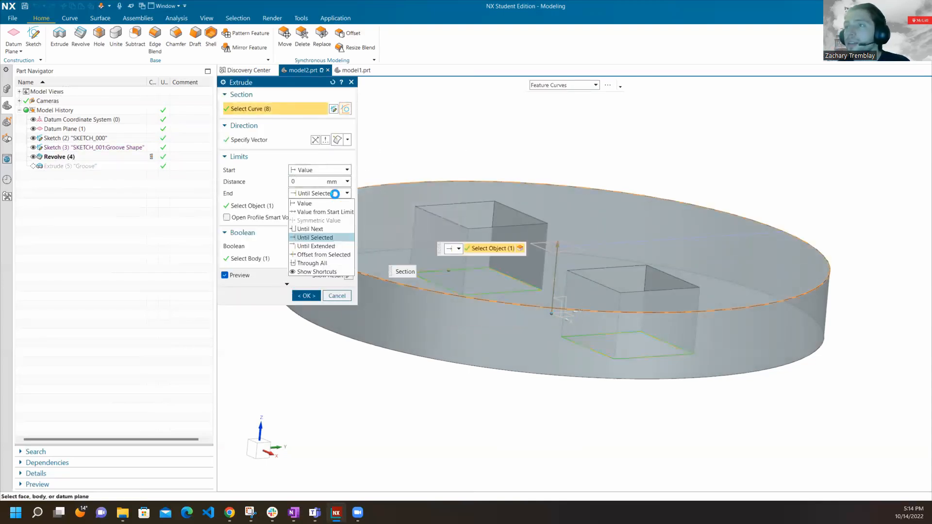
left_click(334, 244)
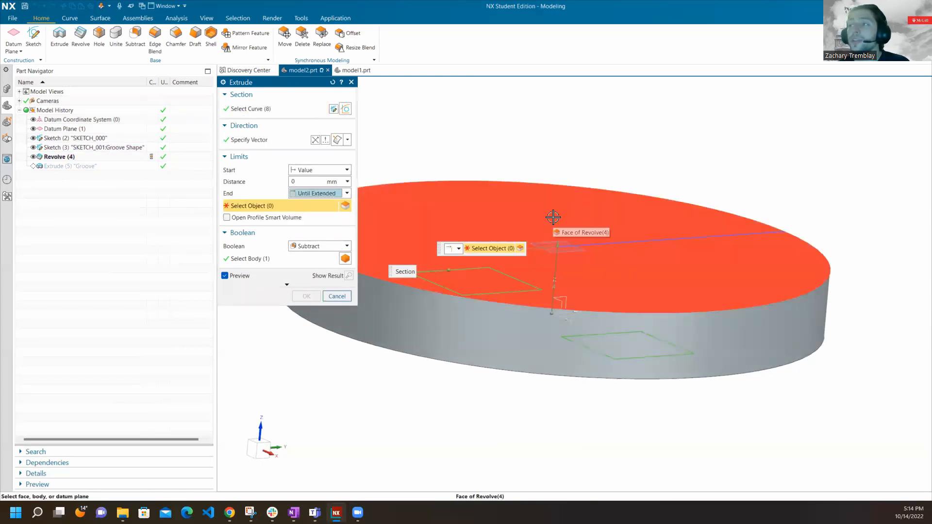
left_click(128, 130)
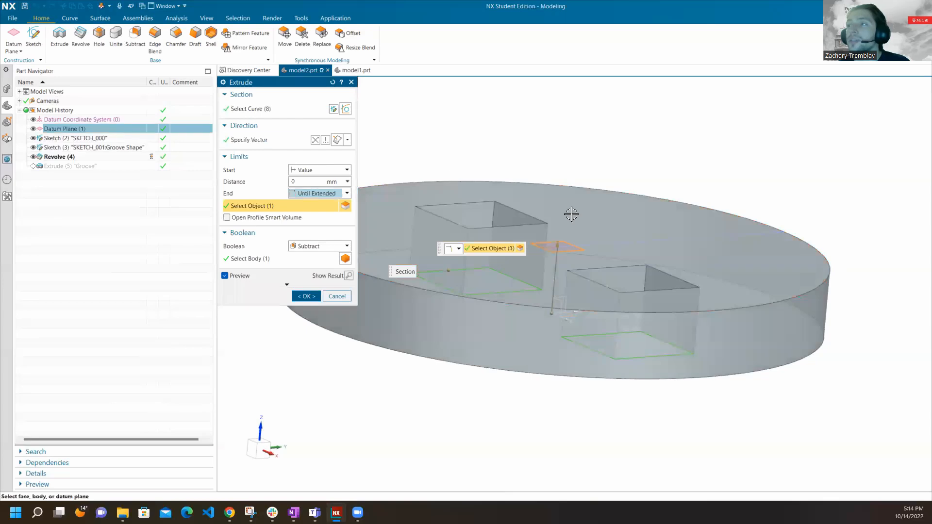
left_click(314, 293)
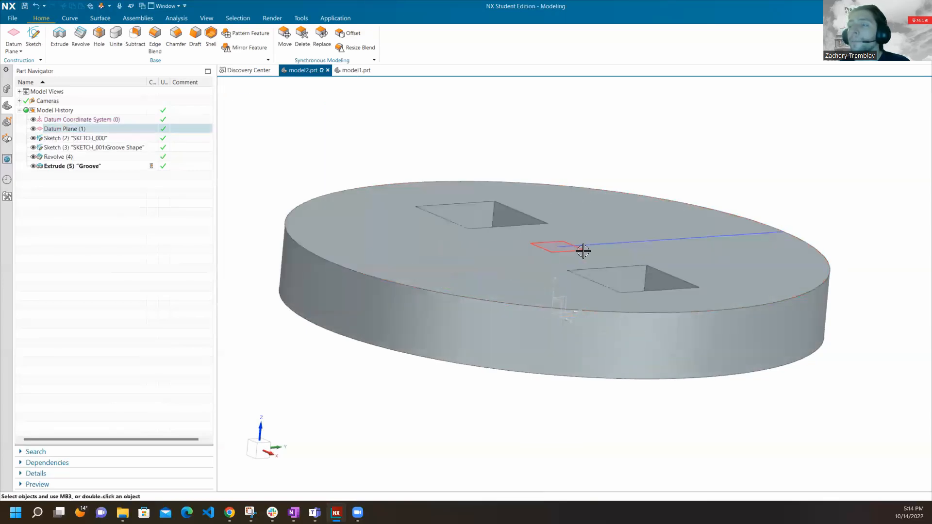
Examine the parent and child dependencies of the datum plane, SKETCH_000, the Revolve and the Groove extrusion in the model history.
middle_click_drag(587, 248, 624, 211)
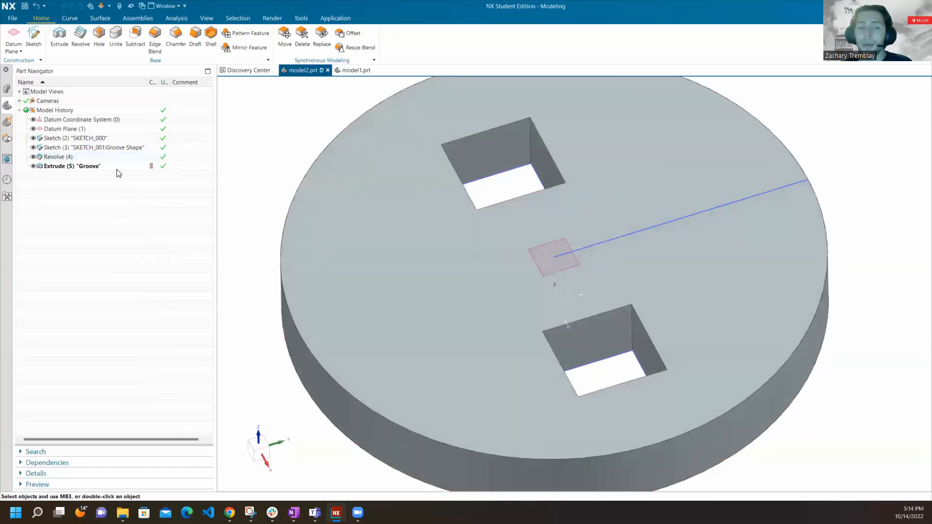
left_click(104, 129)
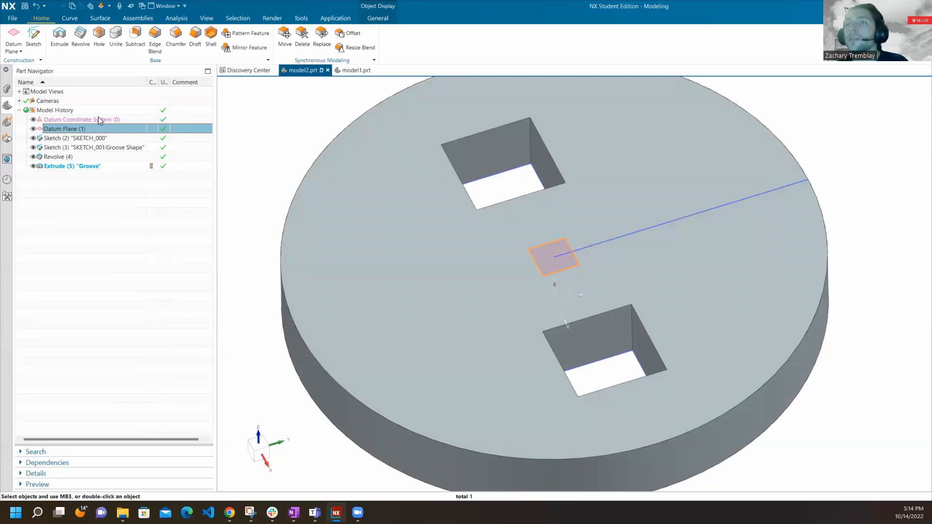
left_click(114, 139)
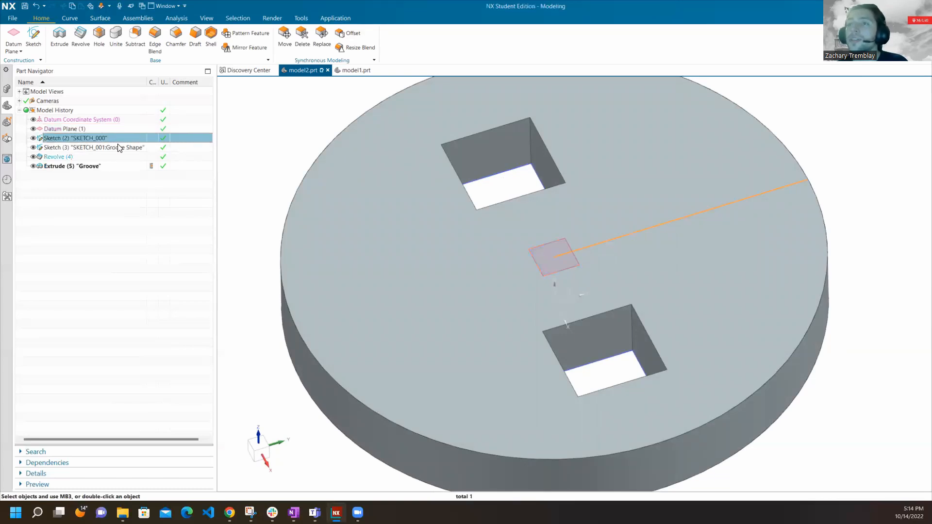
left_click(123, 157)
left_click(122, 166)
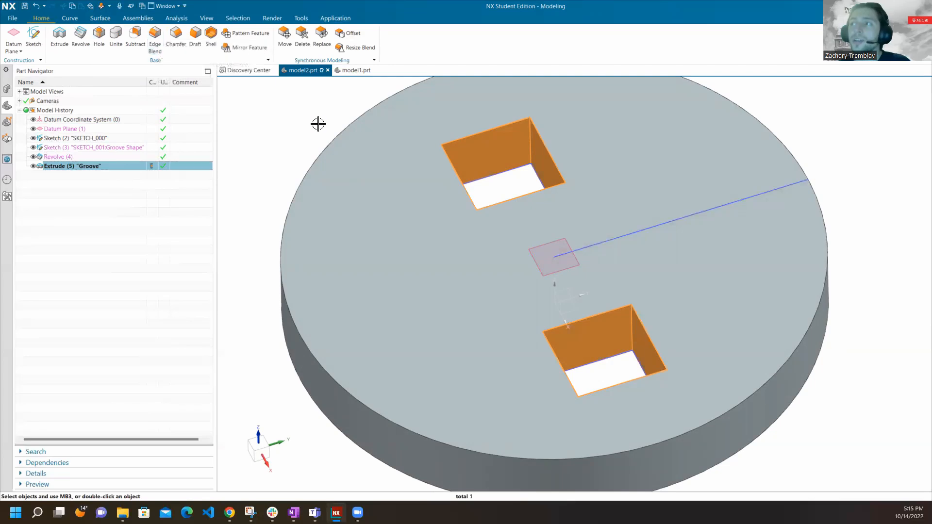
key("Escape")
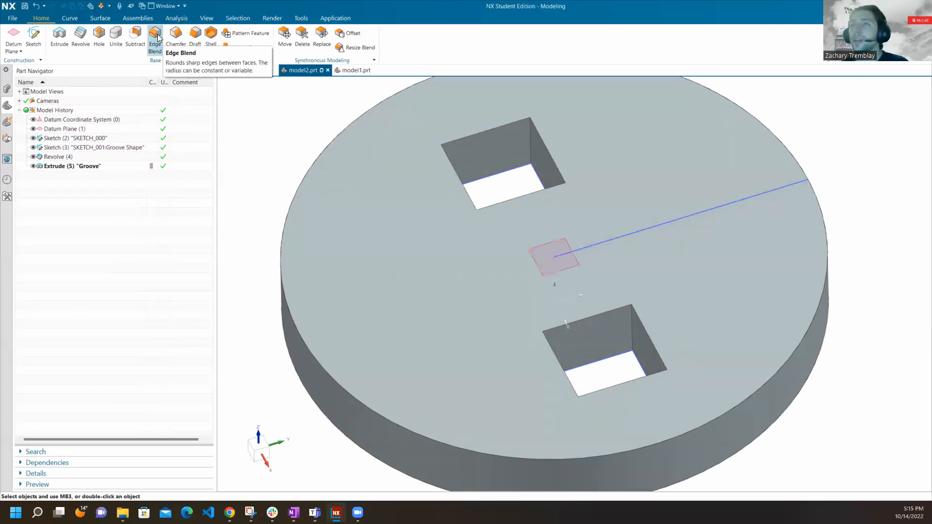
Start an Edge Blend on the inner vertical edge at the negative-X, positive-Y corner of the negative-X square cutout.
left_click(156, 38)
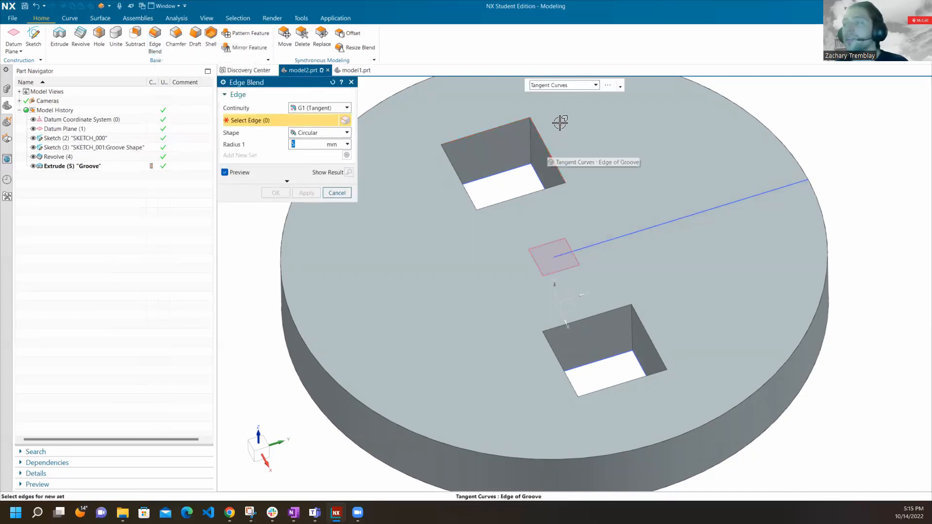
scroll(555, 103, "up", 3)
scroll(556, 103, "down", 3)
middle_click_drag(447, 129, 483, 122)
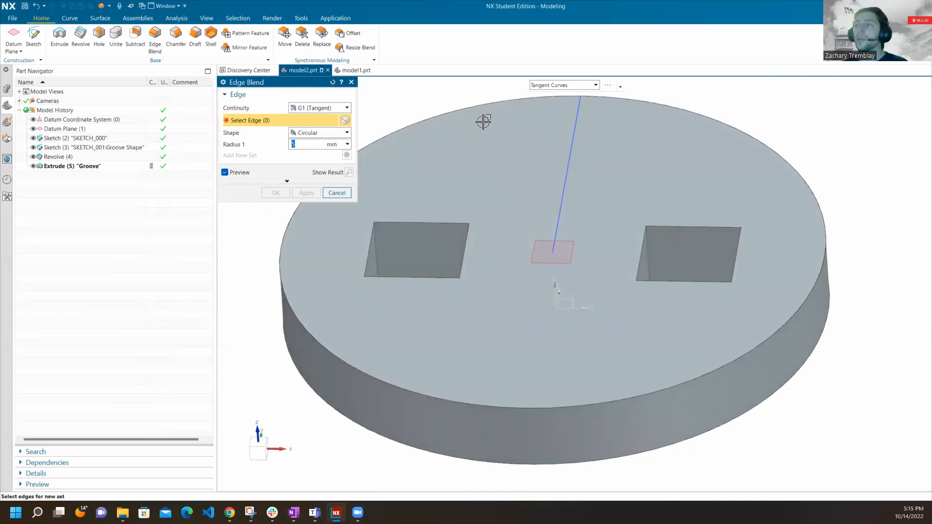
middle_click_drag(499, 204, 417, 217)
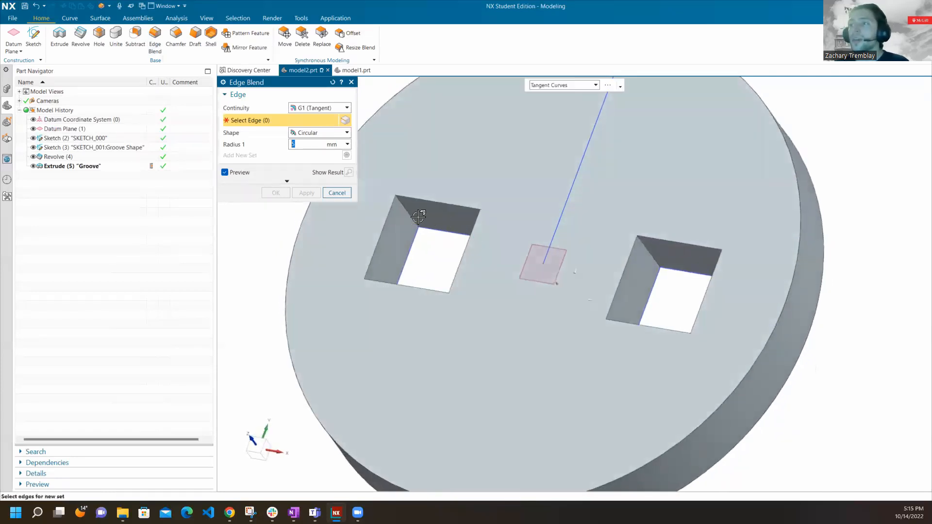
scroll(418, 217, "up", 5)
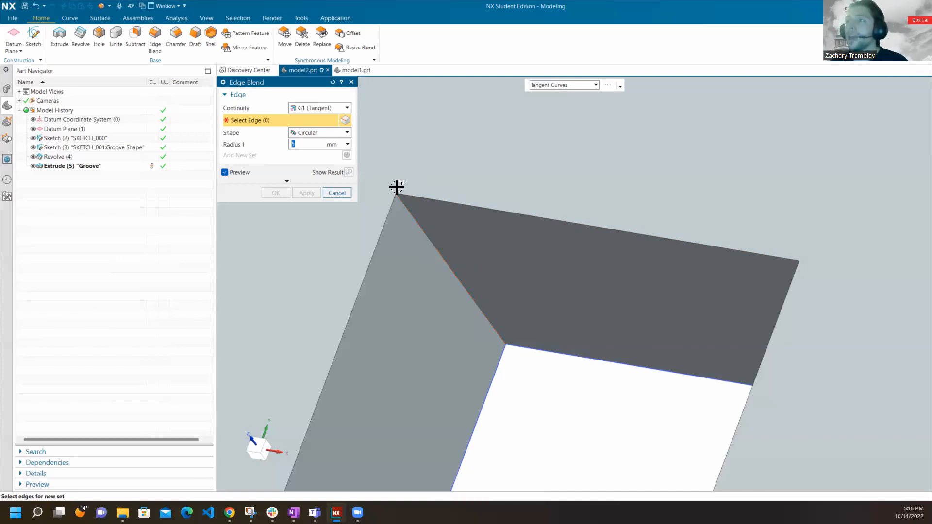
middle_click_drag(420, 212, 437, 241)
scroll(437, 247, "up", 5)
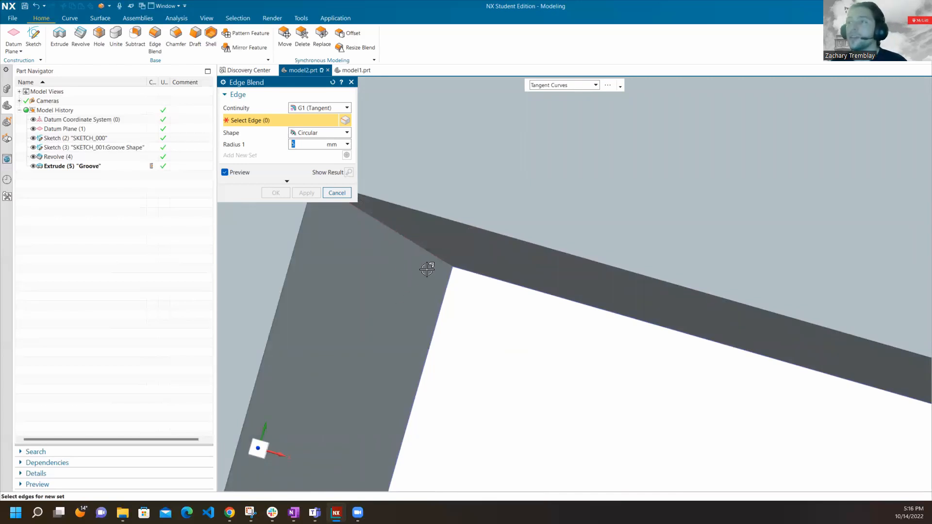
left_click(418, 236)
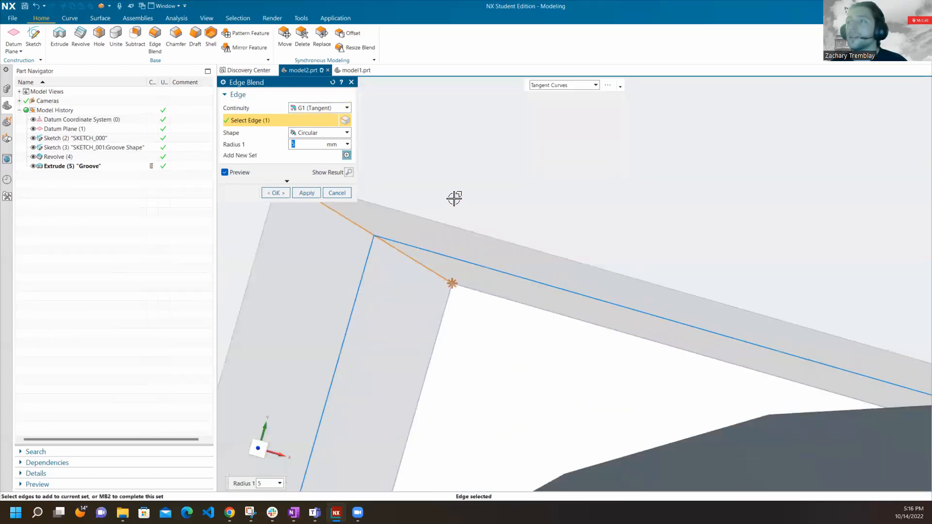
Set the cutout corner blend's radius to 10 mm.
scroll(412, 155, "down", 6)
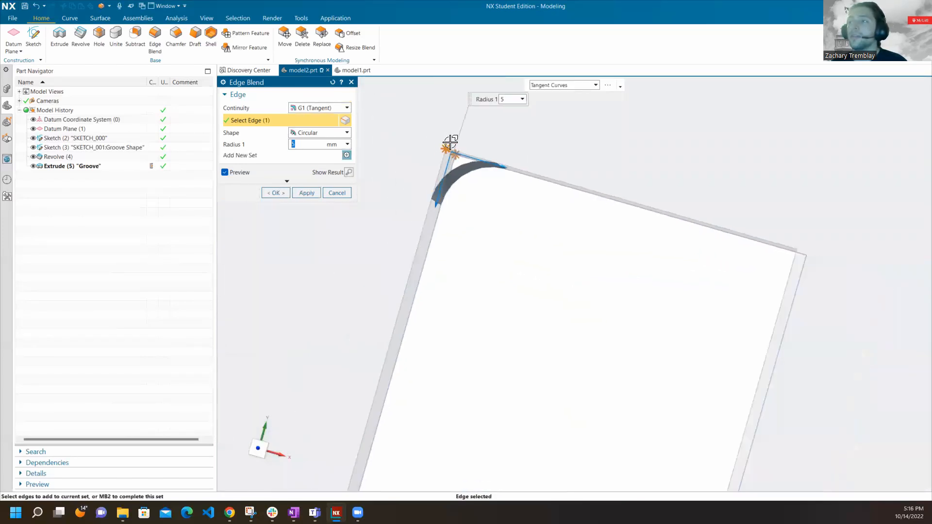
scroll(450, 142, "down", 3)
middle_click_drag(438, 130, 459, 113)
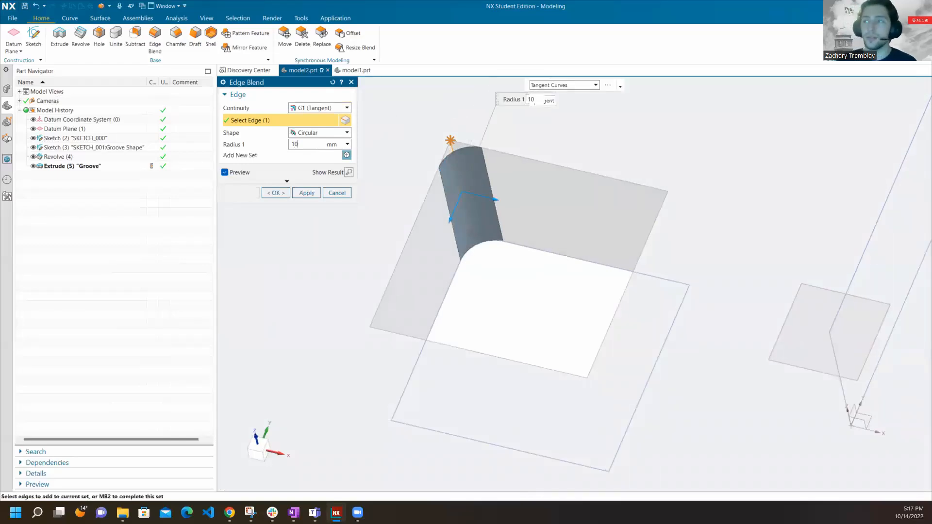
key("Return")
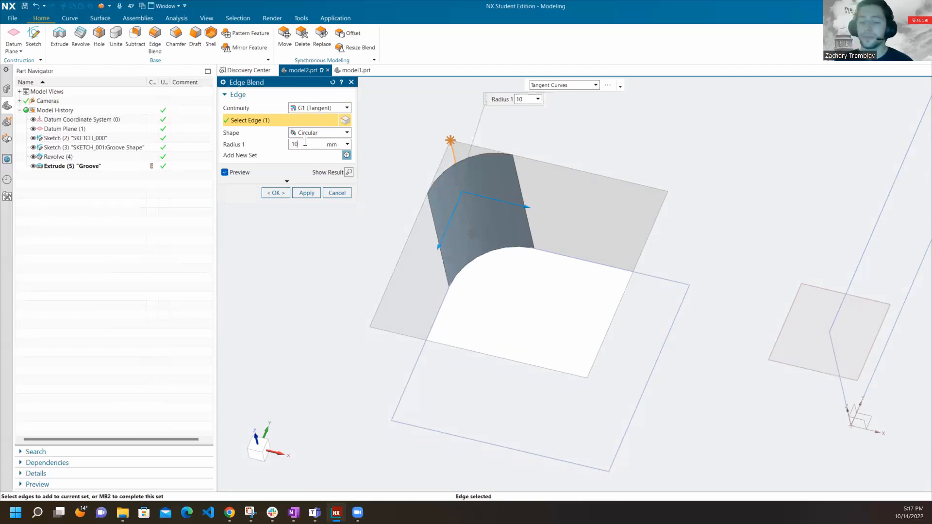
Set the blend radius to 3 mm and add the other three inner vertical corner edges of the negative-X square cutout.
type("3")
key("Return")
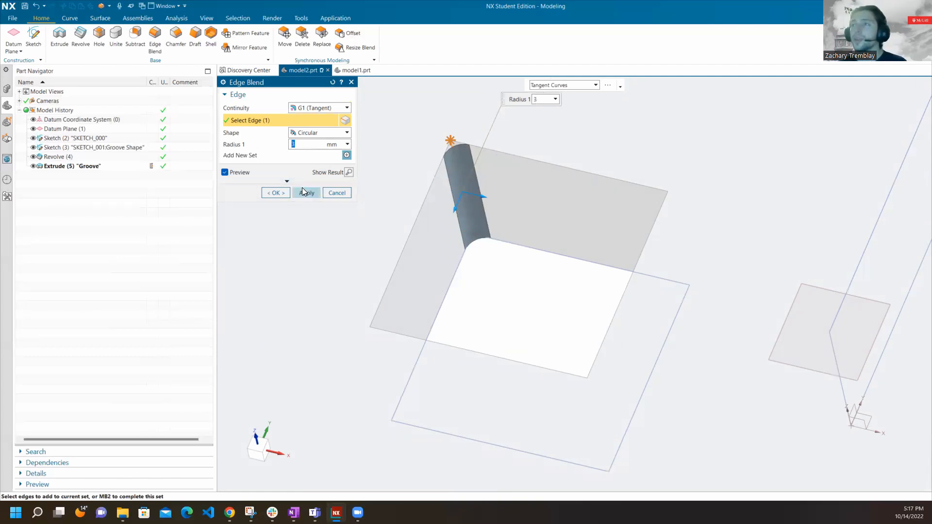
middle_click_drag(388, 159, 669, 224)
left_click(662, 226)
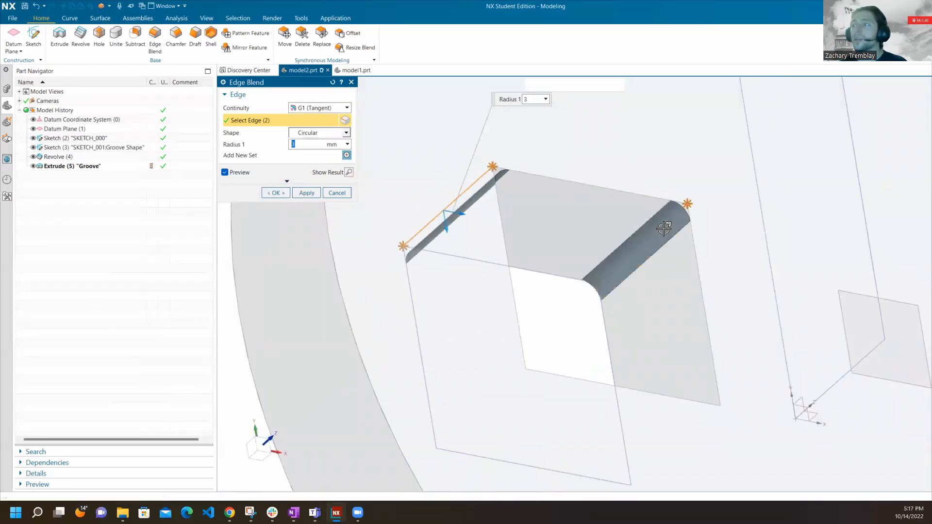
middle_click_drag(666, 173, 623, 146)
scroll(622, 141, "up", 4)
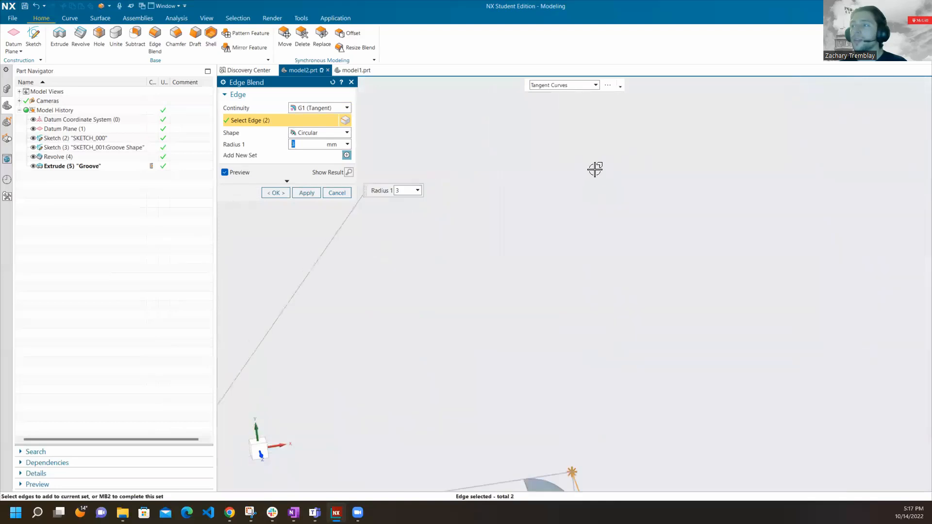
scroll(596, 157, "down", 8)
scroll(597, 156, "up", 5)
left_click(663, 337)
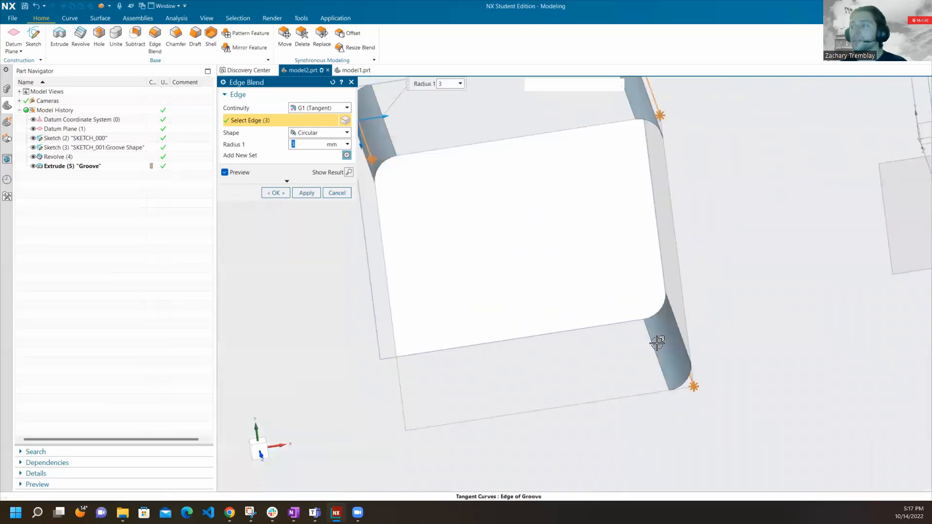
middle_click_drag(624, 351, 603, 358)
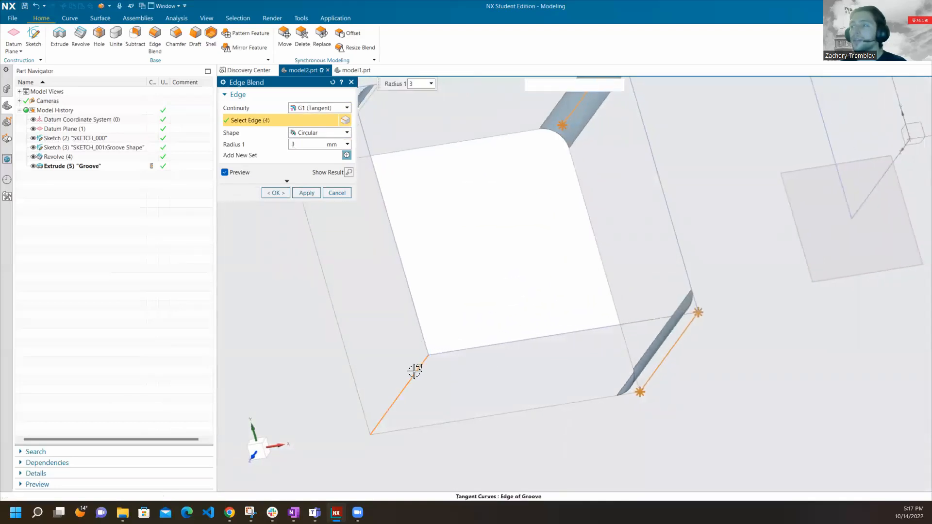
left_click(414, 371)
Add the four inner vertical corner edges of the positive-X square cutout and complete the Edge Blend.
scroll(341, 351, "up", 5)
left_click(667, 175)
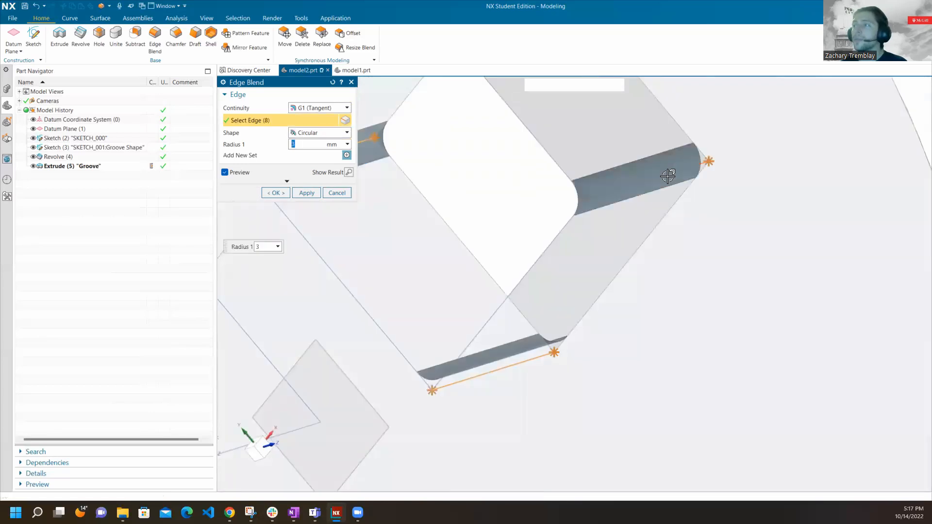
scroll(702, 257, "up", 1)
scroll(692, 261, "down", 7)
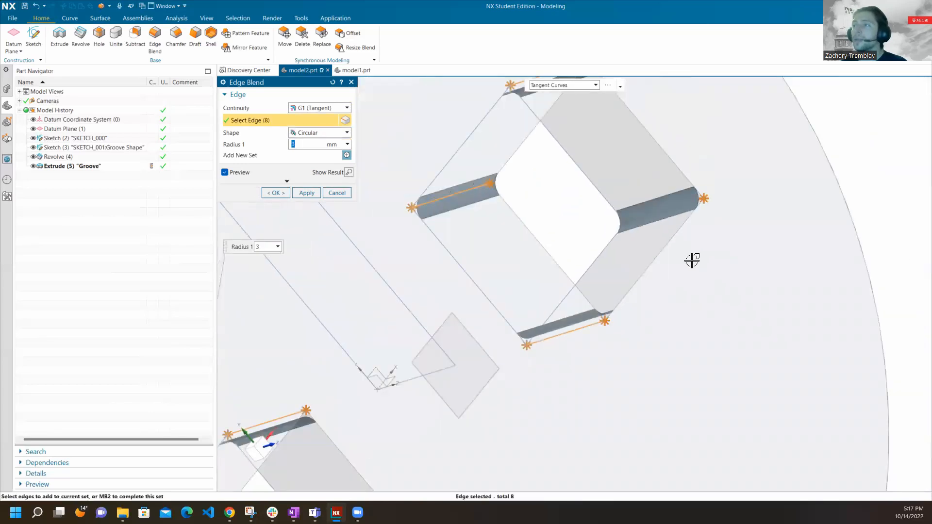
middle_click_drag(575, 282, 534, 252)
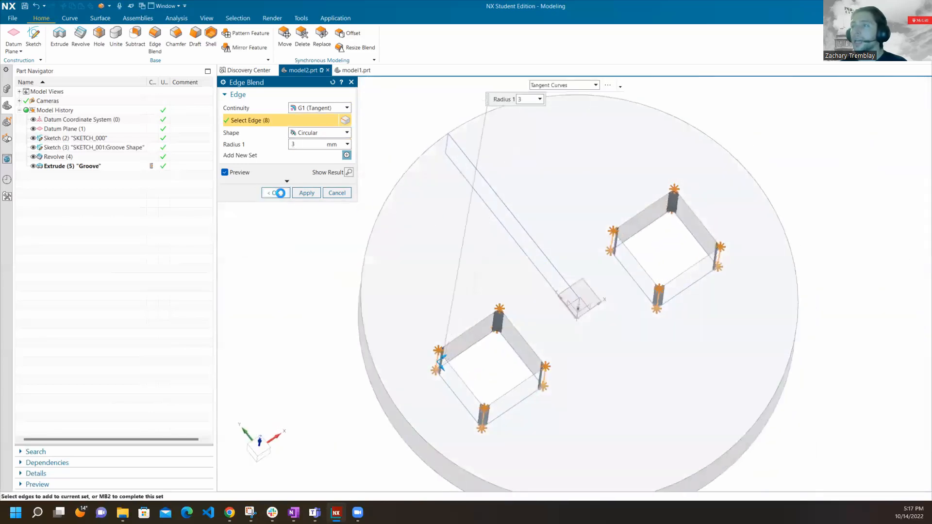
left_click(276, 193)
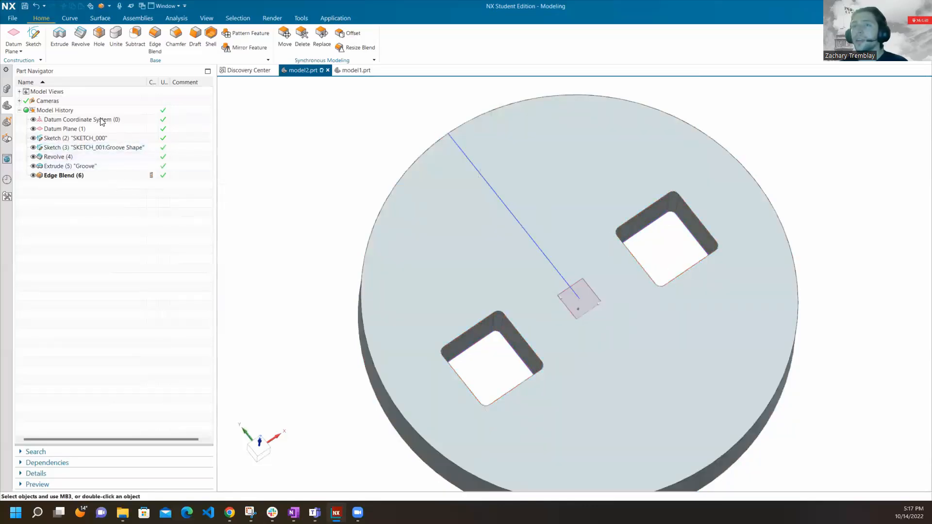
Examine the Edge Blend's dependencies in the model history and its rounded corners on the disc.
left_click(92, 175)
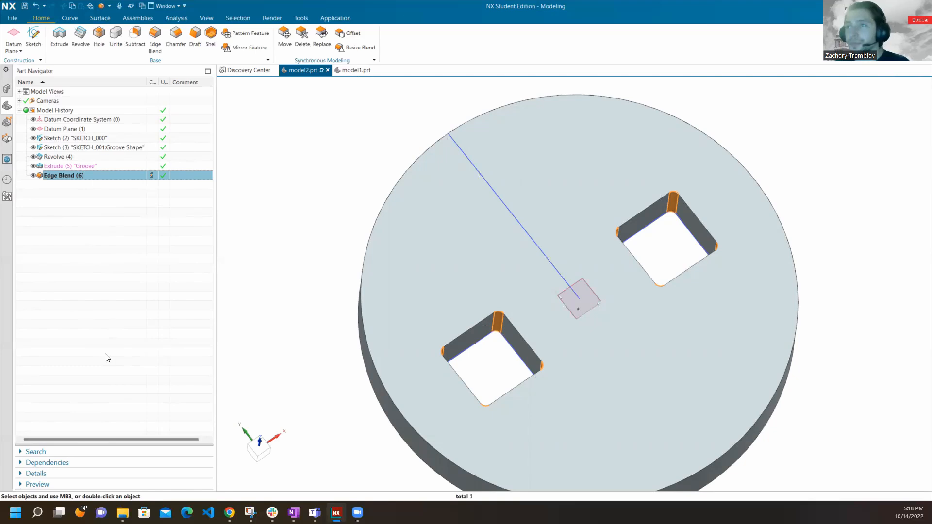
left_click(285, 193)
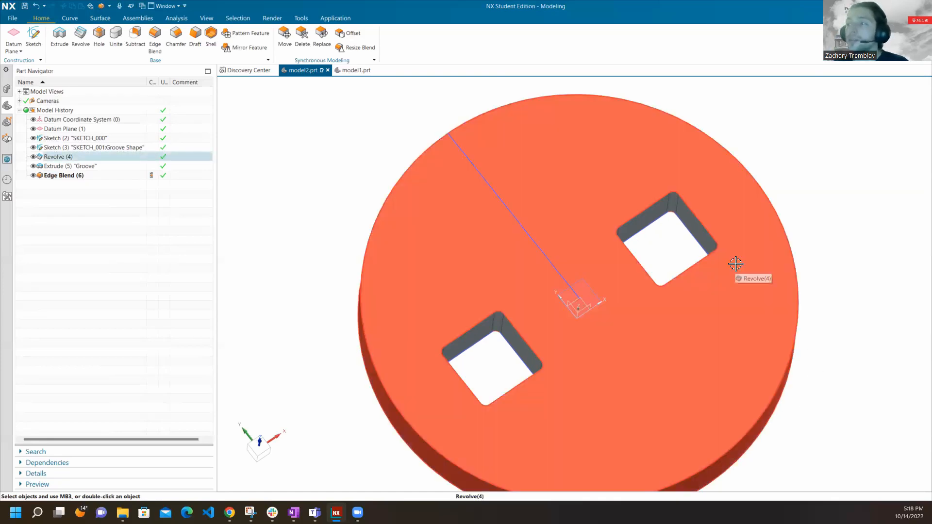
middle_click_drag(708, 245, 616, 249)
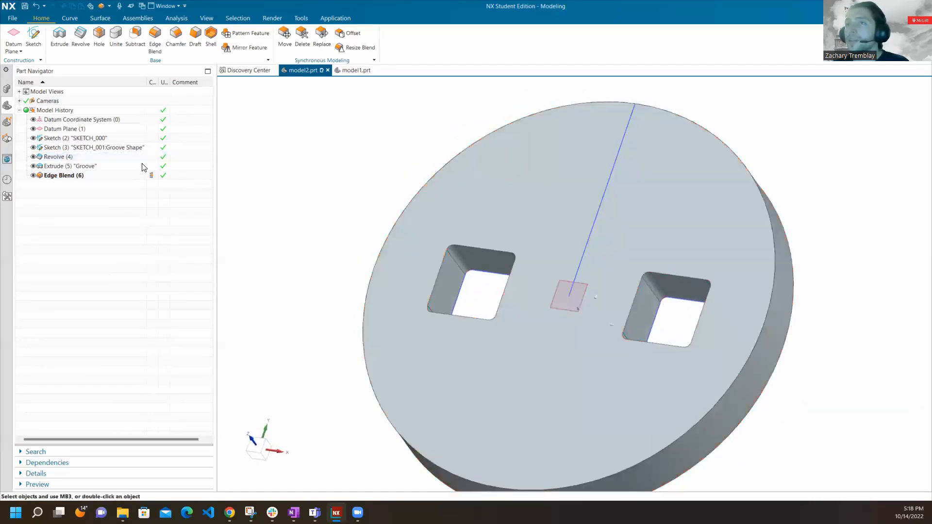
Review the width and position dimensions of the negative-X square in the Groove Shape sketch and exit the sketch.
double_click(112, 151)
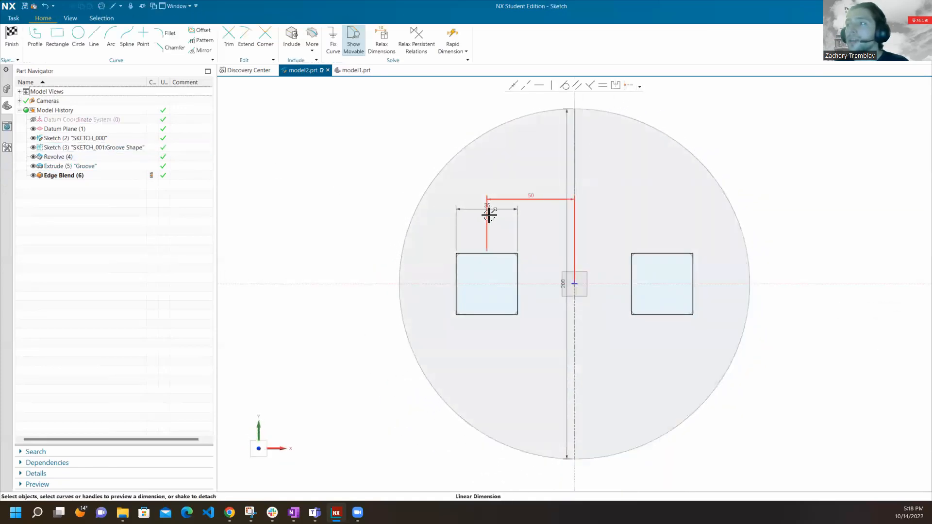
scroll(489, 208, "up", 4)
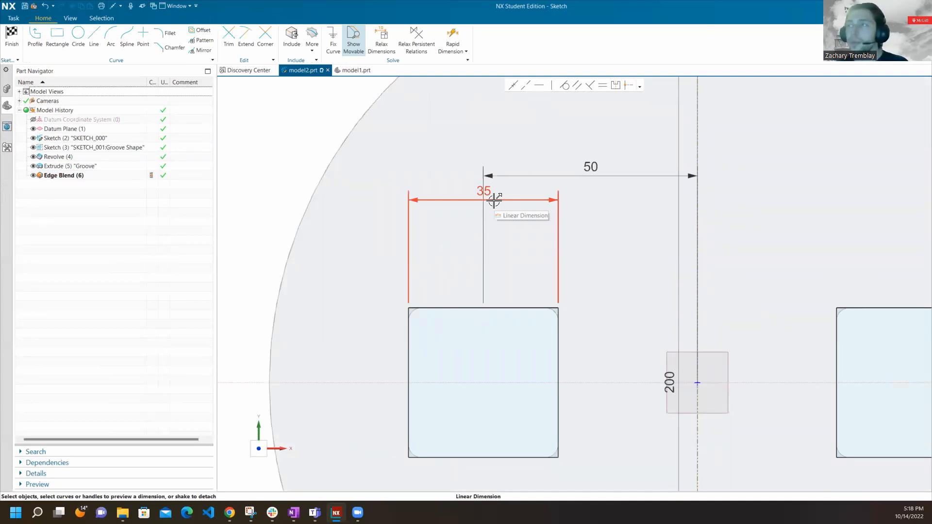
double_click(489, 194)
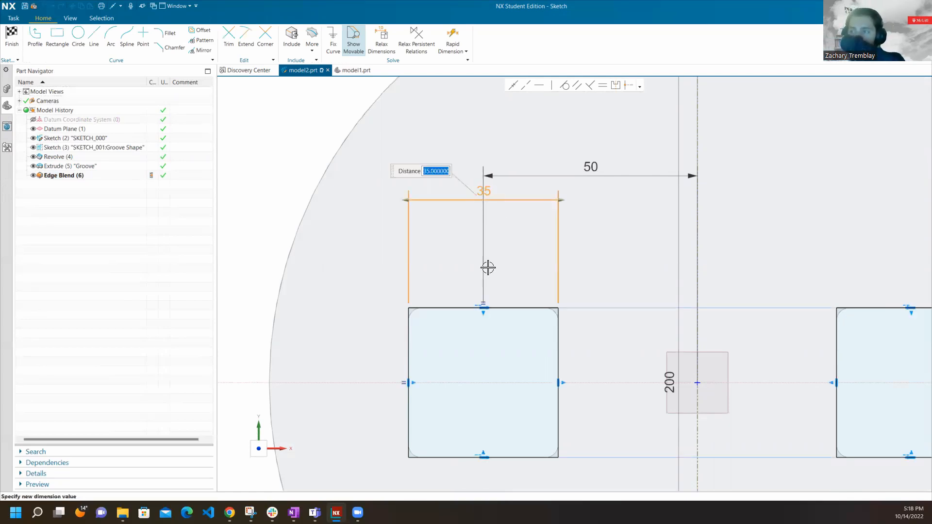
left_click(296, 177)
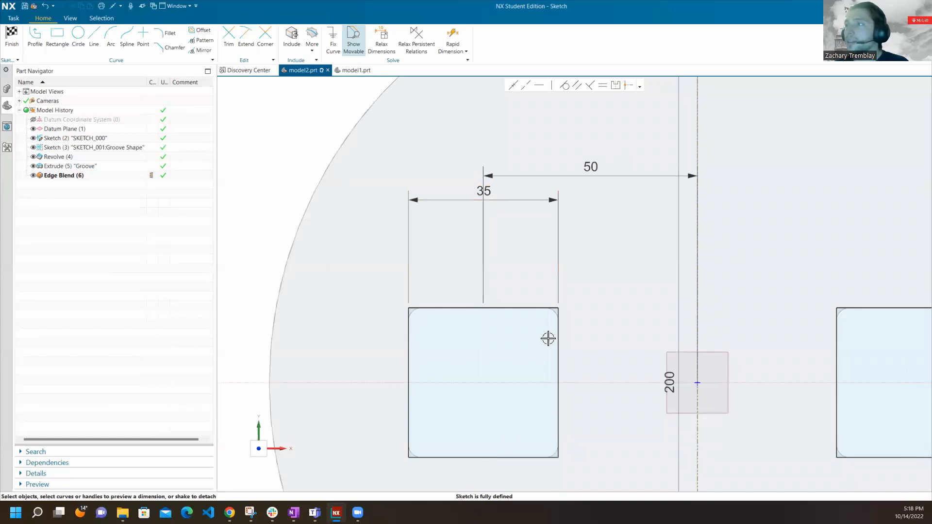
scroll(490, 459, "down", 5)
scroll(563, 223, "down", 3)
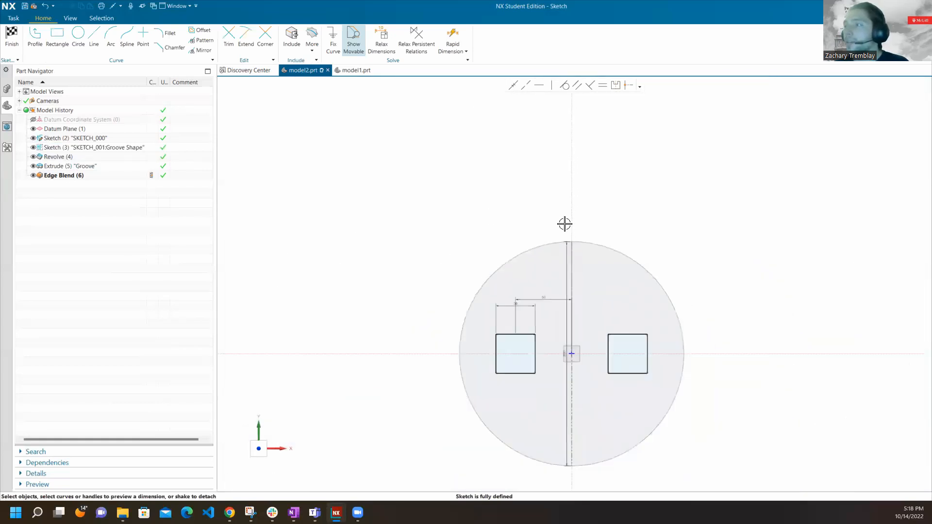
scroll(659, 371, "up", 3)
left_click(18, 32)
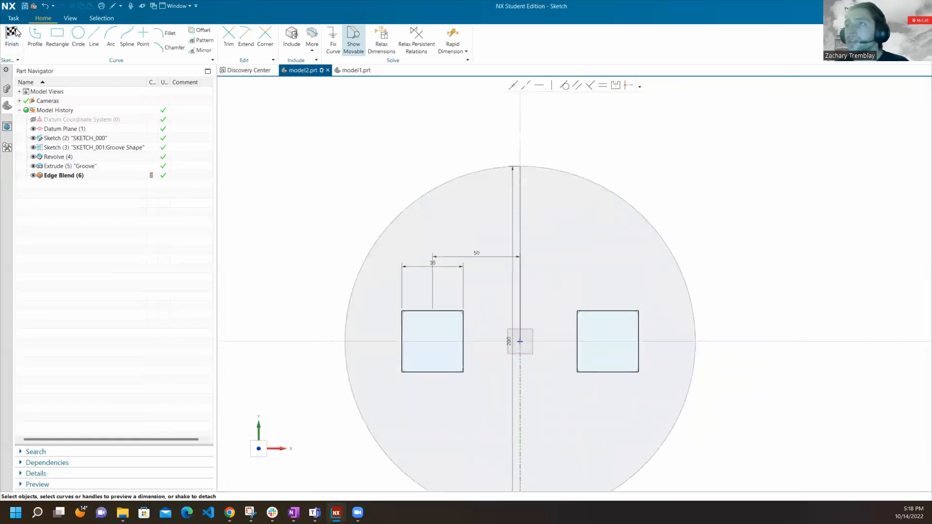
In SKETCH_000, define the profile's horizontal length with the new expression BaseRadius=100 and finish the sketch.
double_click(110, 139)
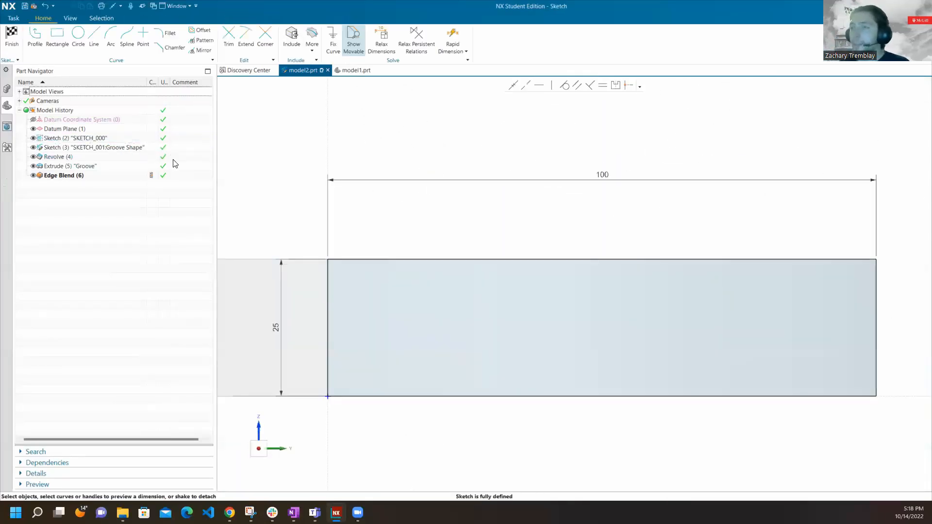
double_click(605, 175)
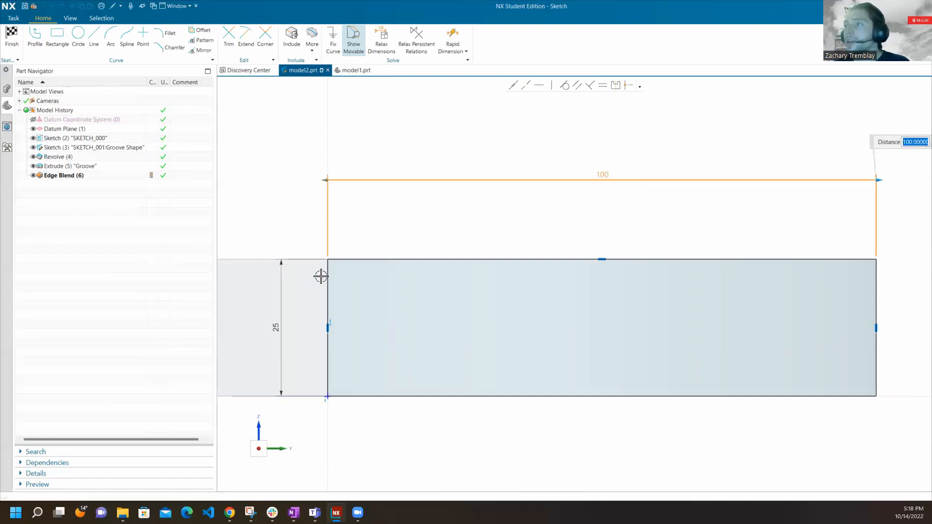
scroll(314, 272, "down", 1)
scroll(314, 272, "down", 2)
scroll(433, 260, "up", 3)
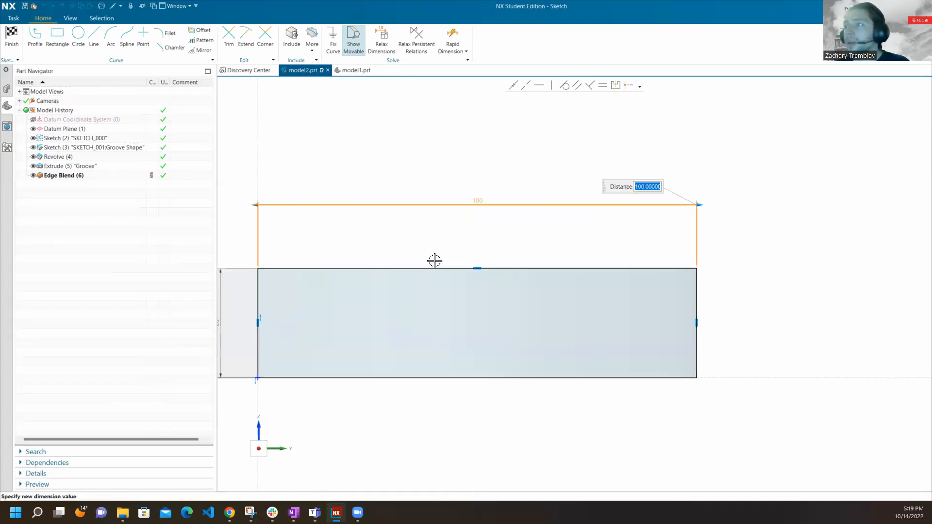
scroll(511, 254, "down", 1)
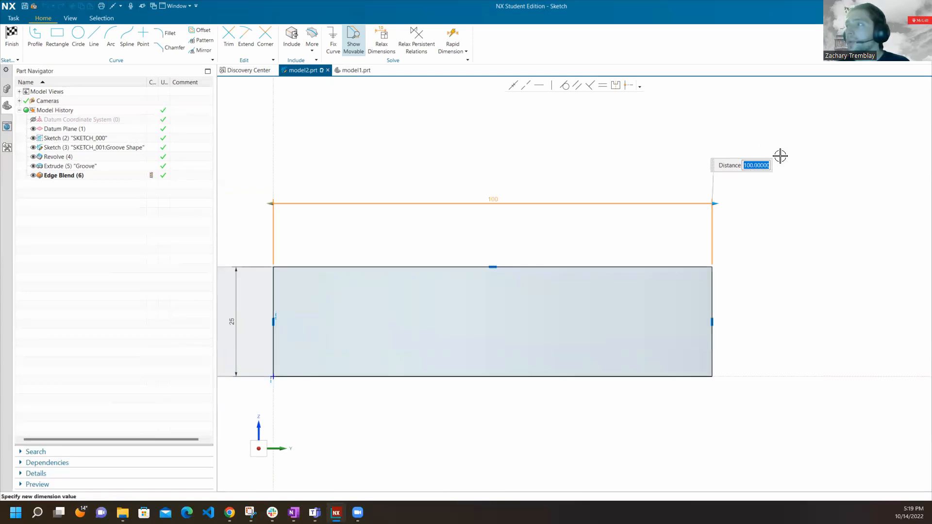
key("BackSpace")
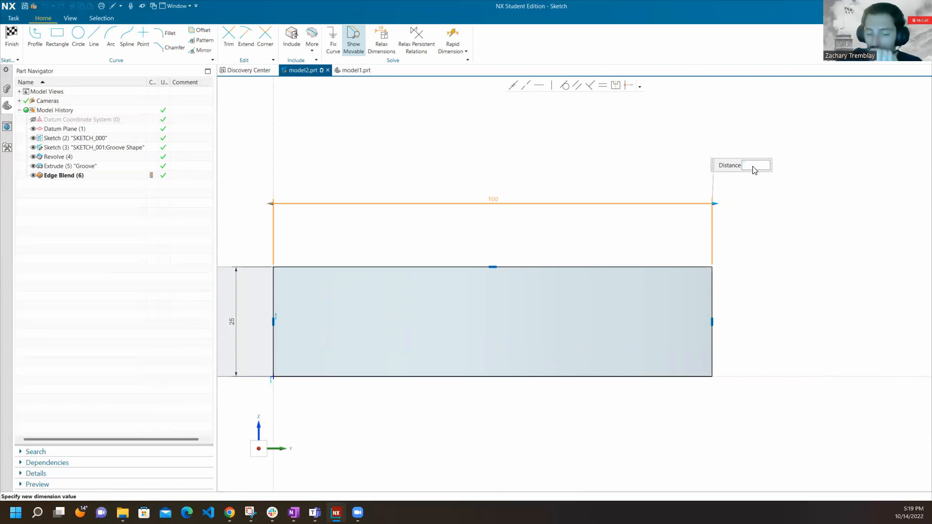
type("Base")
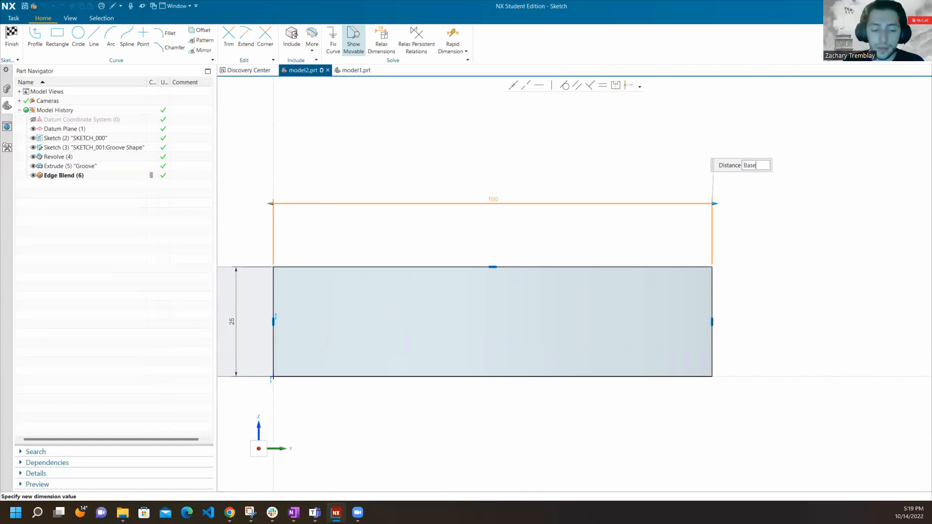
type("Radius")
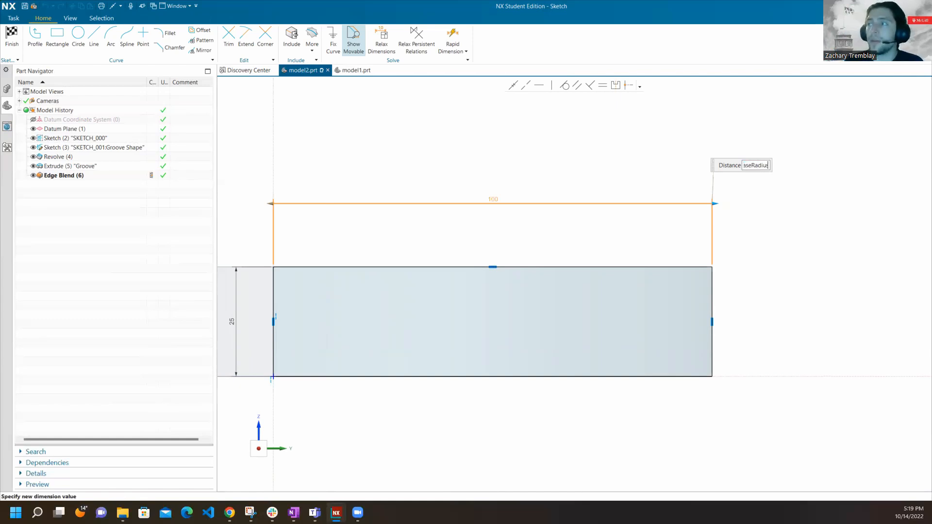
type("=")
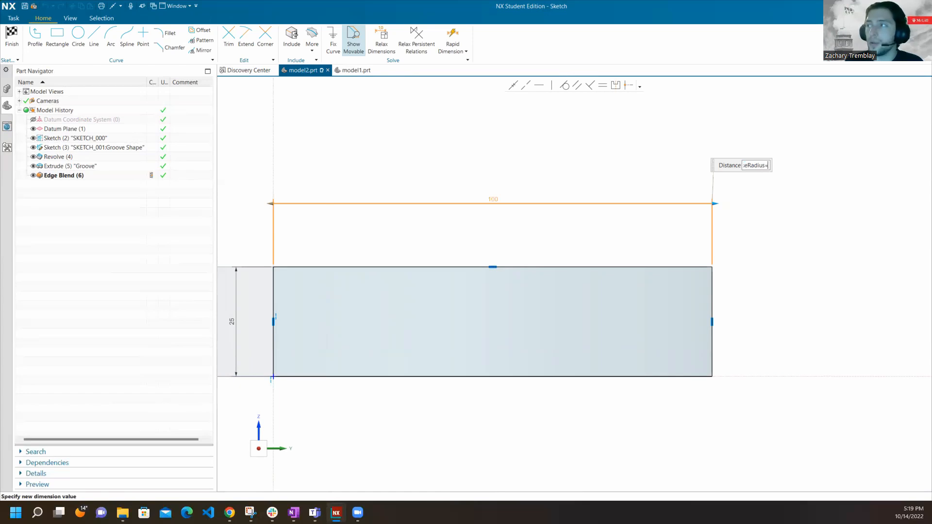
type("100")
key("Return")
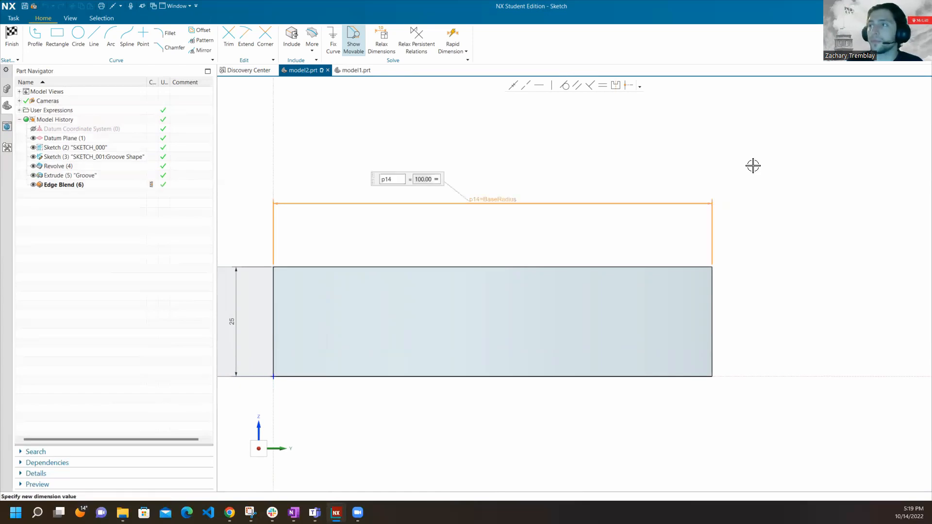
scroll(490, 202, "up", 5)
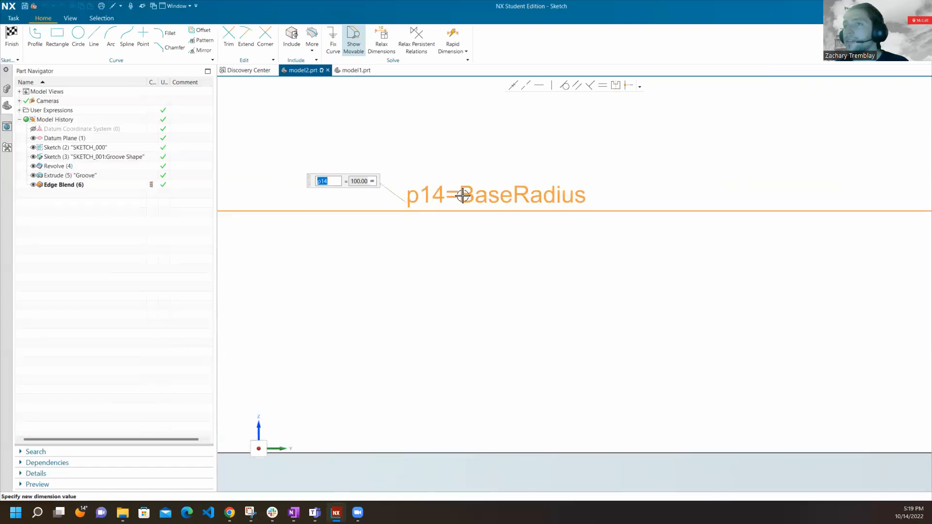
scroll(630, 155, "up", 2)
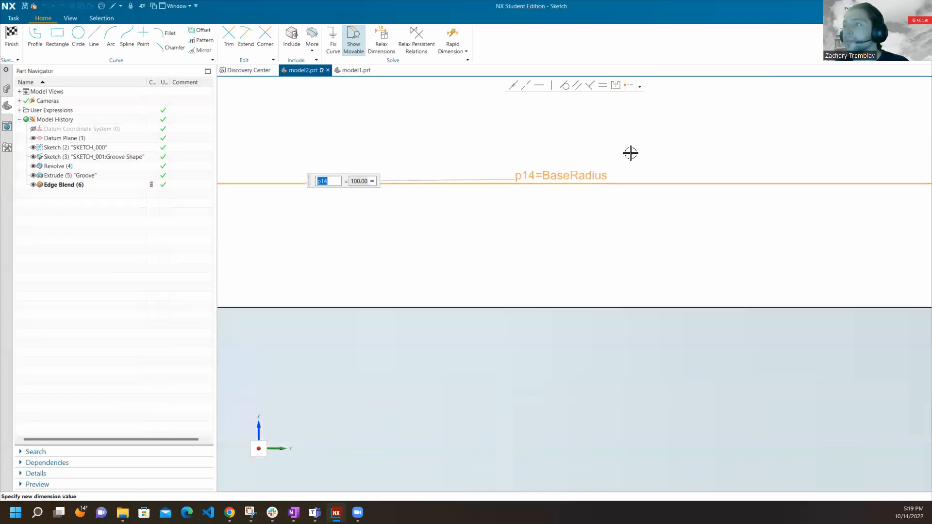
scroll(633, 165, "down", 5)
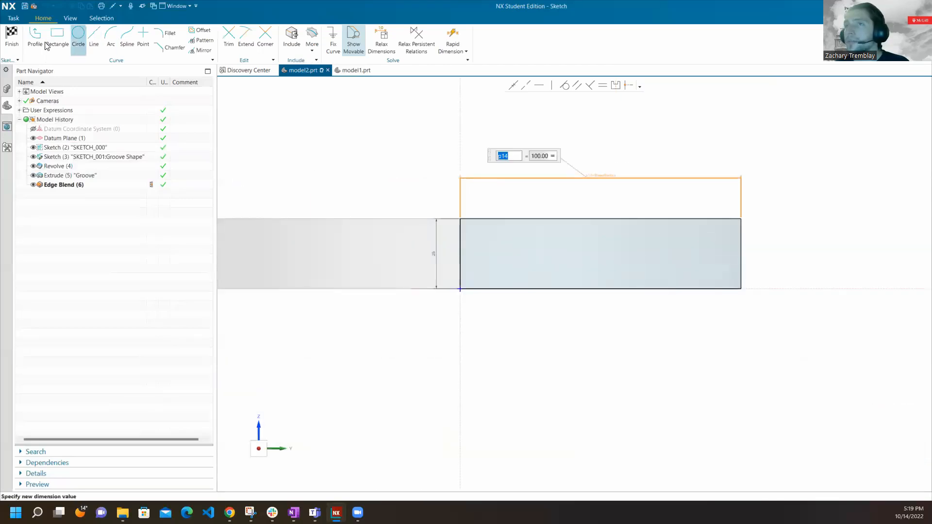
left_click(13, 35)
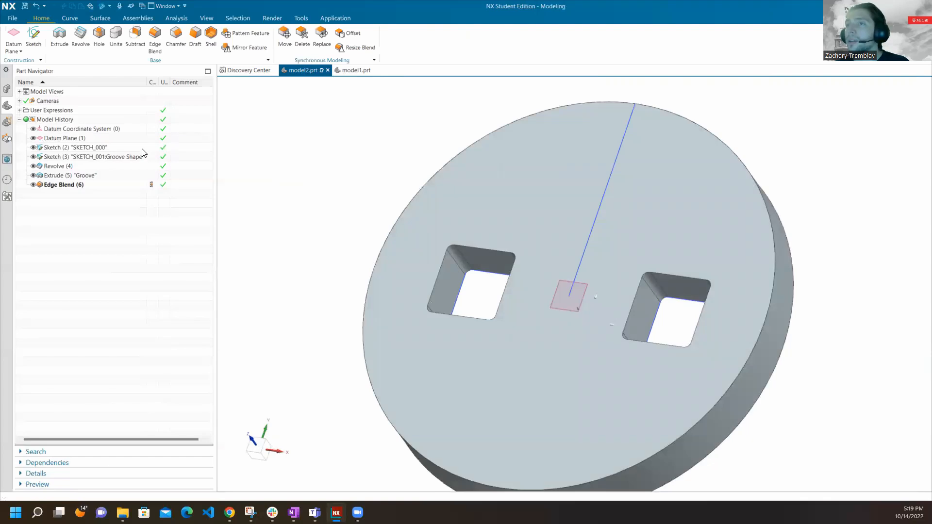
In the Groove Shape sketch, set the distance from the negative-X square's centre to the vertical centreline to BaseRadius/2.
left_click(132, 159)
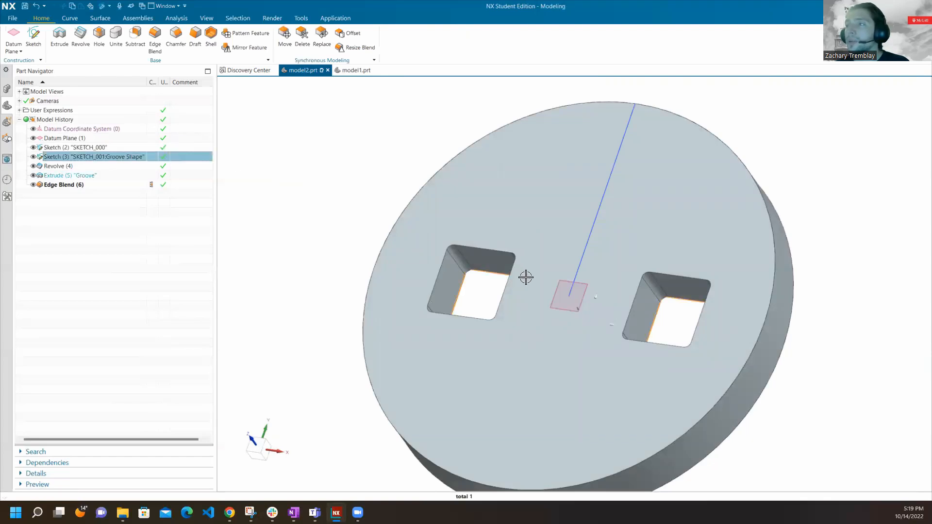
double_click(105, 156)
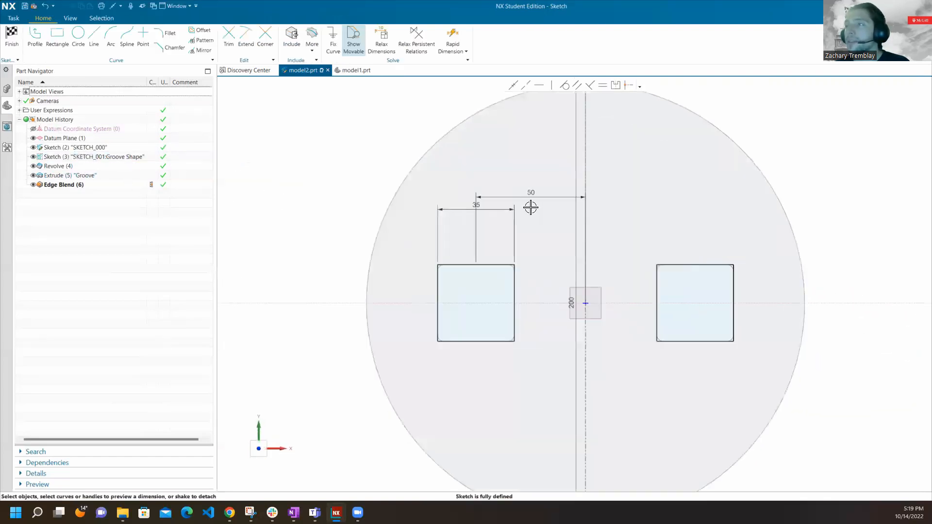
scroll(530, 207, "up", 3)
double_click(530, 179)
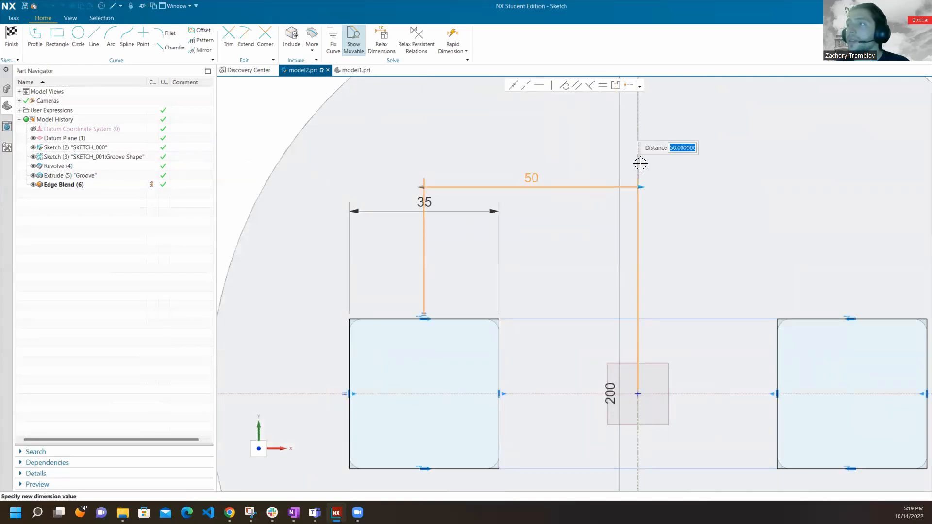
type("BaseRa")
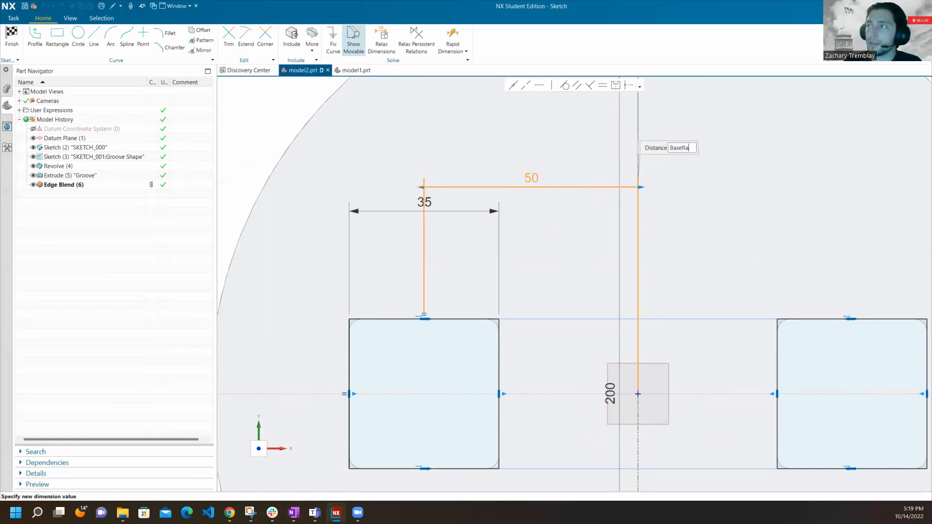
type("dius/2")
key("Return")
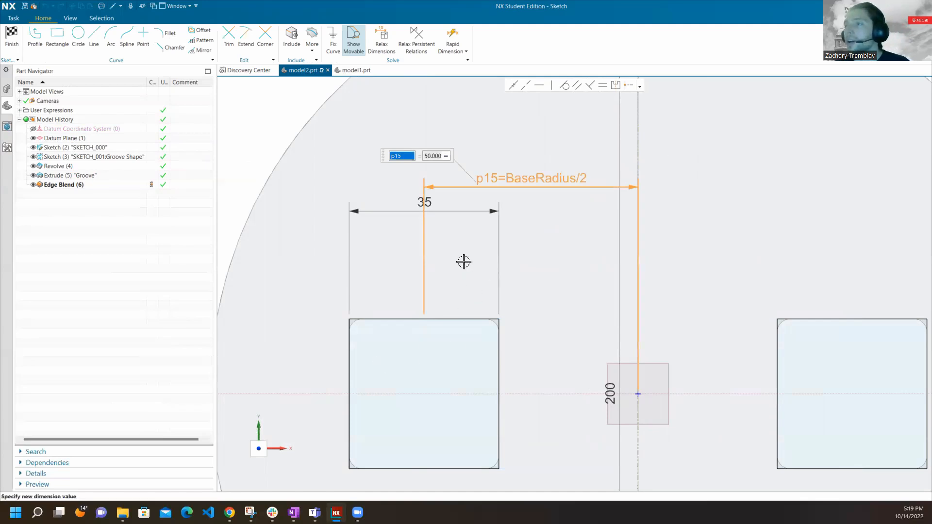
Review the profile's horizontal length dimension in SKETCH_000 and finish the sketch.
scroll(463, 261, "down", 3)
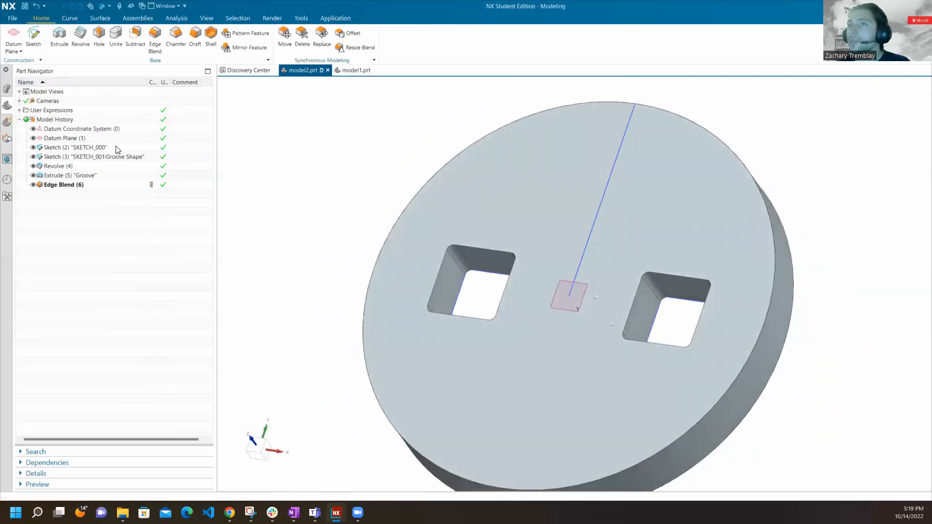
double_click(117, 148)
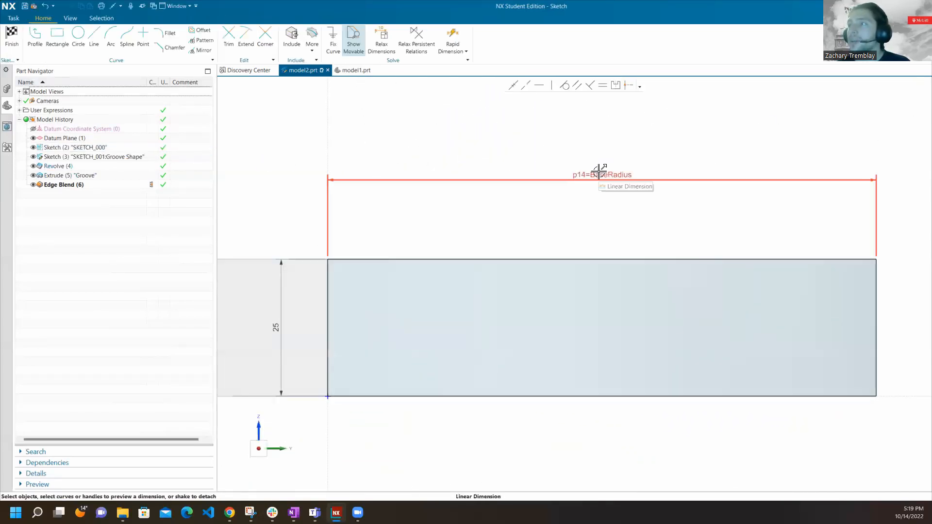
left_click(11, 39)
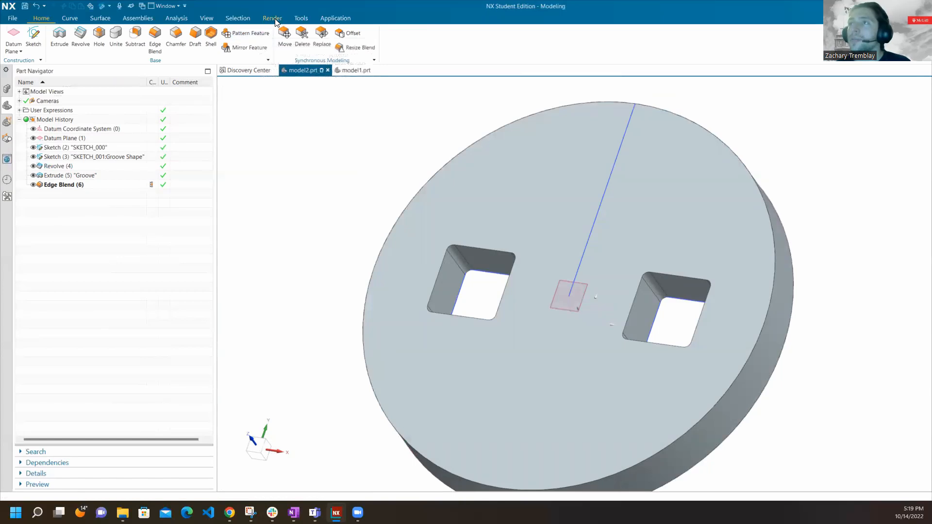
In the Expressions dialog, create the new length expression BaseDiameter with the formula BaseRadius*2.
left_click(299, 19)
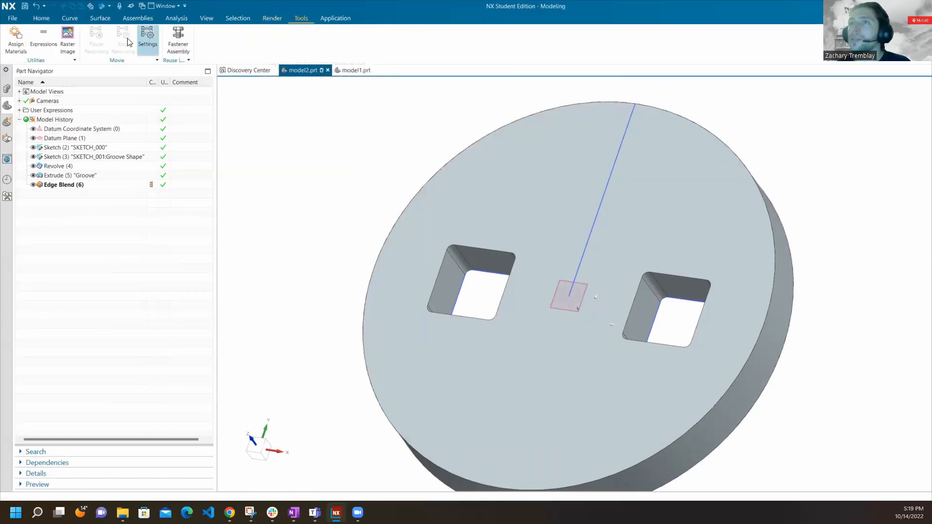
left_click(43, 36)
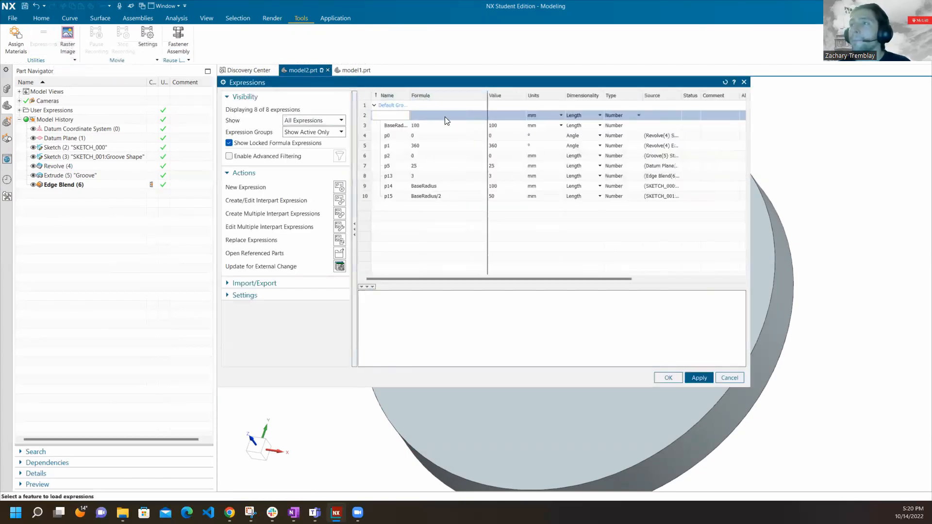
left_click(423, 210)
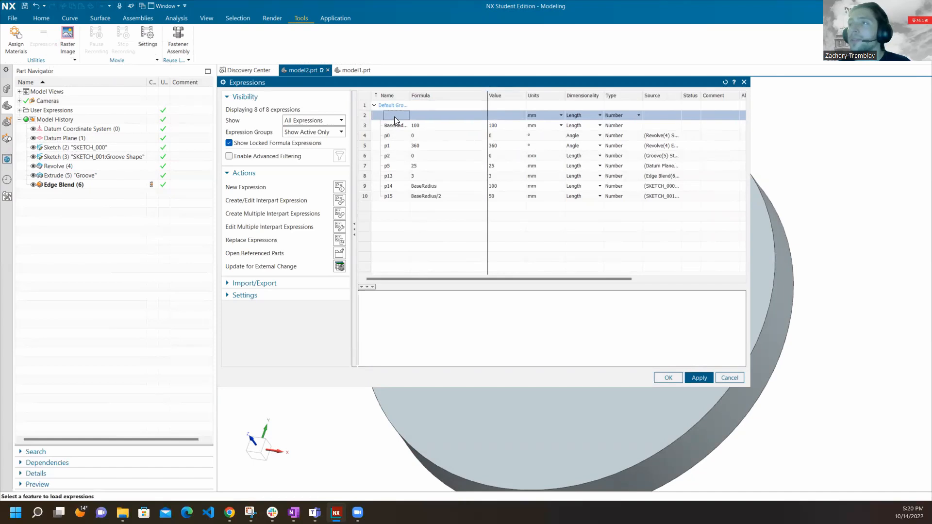
left_click(394, 117)
type("BaseDiamete")
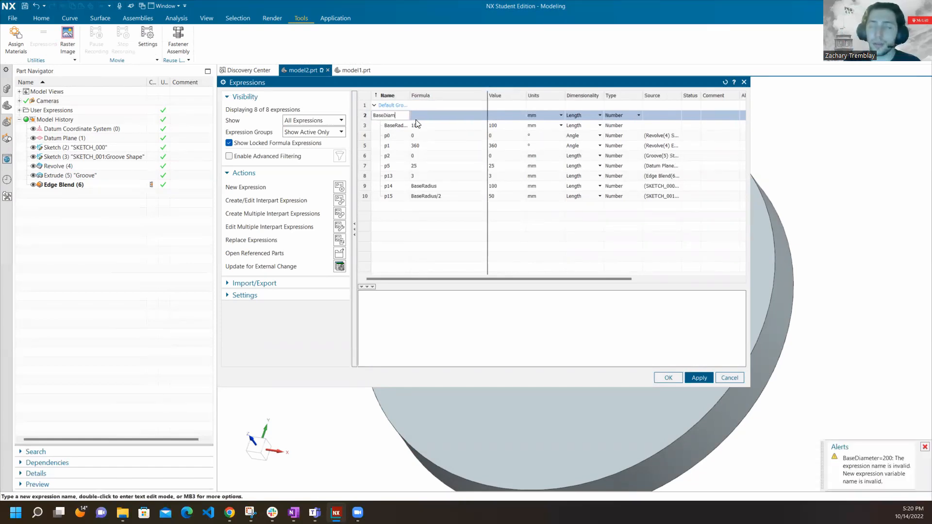
left_click(433, 121)
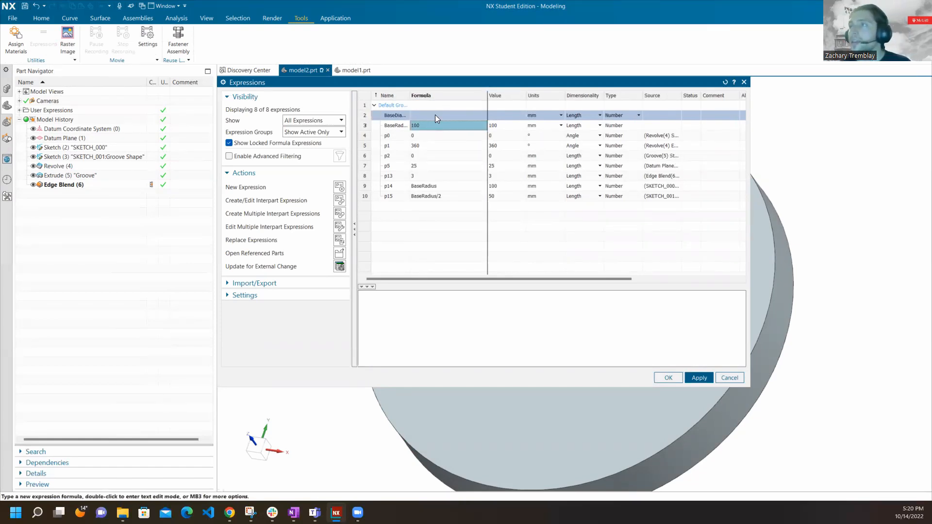
left_click(435, 115)
type("BaseRadius*2")
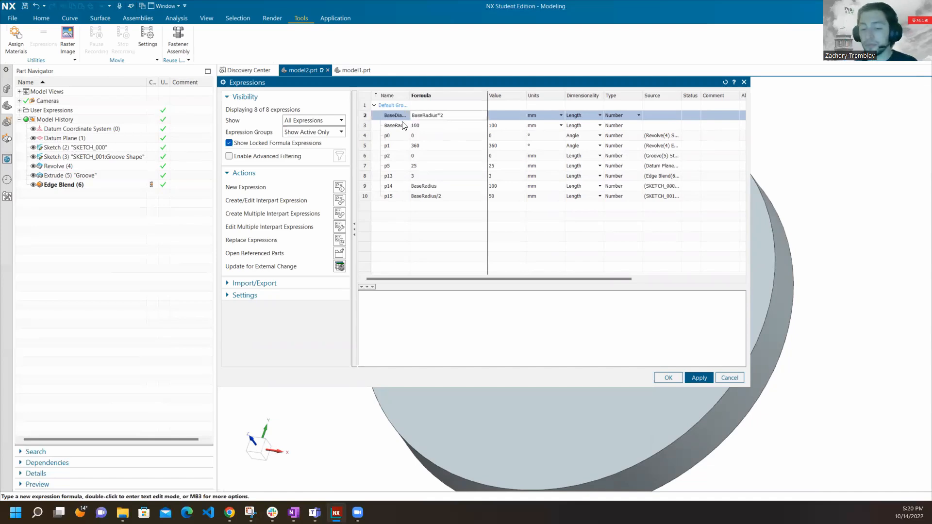
key("Return")
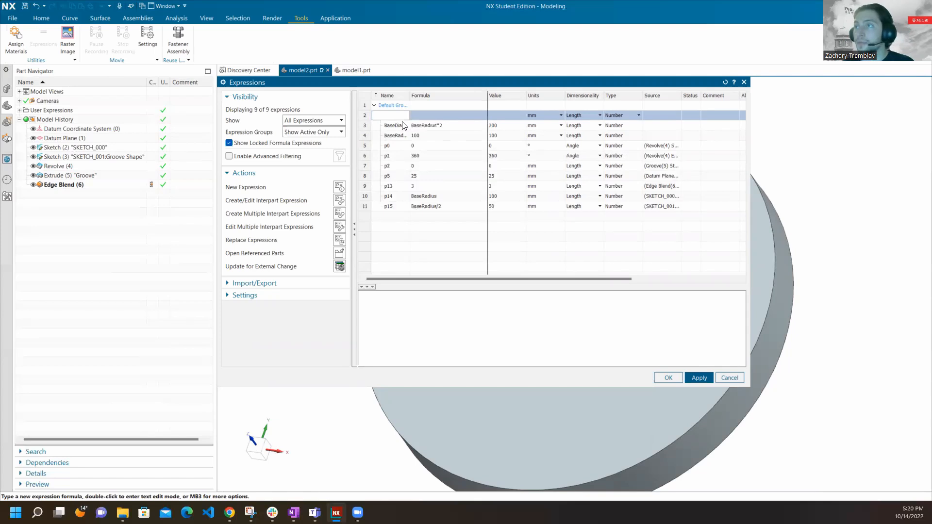
left_click(425, 125)
left_click(505, 125)
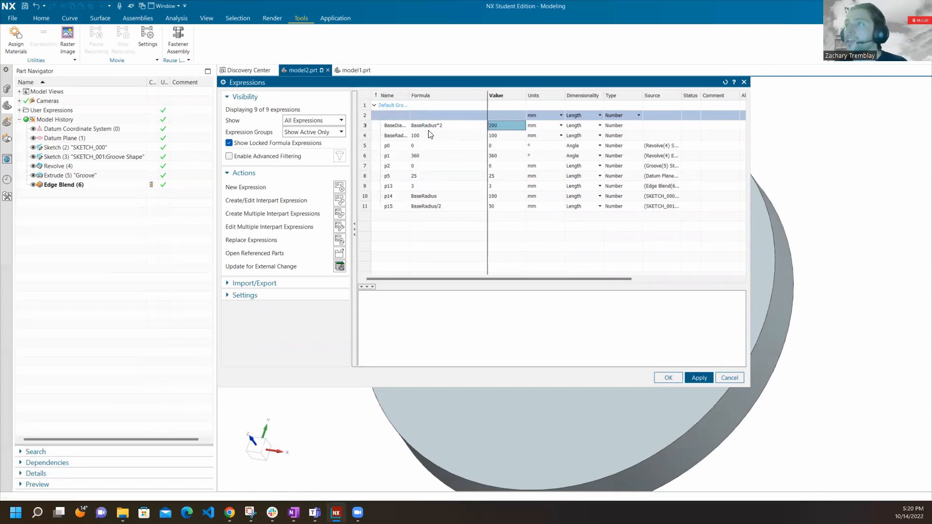
Set the BaseRadius expression to 200, apply the change to the model and close the Expressions dialog.
left_click(396, 133)
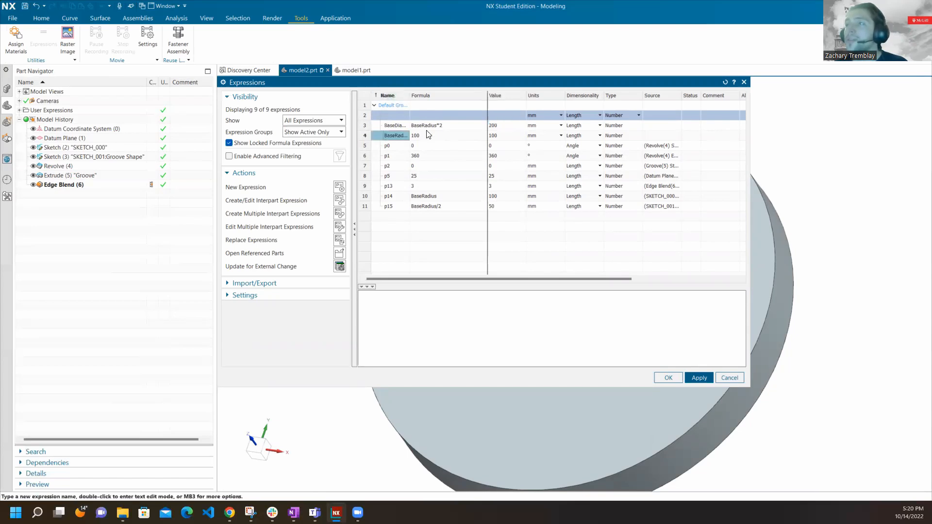
double_click(425, 134)
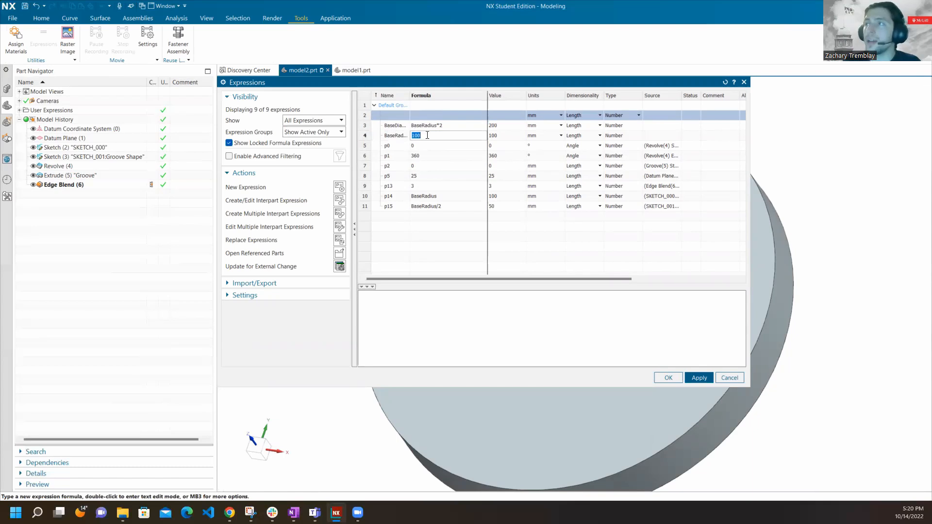
type("200")
key("Return")
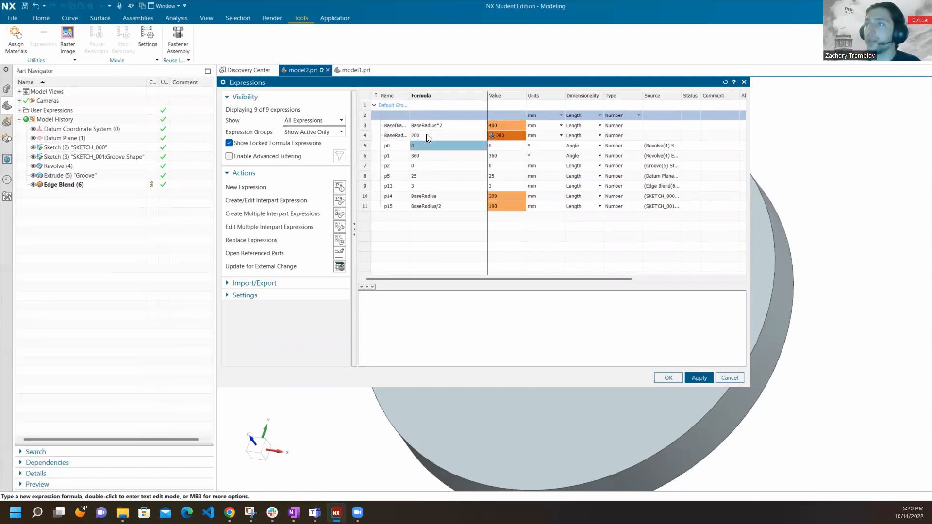
left_click(503, 136)
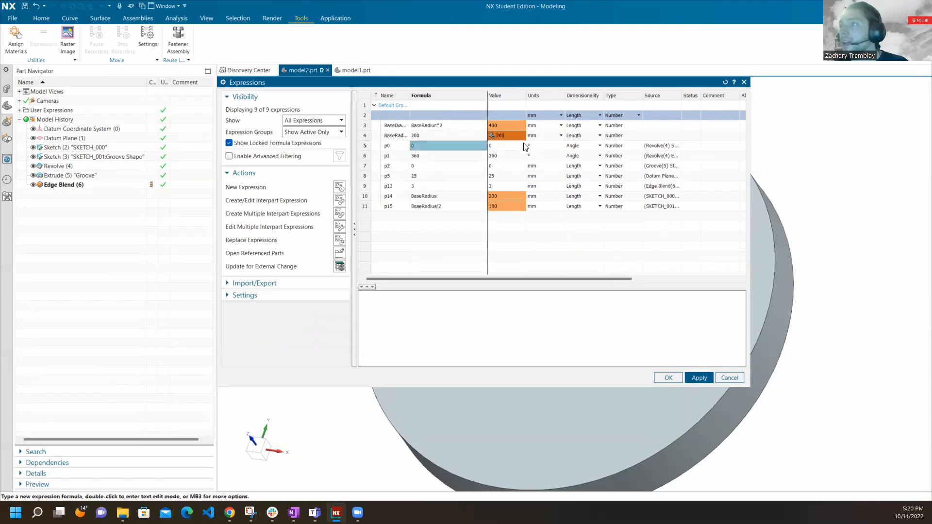
left_click(707, 398)
left_click(699, 377)
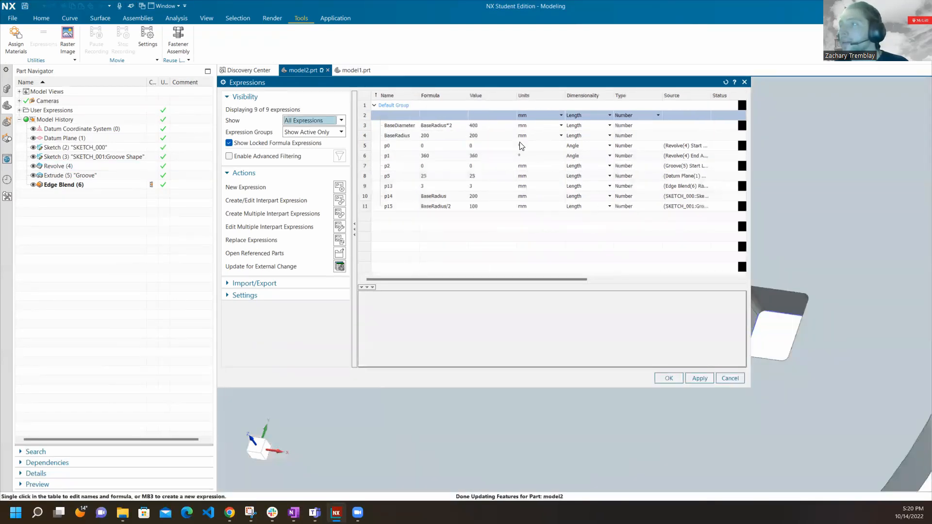
left_click(675, 378)
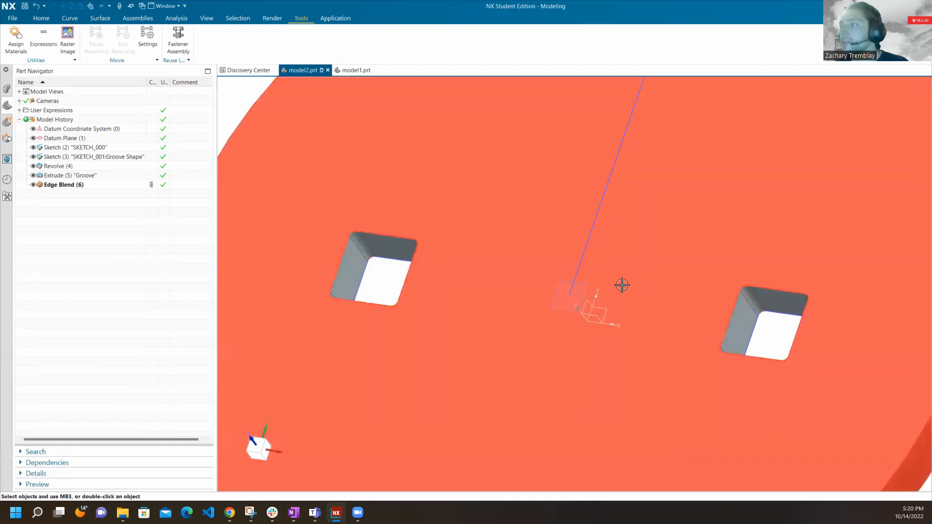
Examine the resized disc and the position of its two square cutouts relative to the centre and outer edge.
scroll(551, 248, "down", 6)
mouse_move(550, 248)
middle_mouse_down()
mouse_move(575, 230)
mouse_move(561, 262)
middle_mouse_up()
scroll(478, 264, "up", 4)
scroll(478, 264, "down", 1)
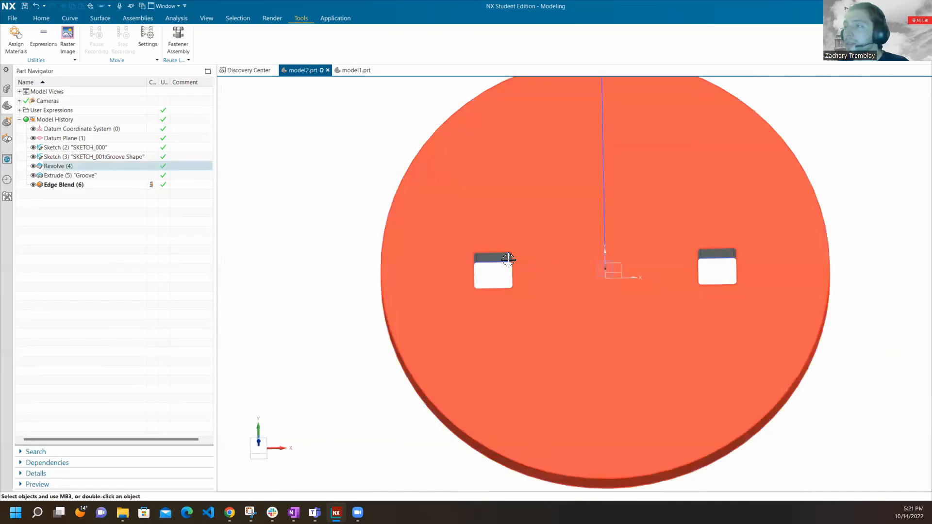
scroll(509, 255, "up", 3)
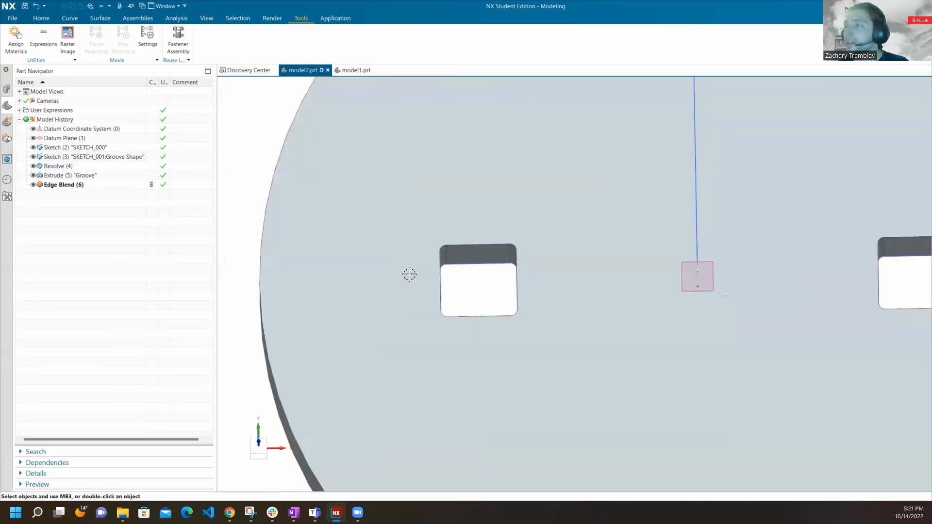
scroll(415, 270, "down", 3)
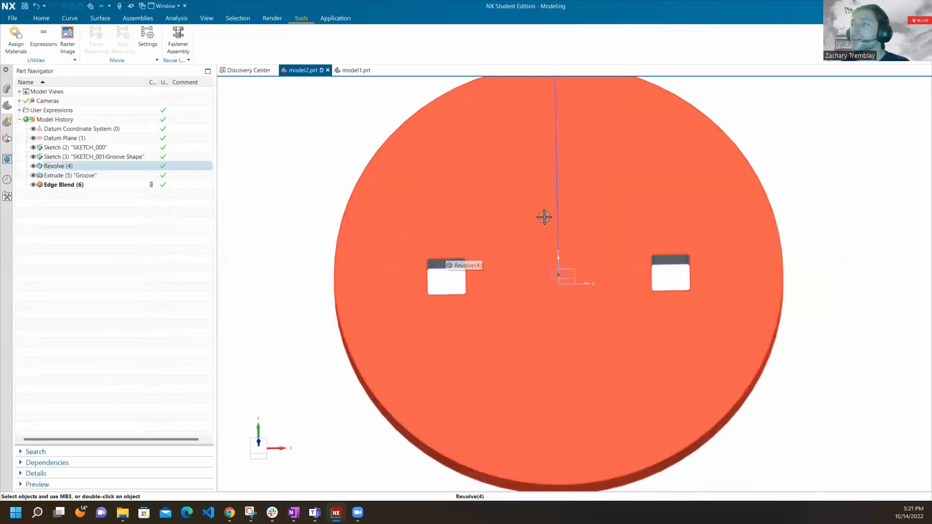
middle_click_drag(545, 216, 512, 238)
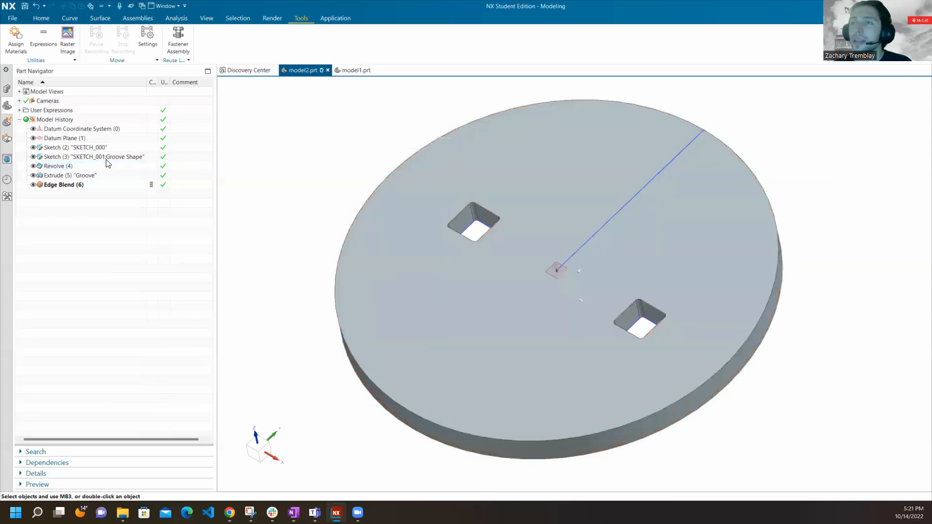
Suppress the Edge Blend (6) feature and inspect the corners of the negative-X square cutout.
right_click(91, 187)
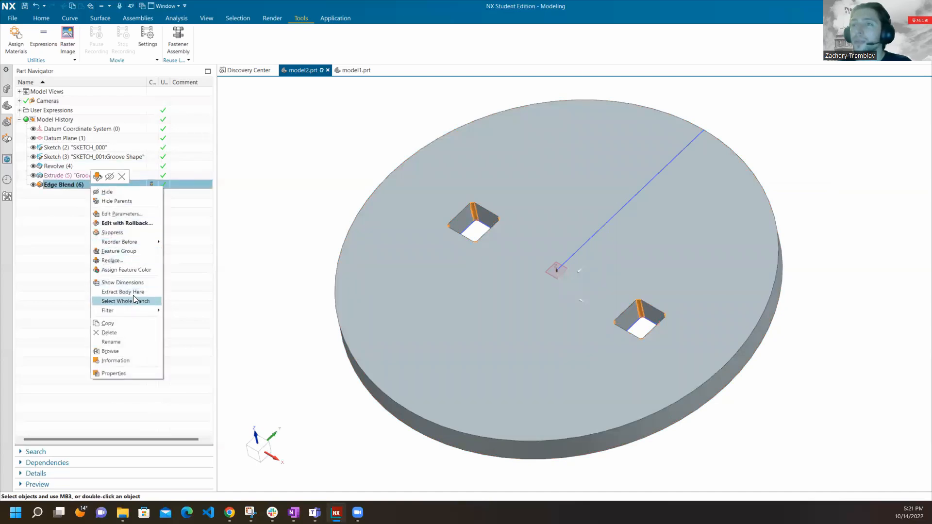
left_click(130, 233)
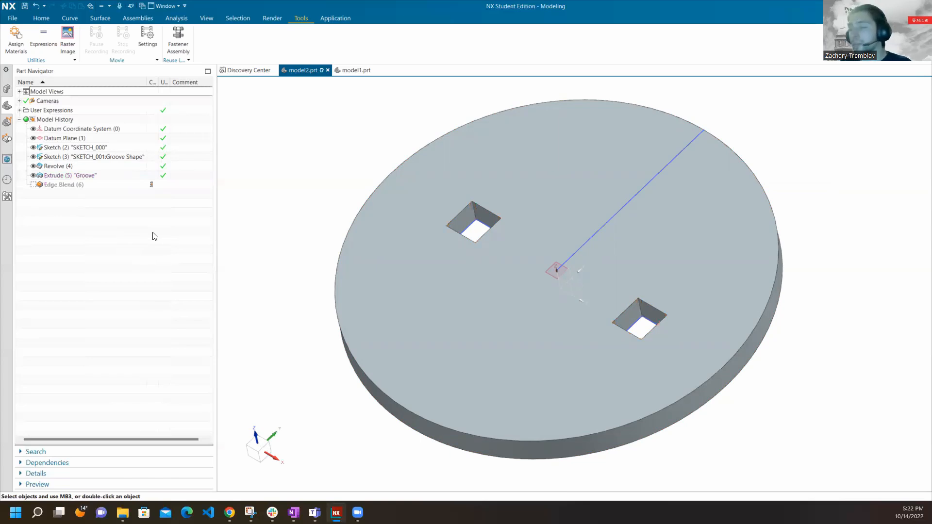
scroll(488, 211, "up", 5)
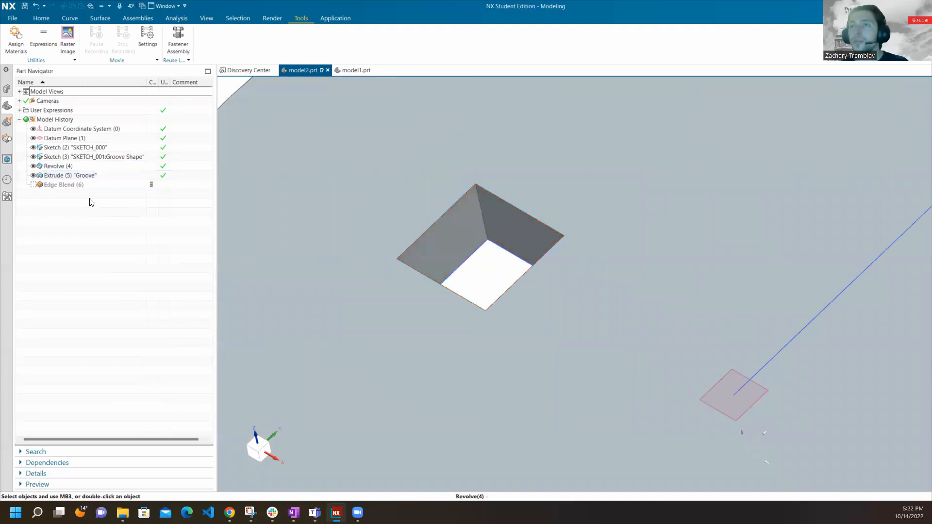
Unsuppress the Edge Blend (6) feature to restore the rounded corners of the cutouts.
right_click(92, 185)
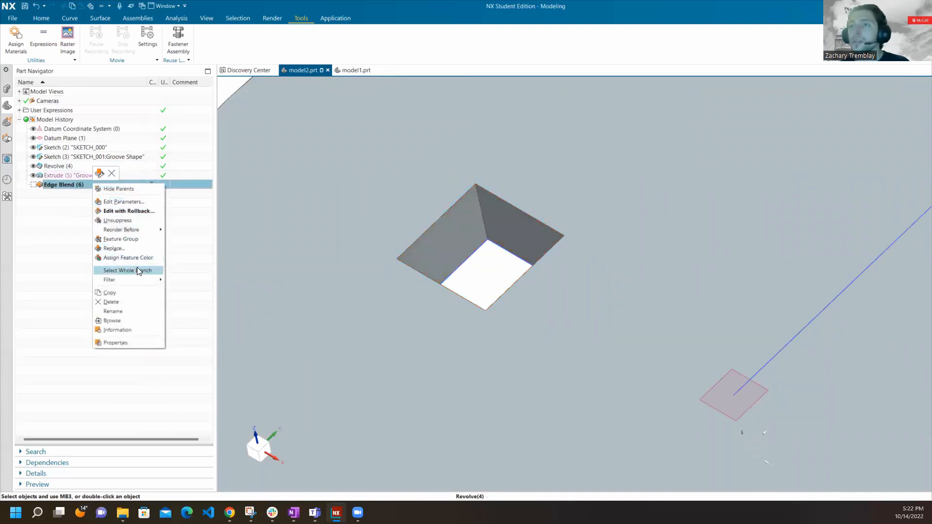
left_click(136, 221)
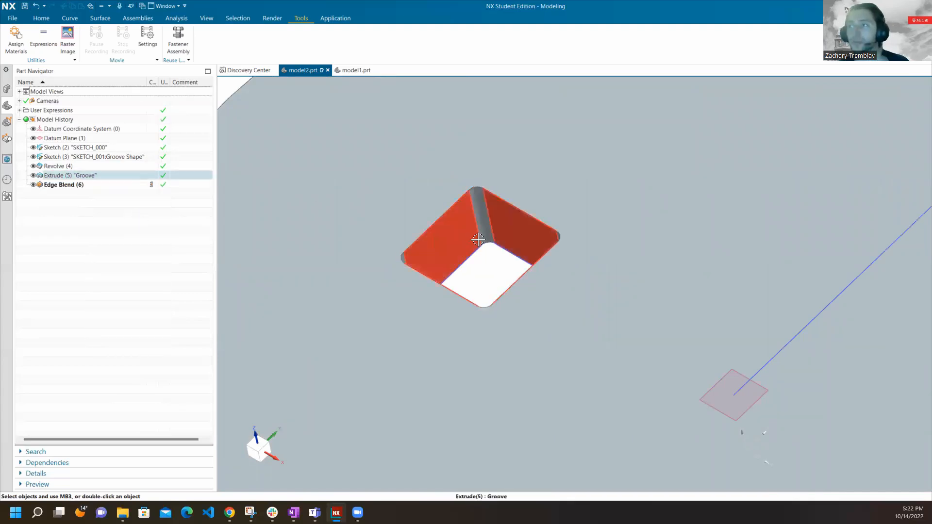
scroll(478, 240, "down", 8)
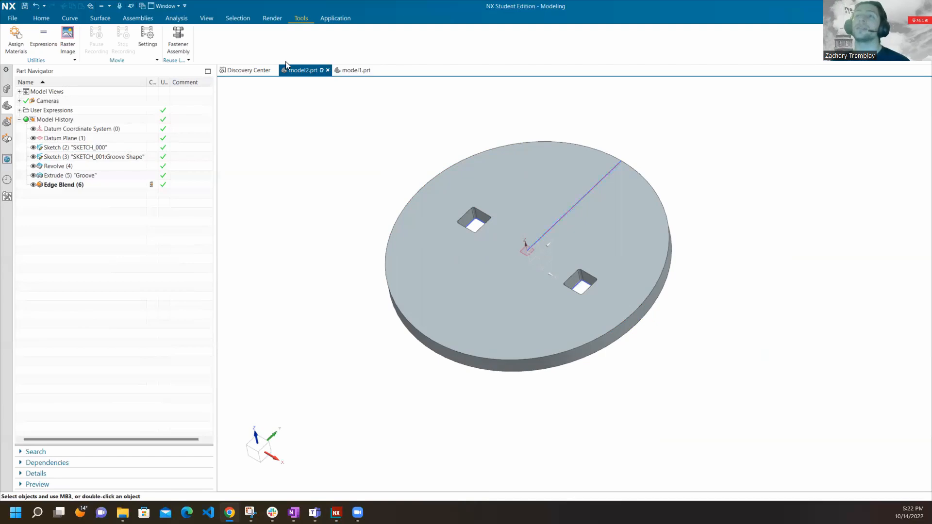
Open the Save As dialog for the model2.prt part.
left_click(15, 21)
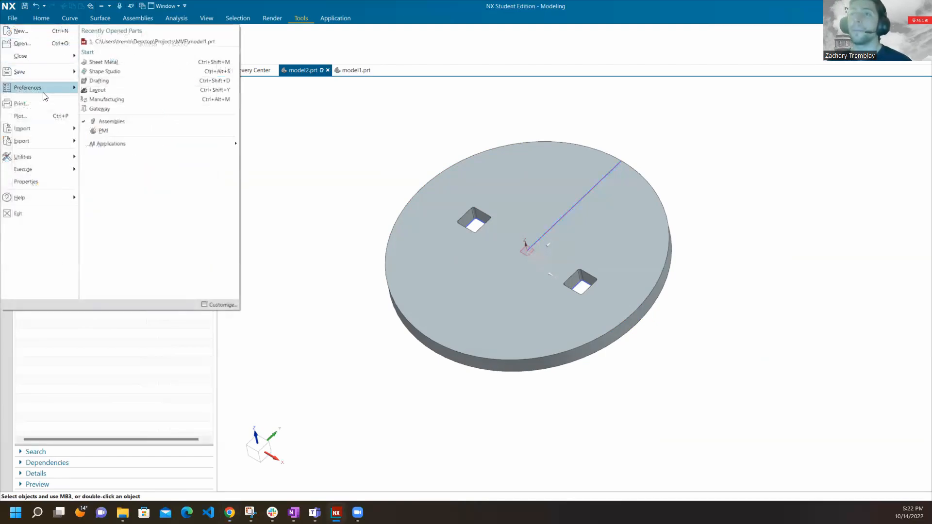
mouse_move(42, 89)
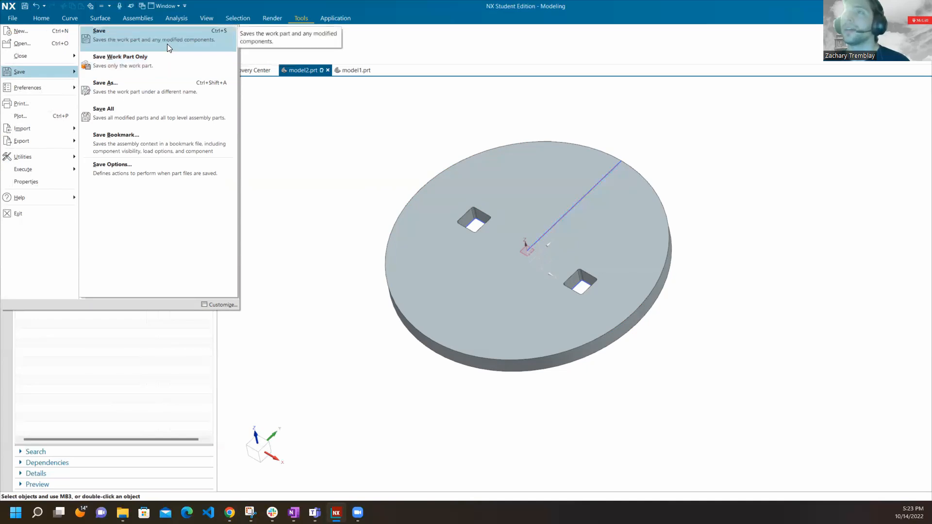
left_click(159, 83)
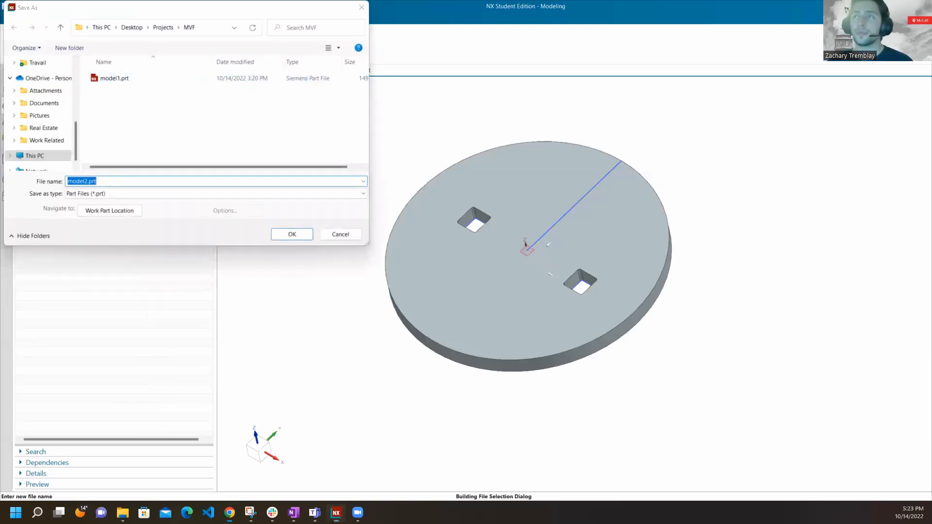
Switch to the CAD 101 presentation in Google Slides, review the team's file naming conventions for parts and assemblies, and return to NX.
left_click_drag(0, 10, 563, 3)
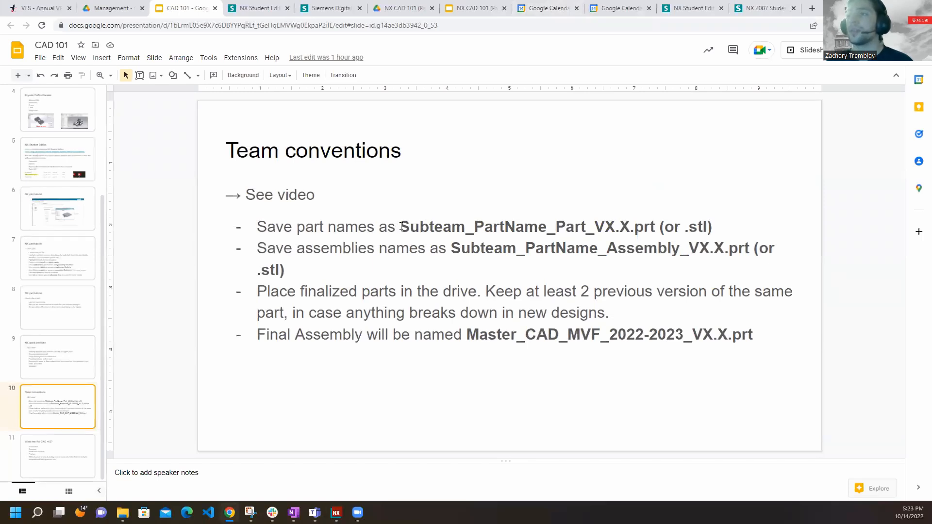
left_click(401, 226)
left_click_drag(297, 227, 414, 210)
left_click_drag(630, 215, 704, 224)
left_click(321, 248)
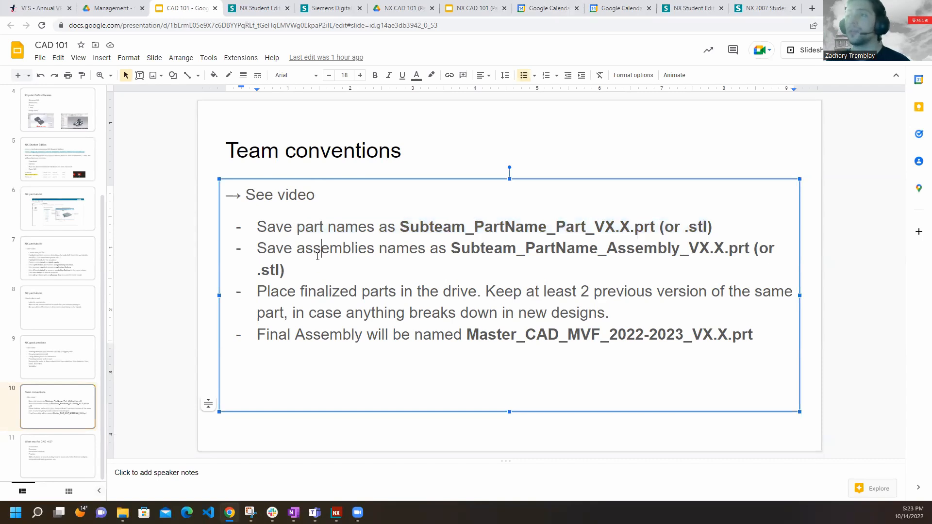
left_click_drag(294, 250, 722, 249)
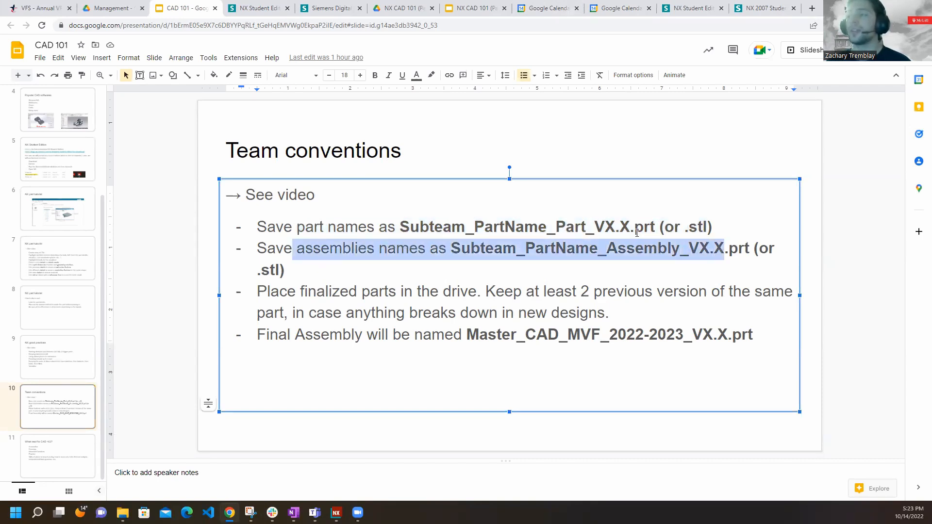
left_click(635, 235)
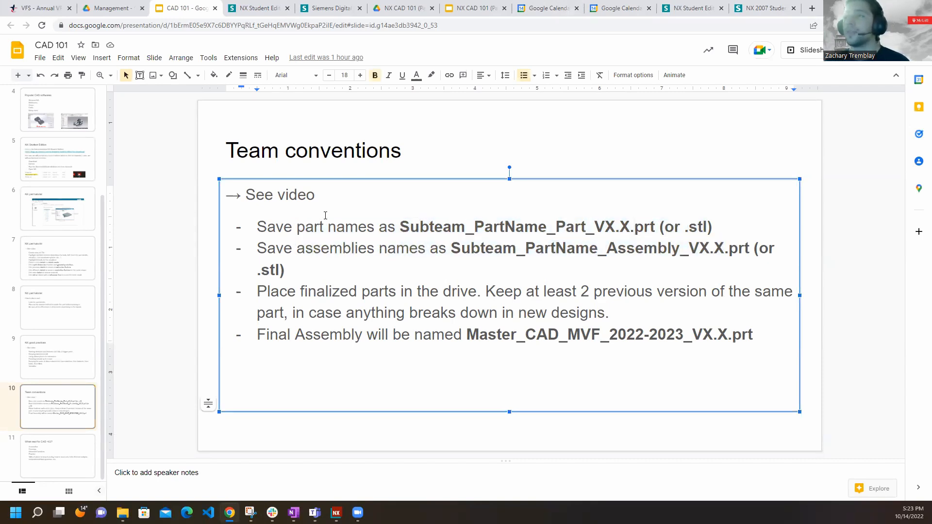
left_click_drag(399, 226, 629, 224)
key("ctrl+c")
key("alt+Tab")
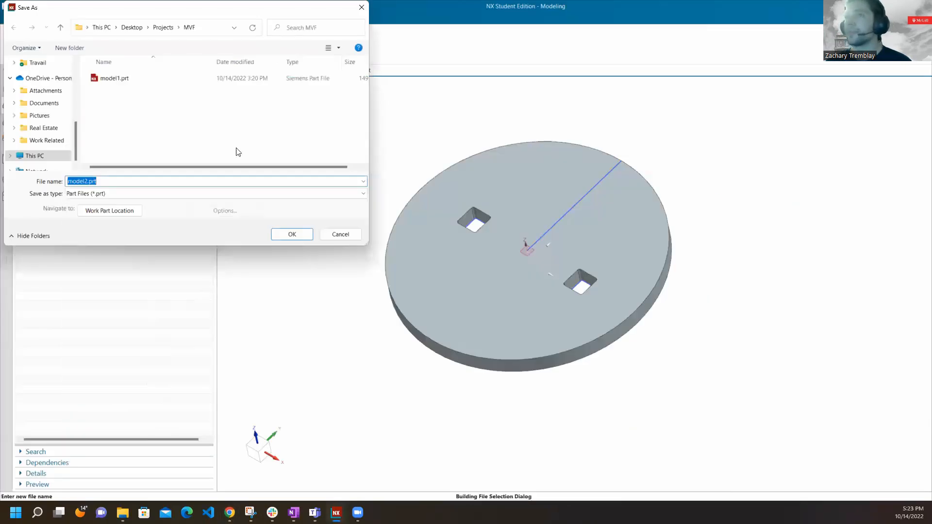
Replace the file name with the pasted template Subteam_PartName_Part_VX.X.prt and change its subteam part to Structures.
left_click(87, 179)
left_click_drag(89, 181, 68, 181)
key("ctrl+v")
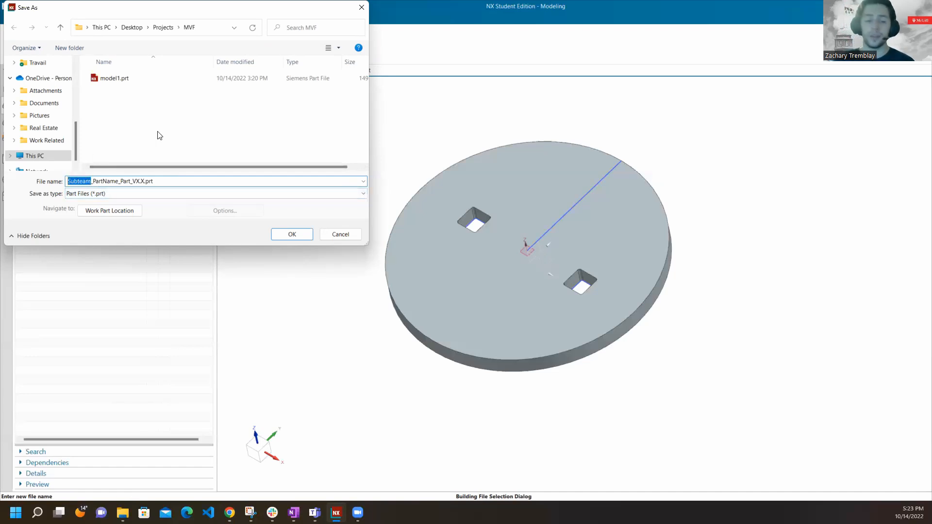
type("Struc")
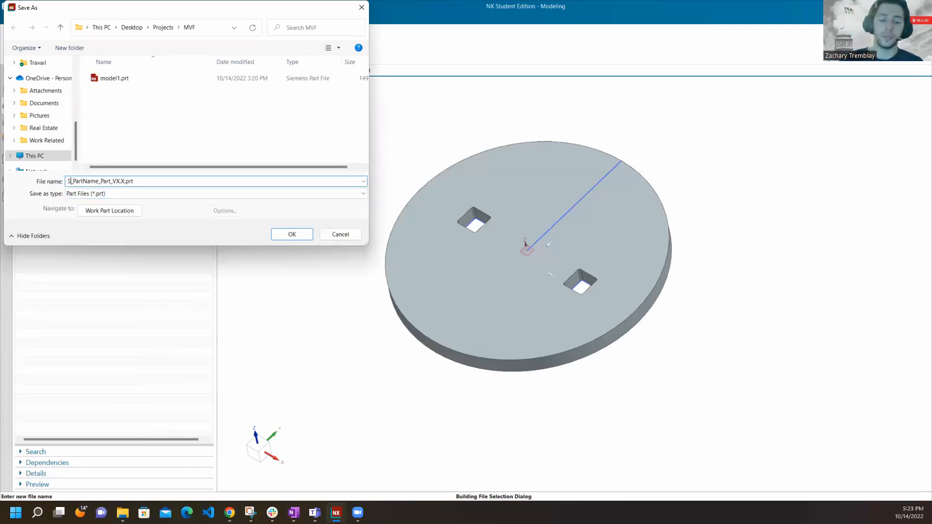
type("tures")
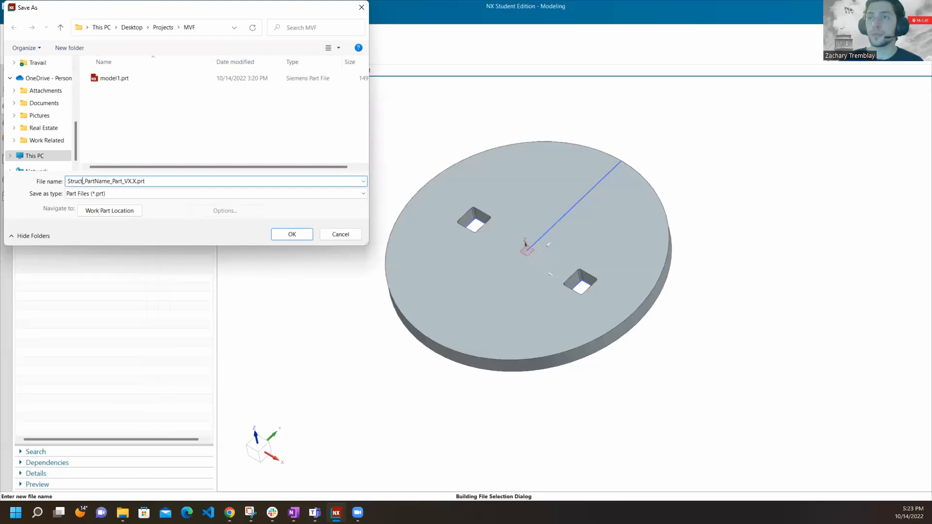
Replace the PartName placeholder in the file name with CylinderPlate.
left_click_drag(120, 180, 98, 181)
key("BackSpace")
key("BackSpace")
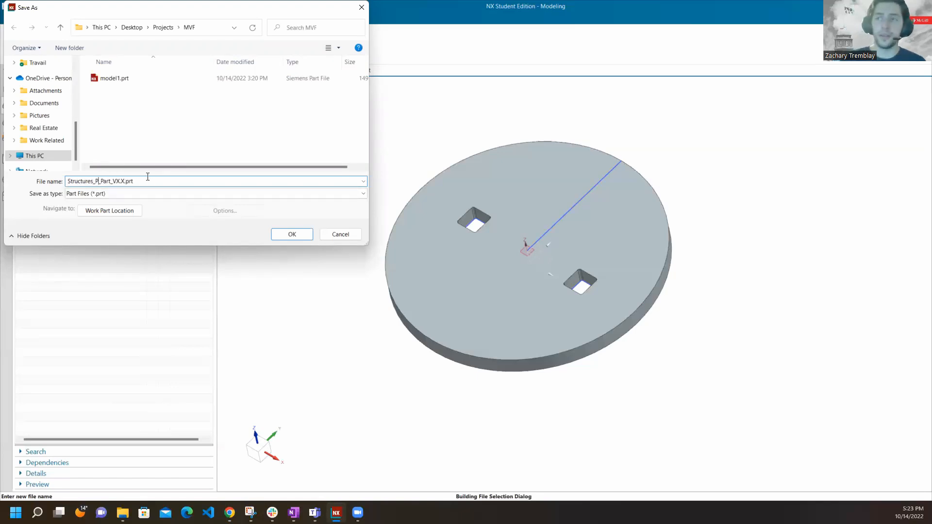
type("_CylinderPlat")
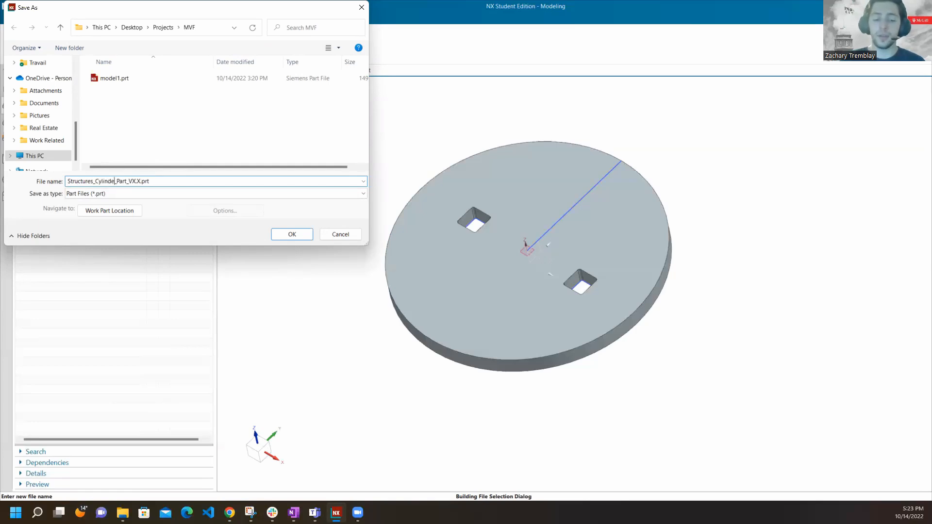
type("e")
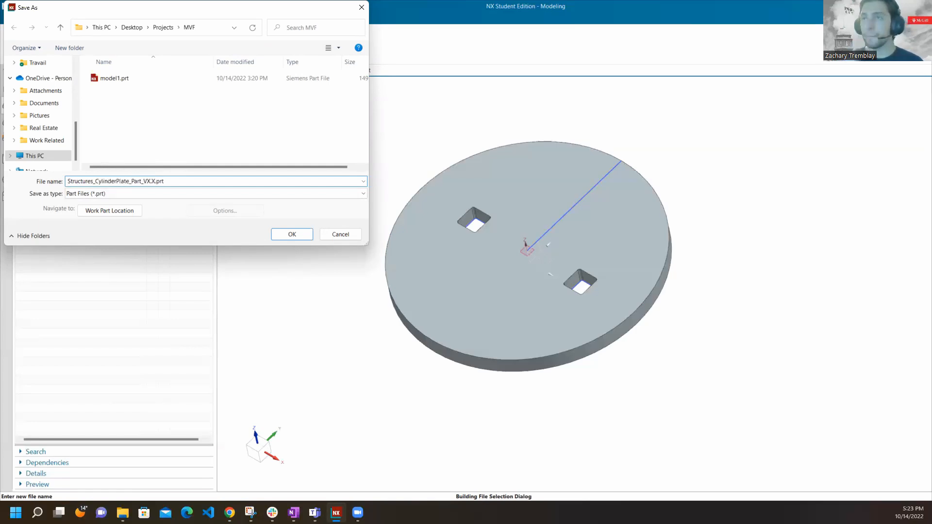
Replace the X.X version placeholder in the file name with 1.0.
double_click(159, 182)
left_click(166, 185)
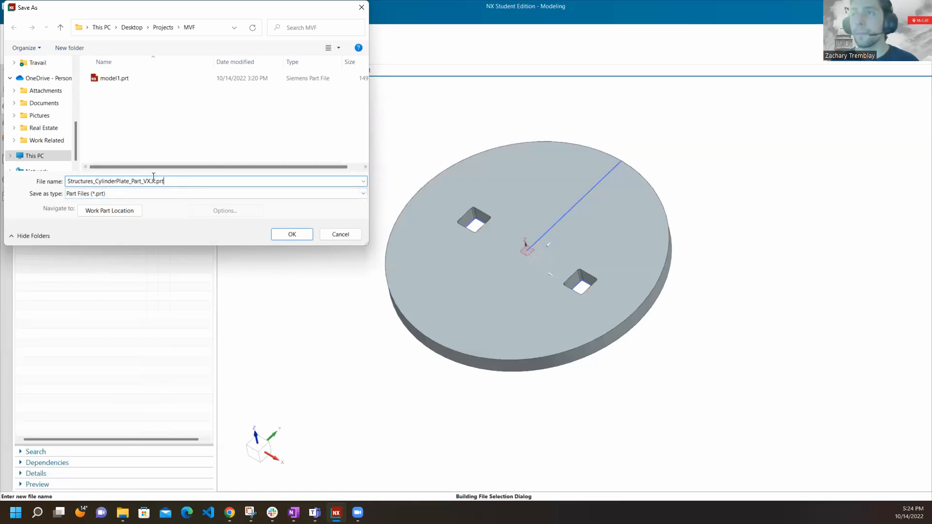
left_click_drag(156, 181, 147, 181)
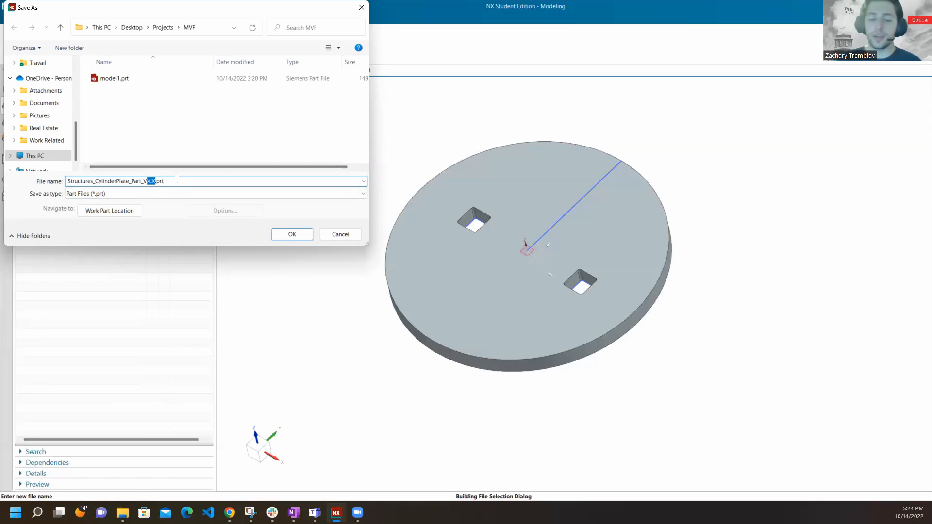
type("1.0")
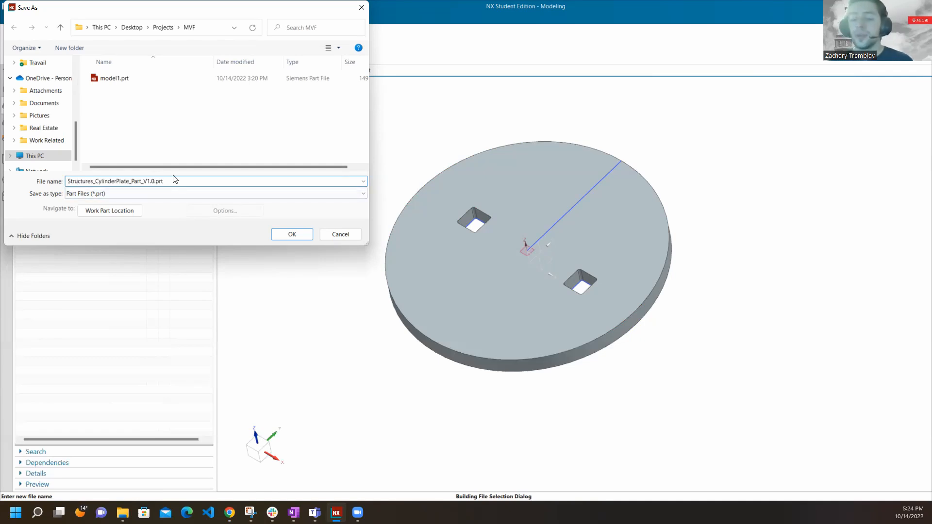
Try the version numbers 1.1, 1.2, 2.2 and 2.1 in the file name to demonstrate version numbering.
key("BackSpace")
type("1")
key("BackSpace")
type("22")
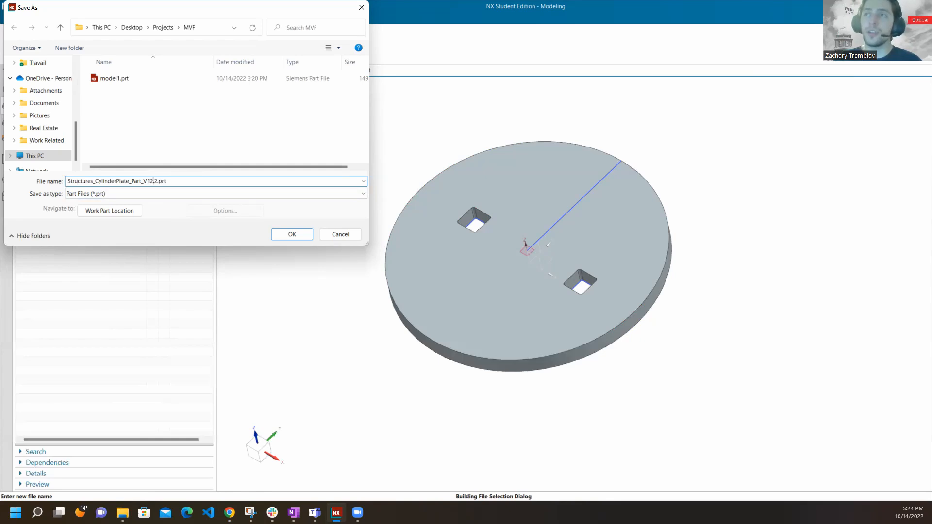
key("BackSpace")
type("2.")
key("Right")
key("Right")
key("BackSpace")
type("1")
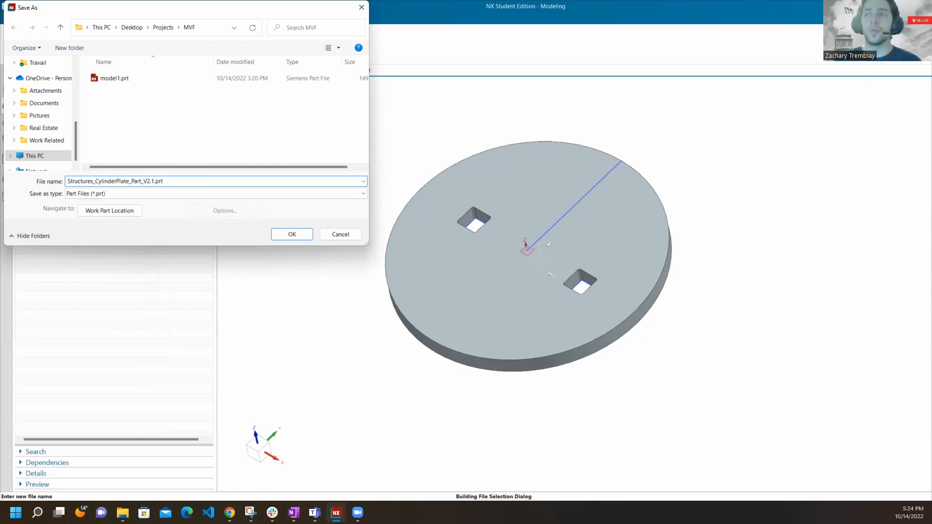
Set the version in the file name to 1.0 and save the part as Structures_CylinderPlate_Part_V1.0.prt.
key("BackSpace")
key("BackSpace")
key("BackSpace")
type("1.0")
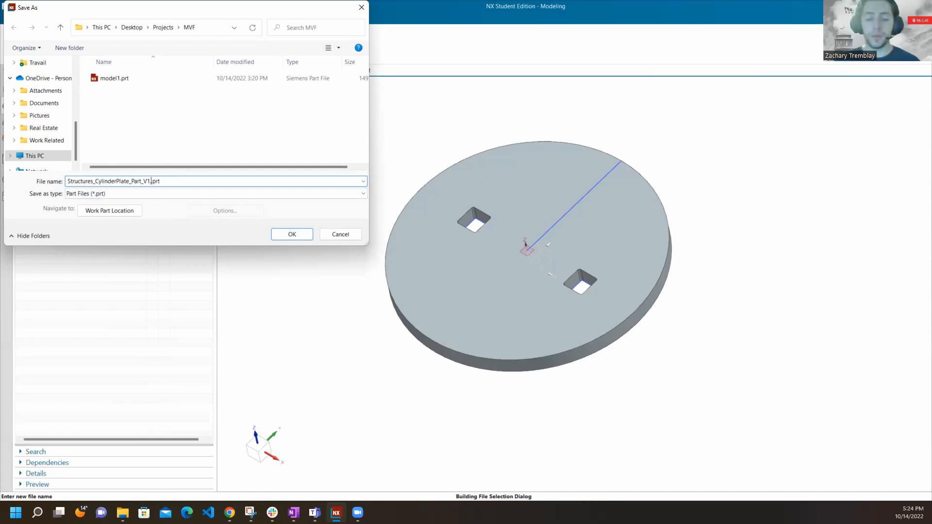
left_click(298, 235)
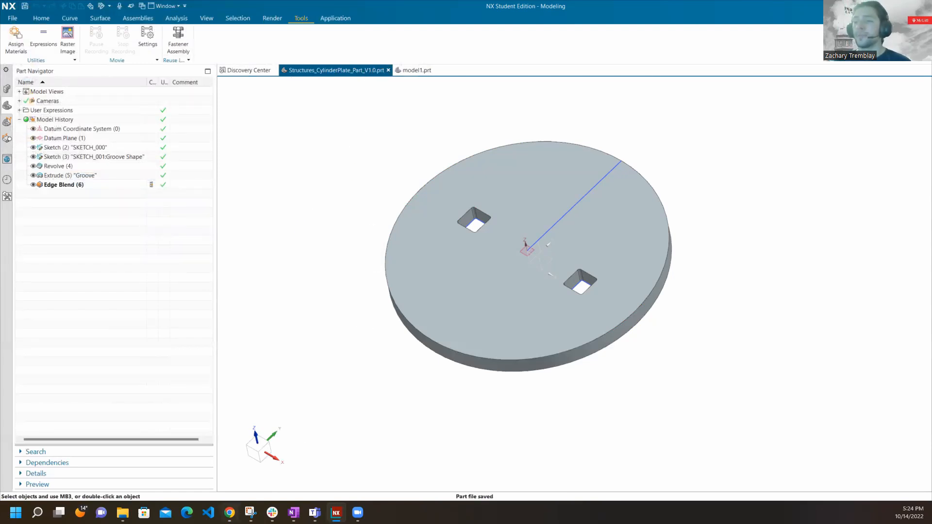
Switch to the CAD 101 presentation in Google Slides and highlight the assembly naming format on the Team conventions slide.
left_click(230, 513)
left_click(580, 246)
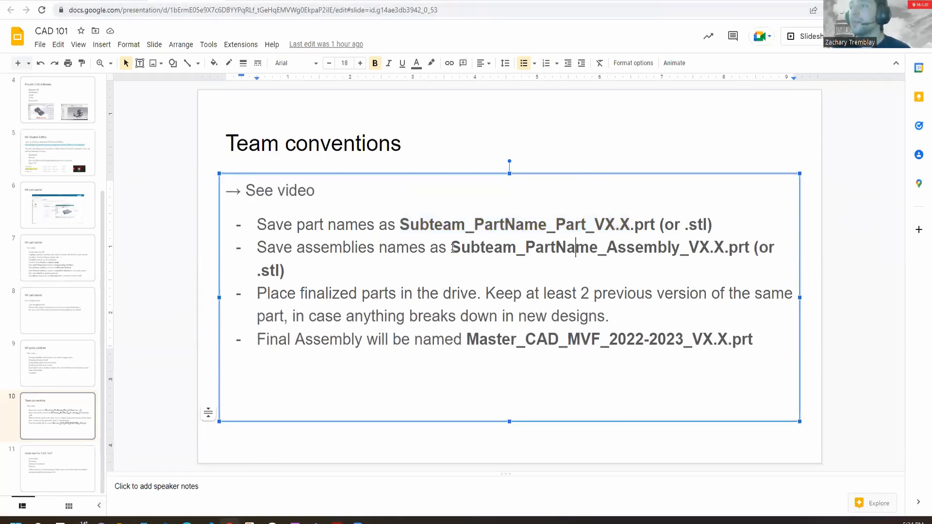
left_click_drag(452, 248, 498, 271)
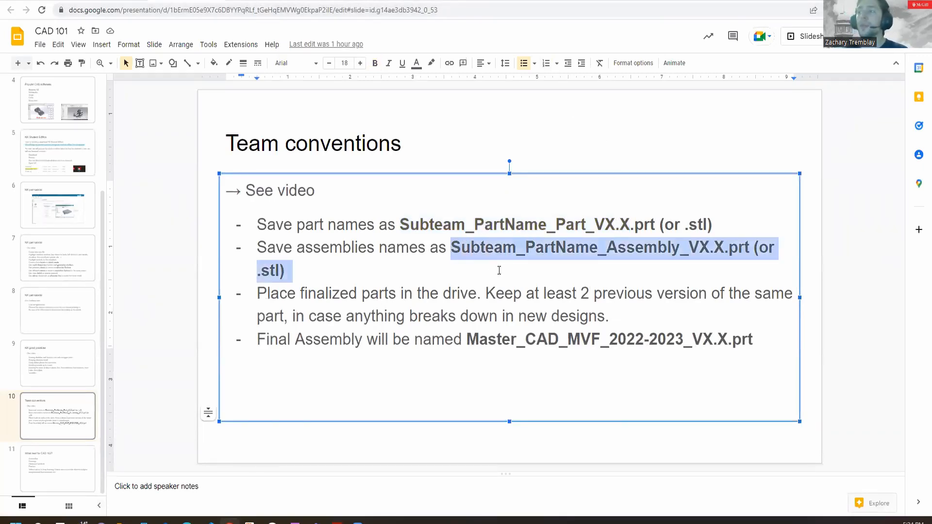